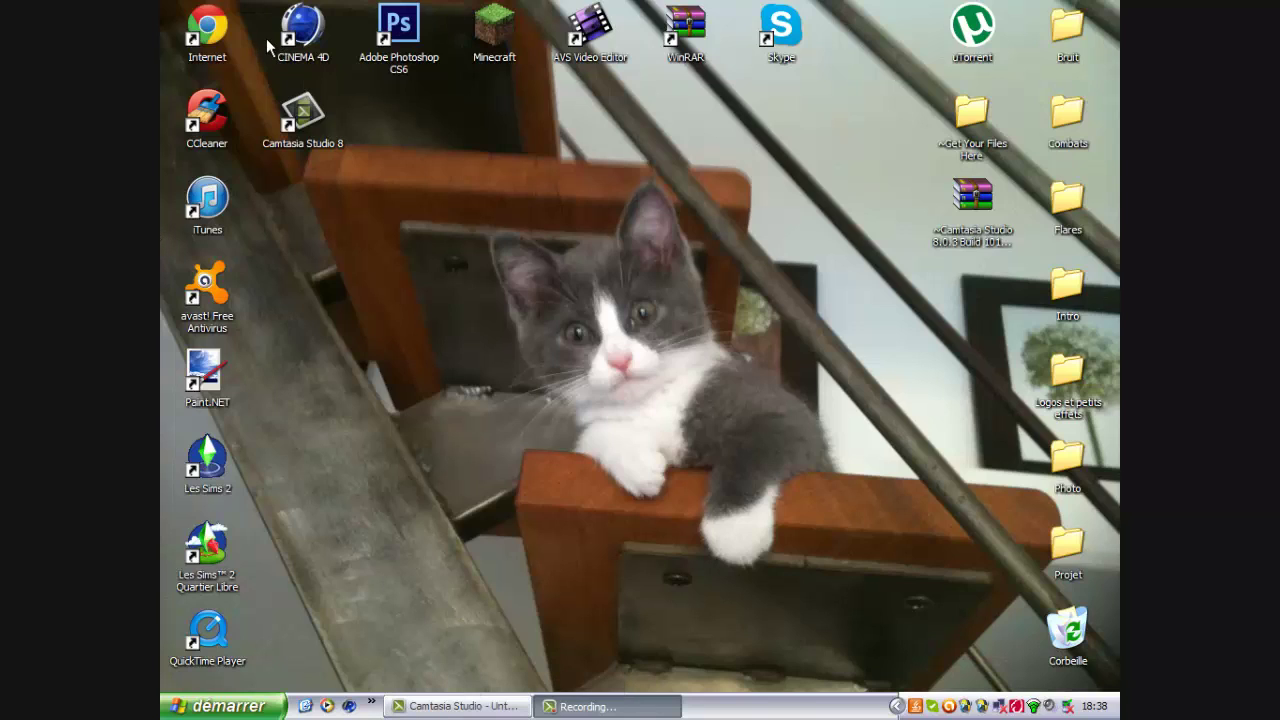
Step: Select and then deselect the CINEMA 4D and Photoshop desktop shortcuts
left_click_drag(266, 23, 414, 62)
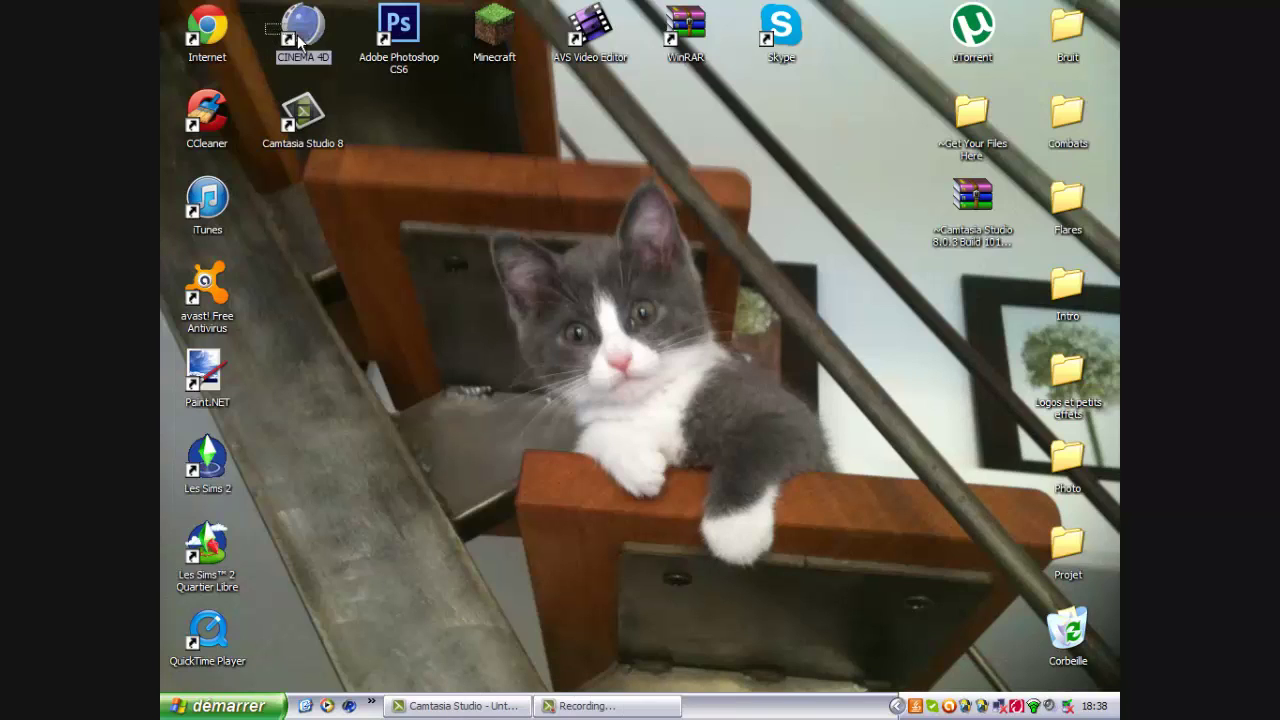
left_click(466, 183)
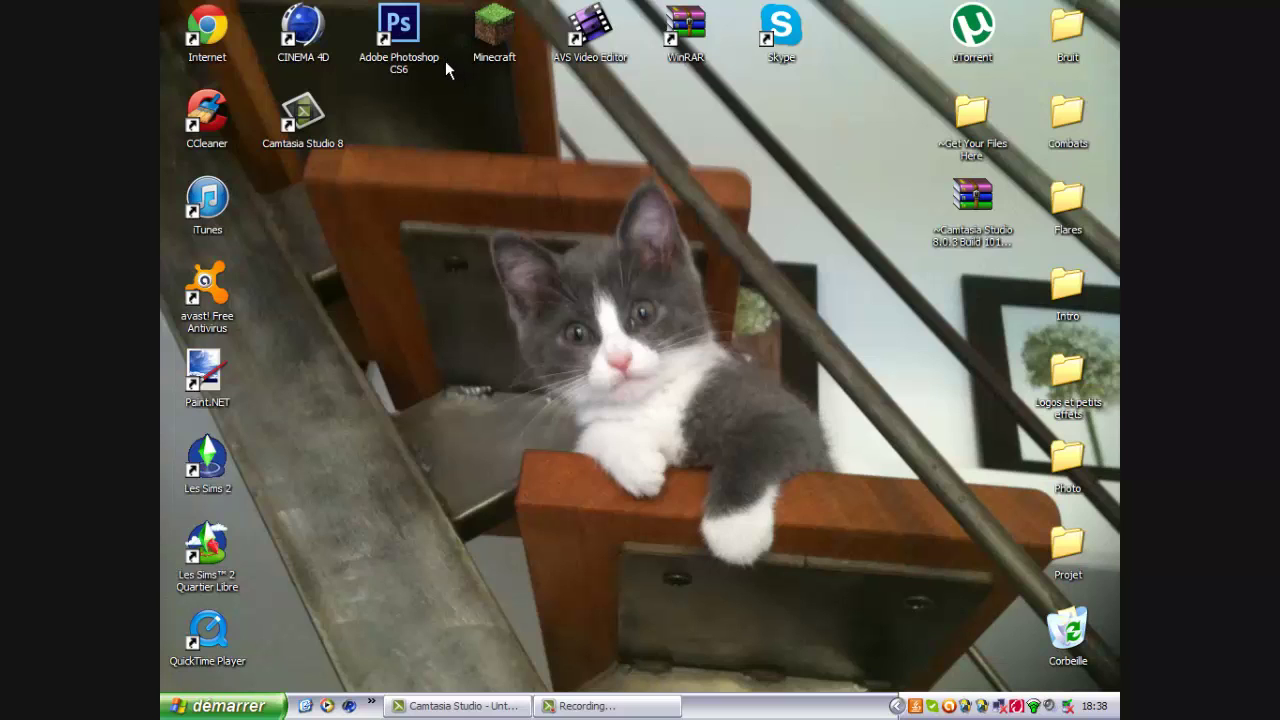
left_click_drag(446, 61, 306, 3)
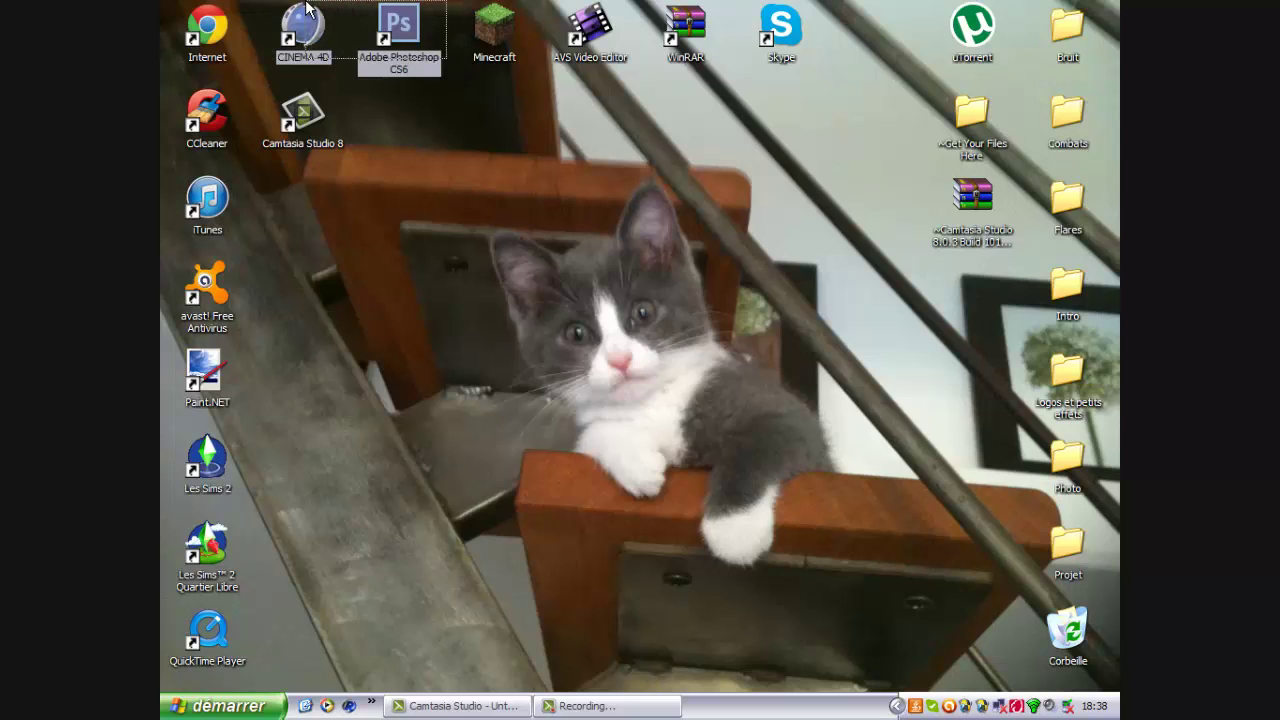
left_click_drag(306, 3, 294, 3)
left_click(408, 213)
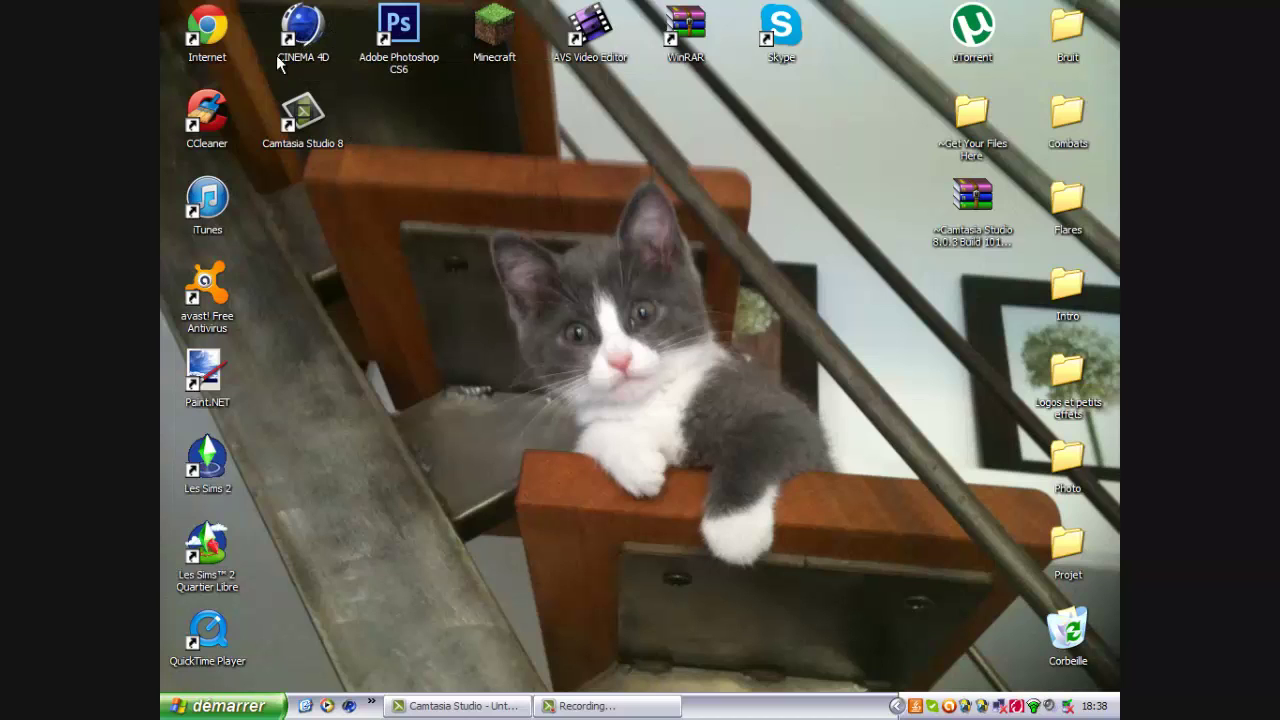
Step: Launch CINEMA 4D from its desktop icon and close the Camtasia Studio window from the taskbar
double_click(292, 45)
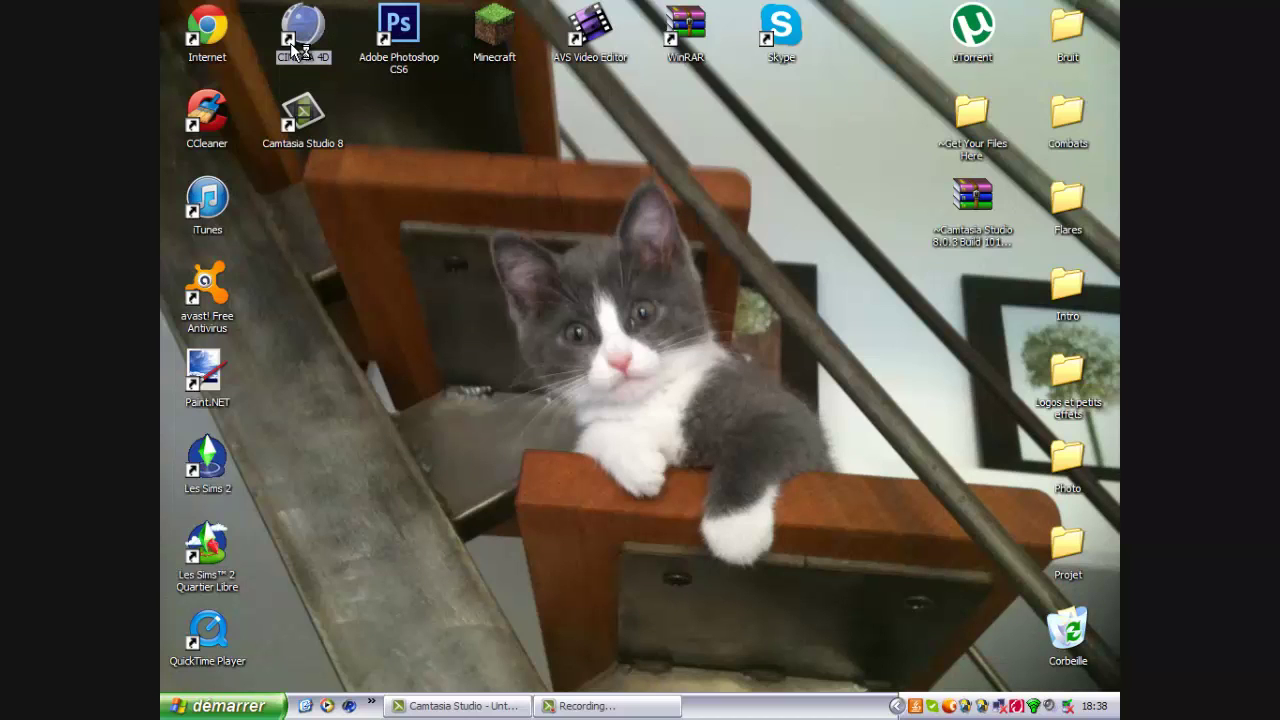
right_click(477, 706)
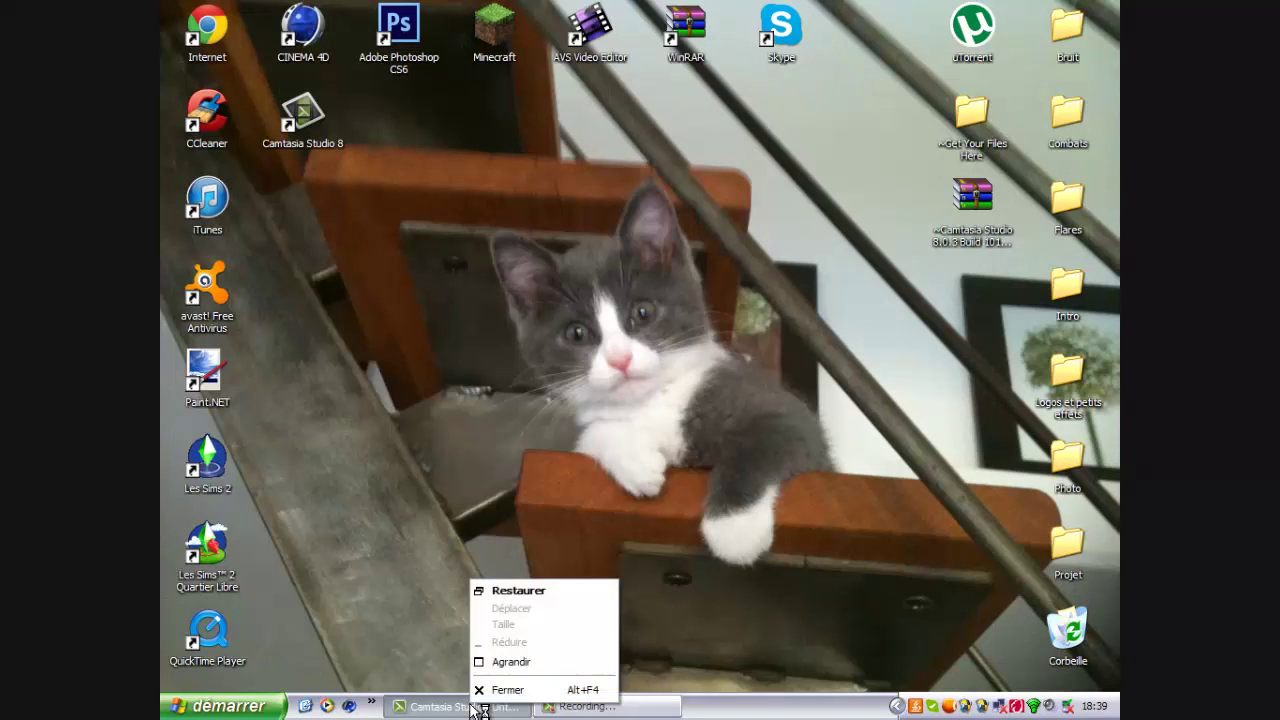
left_click(505, 690)
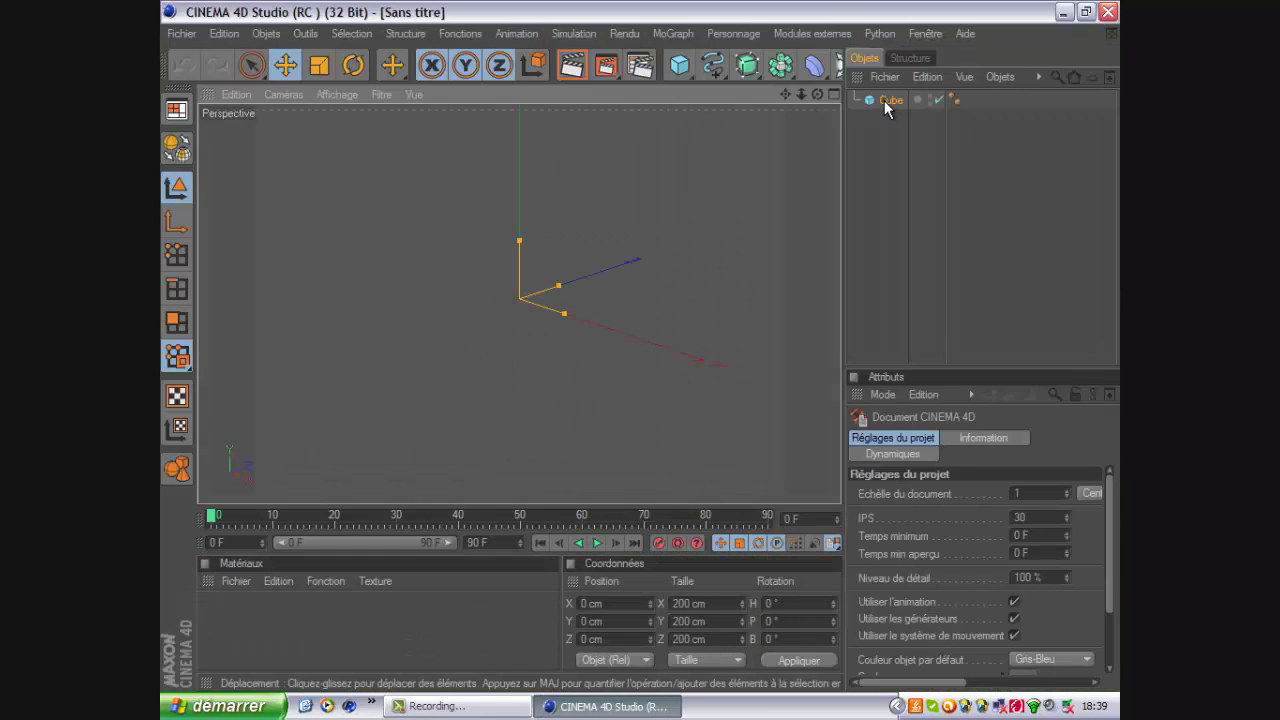
Step: Delete the default Cube object and open the MoGraph menu
key("Delete")
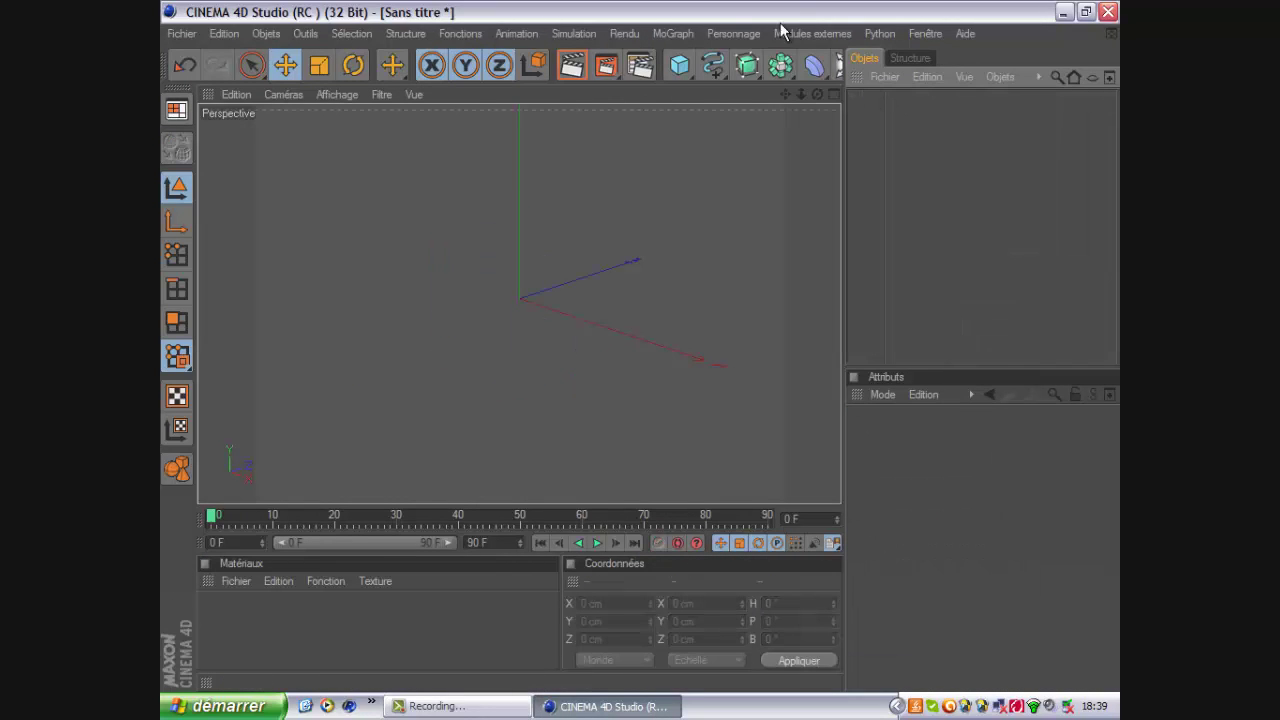
left_click(686, 36)
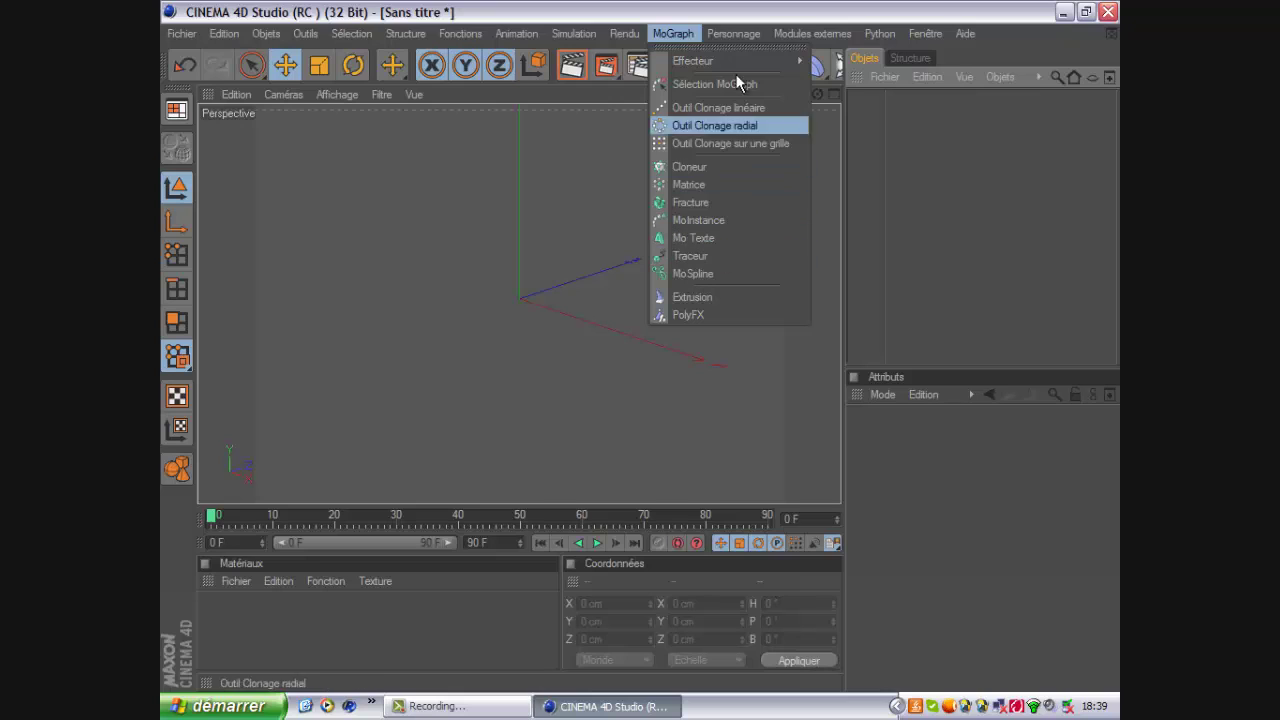
Step: Add a MoText object and change its text from 'Texte' to 'TZ'
left_click(703, 240)
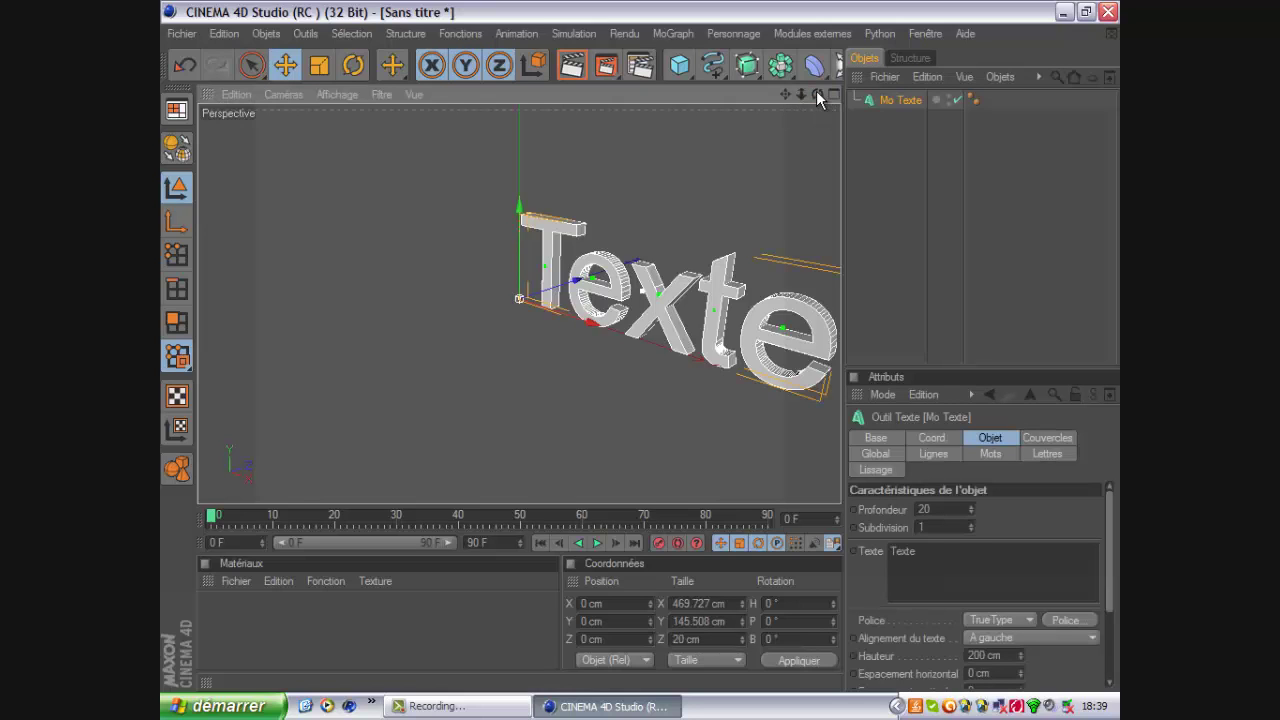
left_click_drag(816, 92, 639, 349)
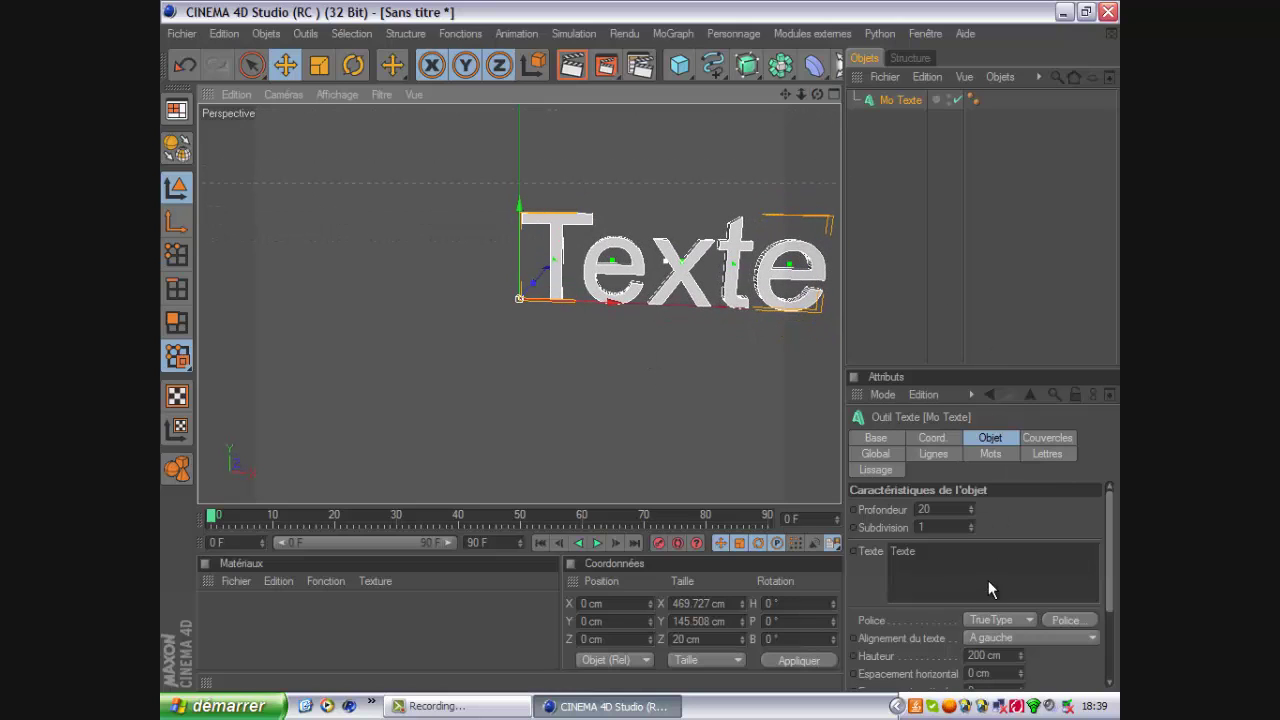
left_click(673, 33)
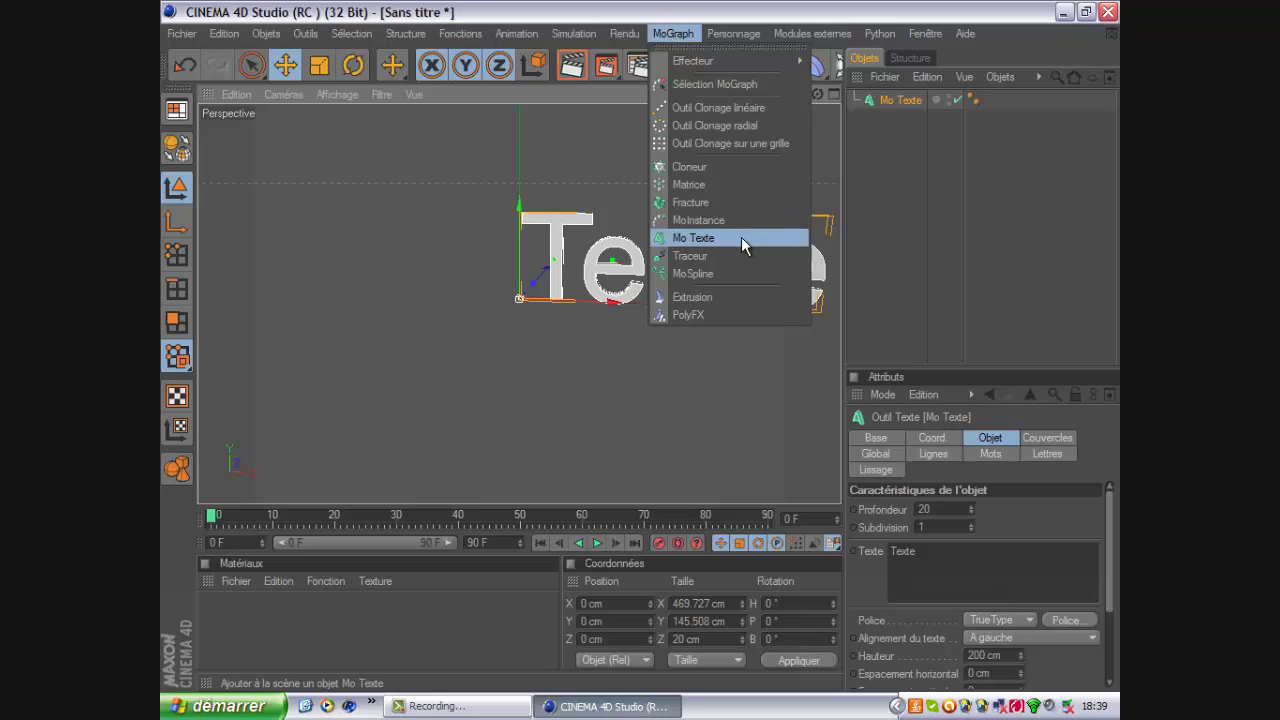
left_click(697, 33)
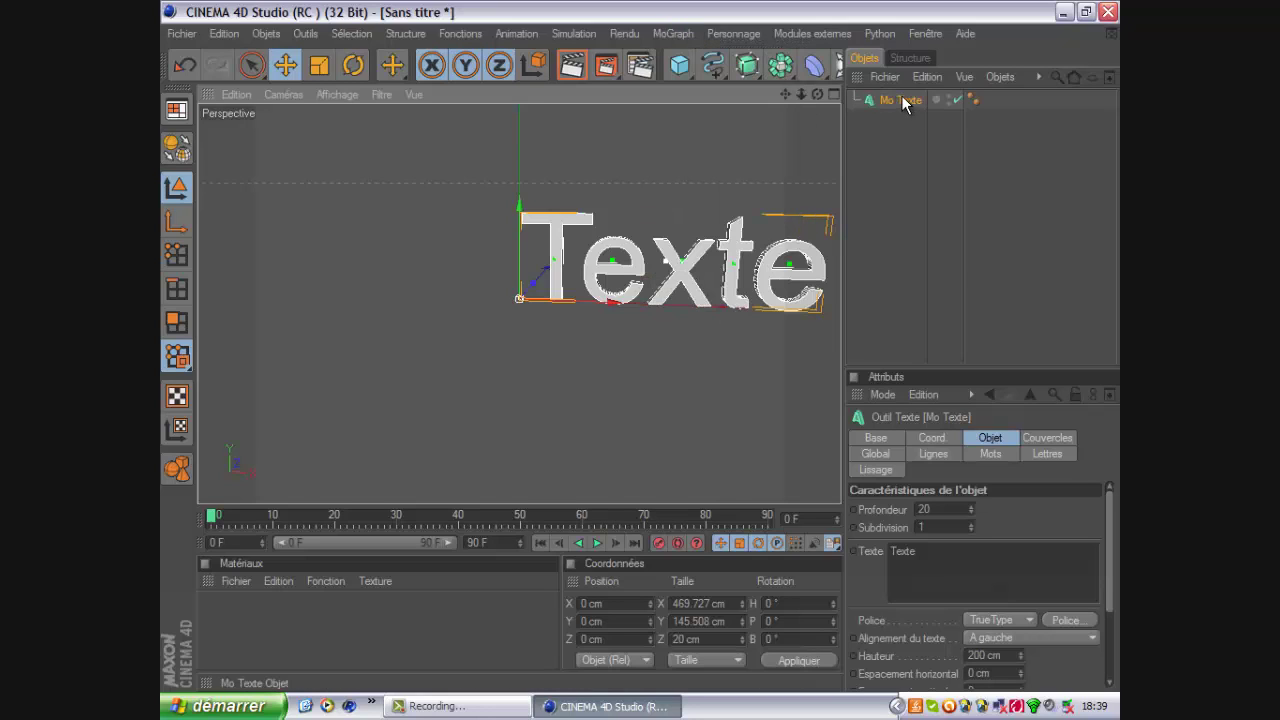
left_click(950, 563)
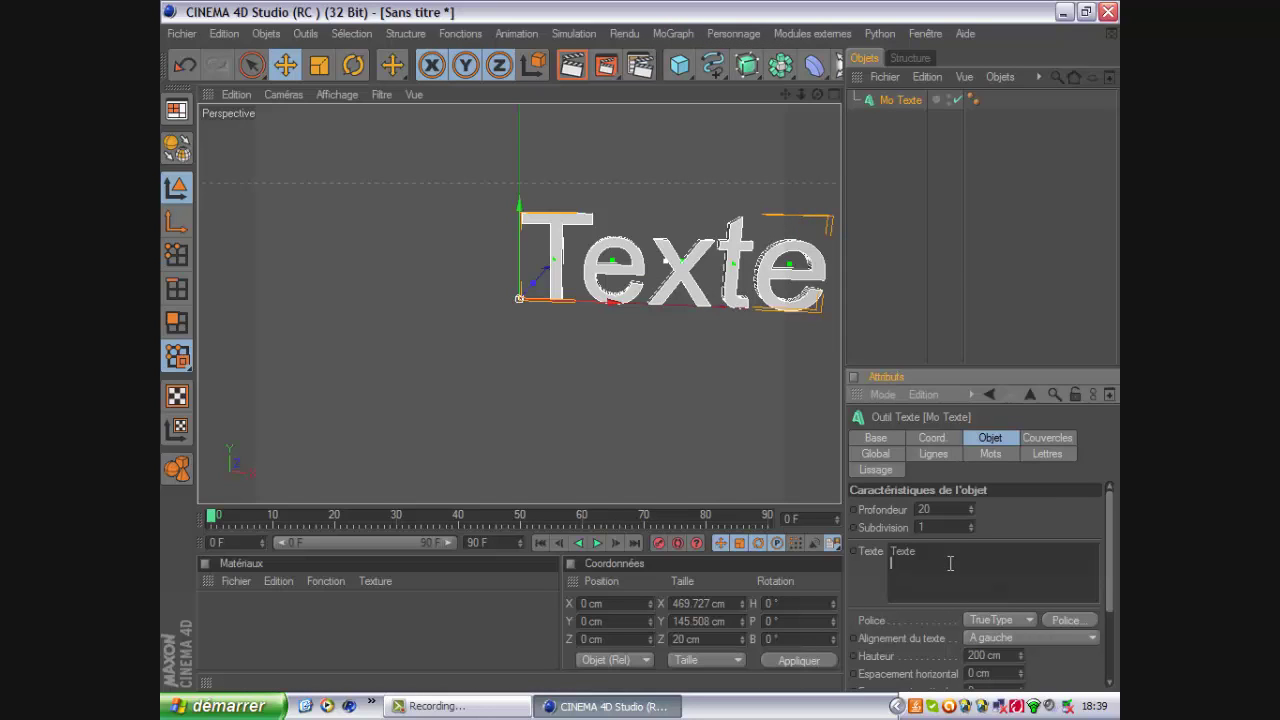
key("BackSpace")
key("BackSpace")
key("BackSpace")
key("BackSpace")
key("BackSpace")
type("TZ")
Step: Browse the TZ font list, trying BatmanForeverAlternate, Tahoma, PowerChord and OneDirection
left_click(1068, 620)
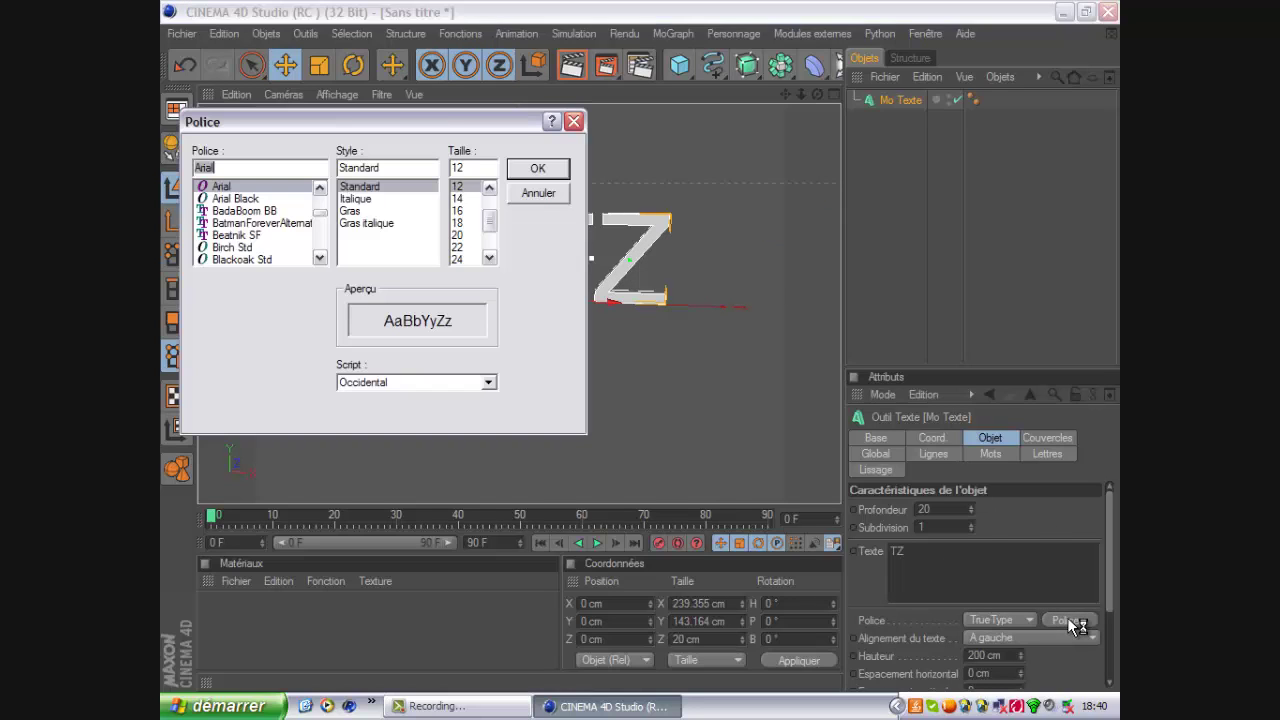
scroll(322, 217, "down", 6)
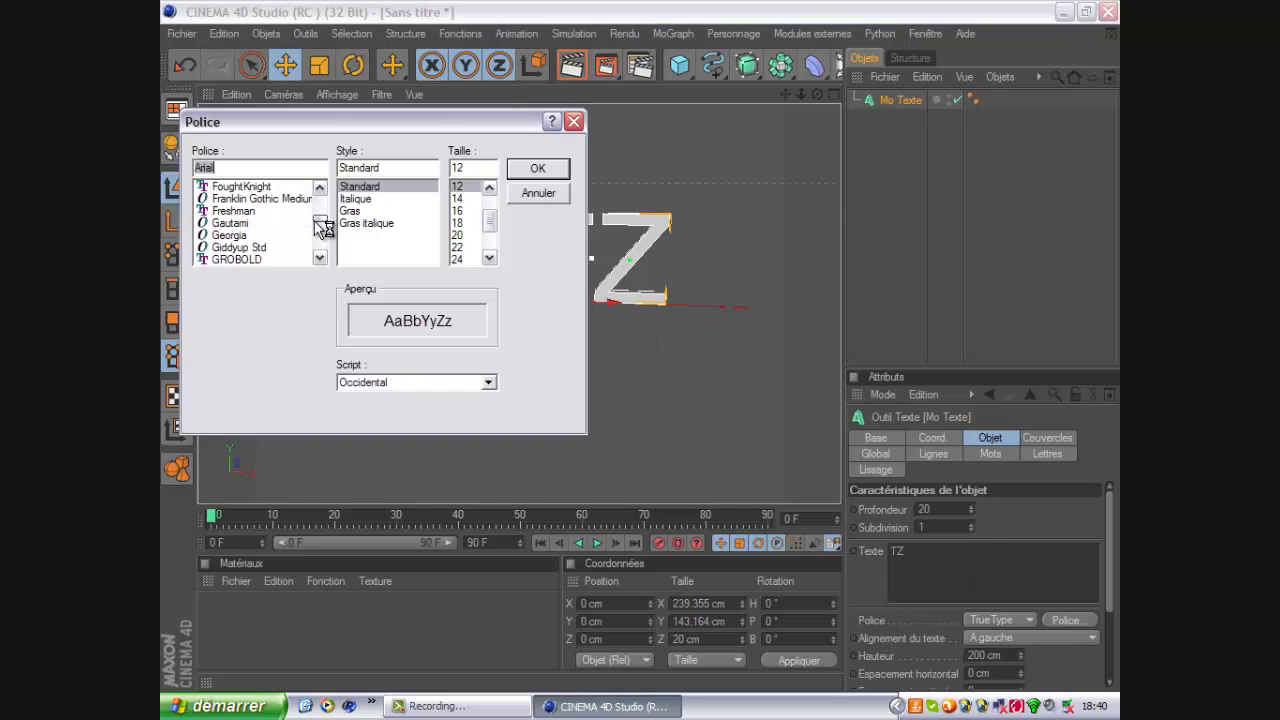
left_click(573, 122)
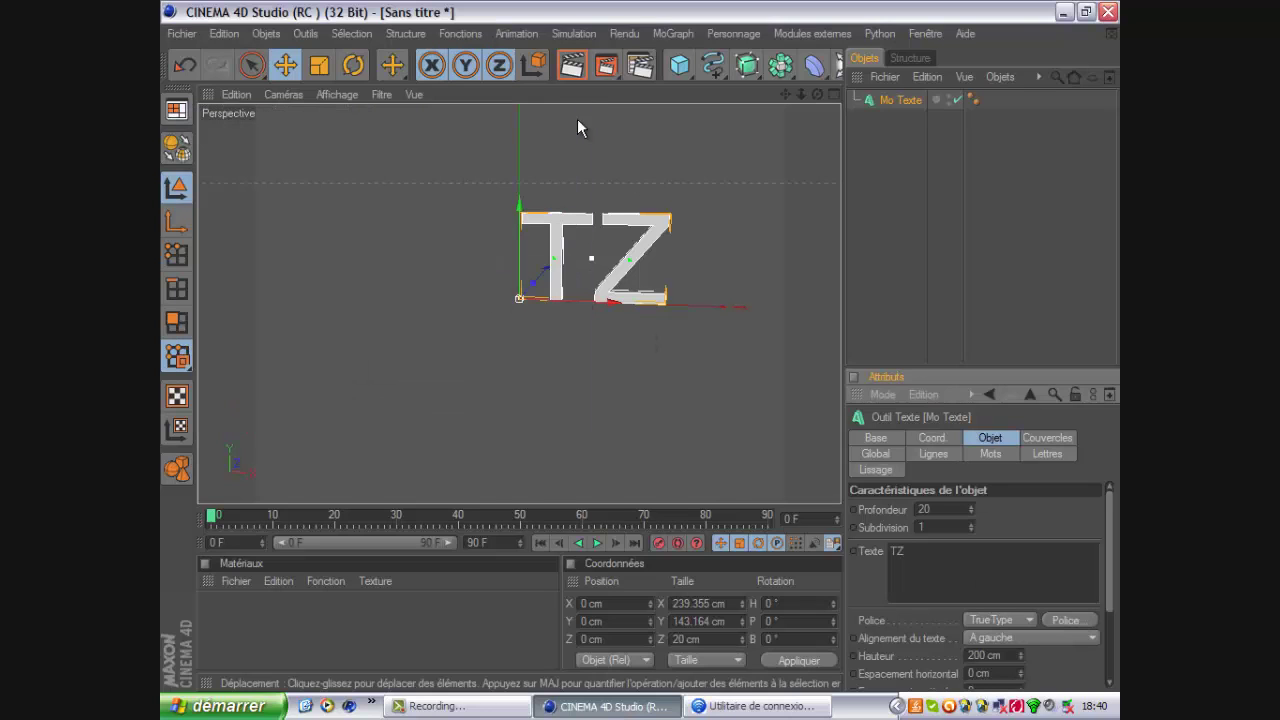
left_click(1065, 619)
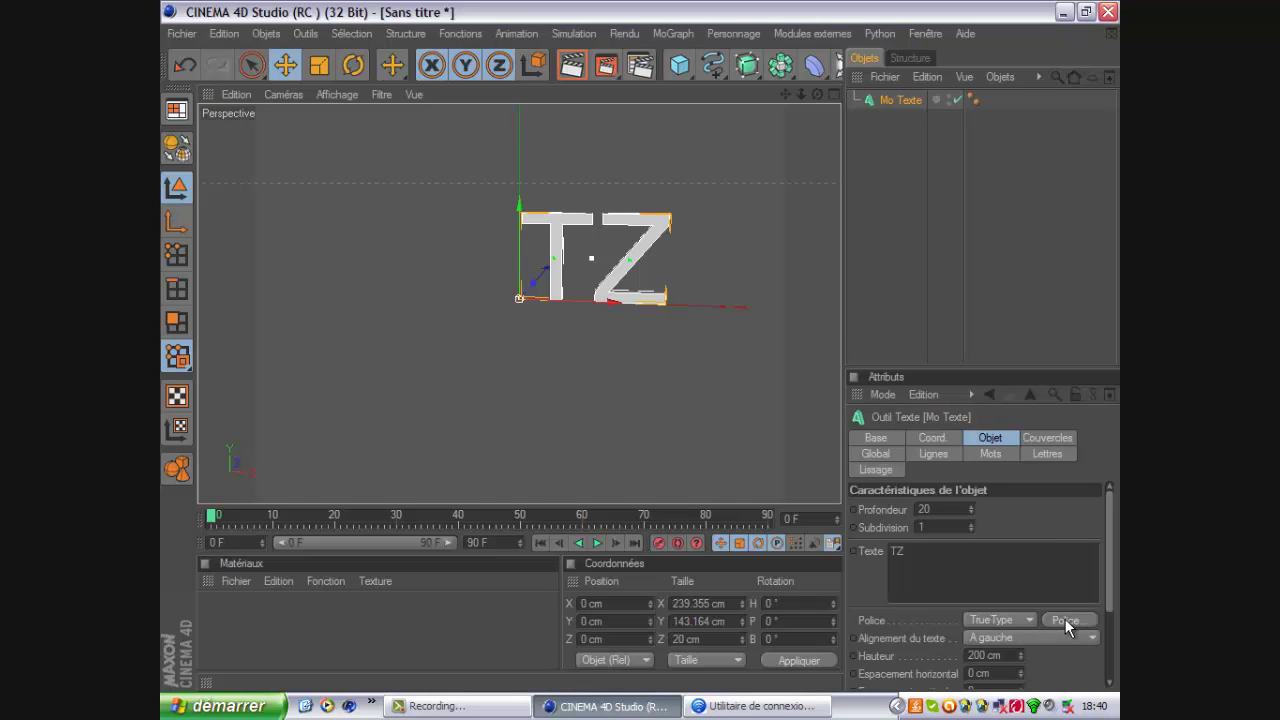
left_click(305, 225)
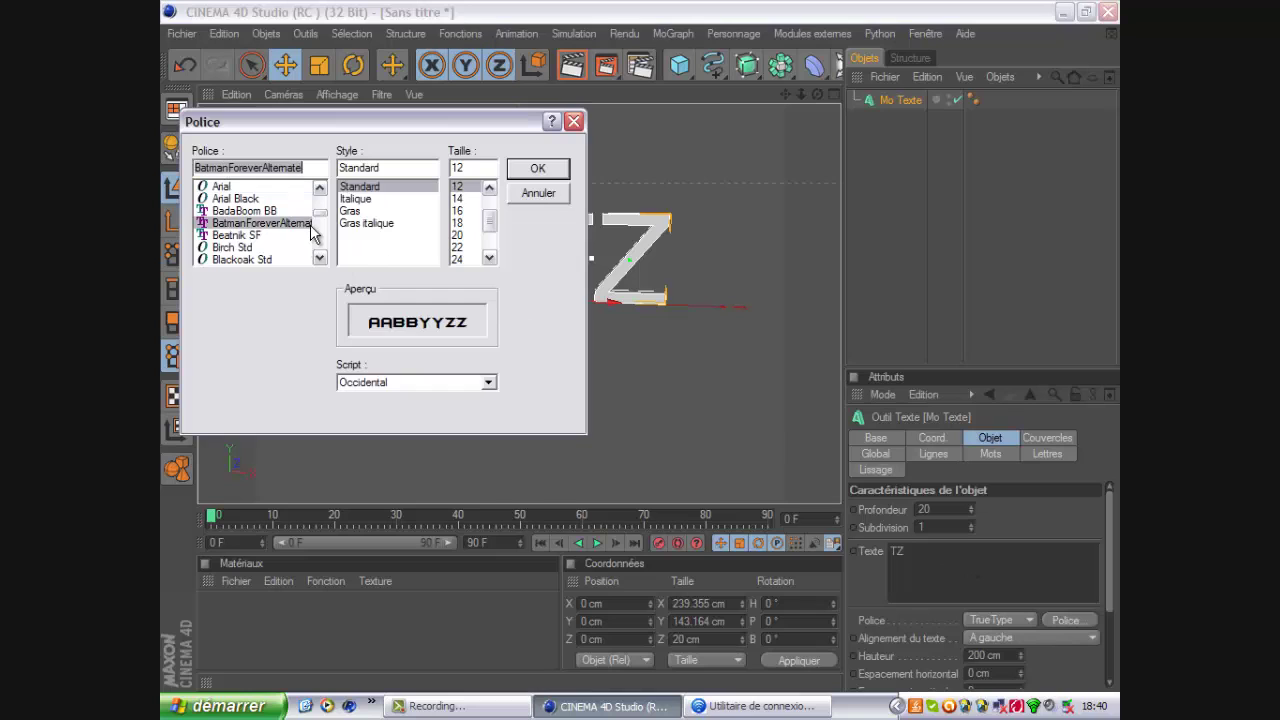
scroll(318, 232, "down", 5)
scroll(318, 235, "down", 5)
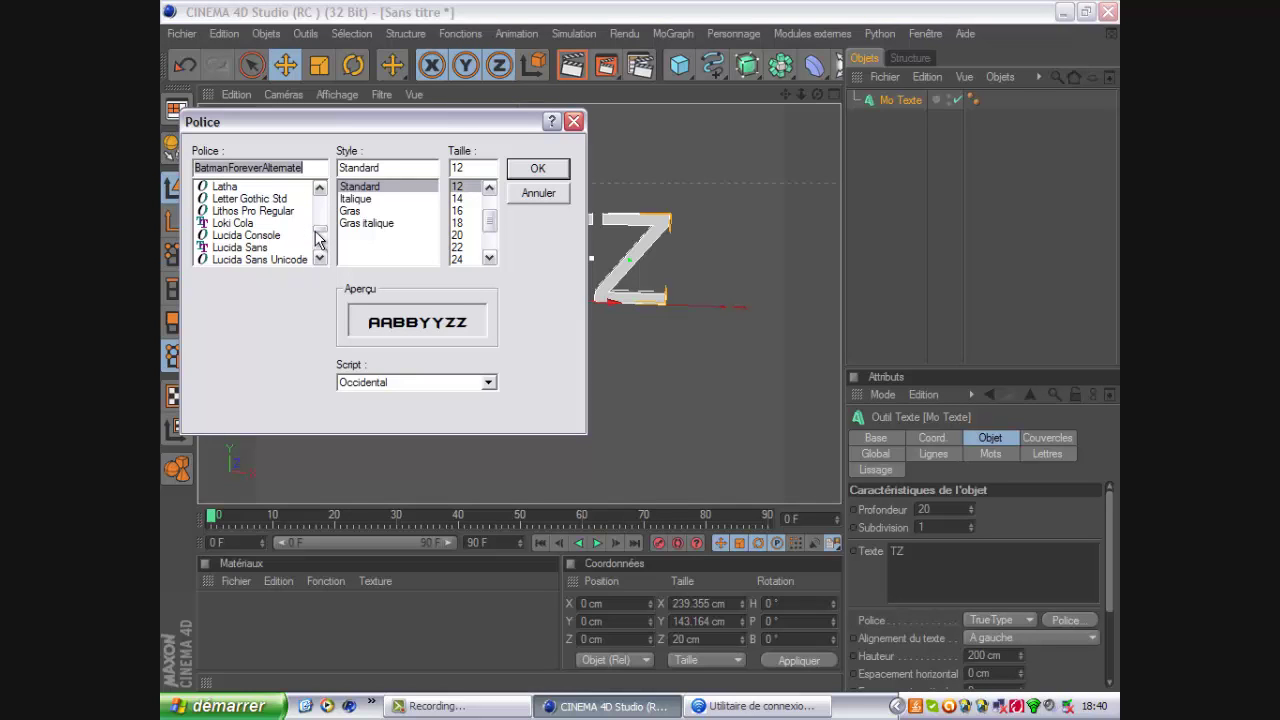
left_click_drag(318, 238, 316, 258)
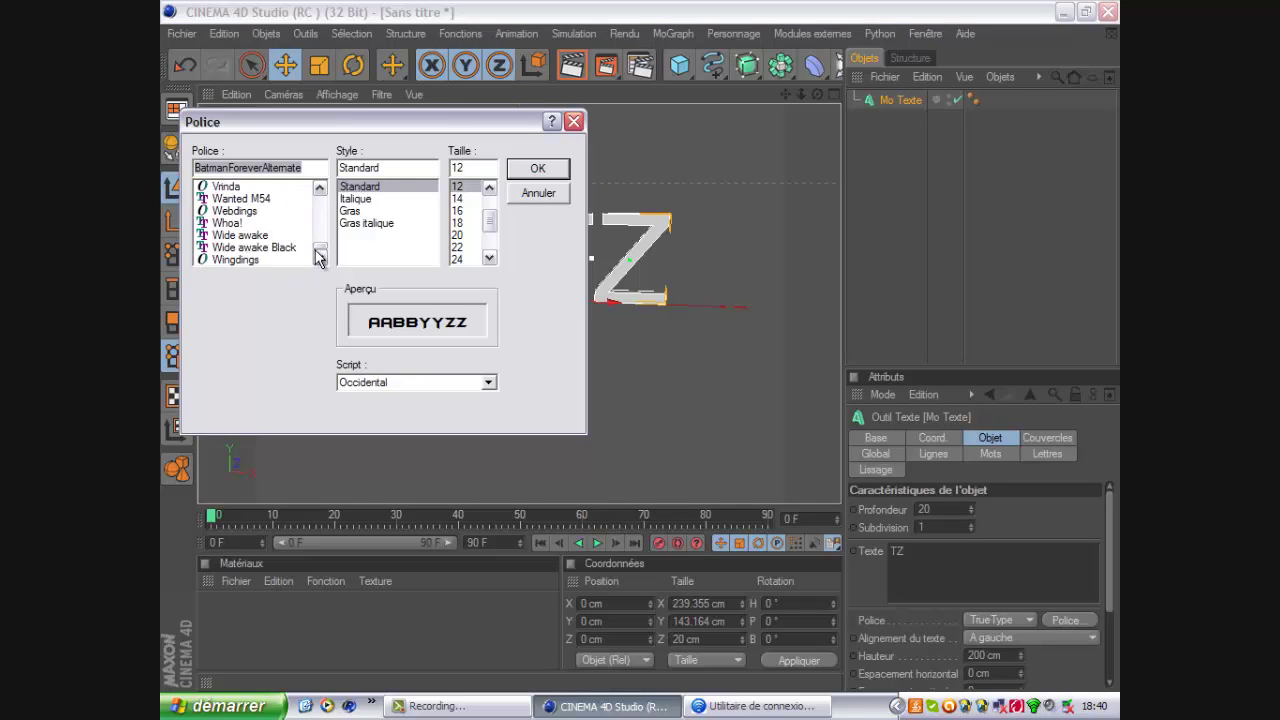
left_click(320, 190)
scroll(320, 190, "up", 3)
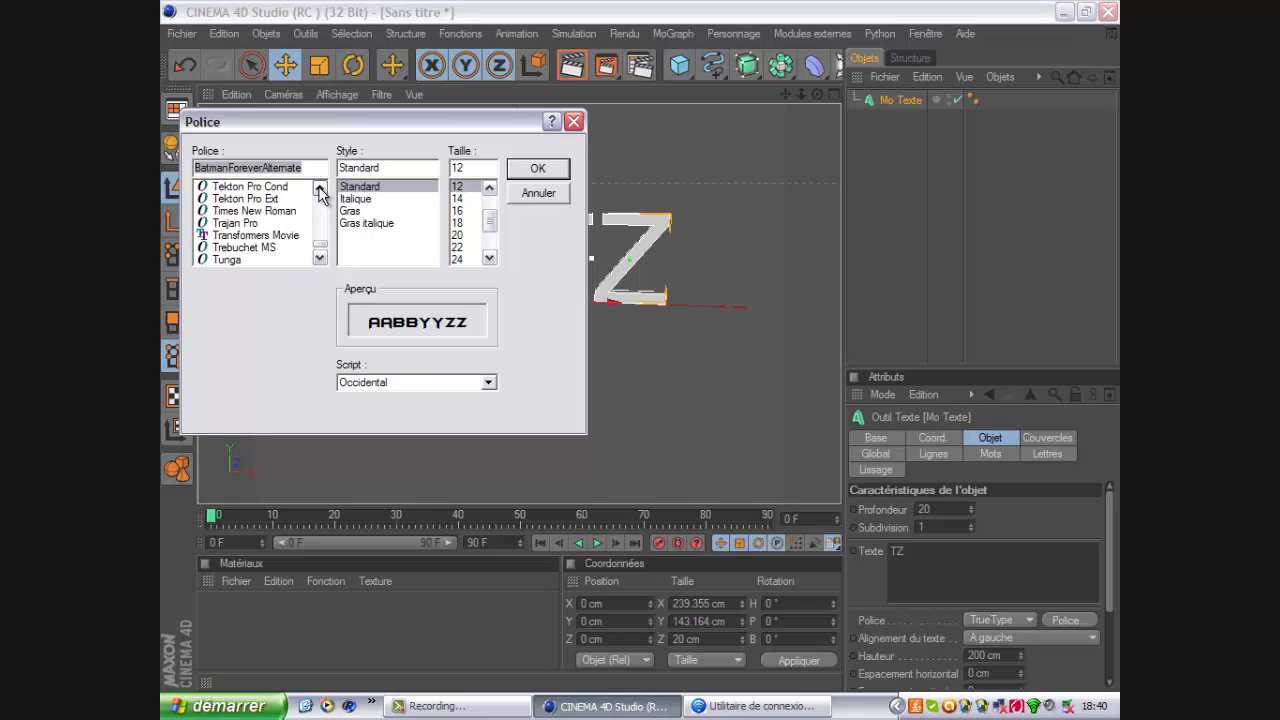
scroll(320, 190, "up", 2)
scroll(320, 190, "up", 1)
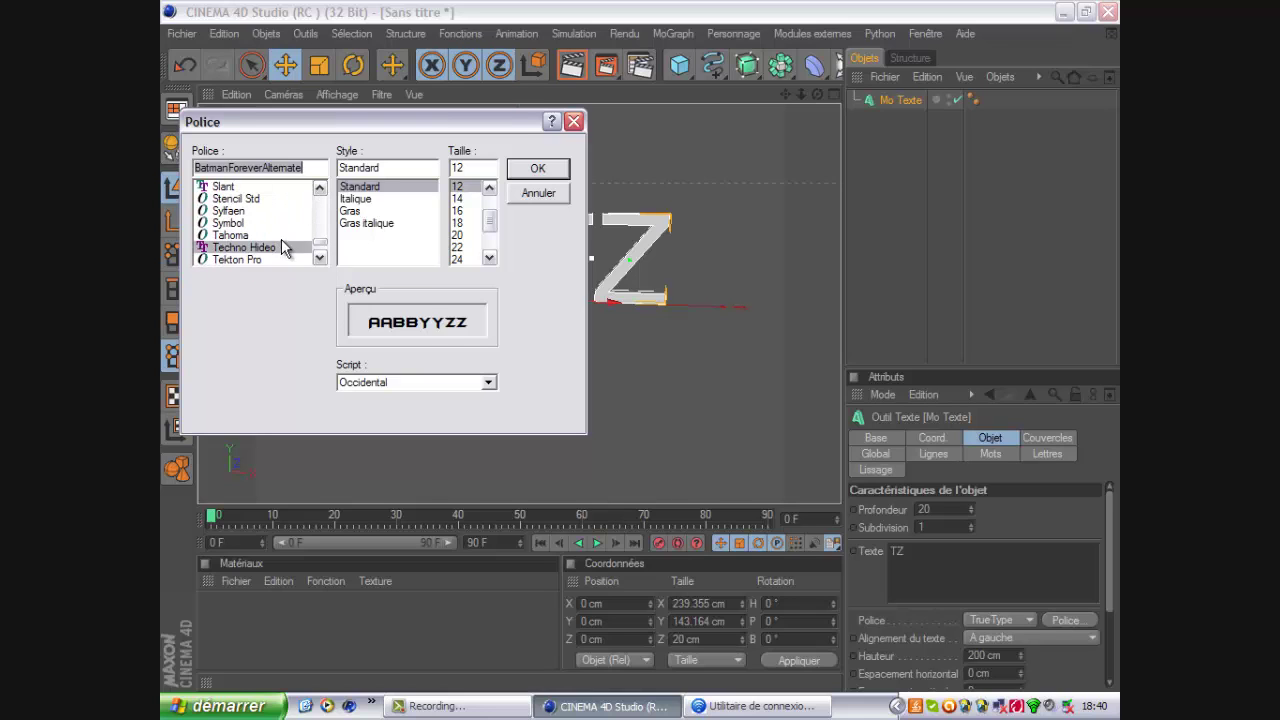
left_click(230, 235)
scroll(316, 190, "up", 2)
scroll(316, 190, "up", 3)
scroll(318, 190, "up", 1)
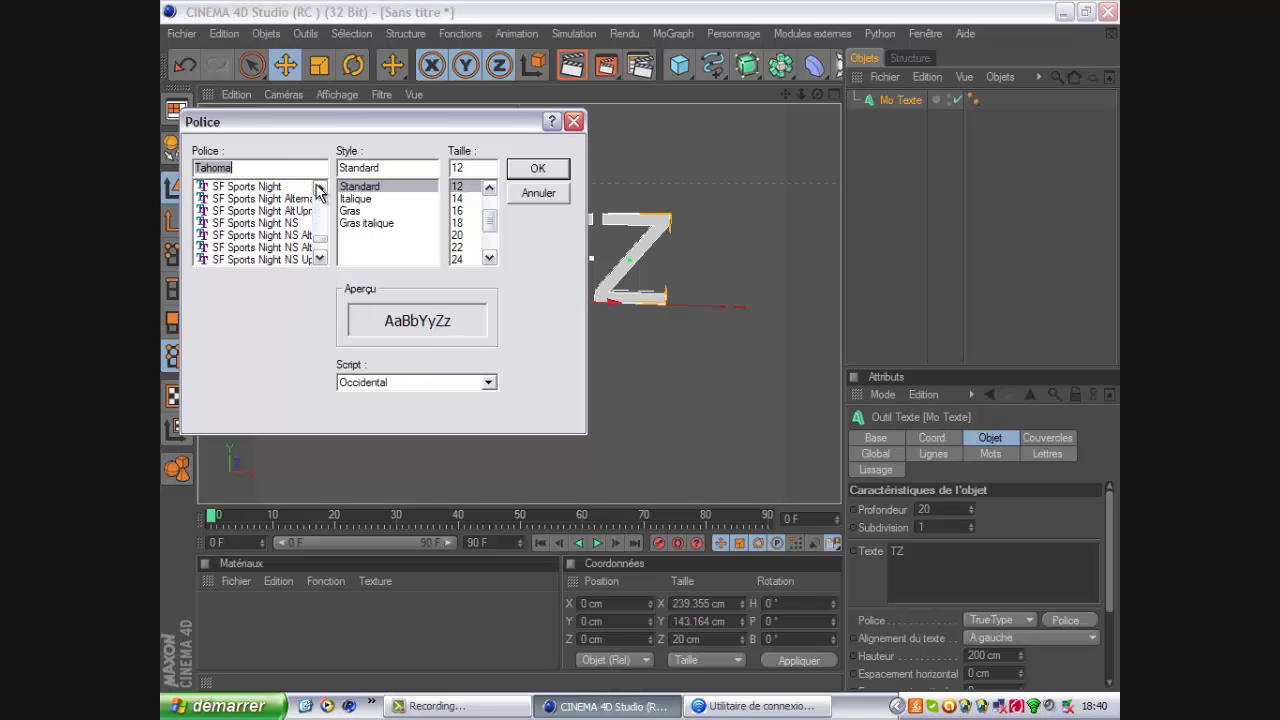
scroll(318, 190, "up", 3)
scroll(318, 190, "up", 2)
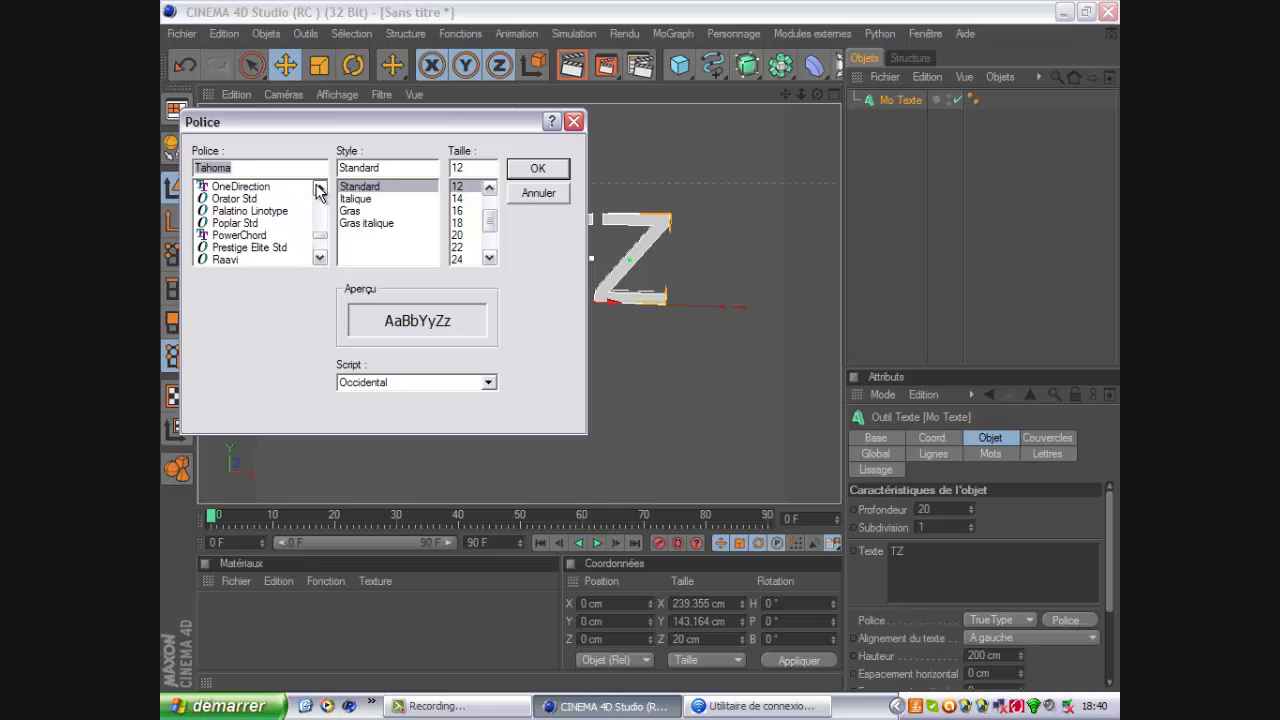
left_click(283, 236)
left_click(300, 187)
Step: Choose the INOVATION font in Gras italique style for TZ and confirm
scroll(318, 190, "up", 2)
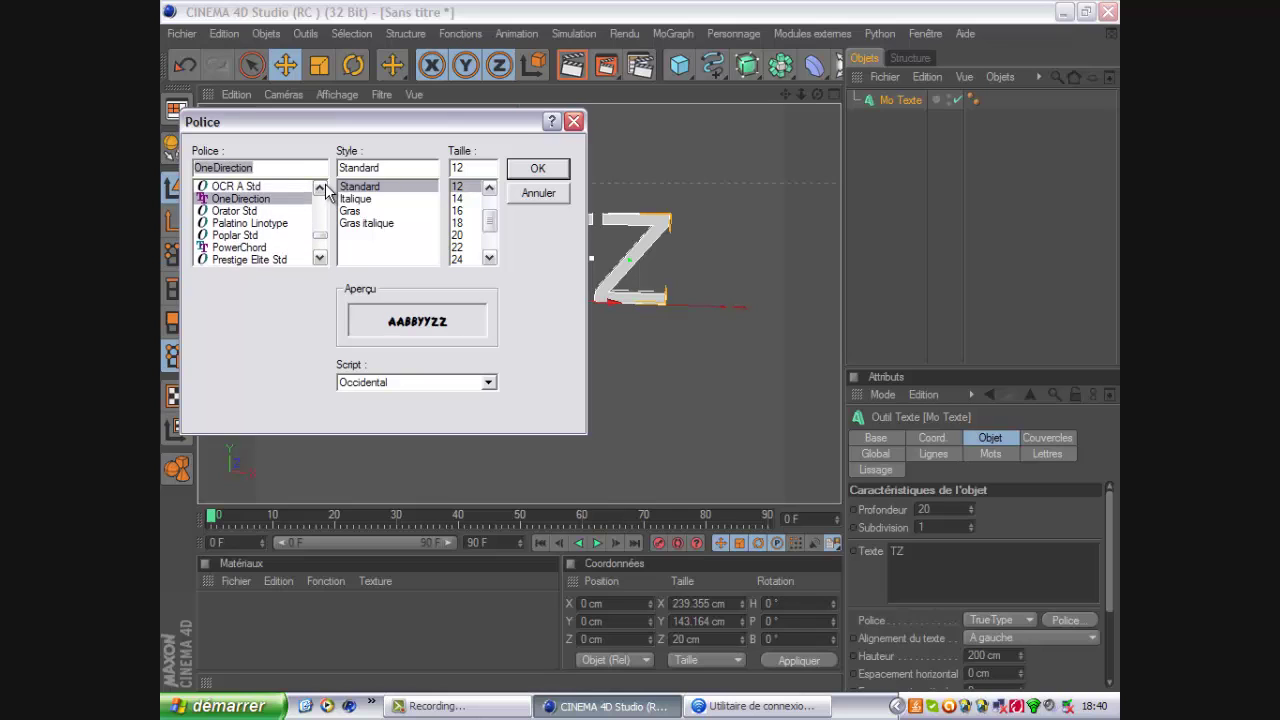
scroll(318, 190, "up", 3)
type("Nosegrind Demo")
scroll(320, 193, "up", 1)
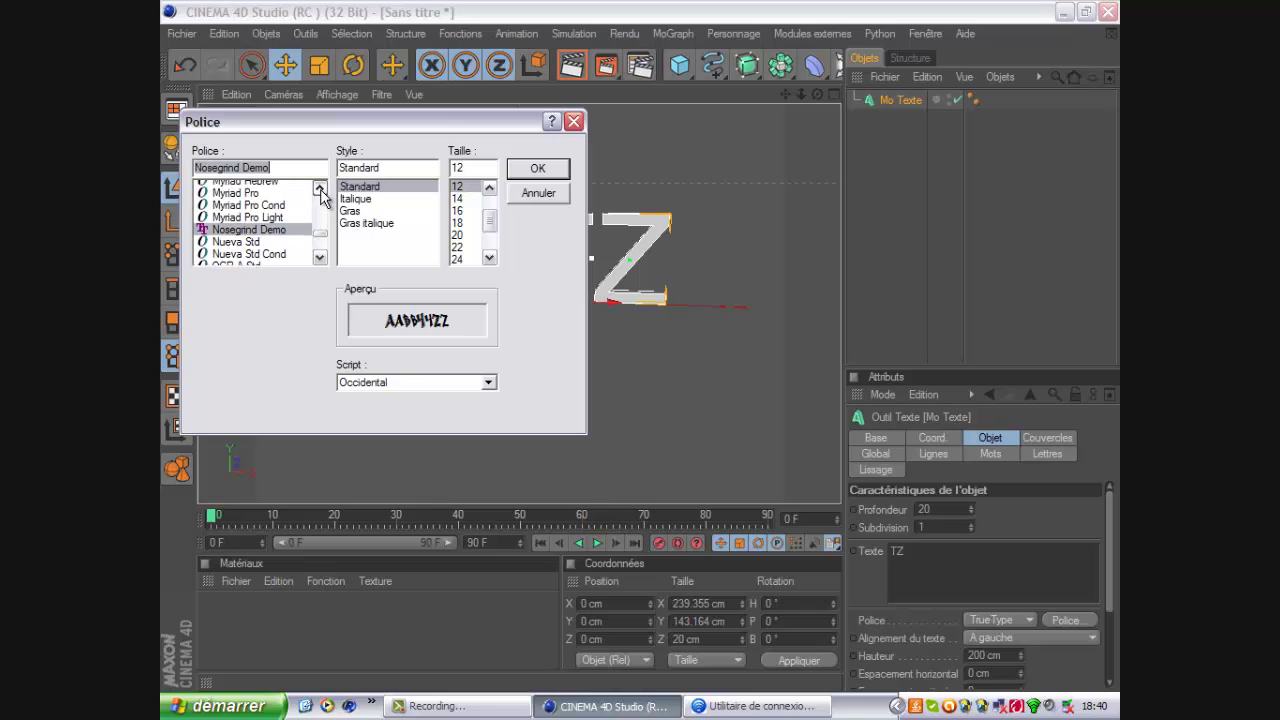
scroll(320, 193, "up", 2)
scroll(320, 193, "up", 2)
scroll(320, 193, "up", 1)
scroll(320, 193, "up", 1)
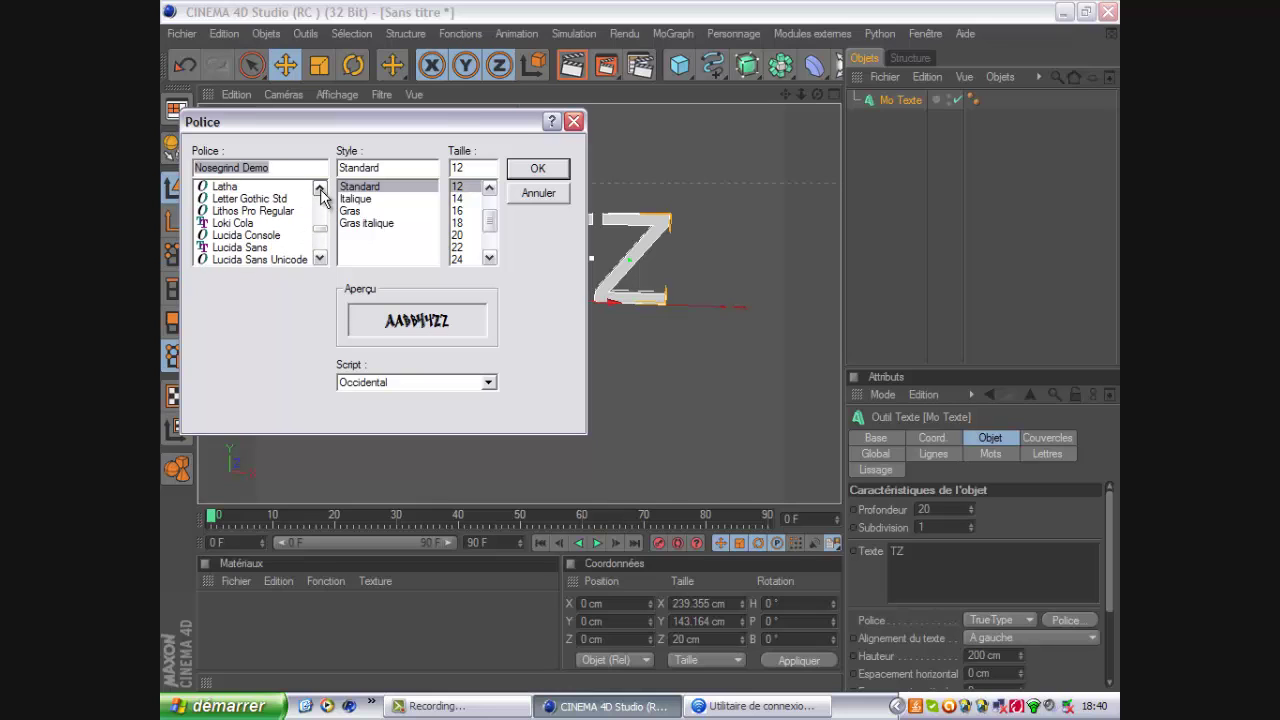
scroll(320, 193, "up", 1)
scroll(320, 193, "up", 1)
scroll(320, 193, "up", 1)
scroll(320, 193, "up", 1)
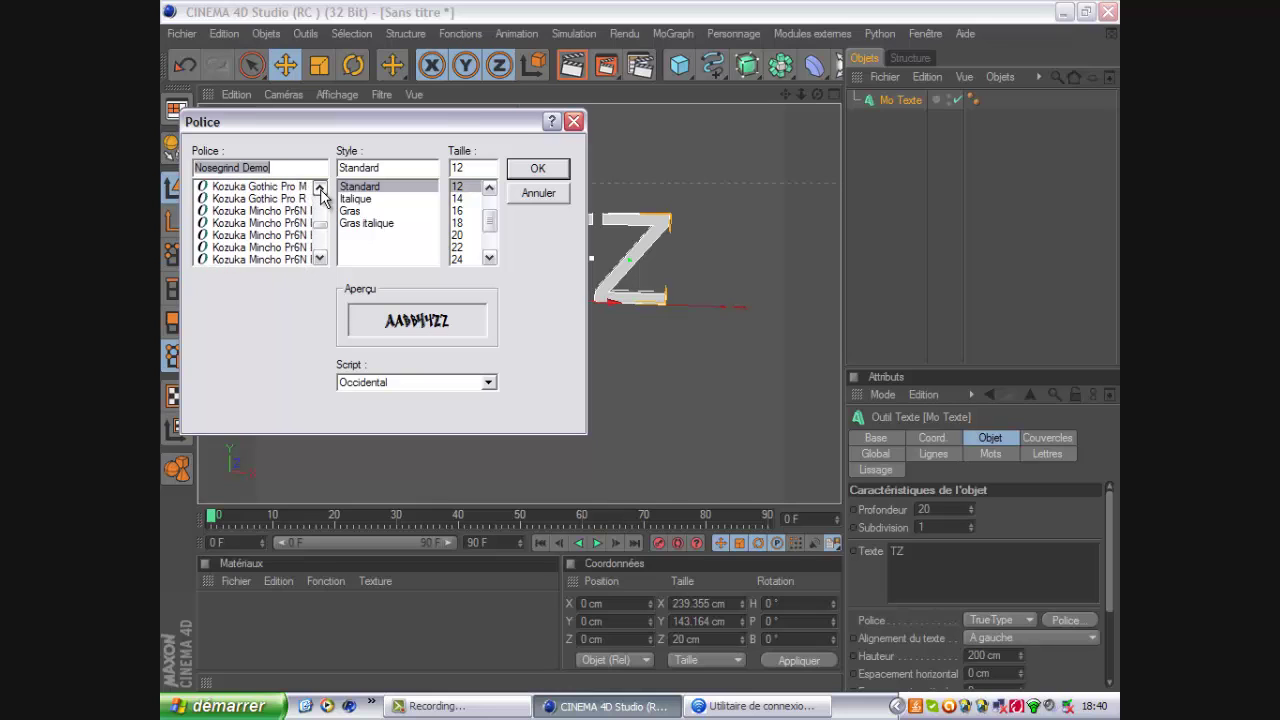
scroll(320, 193, "up", 1)
scroll(320, 193, "up", 3)
scroll(320, 193, "up", 2)
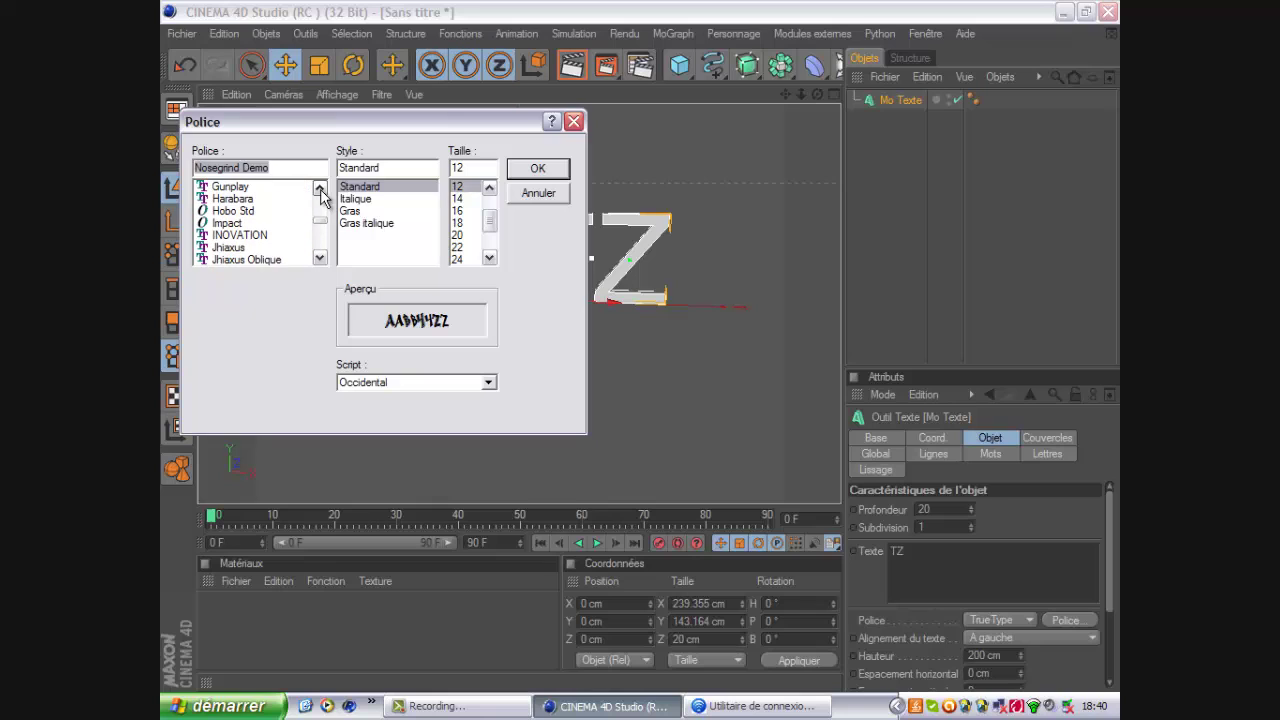
left_click(262, 236)
left_click(380, 223)
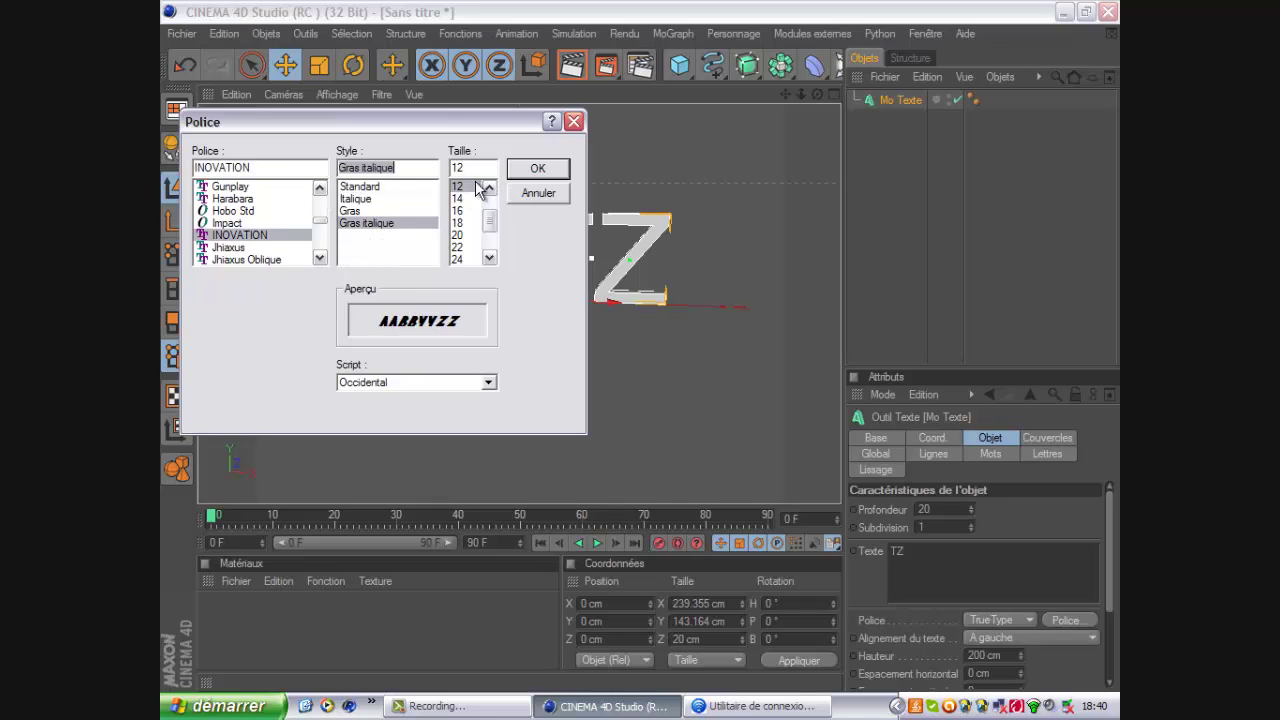
left_click(538, 168)
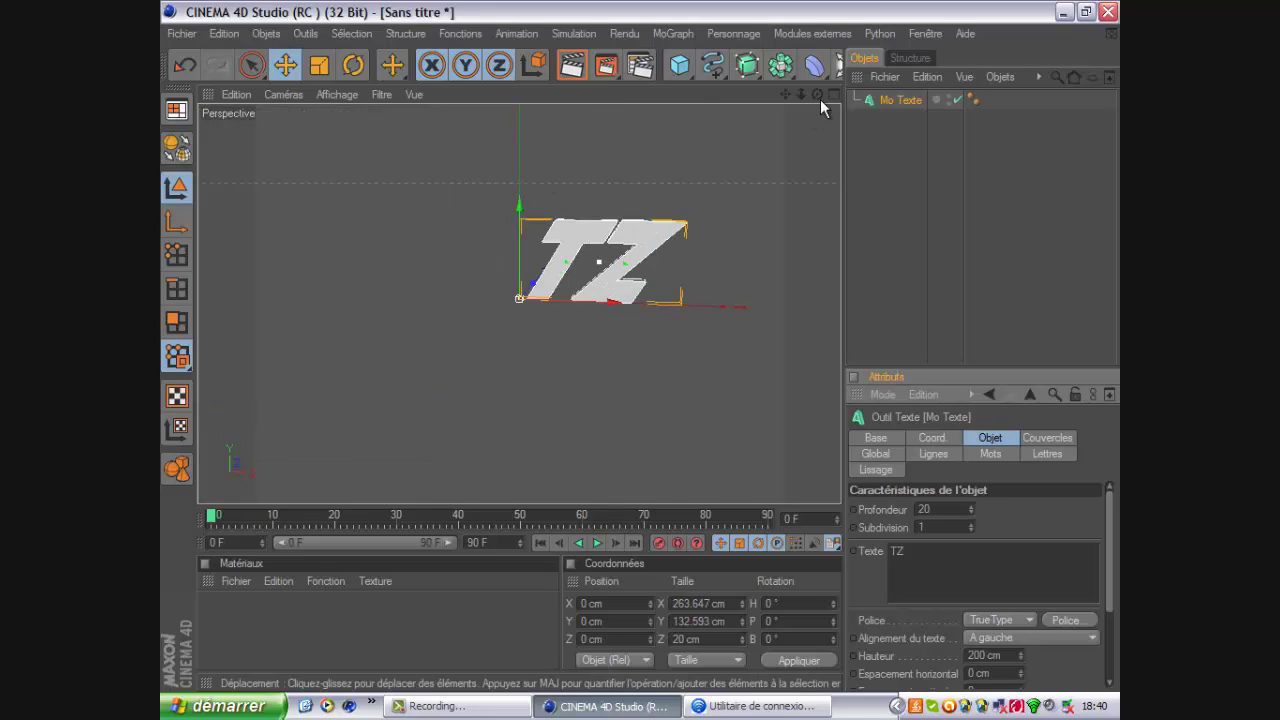
Step: Add a second MoText reading '83' and move it up to Y 55.418 cm
left_click_drag(786, 94, 639, 345)
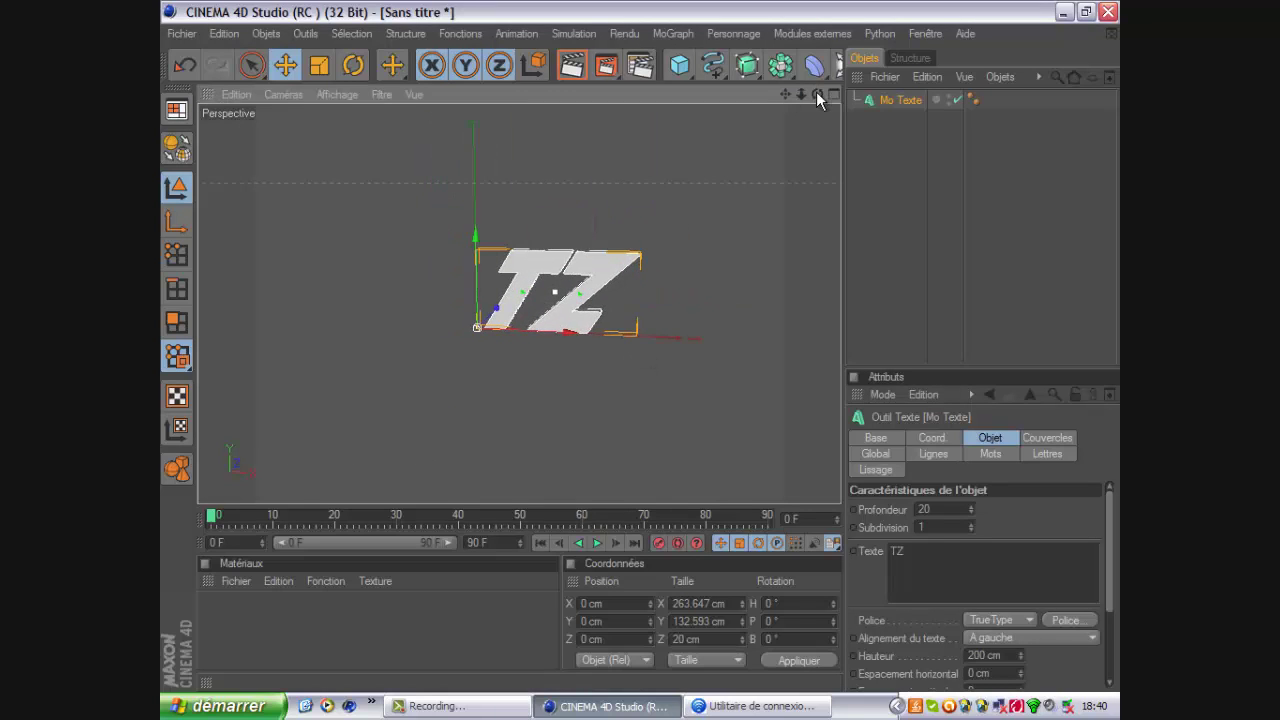
left_click_drag(818, 95, 640, 345)
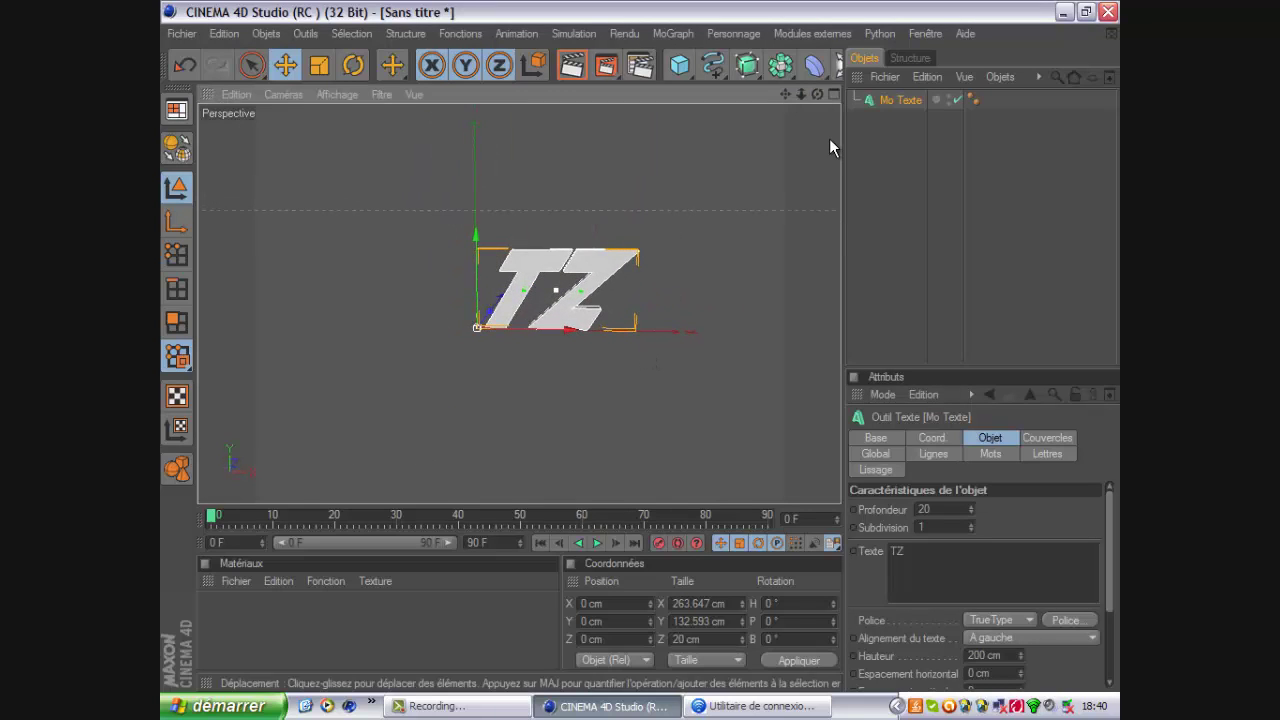
left_click_drag(817, 95, 641, 349)
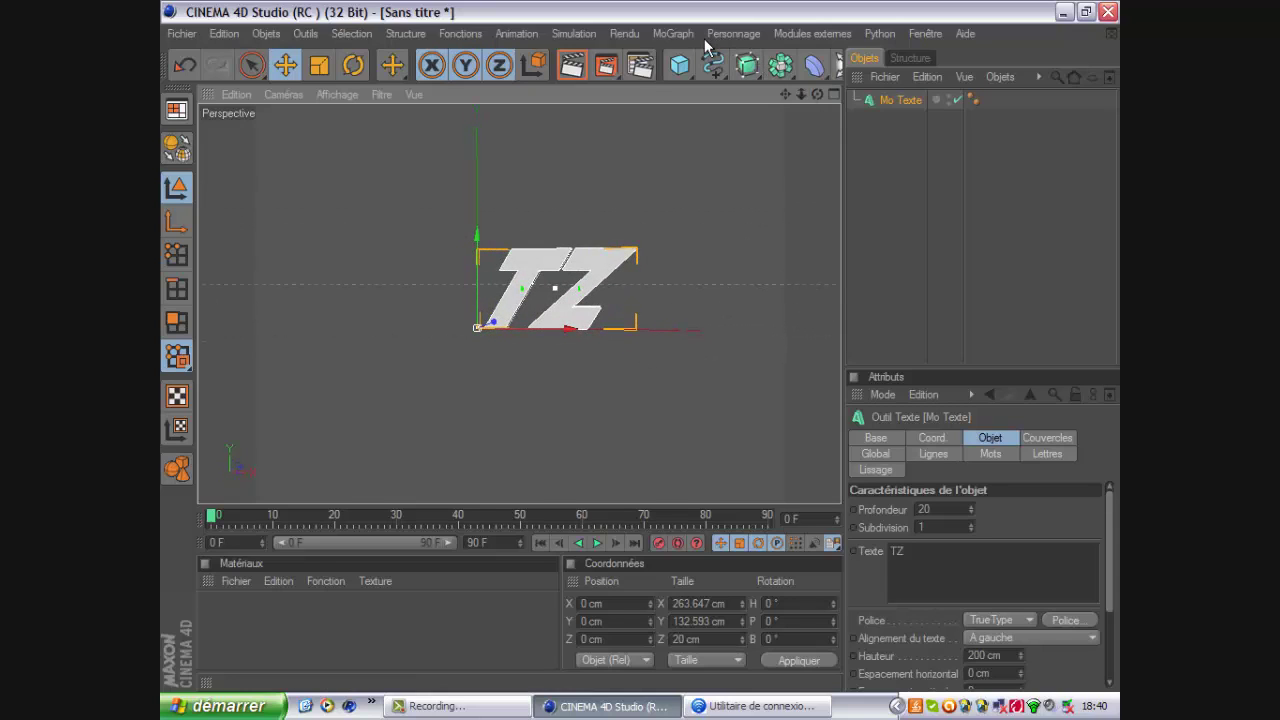
left_click(672, 36)
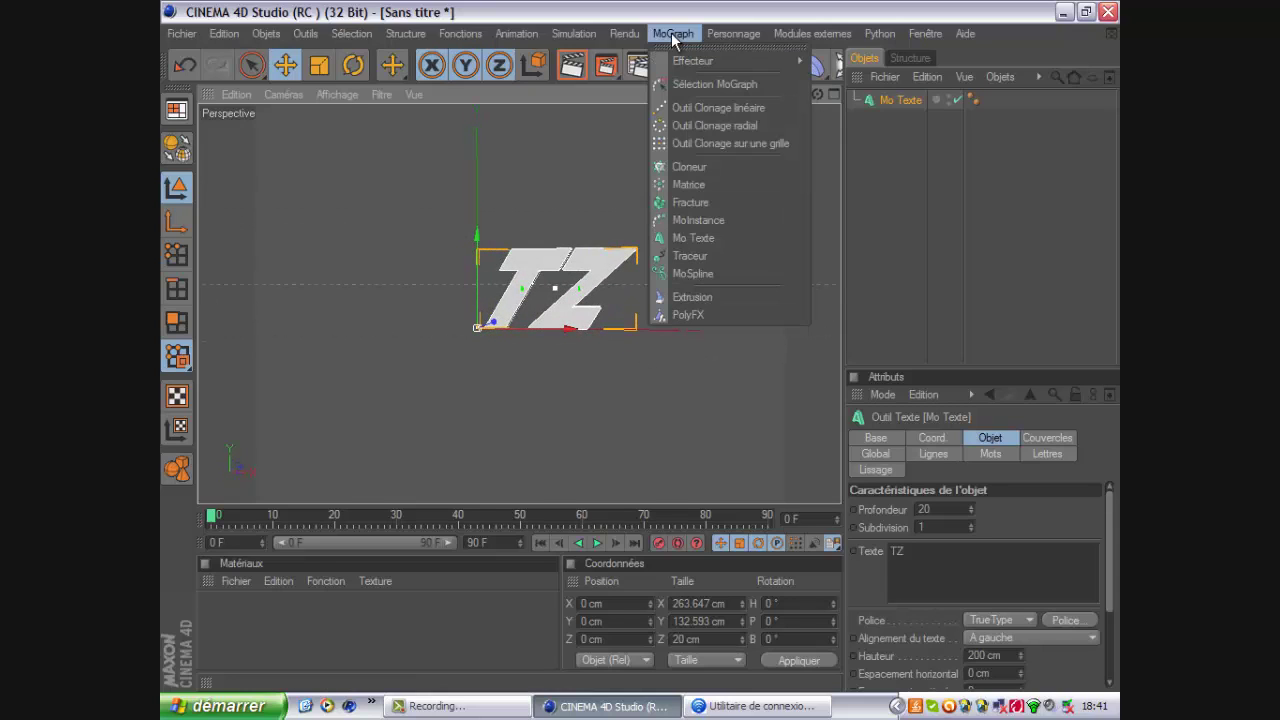
left_click(692, 238)
left_click(947, 561)
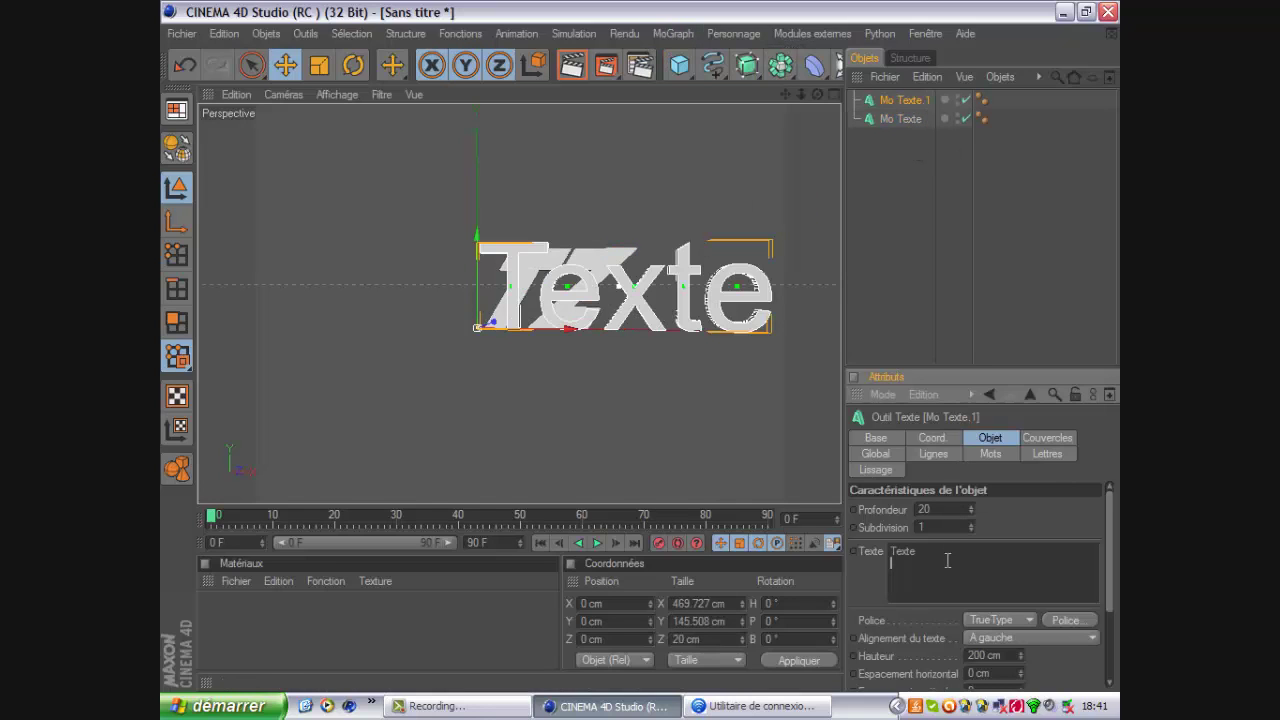
key("BackSpace")
key("BackSpace")
key("BackSpace")
type("3")
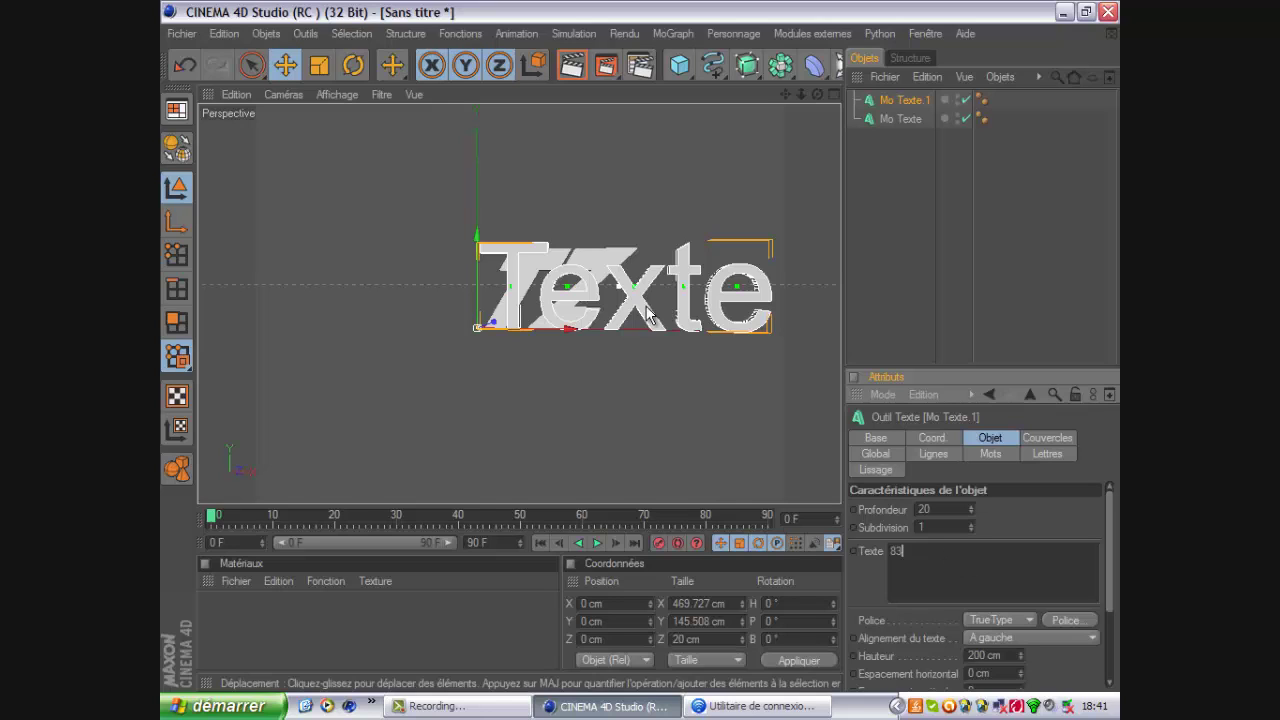
left_click_drag(484, 281, 484, 191)
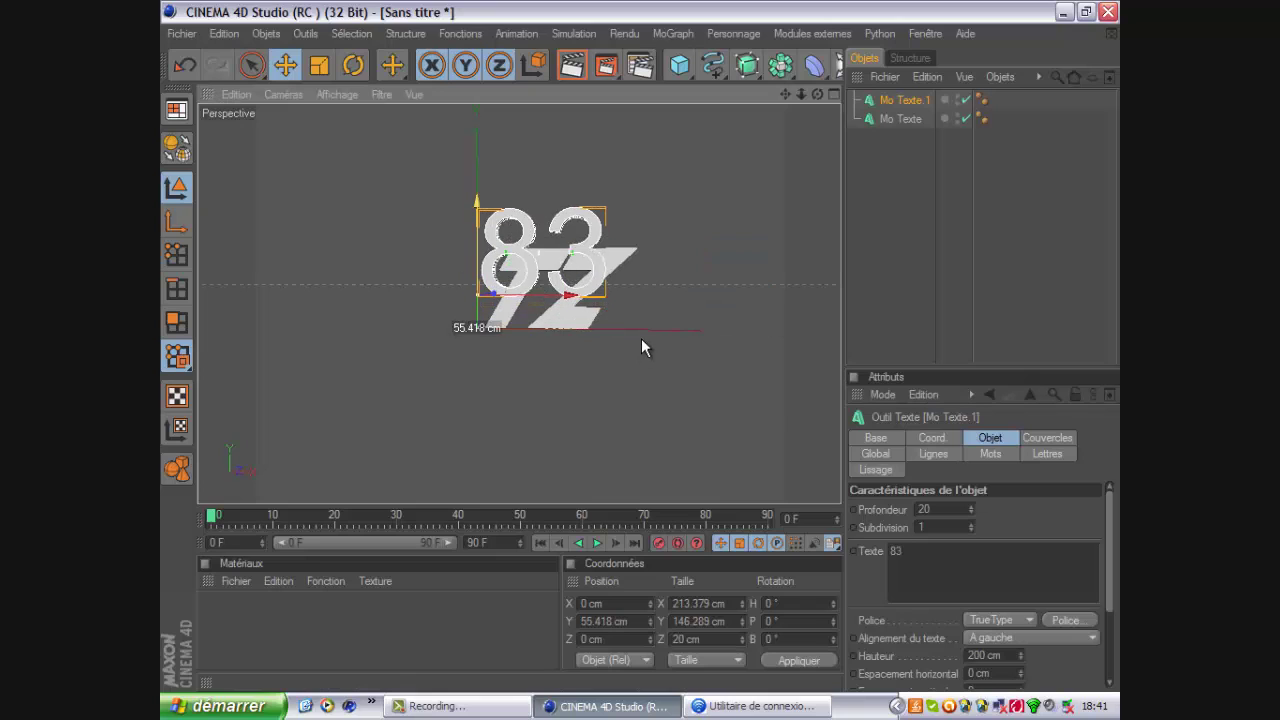
Step: Change the 83 text's font to SF Sports Night
left_click(1069, 617)
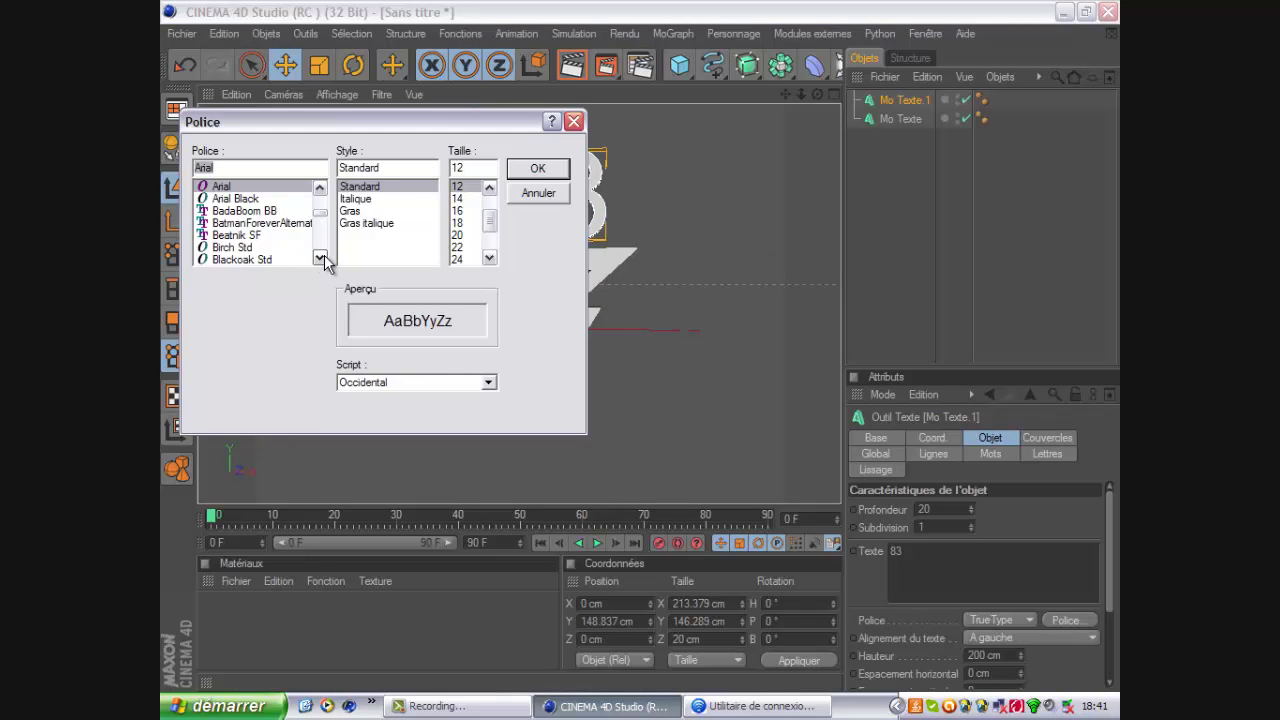
left_click_drag(320, 213, 321, 249)
left_click(246, 235)
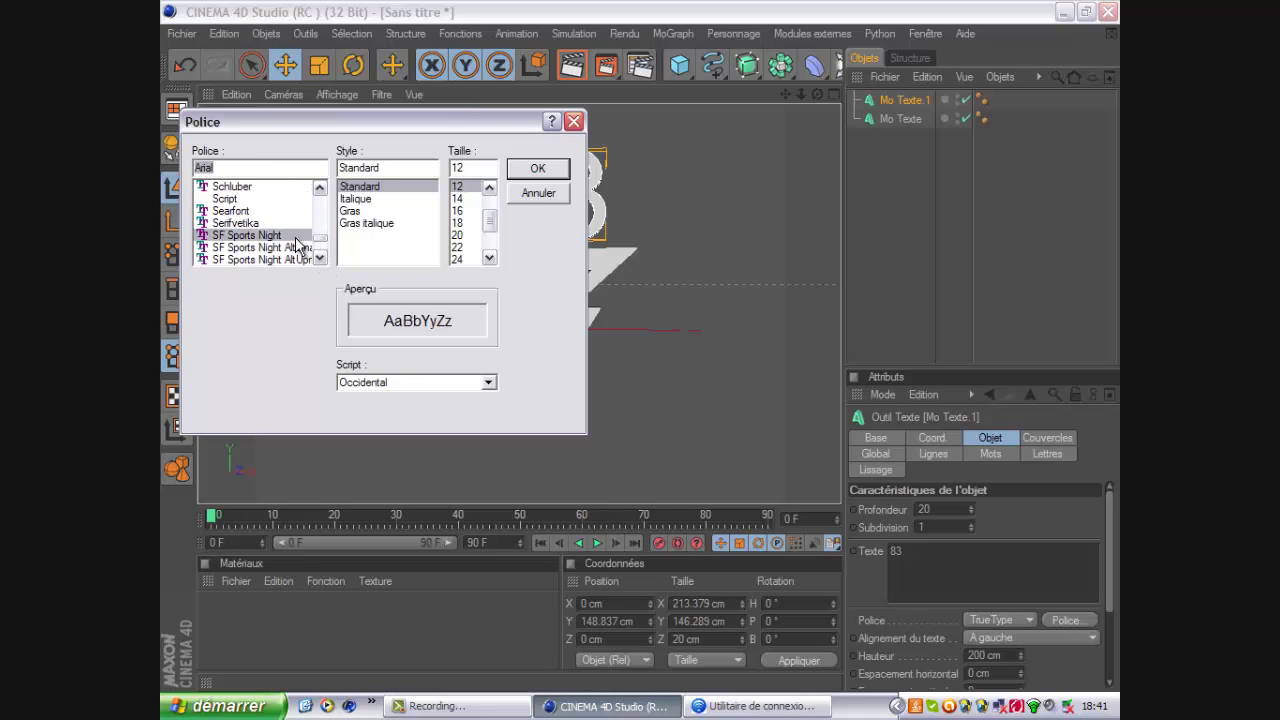
left_click(538, 169)
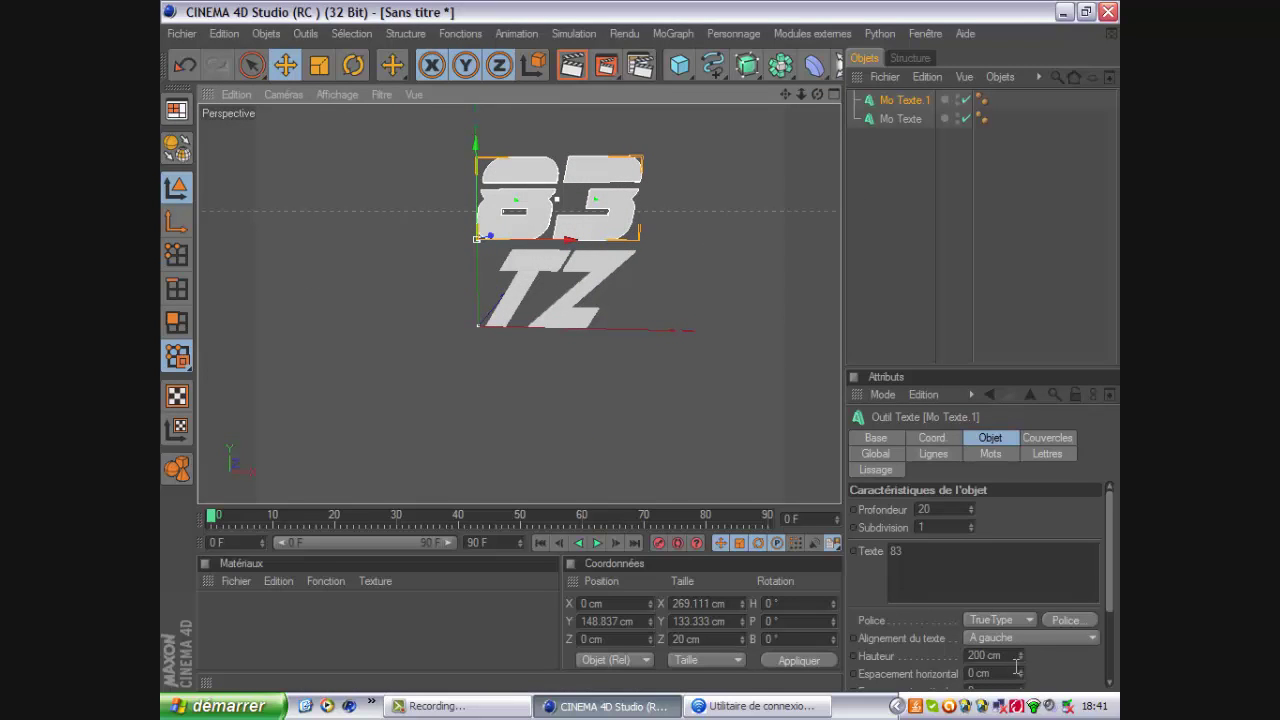
Step: Set the 83 text height to 69 cm and place it at X 115.951, Y 138.32 cm, atop the Z
left_click_drag(1020, 657, 1021, 667)
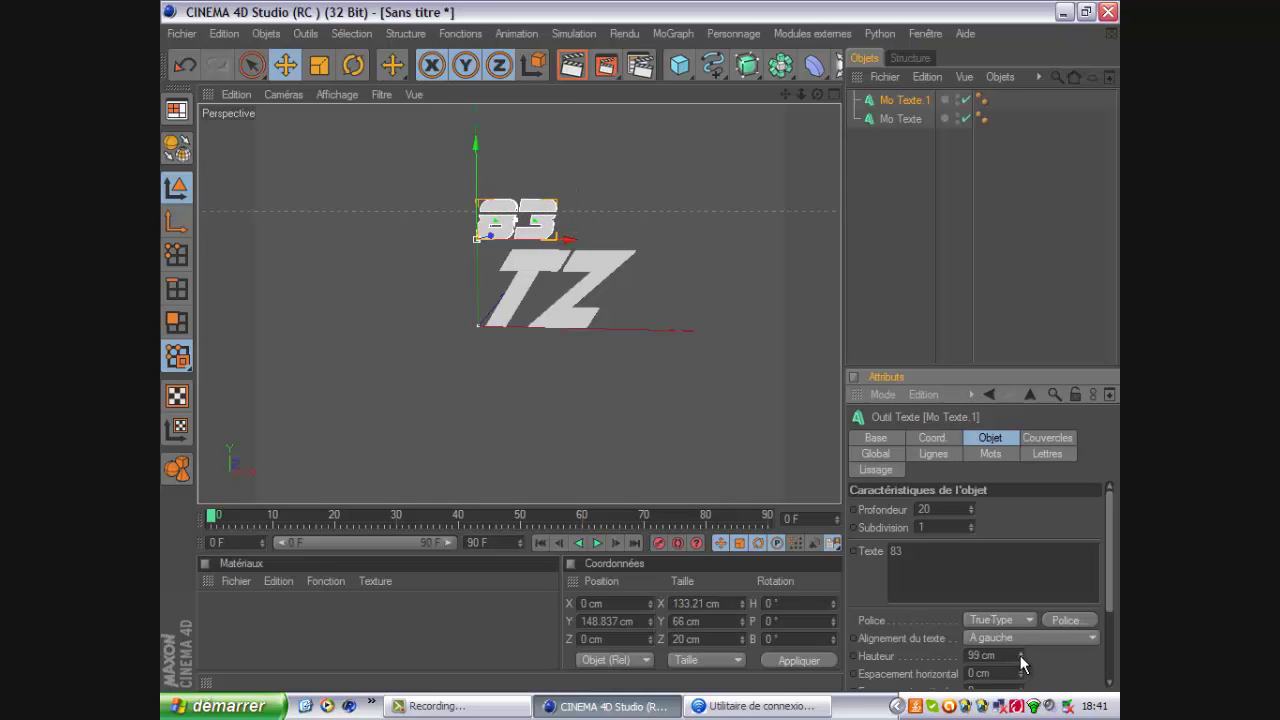
left_click_drag(1019, 656, 1019, 658)
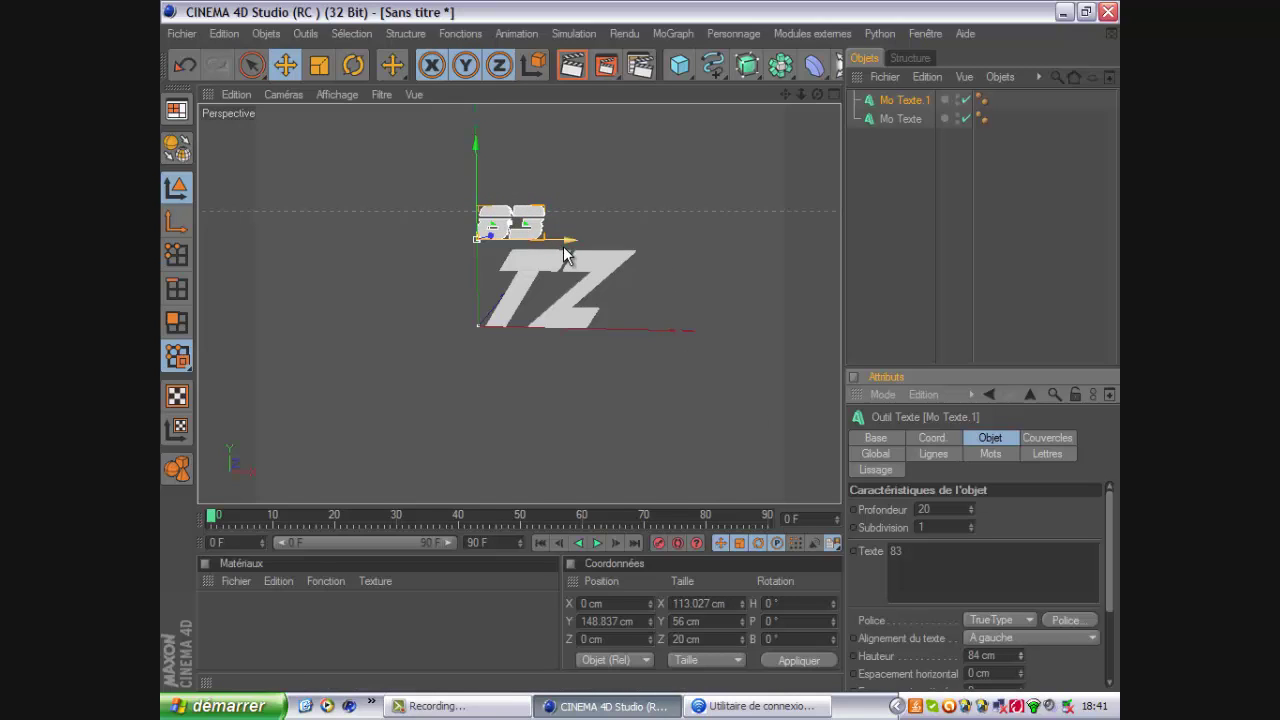
left_click_drag(640, 354, 700, 354)
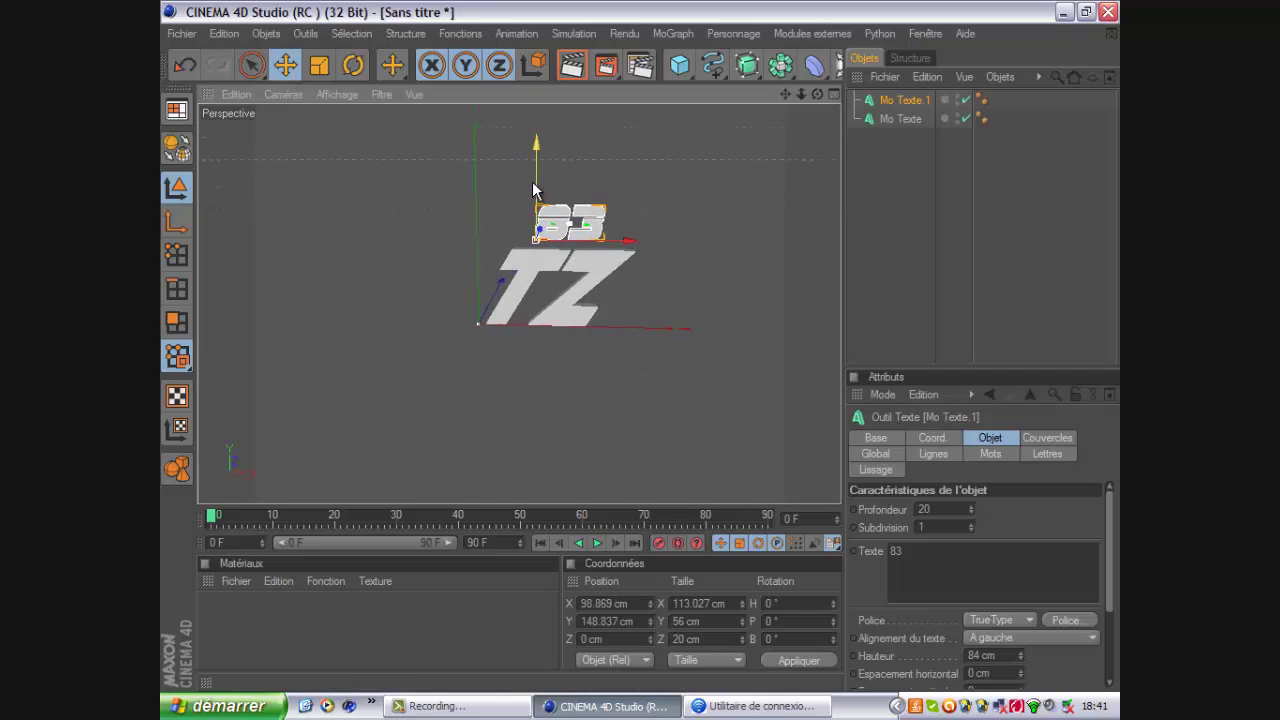
left_click_drag(535, 190, 577, 203)
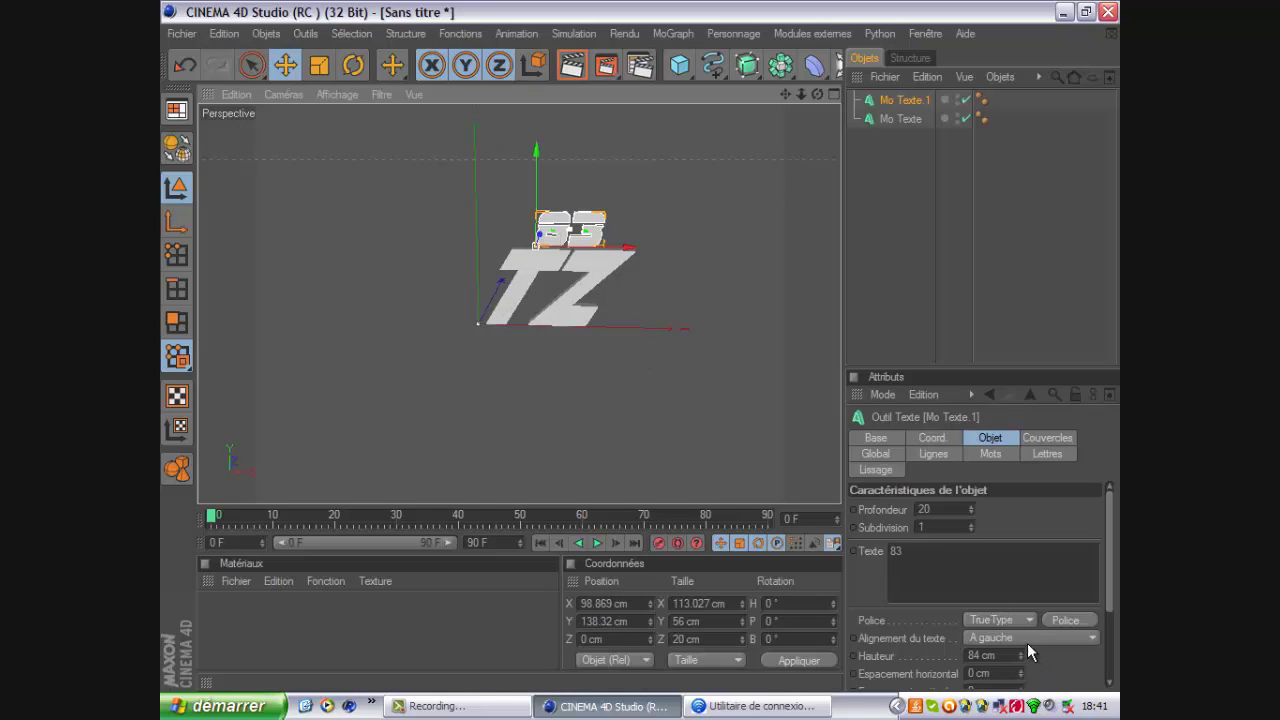
left_click_drag(1020, 660, 1020, 666)
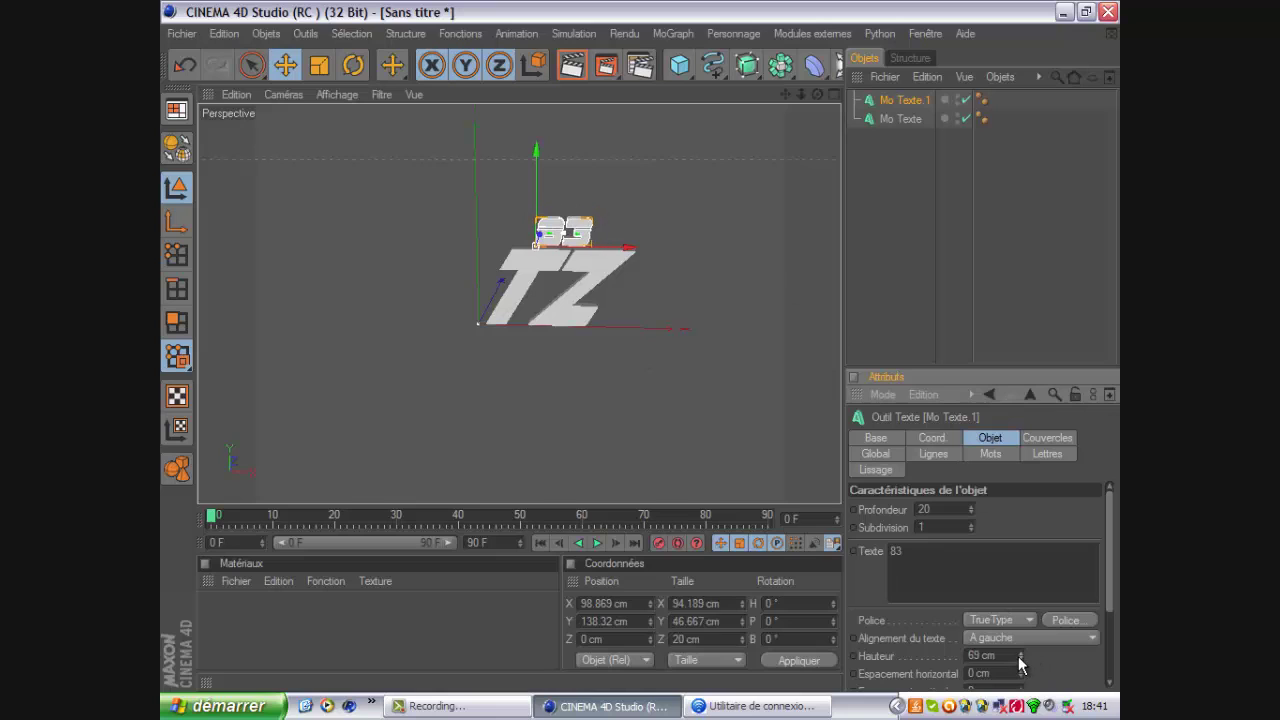
left_click_drag(621, 243, 640, 354)
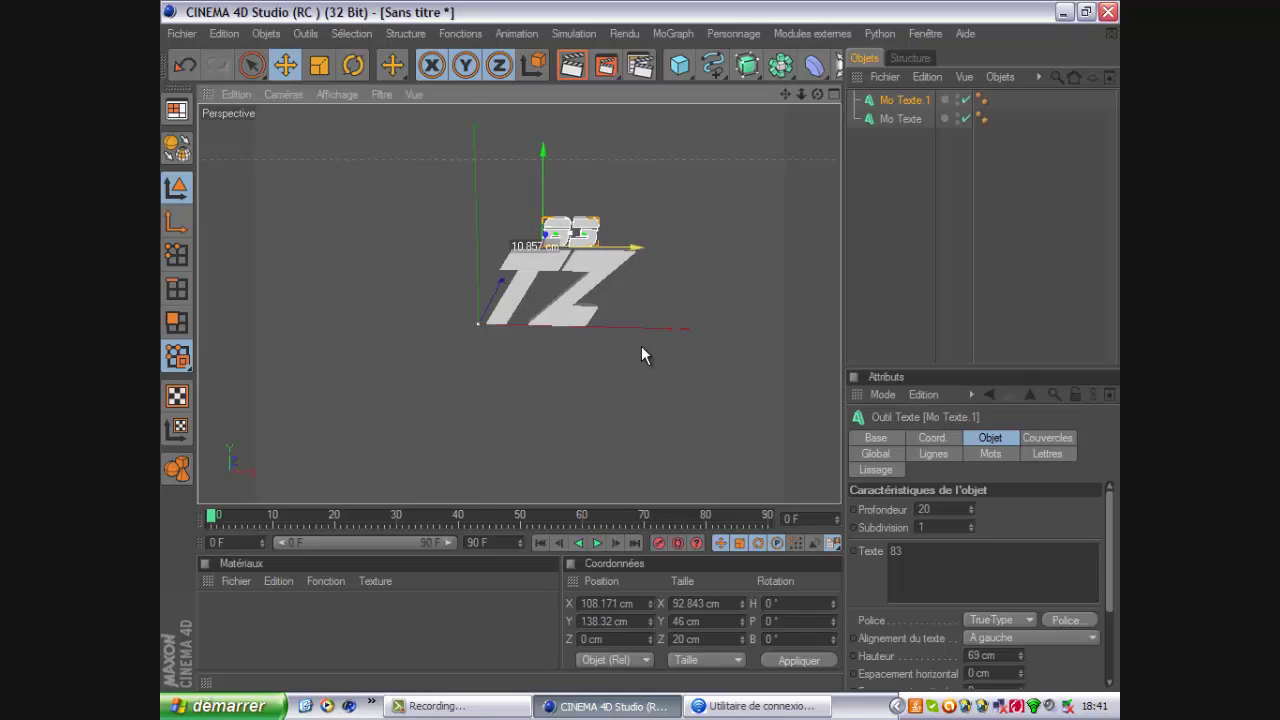
left_click_drag(819, 92, 645, 357)
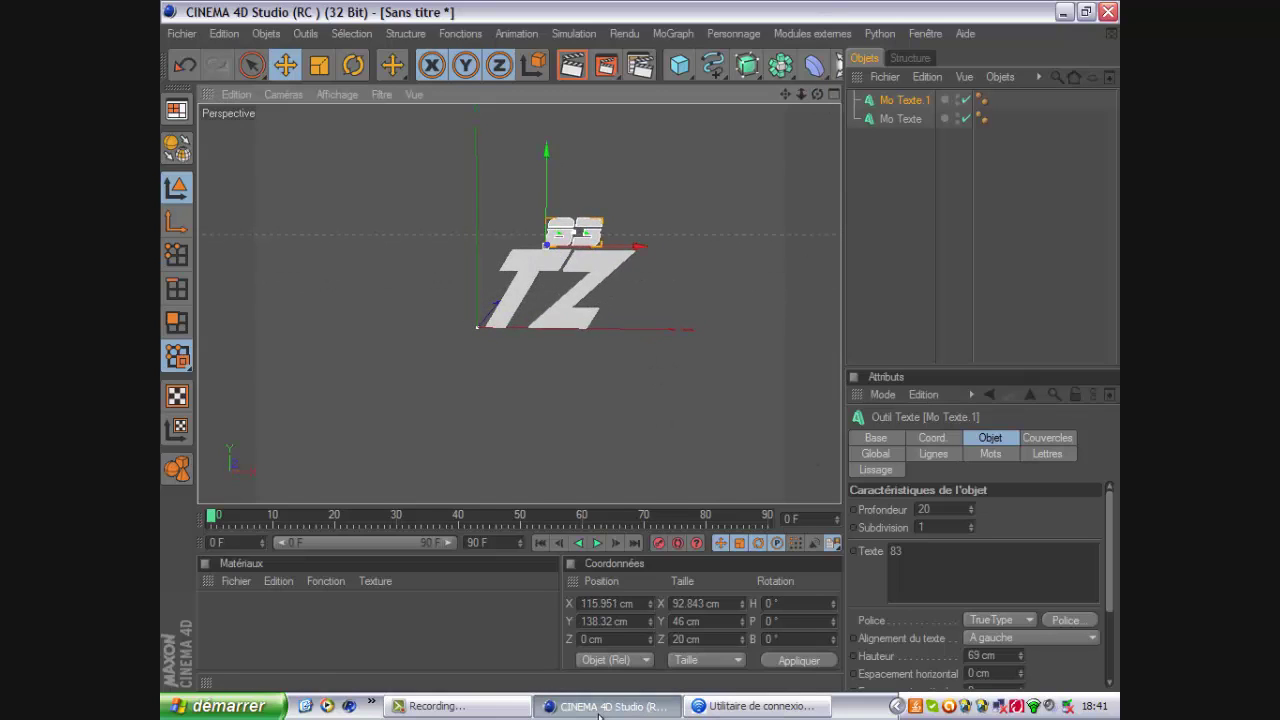
left_click(480, 706)
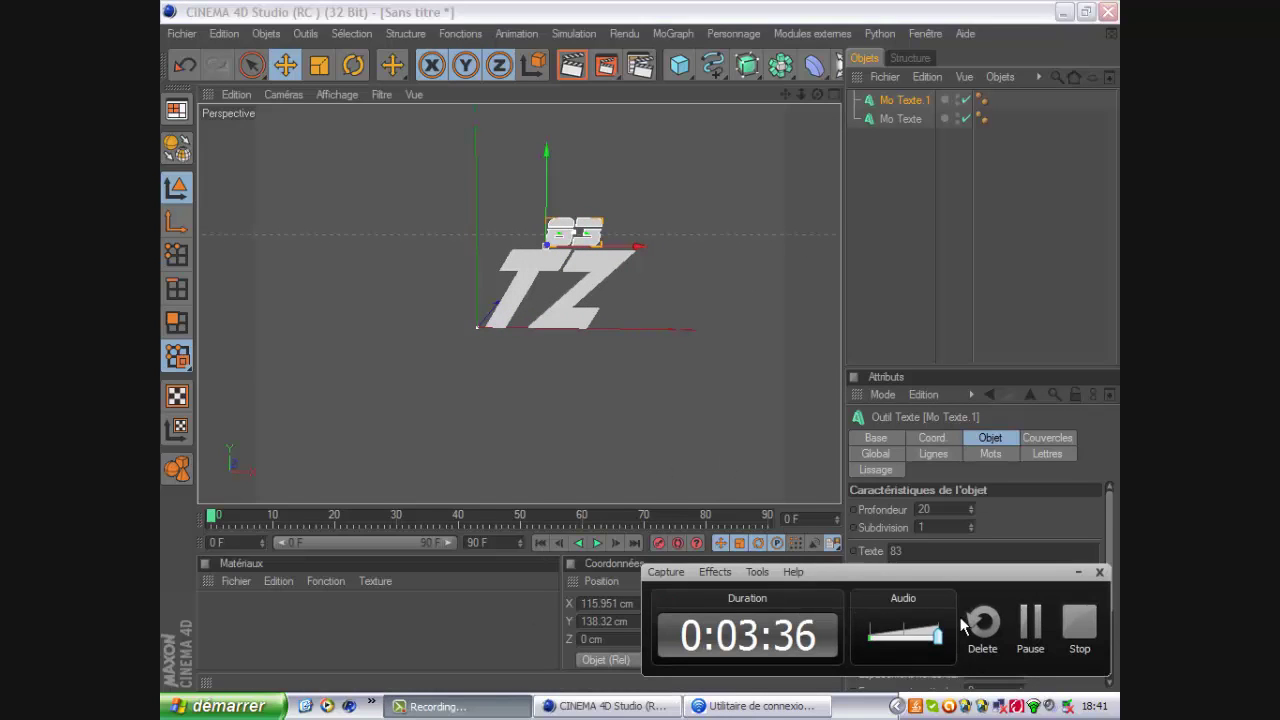
left_click(1027, 628)
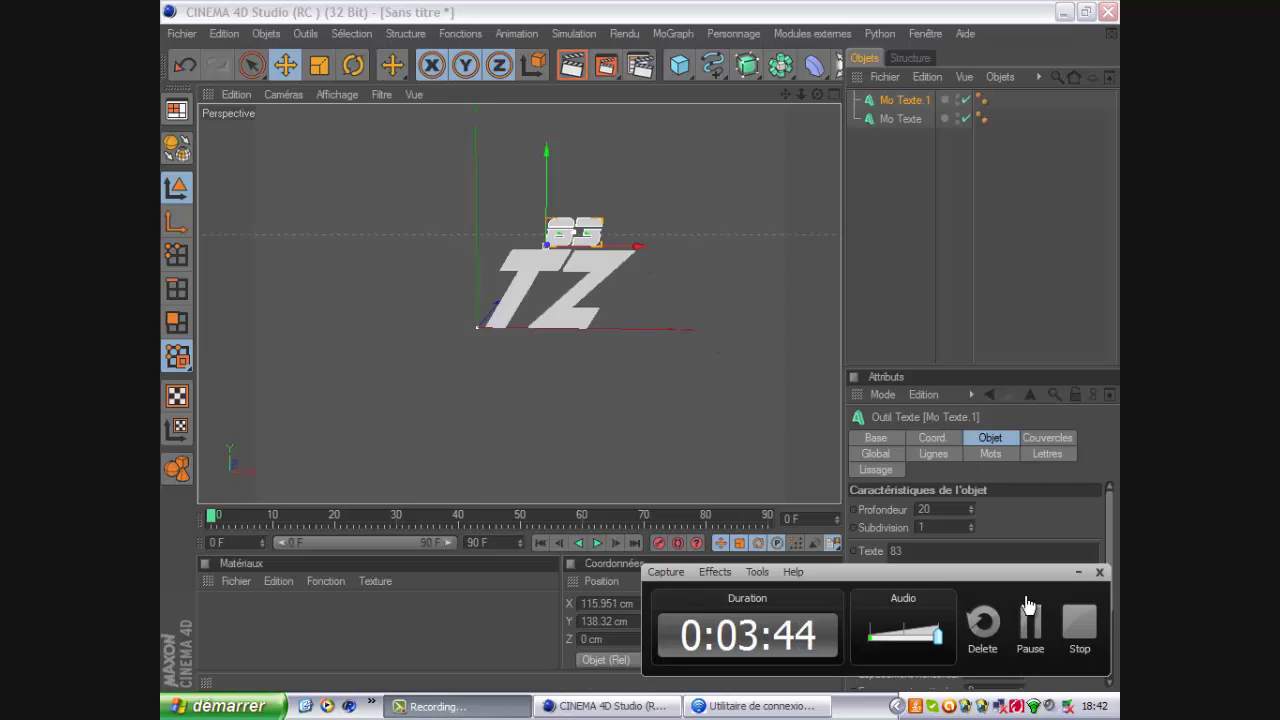
left_click(1095, 571)
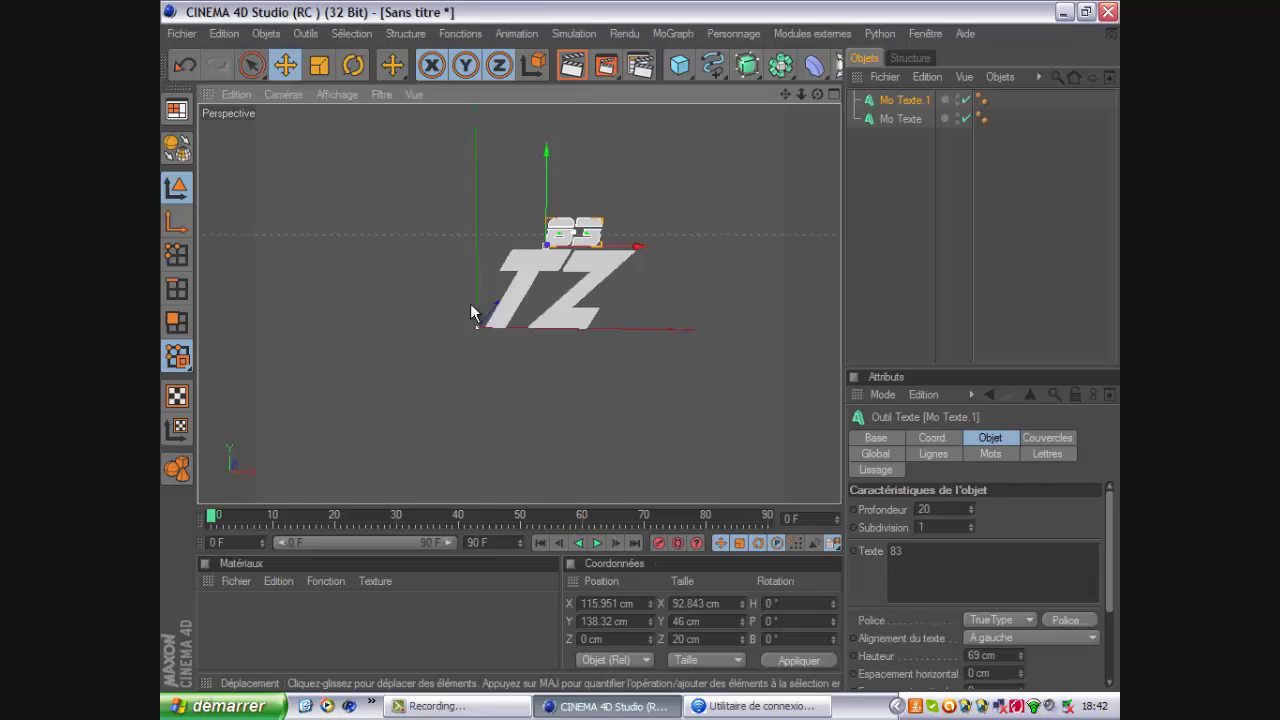
Step: Switch to the four-view layout, then maximize the Avant (front) view
left_click_drag(817, 94, 643, 355)
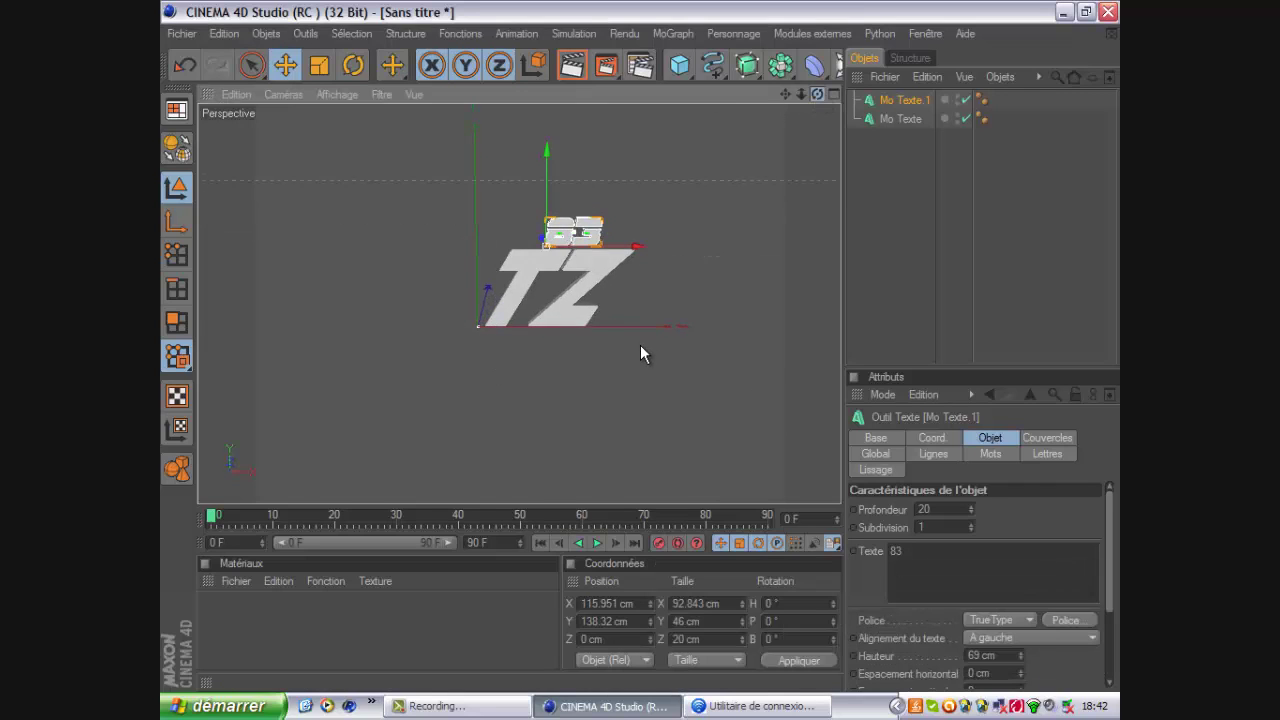
left_click(832, 94)
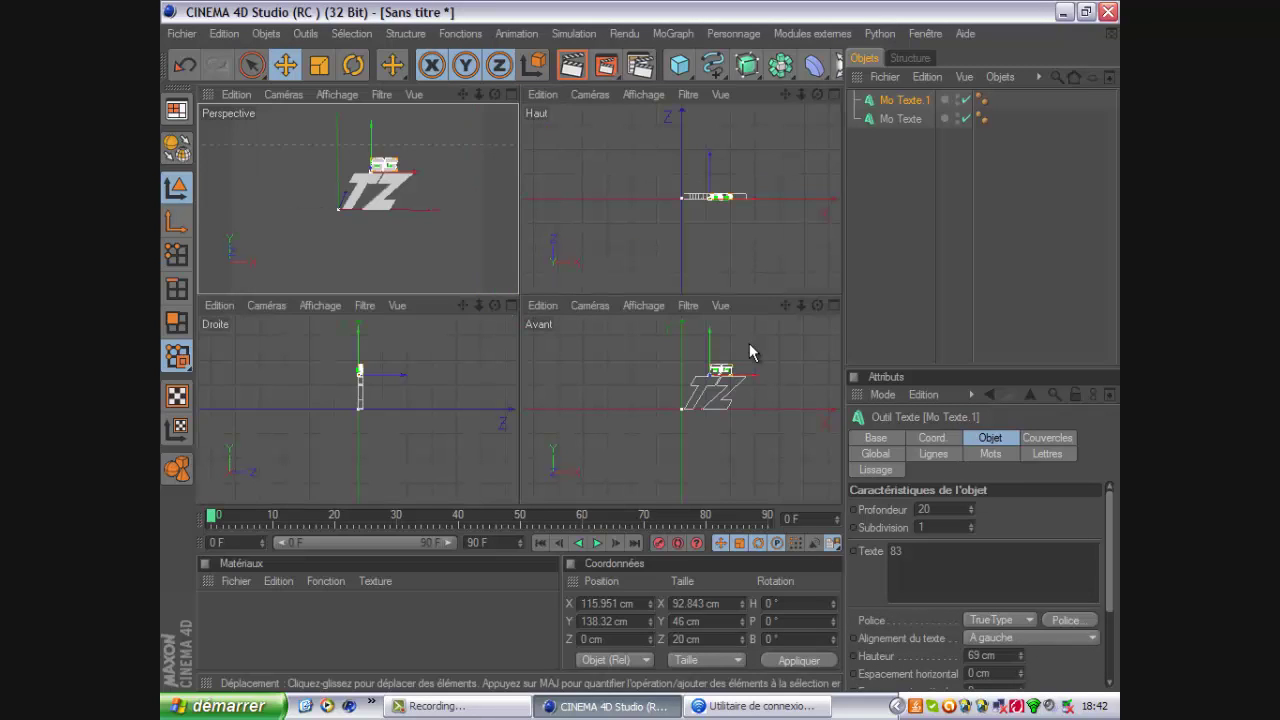
left_click(833, 307)
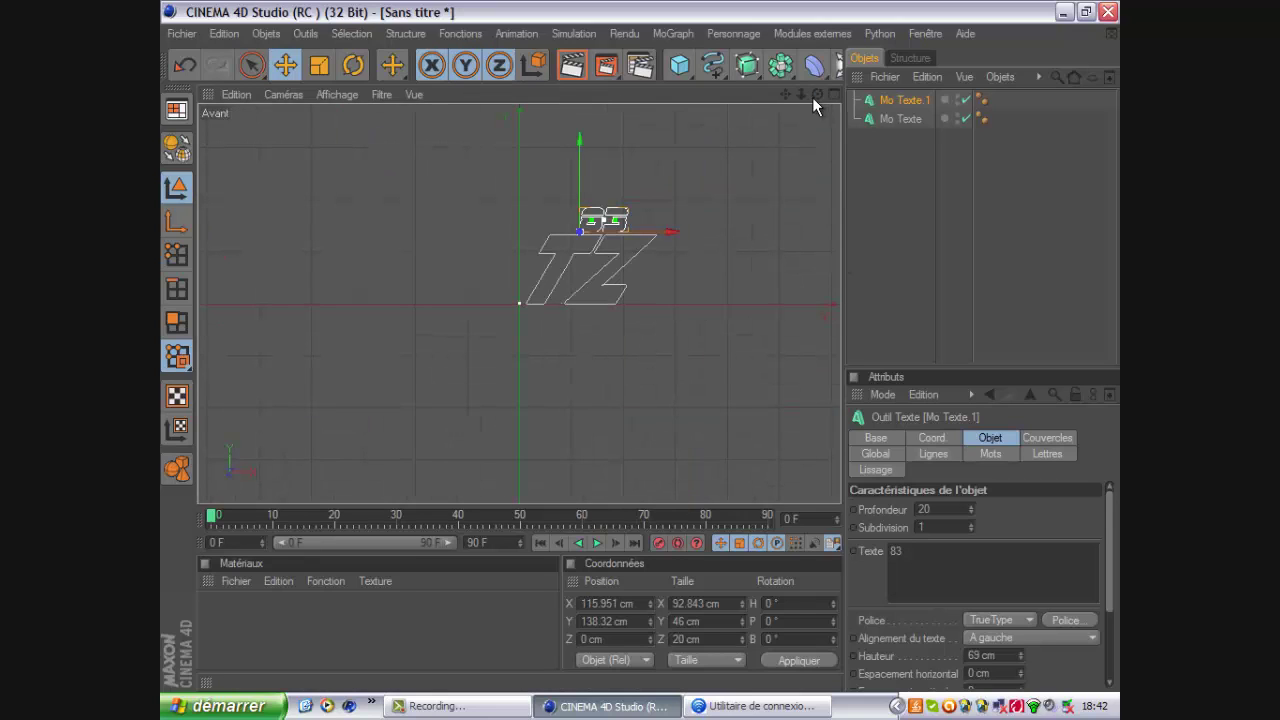
Step: Choose the Linéaire spline type from the spline palette
left_click(718, 68)
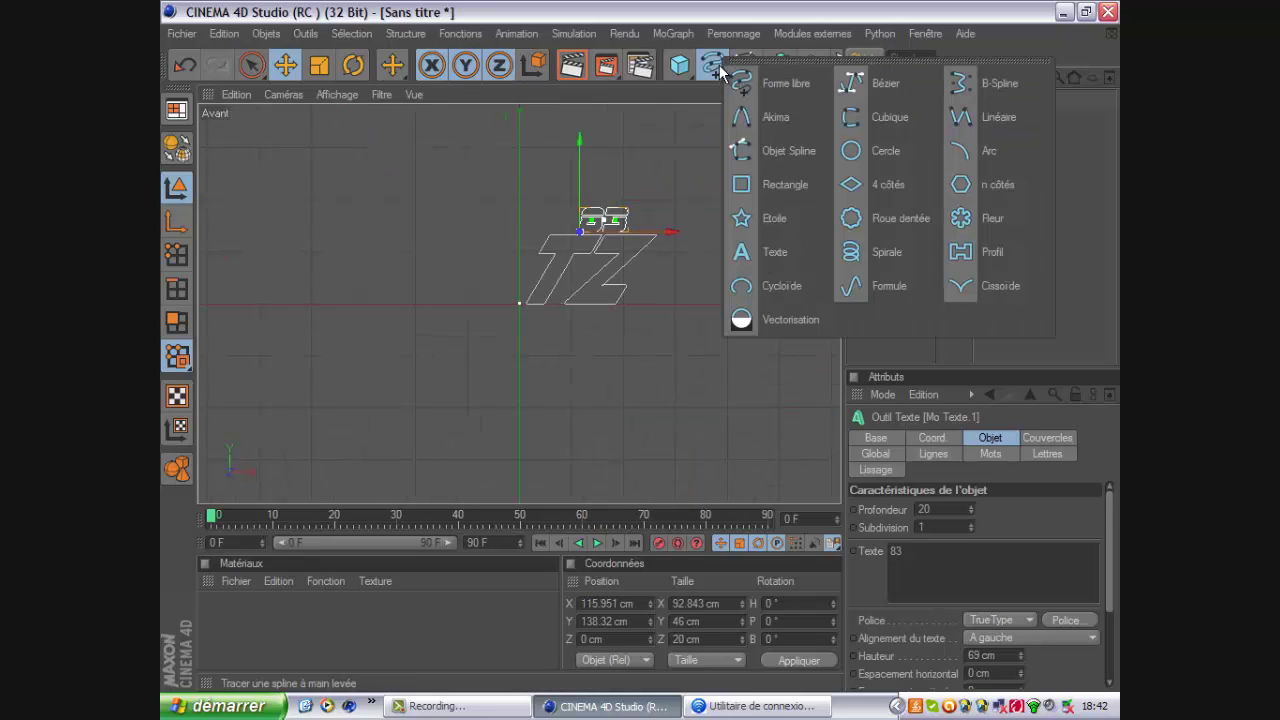
left_click(720, 73)
left_click(720, 73)
left_click(973, 124)
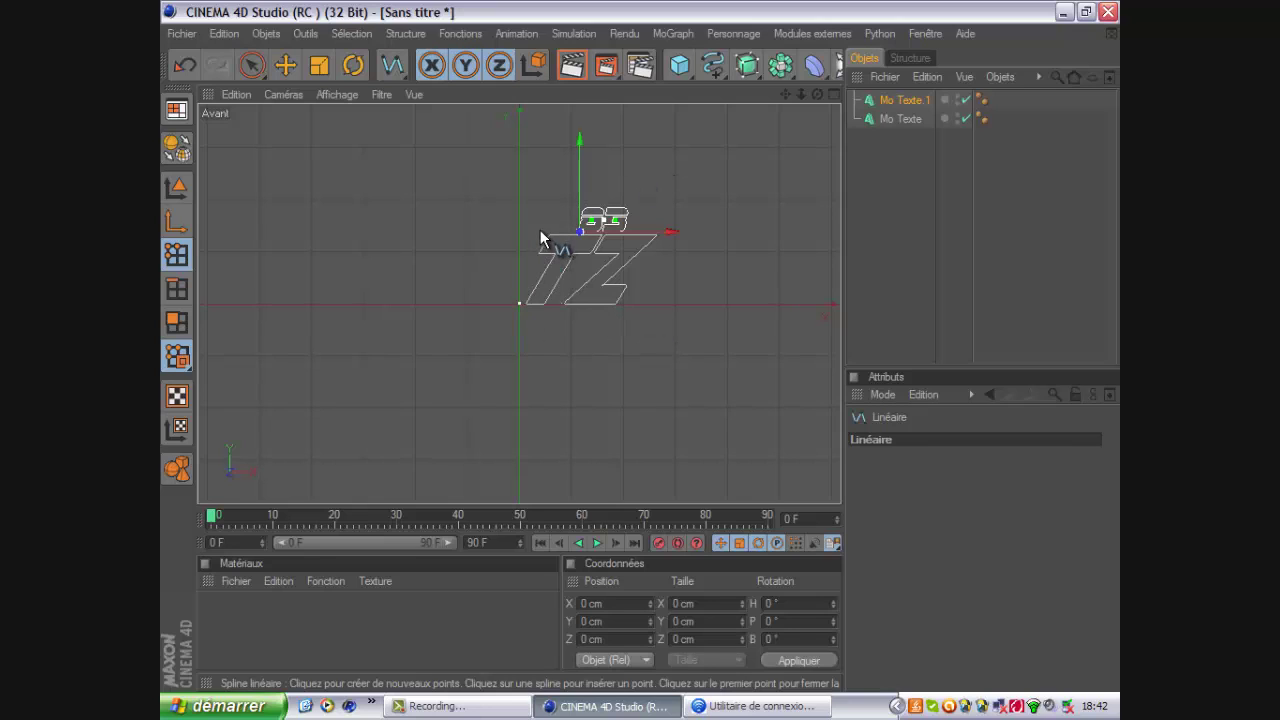
Step: Start a linear spline with its first point at the TZ's top-left, beside the 83
left_click(529, 250)
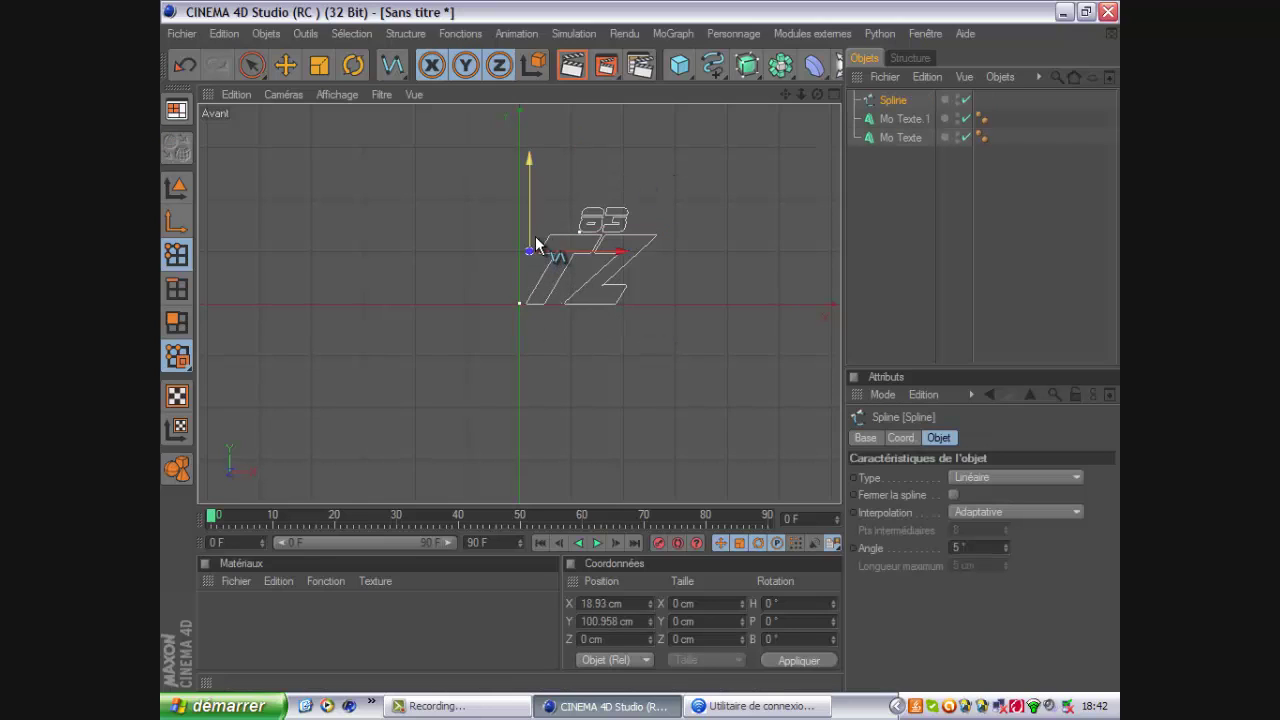
left_click(542, 228)
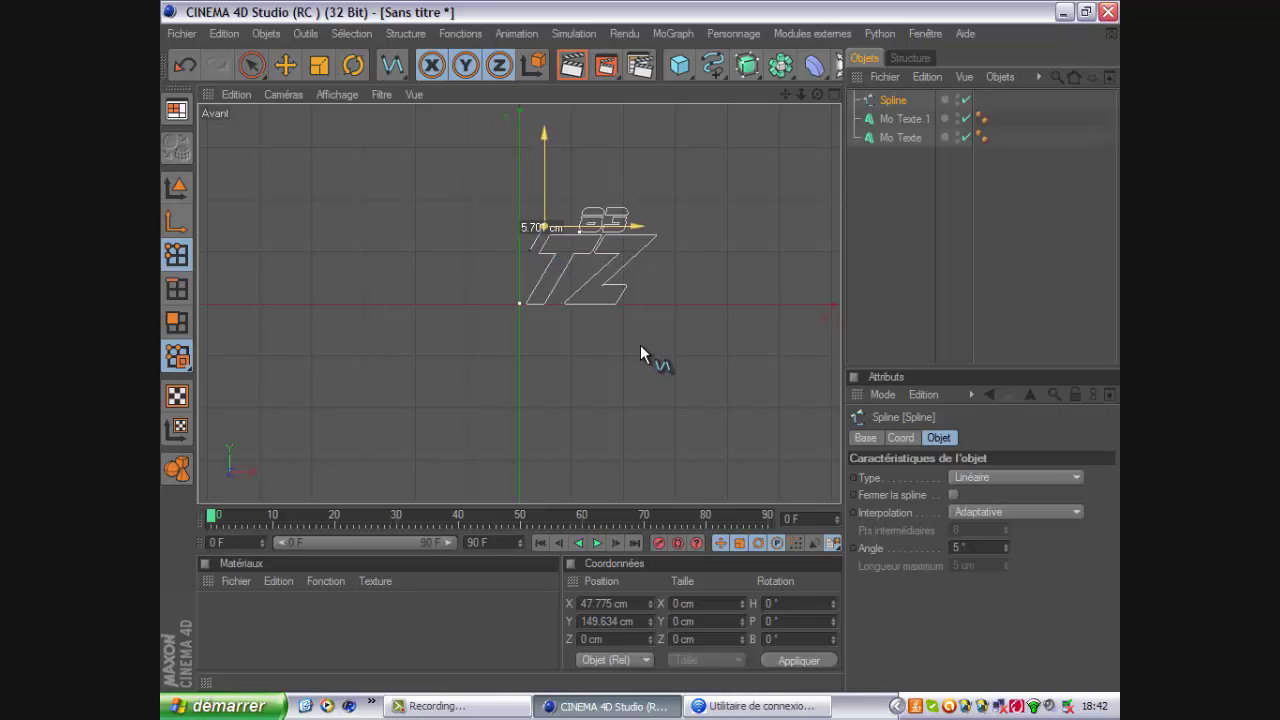
left_click(187, 62)
left_click(187, 62)
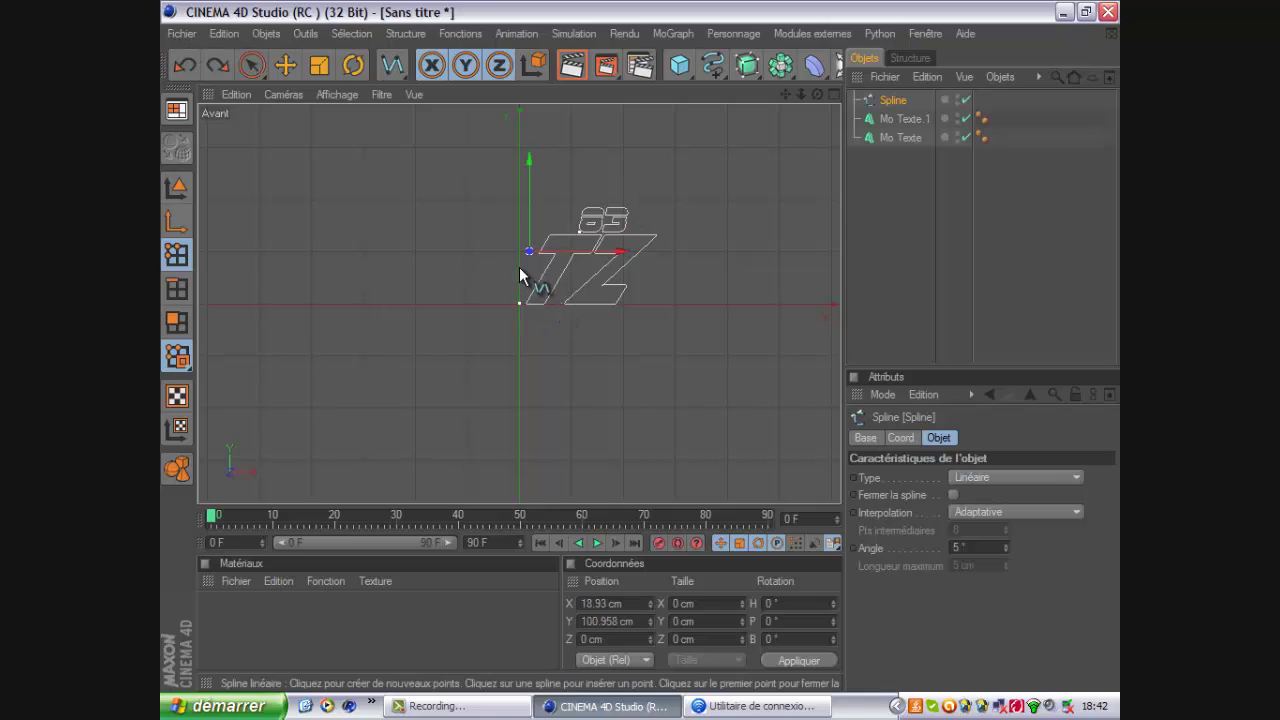
left_click_drag(520, 253, 643, 357)
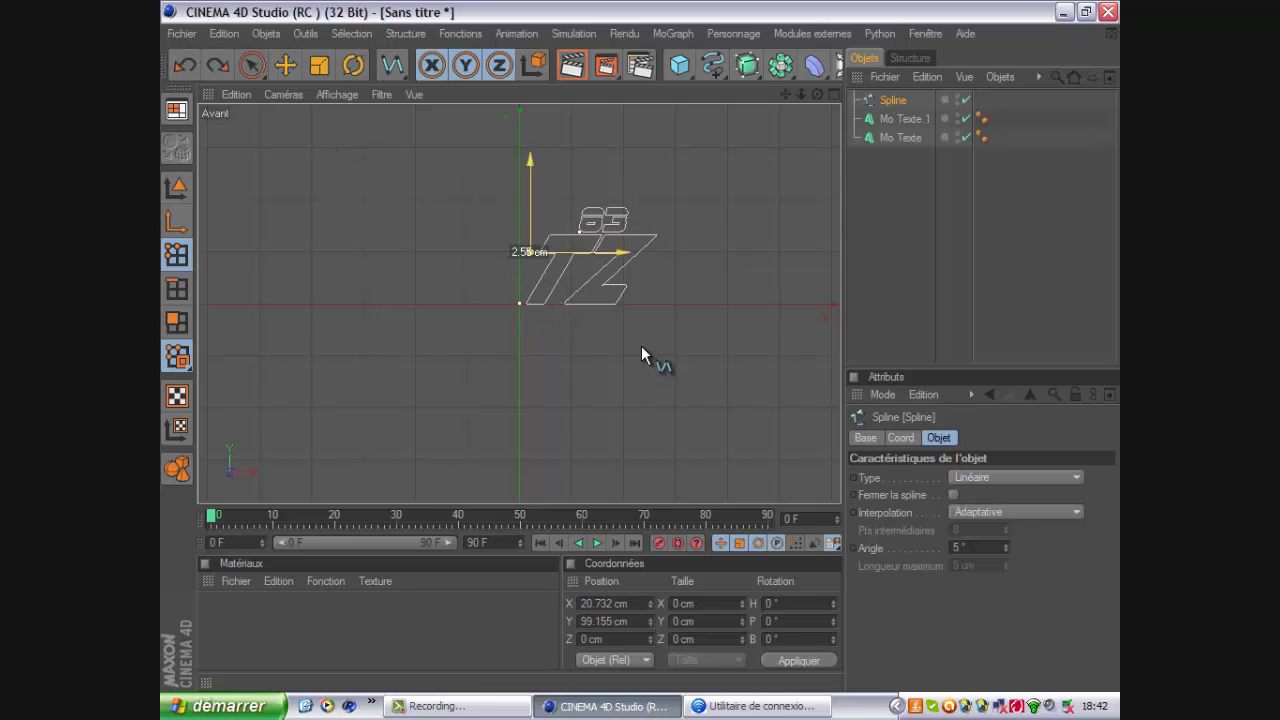
left_click_drag(530, 251, 540, 228)
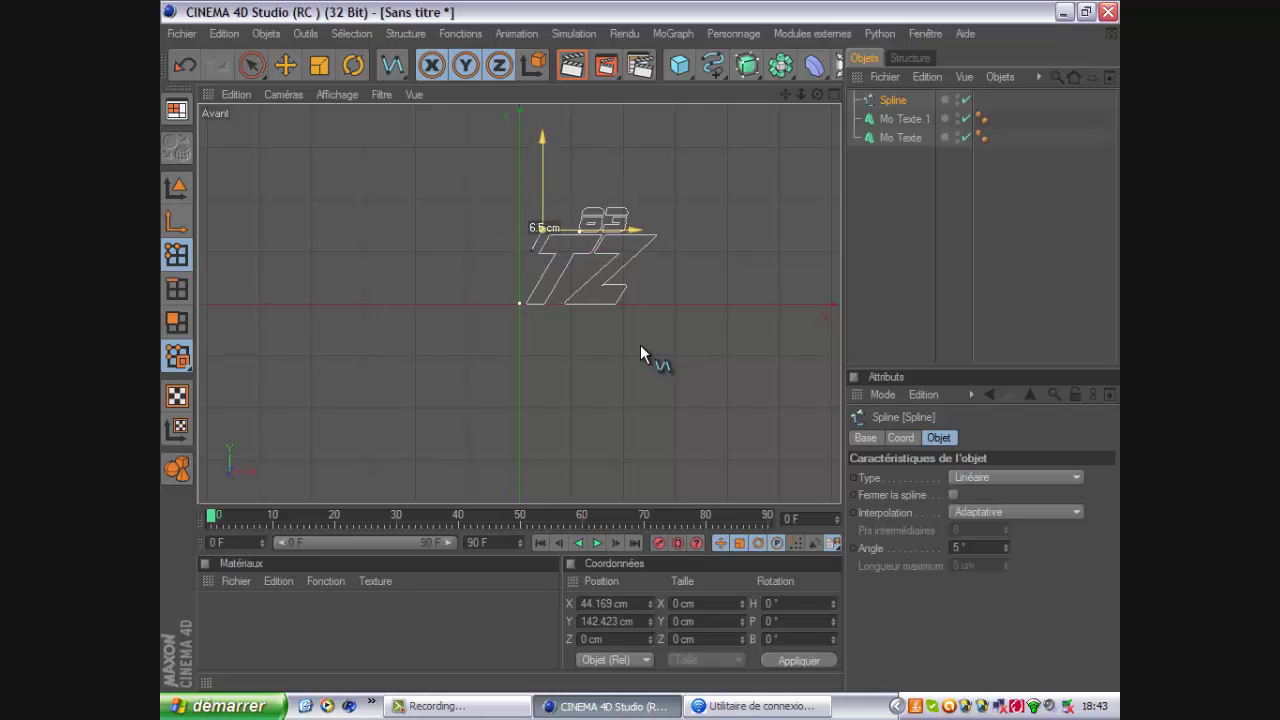
left_click_drag(545, 234, 569, 227)
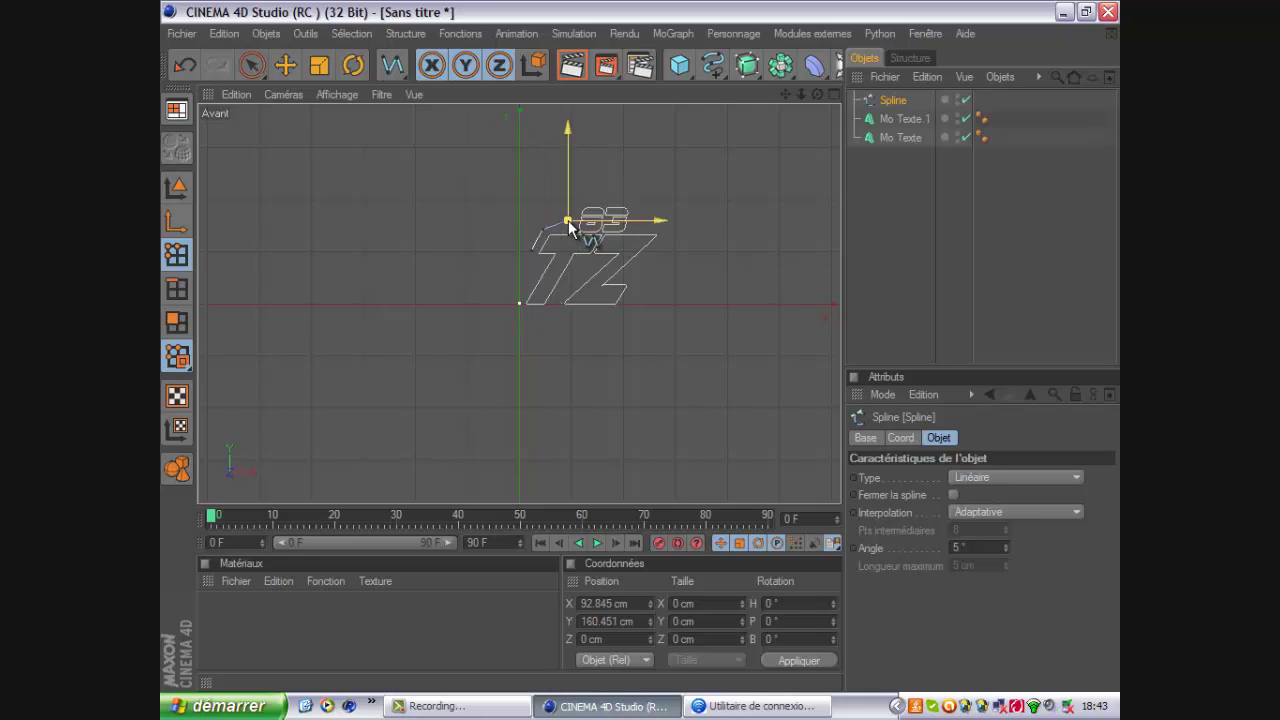
left_click_drag(640, 357, 646, 360)
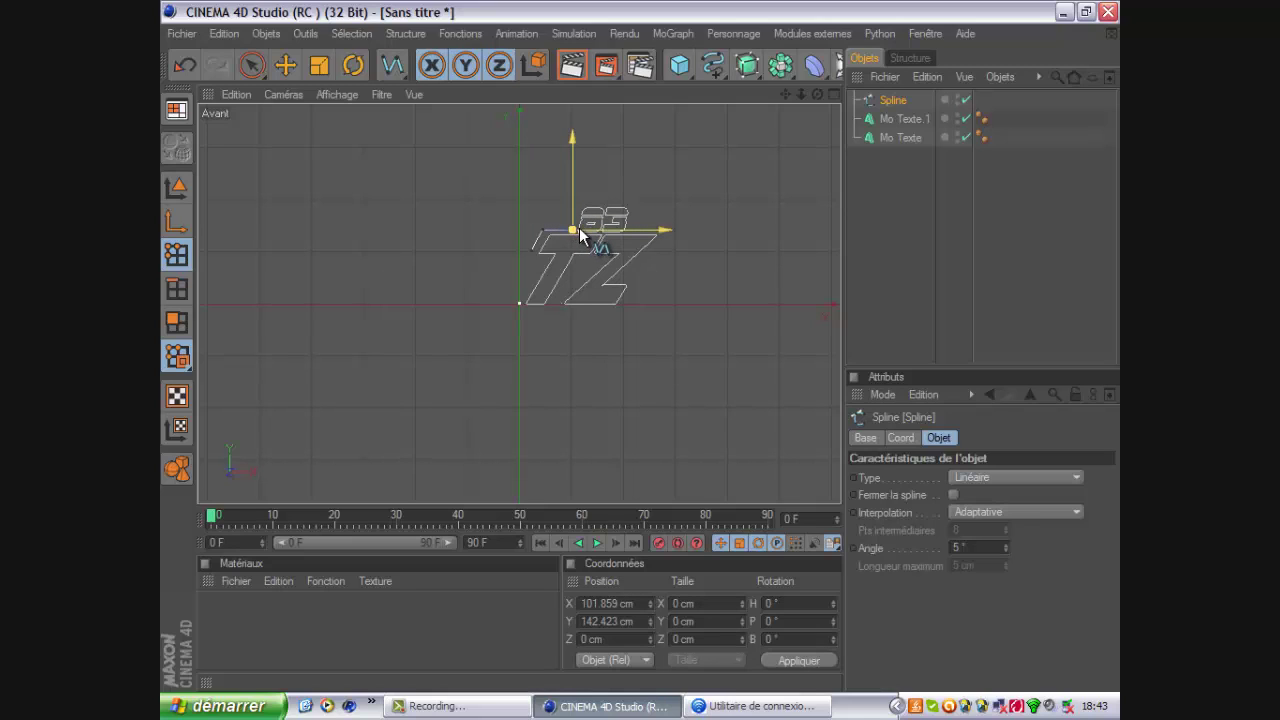
left_click_drag(579, 235, 641, 355)
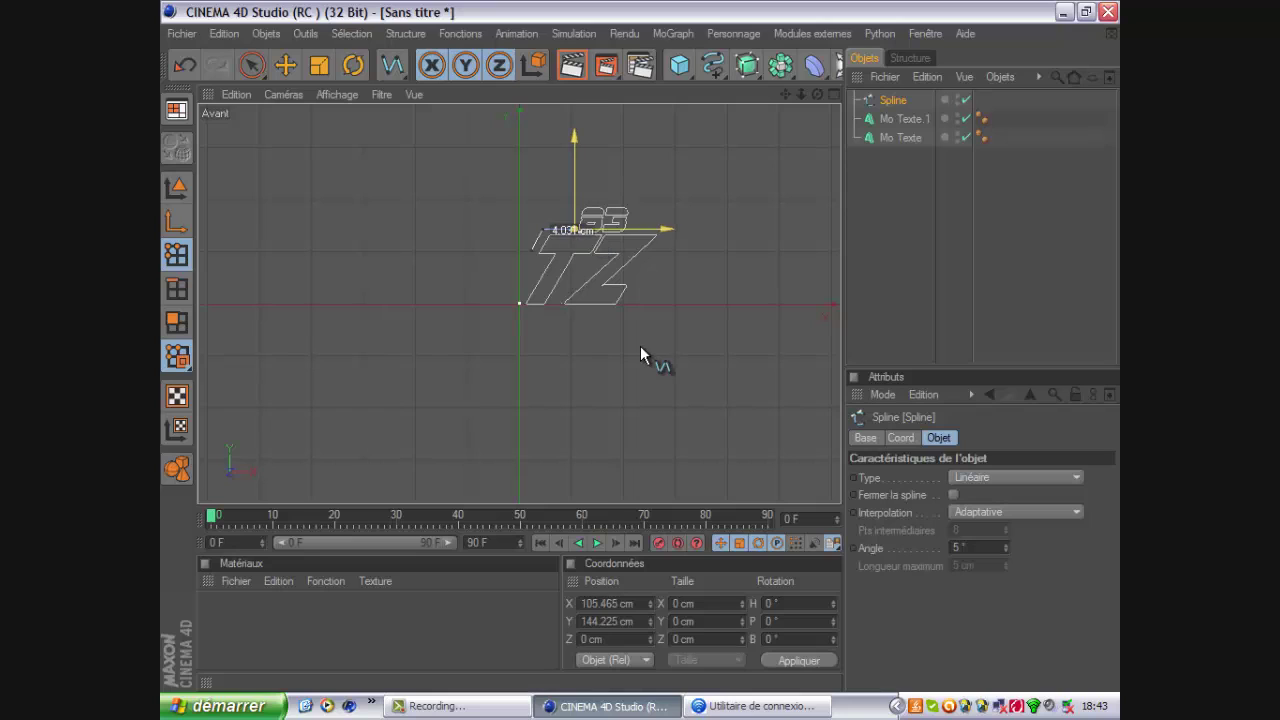
Step: Add and position the plate's top-left and top-right corner points above the 83
left_click(565, 205)
left_click_drag(565, 205, 643, 356)
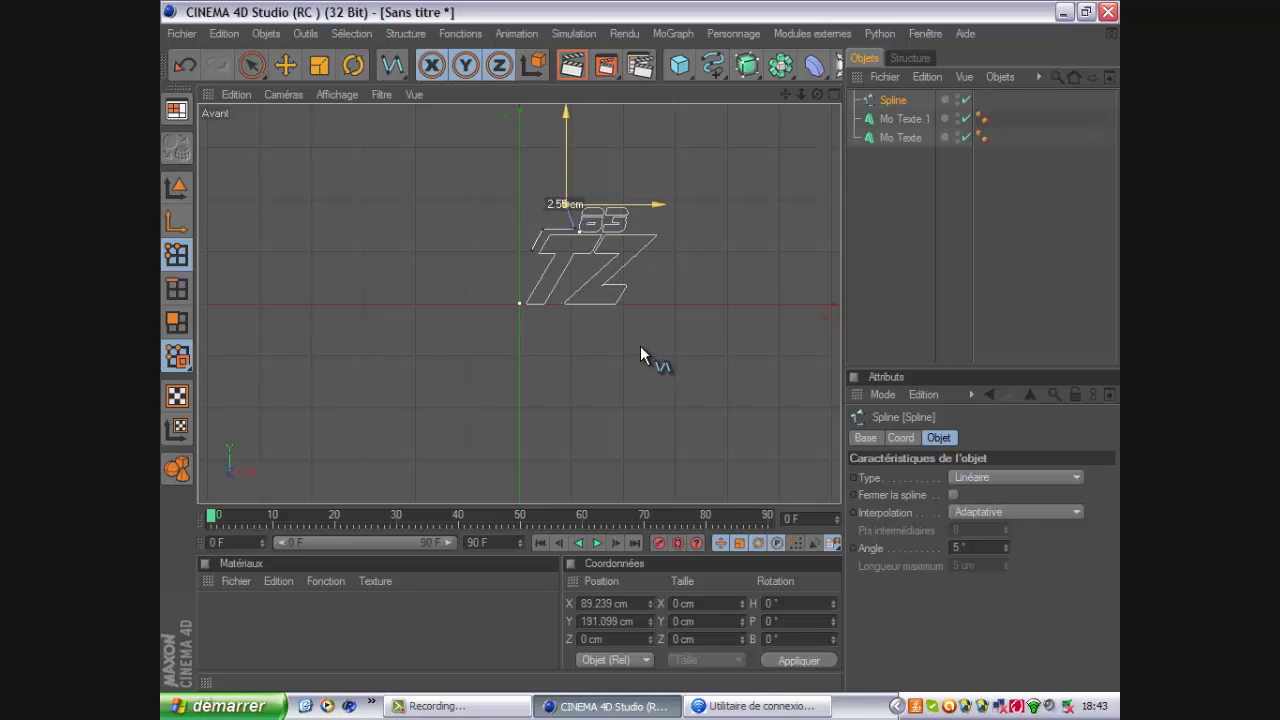
mouse_move(641, 355)
left_mouse_down()
mouse_move(611, 212)
mouse_move(641, 355)
left_mouse_up()
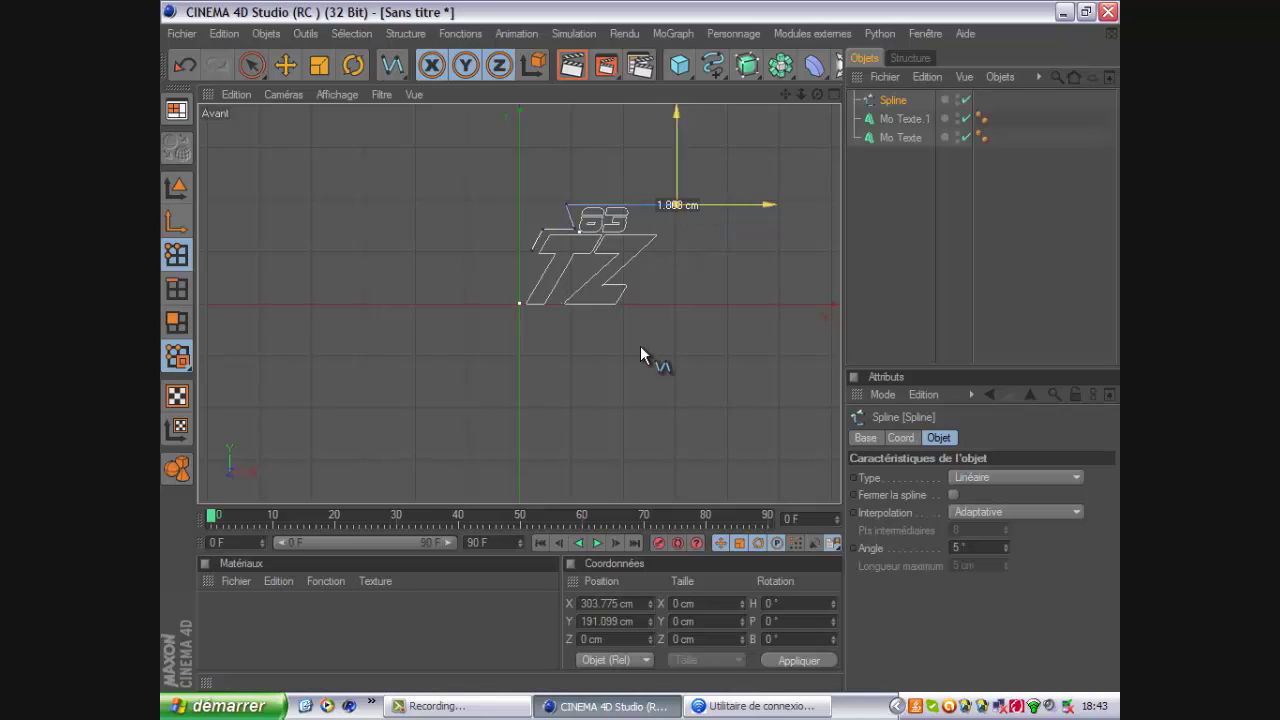
left_click_drag(659, 205, 642, 205)
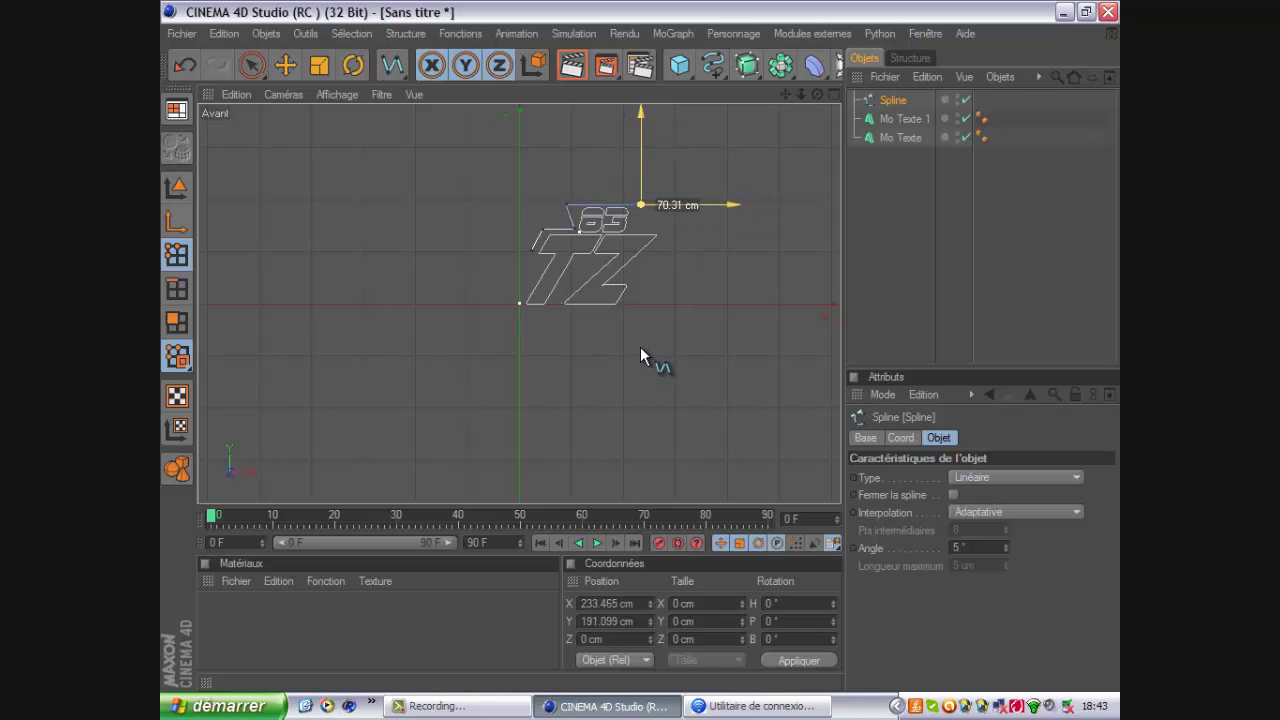
left_click_drag(641, 355, 640, 353)
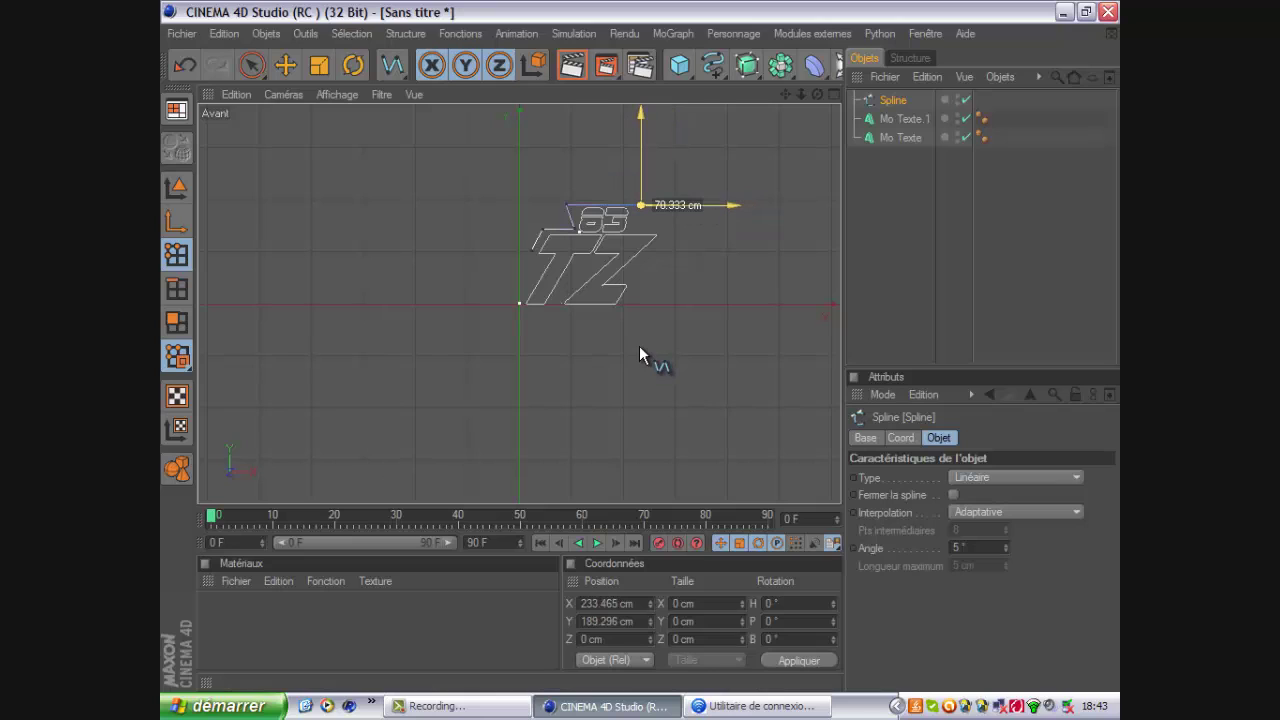
Step: Add outline points at the plate's lower-right corner and down the Z's right side
left_click(629, 229)
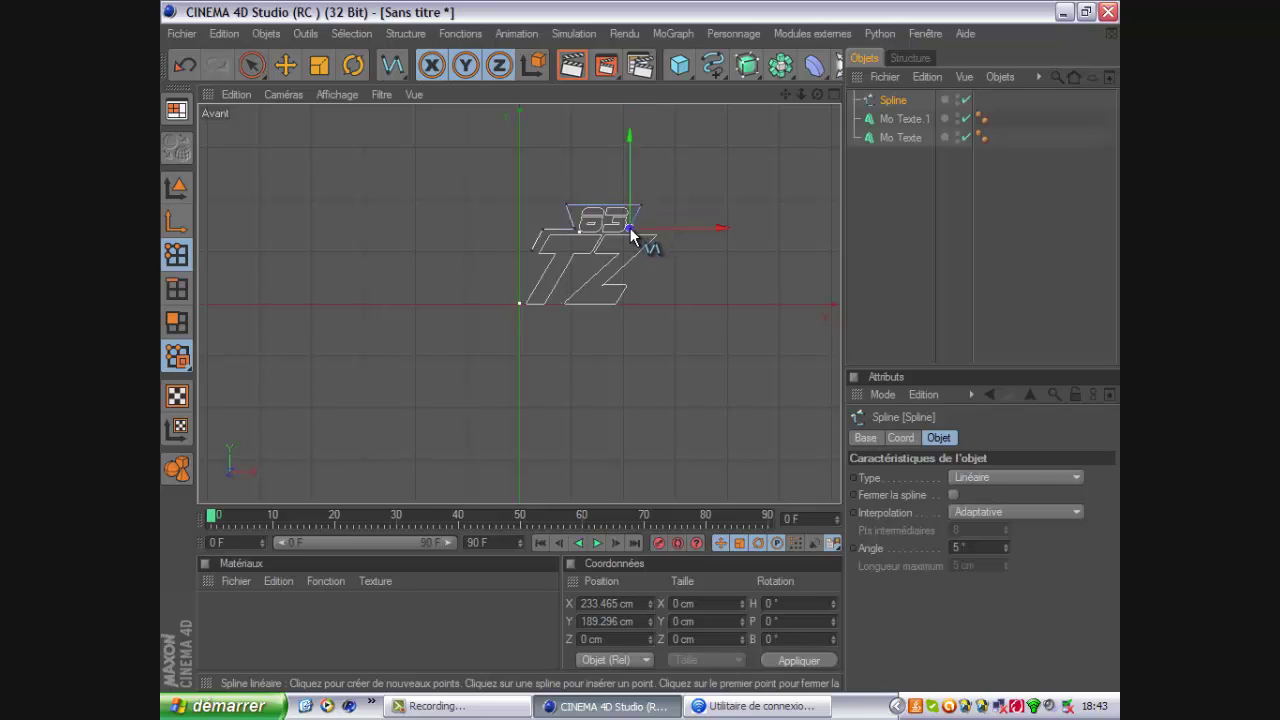
left_click(684, 240)
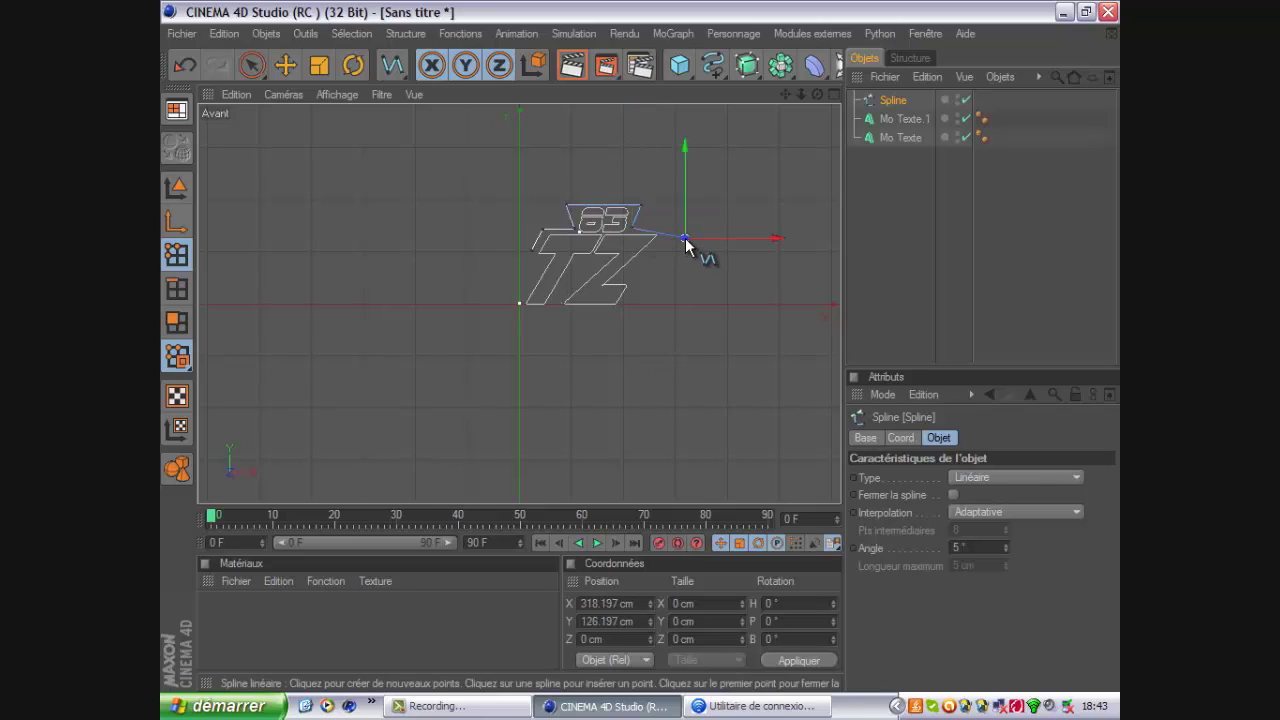
left_click_drag(686, 246, 641, 356)
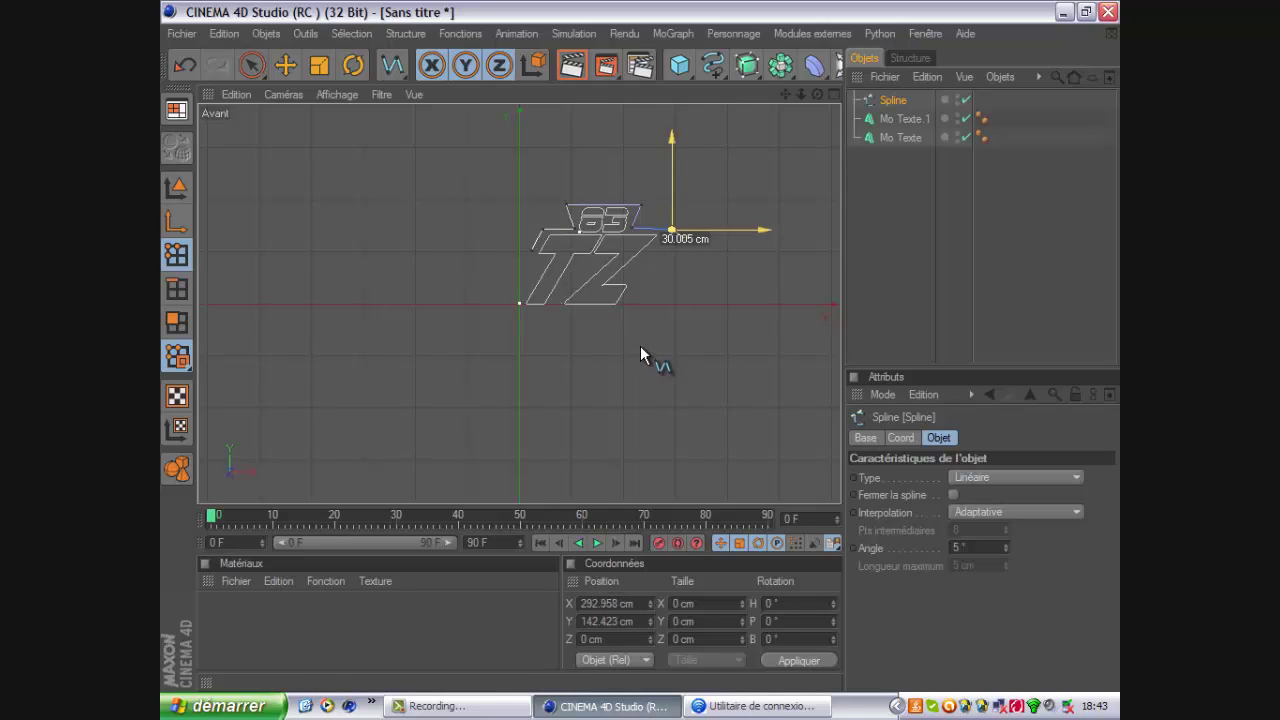
left_click(618, 280)
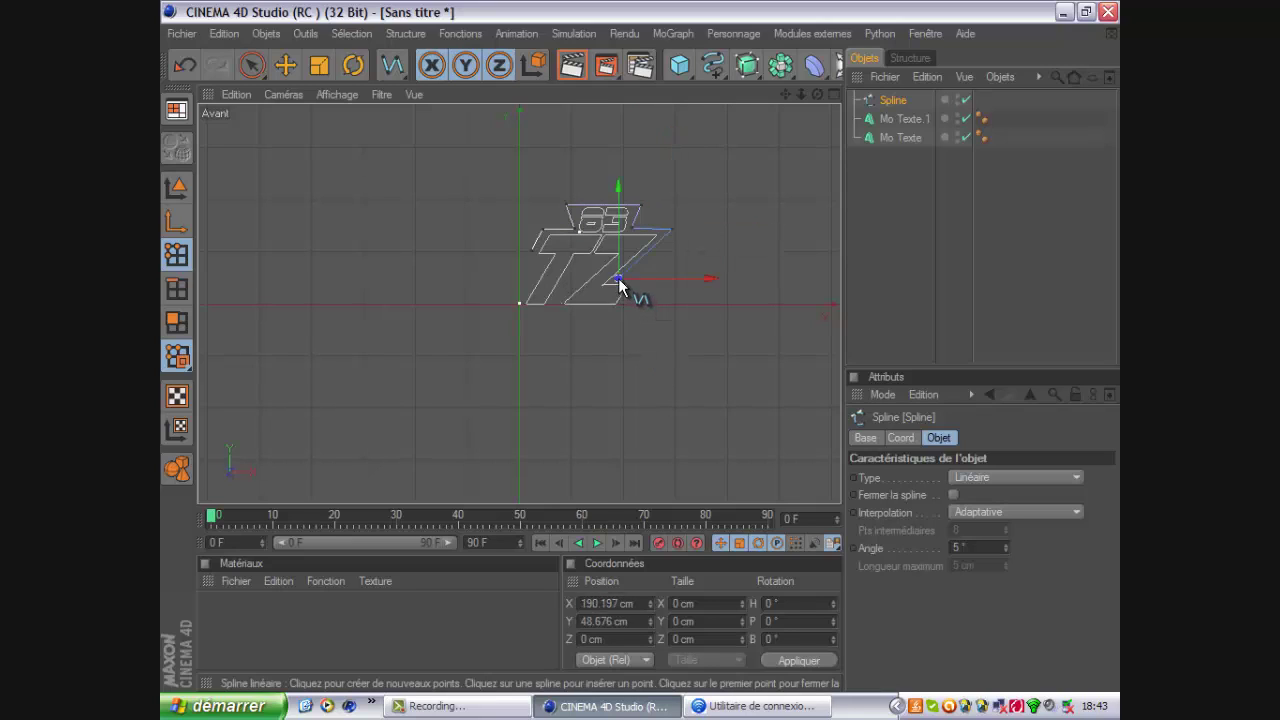
left_click_drag(618, 287, 617, 288)
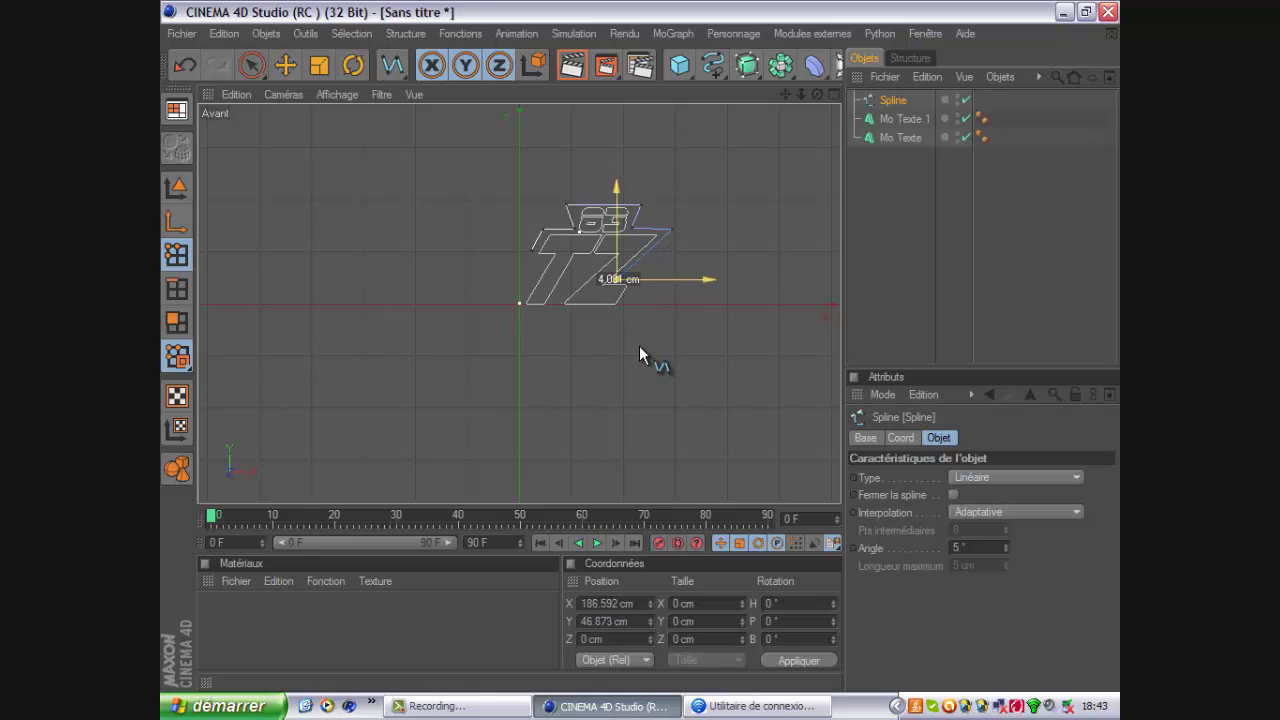
left_click(652, 287)
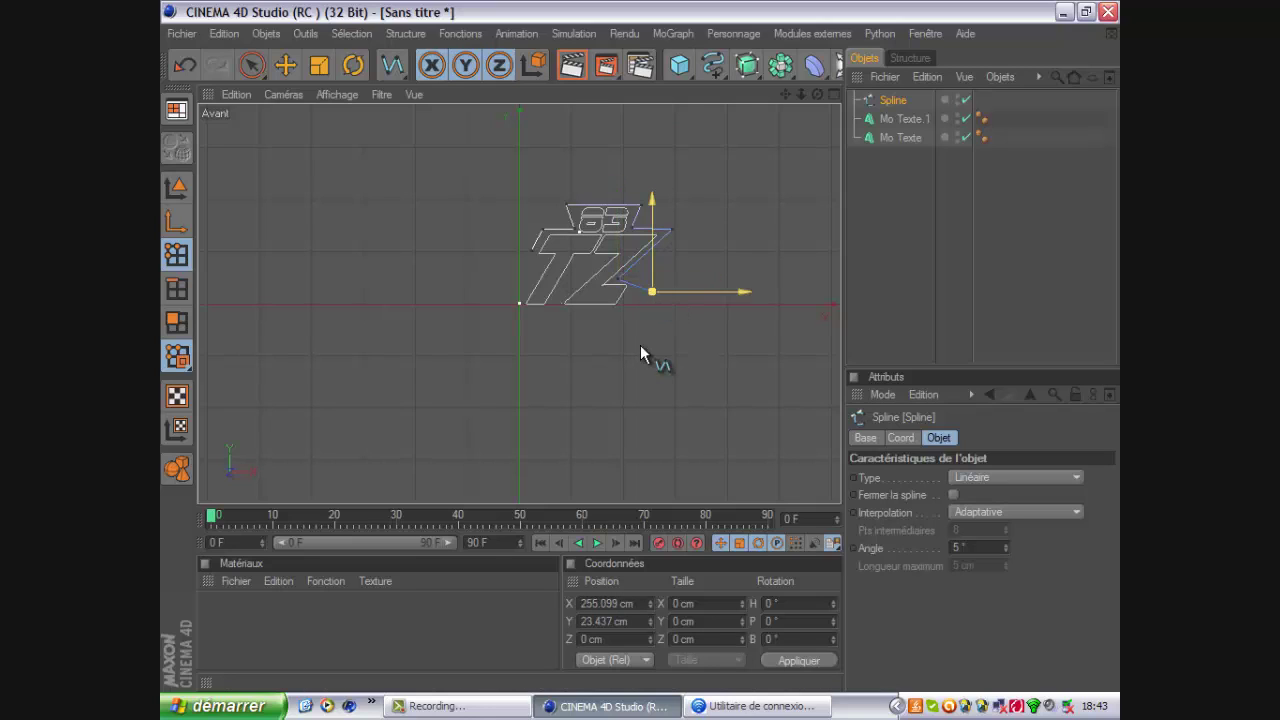
left_click_drag(641, 355, 651, 303)
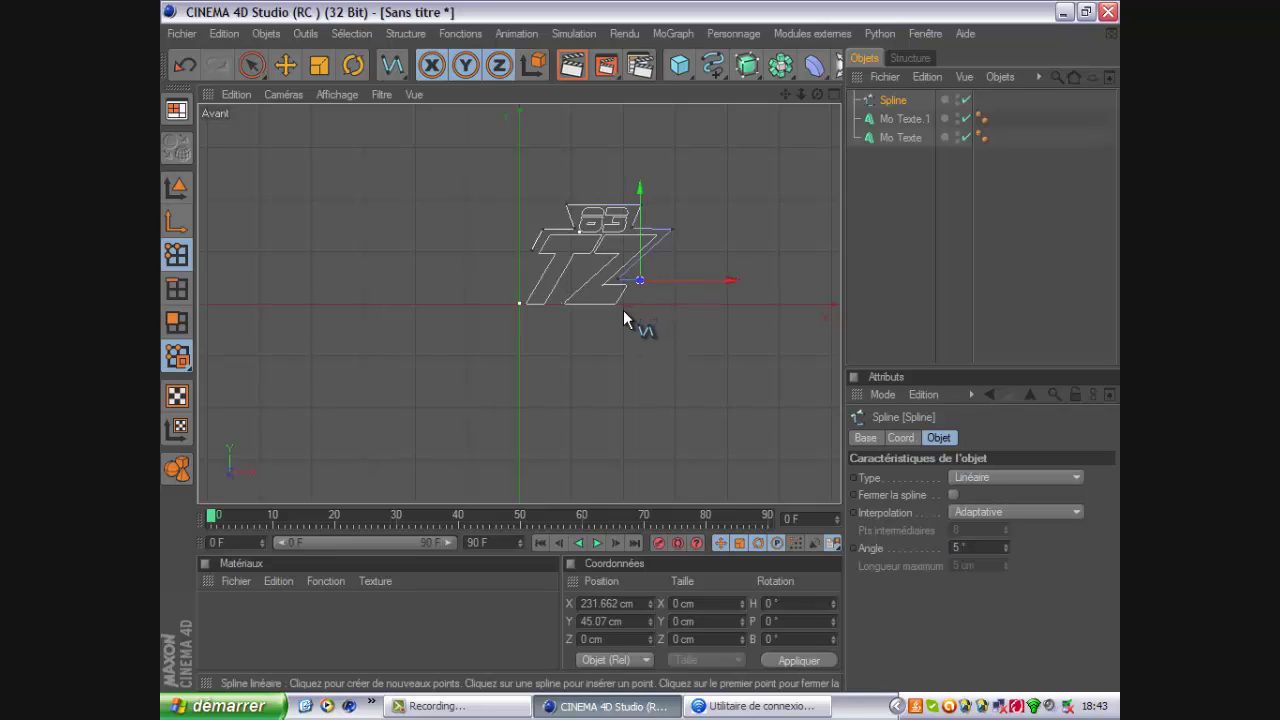
Step: Add points beneath the Z and T and up the T's left edge, closing the spline on its first point
left_click(623, 305)
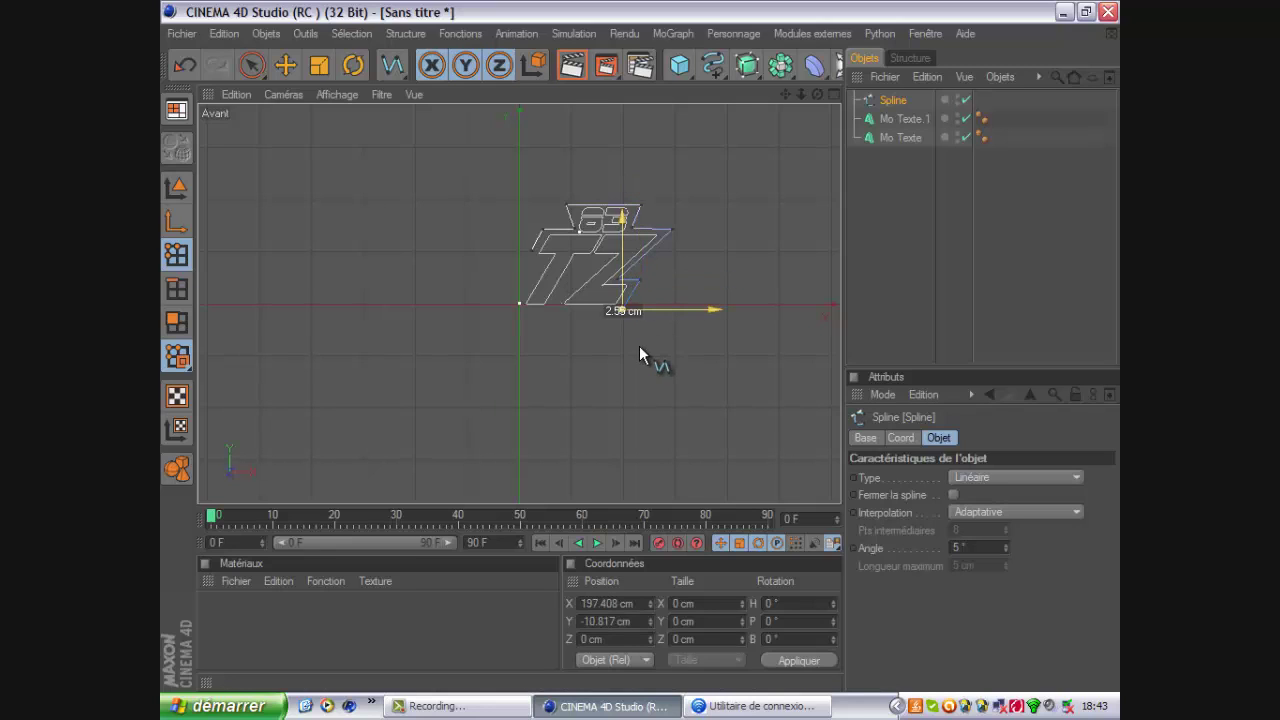
left_click(521, 306)
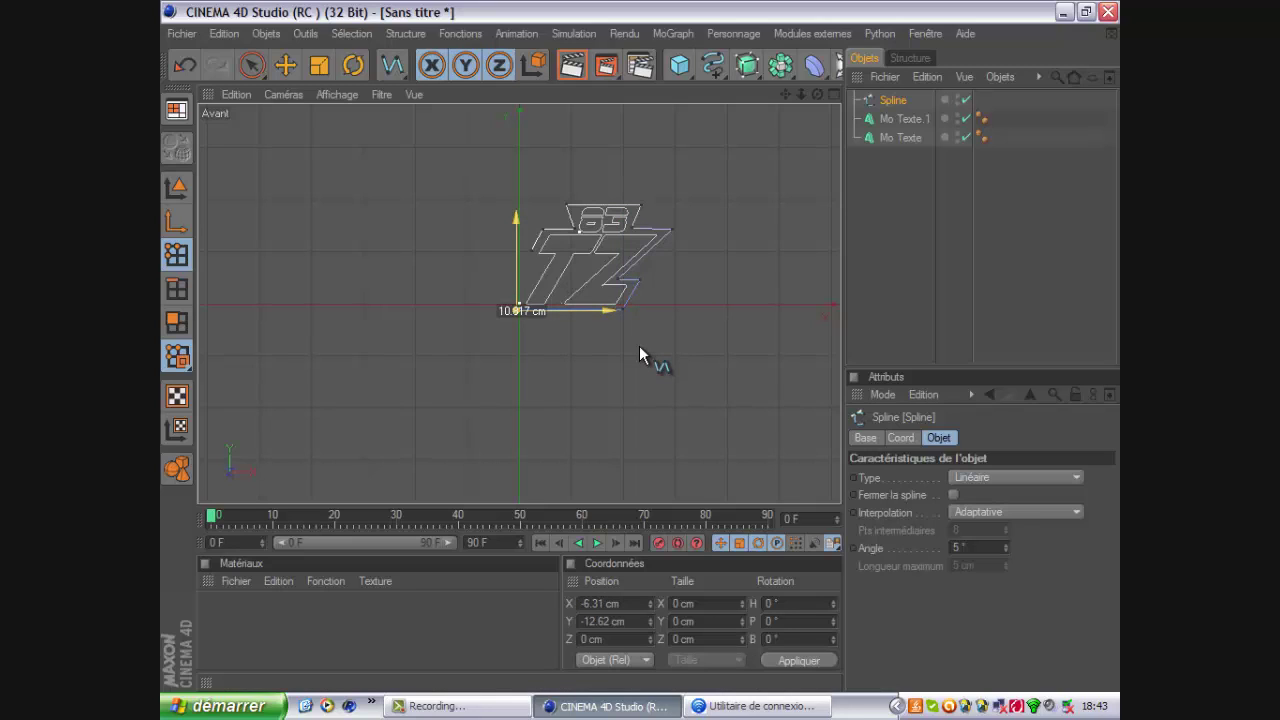
left_click(541, 264)
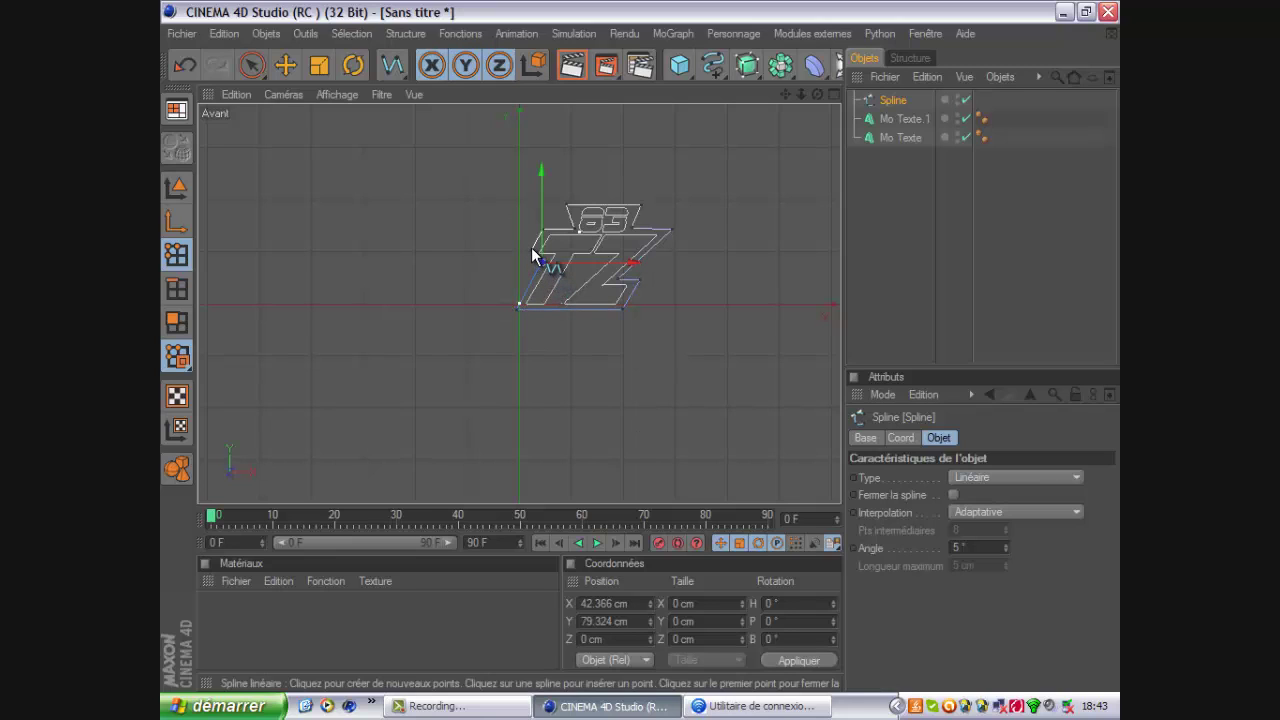
left_click(531, 252)
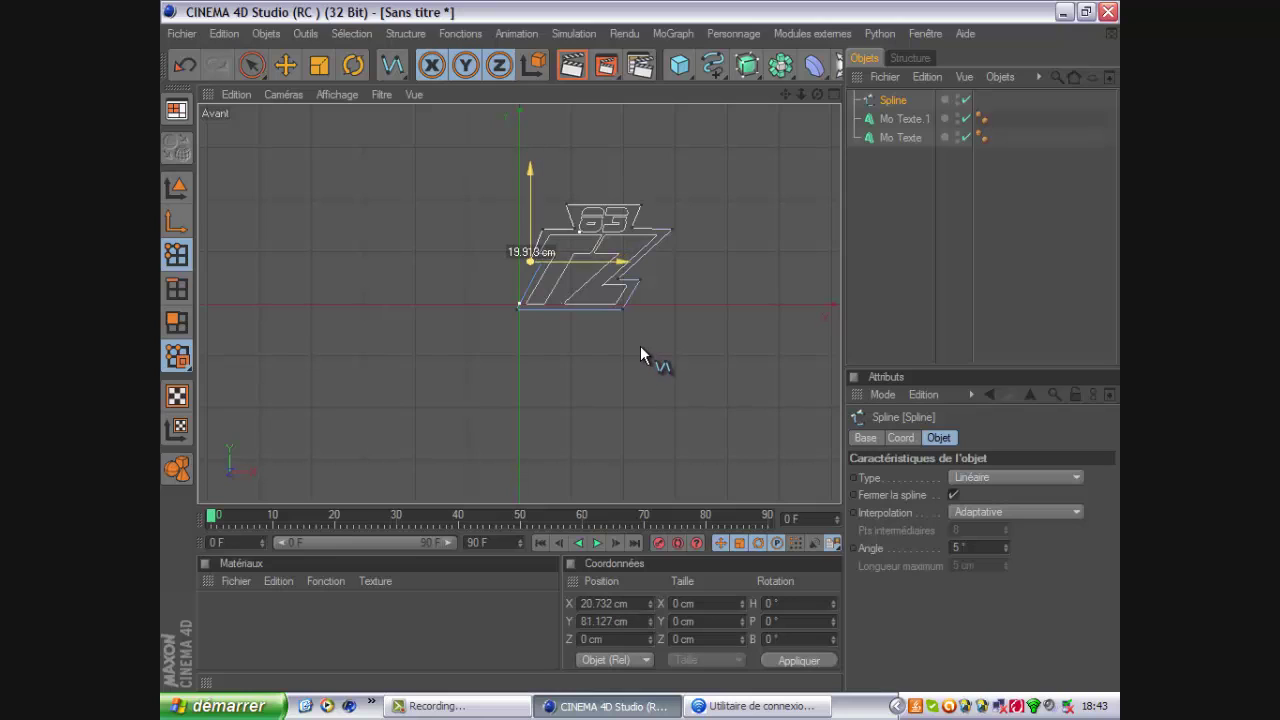
Step: Use the Move tool to shift the outline's first corner point right onto the top-left corner
left_click_drag(530, 260, 531, 266)
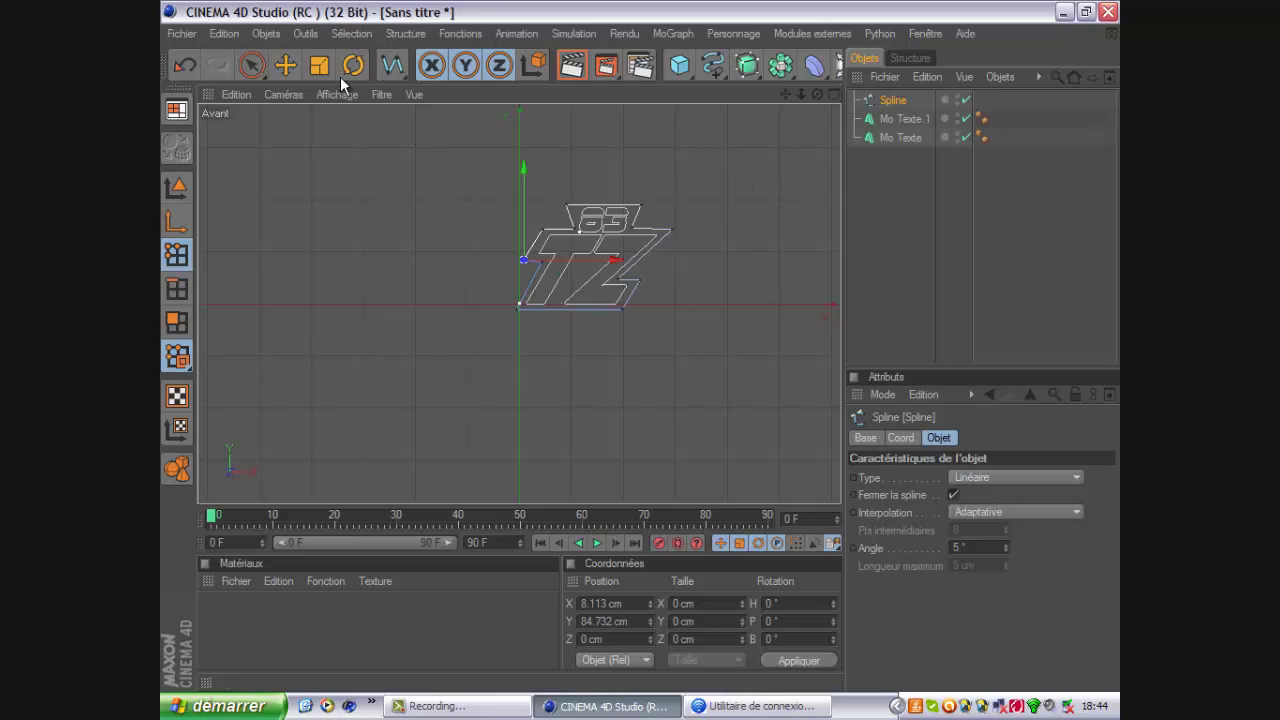
left_click(286, 66)
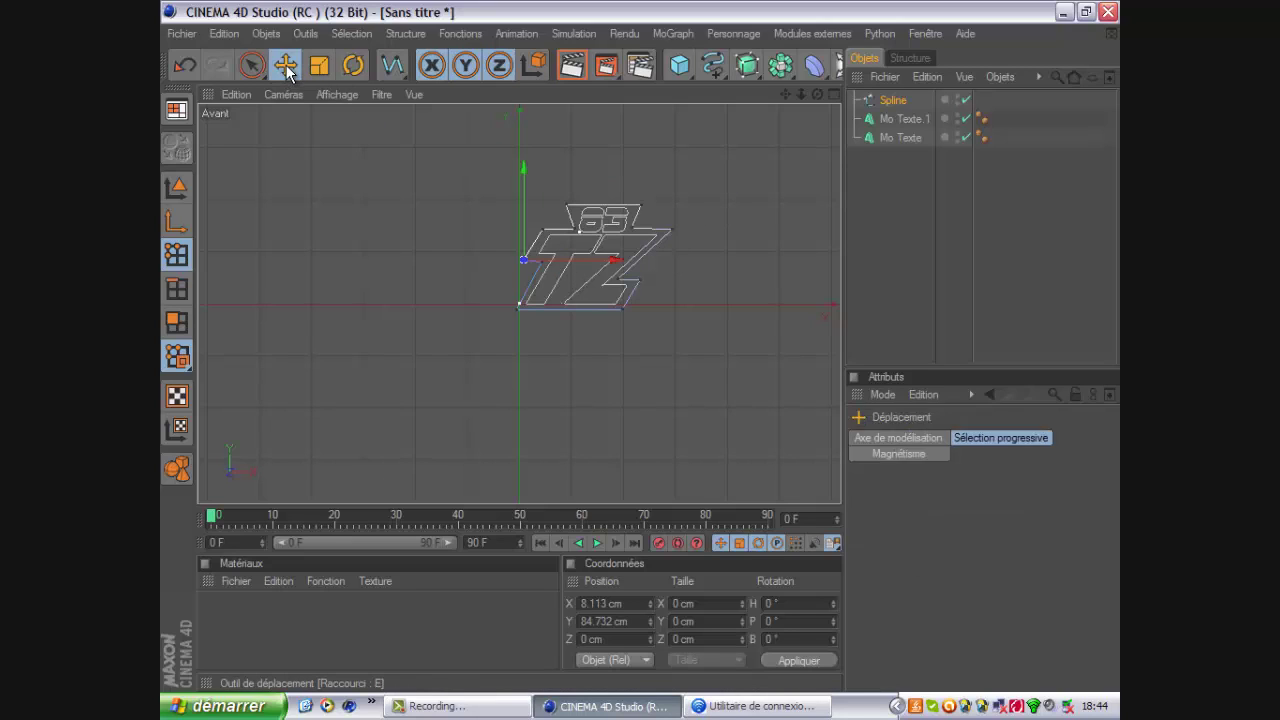
left_click_drag(526, 259, 641, 354)
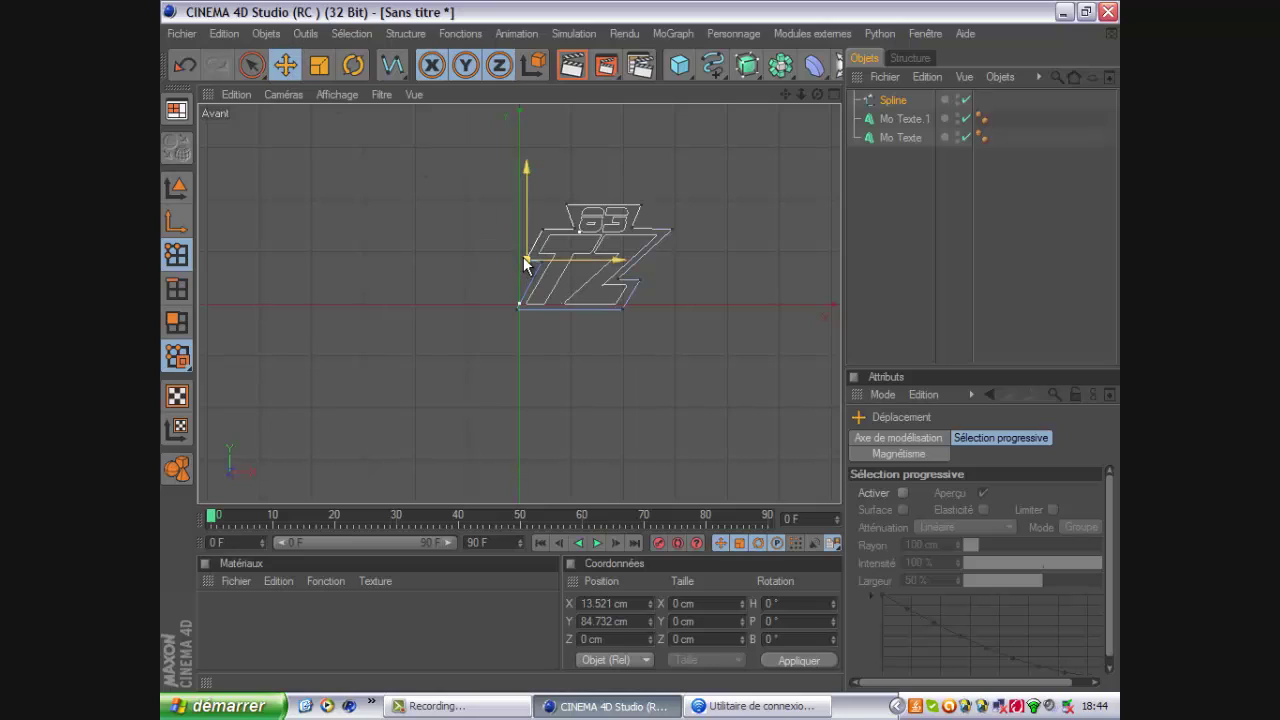
left_click_drag(526, 263, 643, 354)
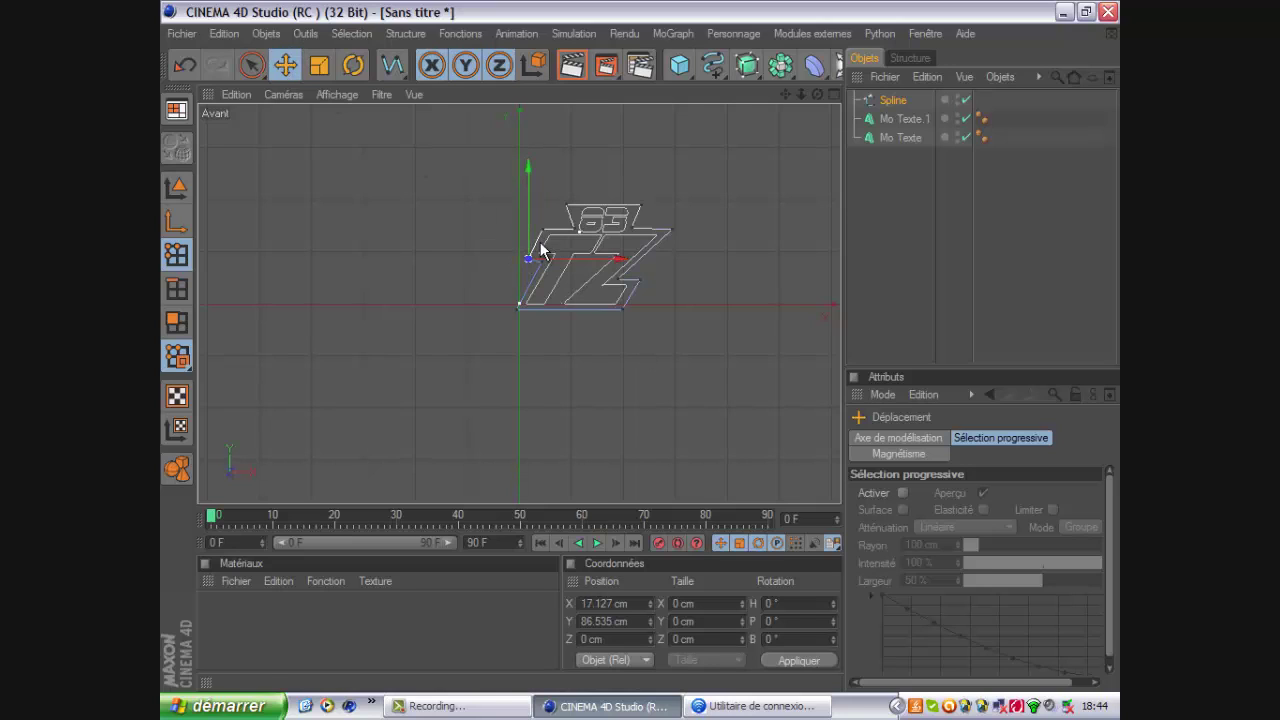
mouse_move(537, 251)
left_mouse_down()
mouse_move(543, 237)
mouse_move(640, 354)
left_mouse_up()
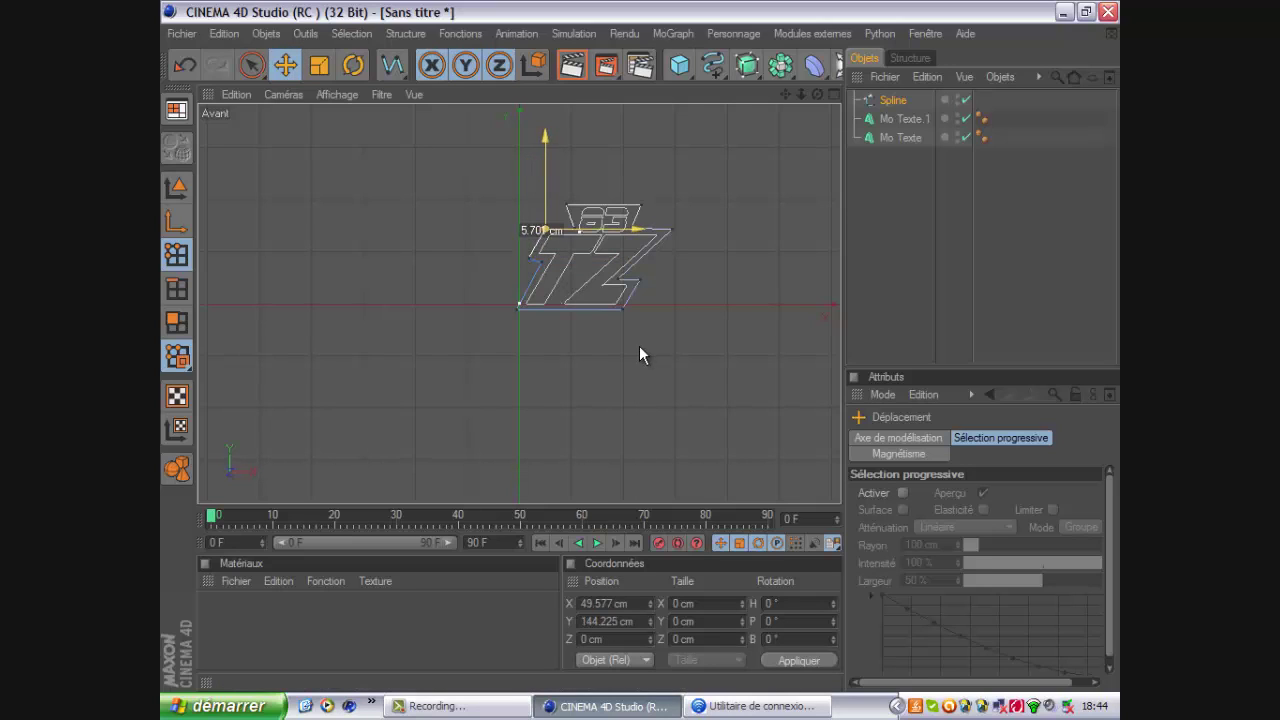
Step: Lower the spline point and slide it right along the logo to X 47.775 cm, Y 84.732 cm
left_click_drag(542, 233, 542, 233)
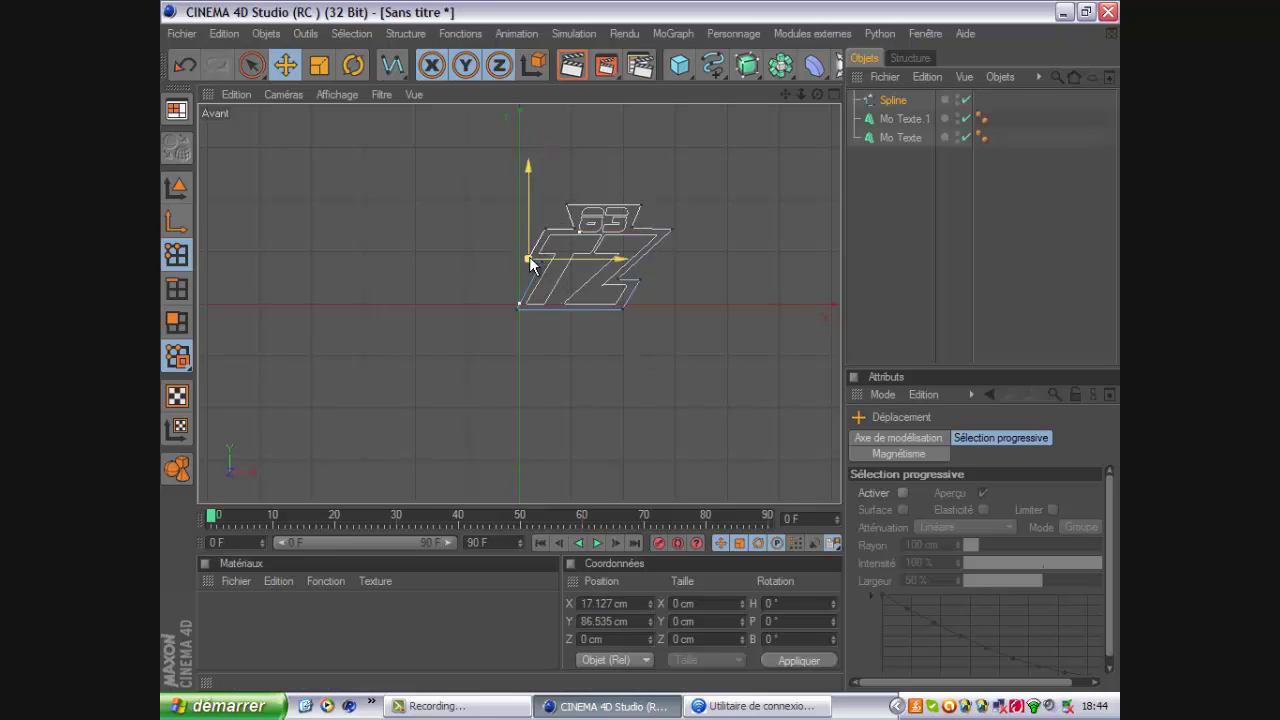
double_click(530, 256)
left_click(563, 302)
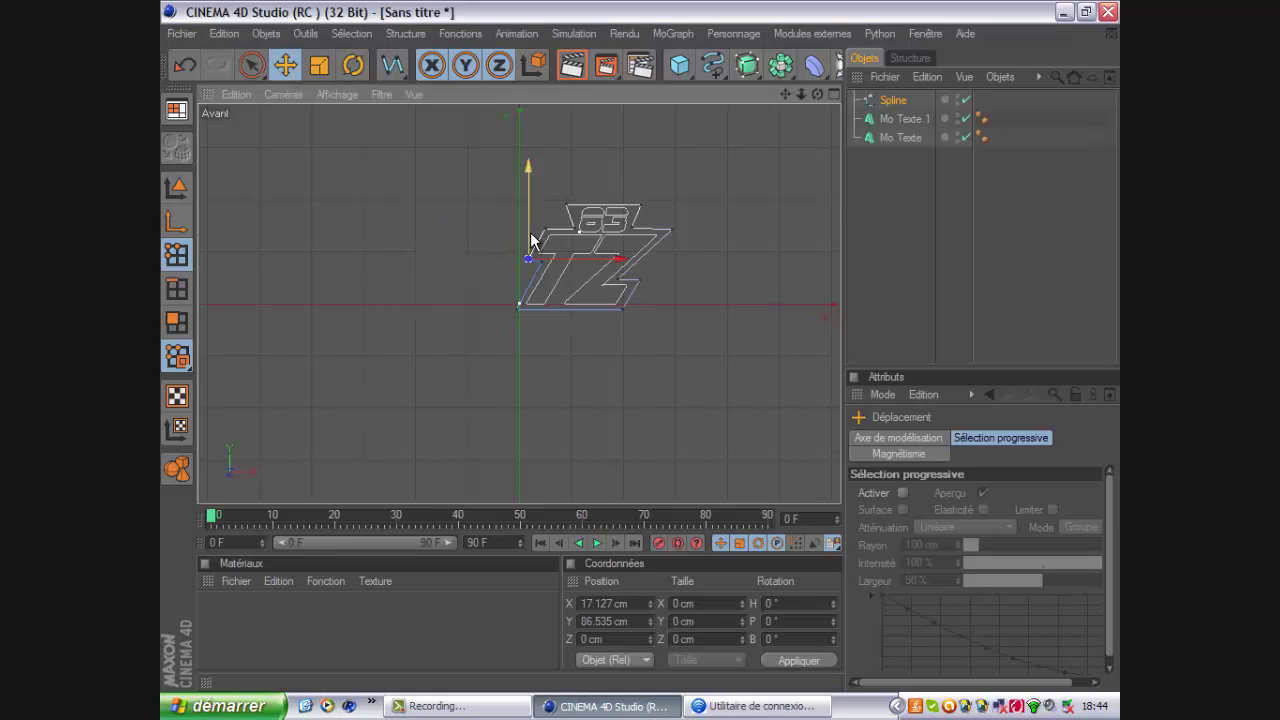
left_click_drag(530, 256, 643, 354)
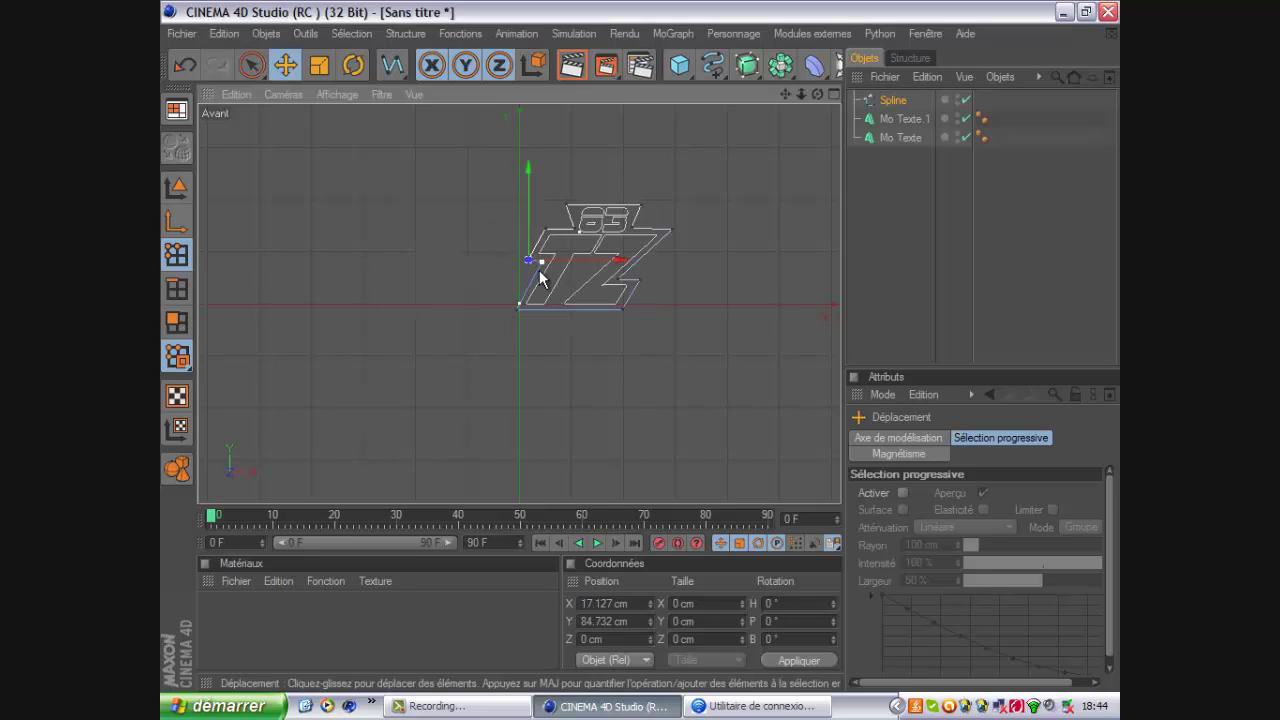
left_click_drag(538, 277, 642, 355)
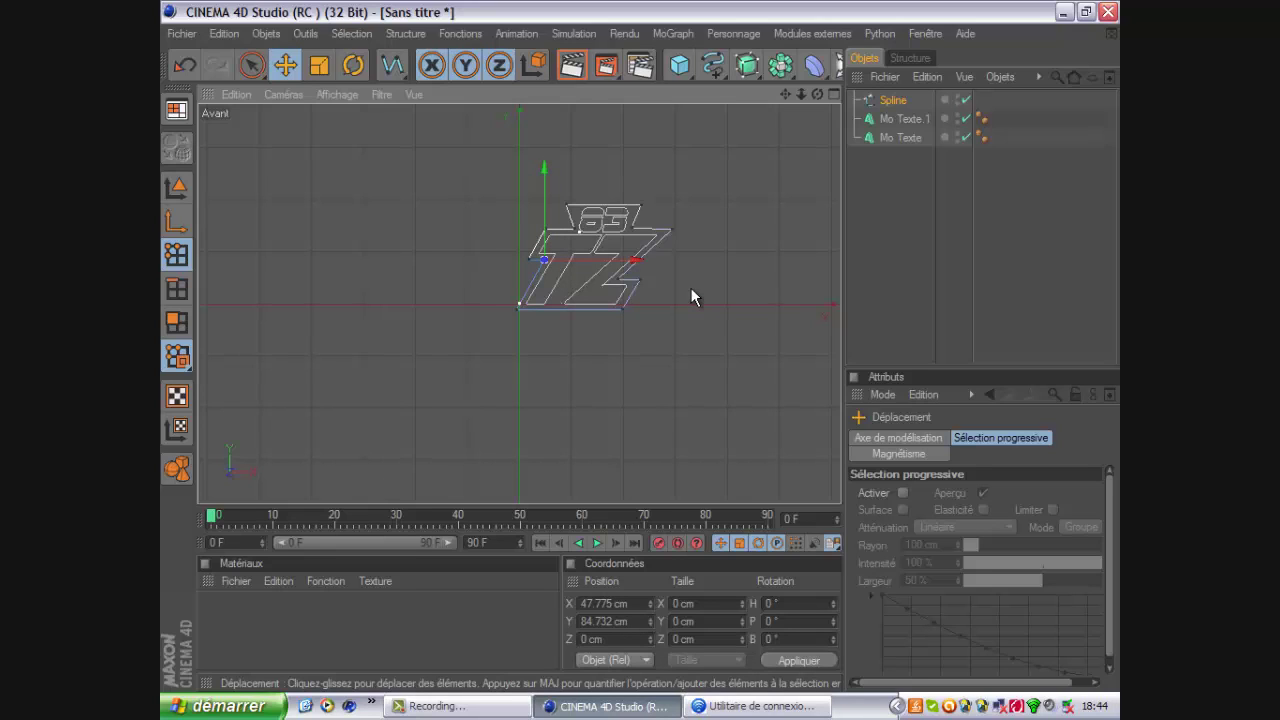
left_click(835, 94)
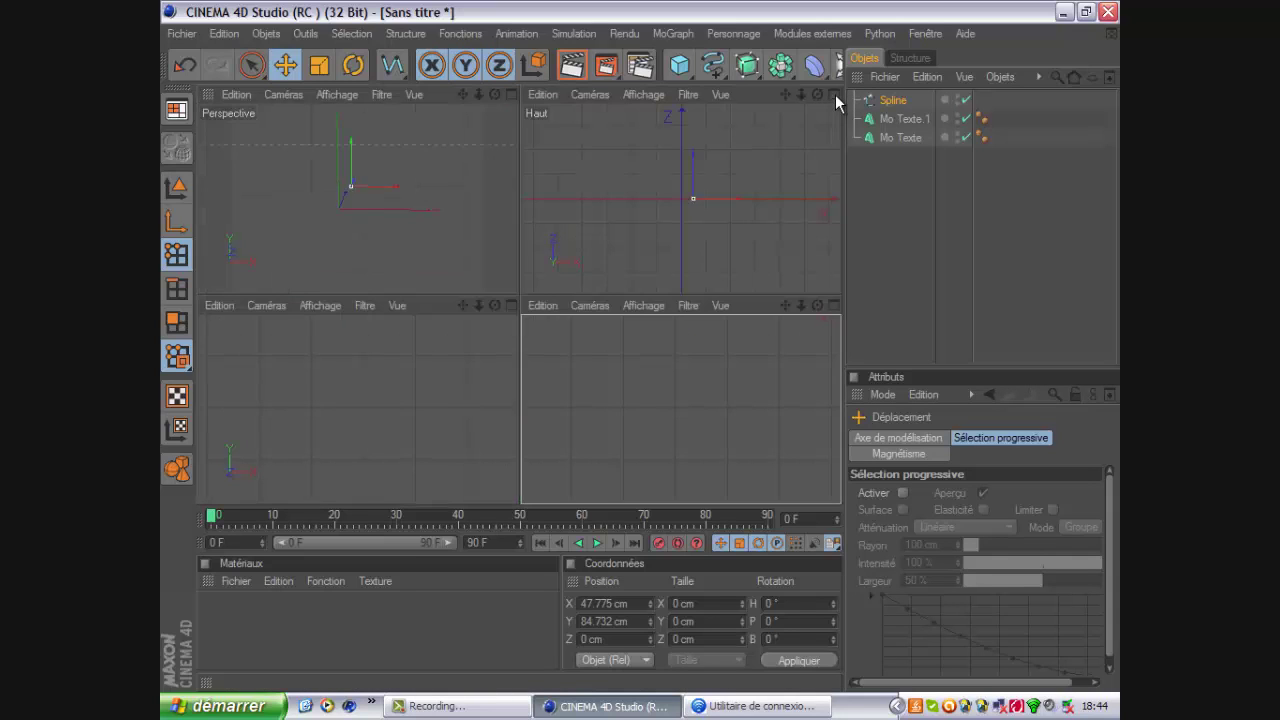
left_click(838, 310)
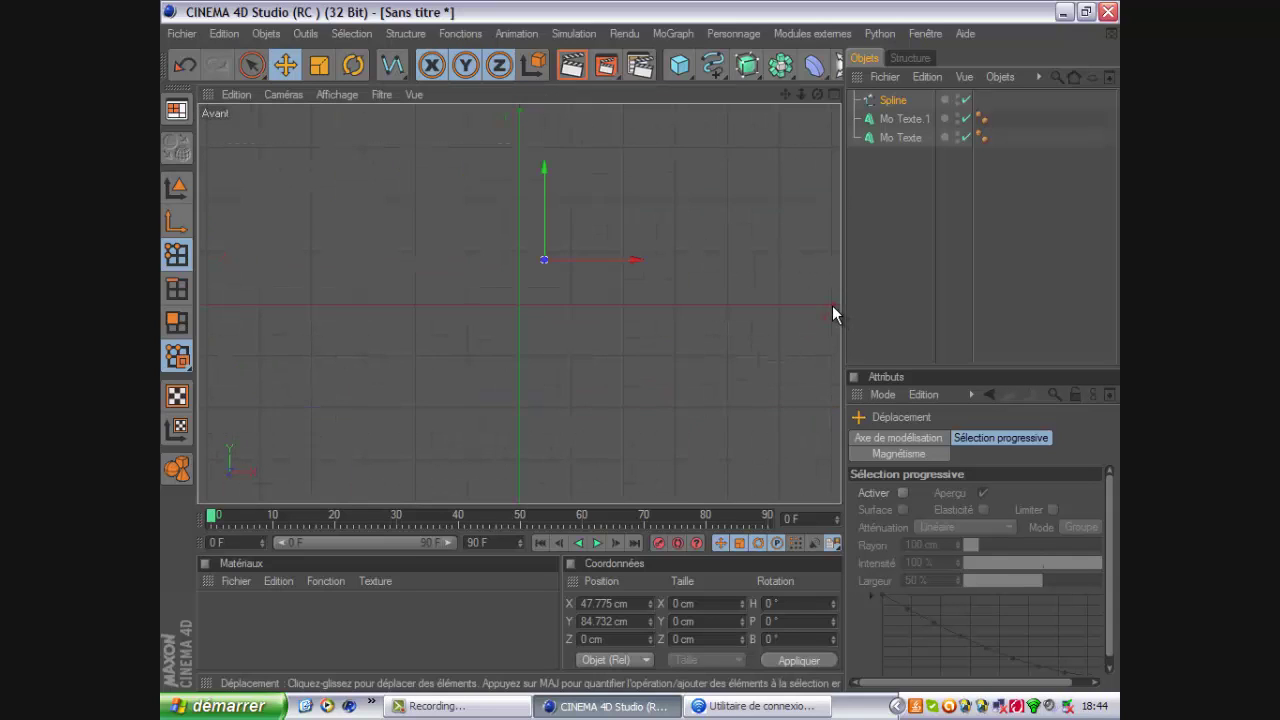
Step: Add an Extrusion NURBS and place the outline spline inside it
left_click(835, 94)
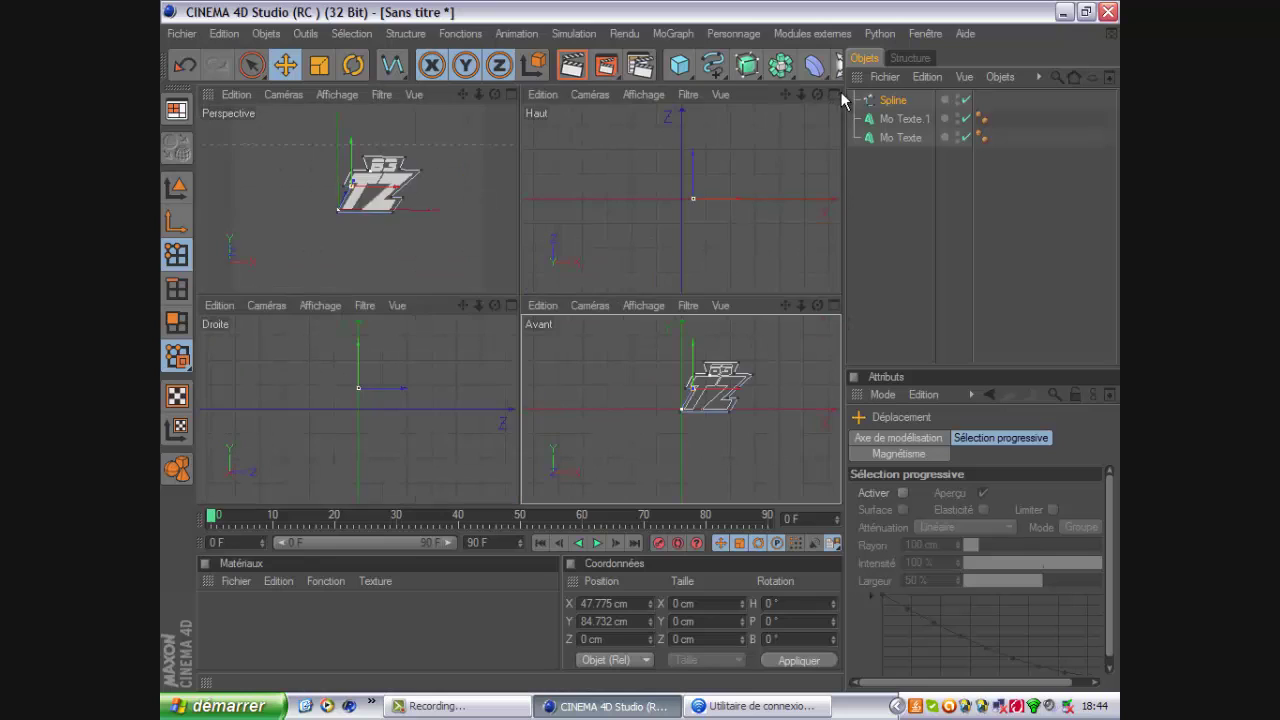
left_click(515, 93)
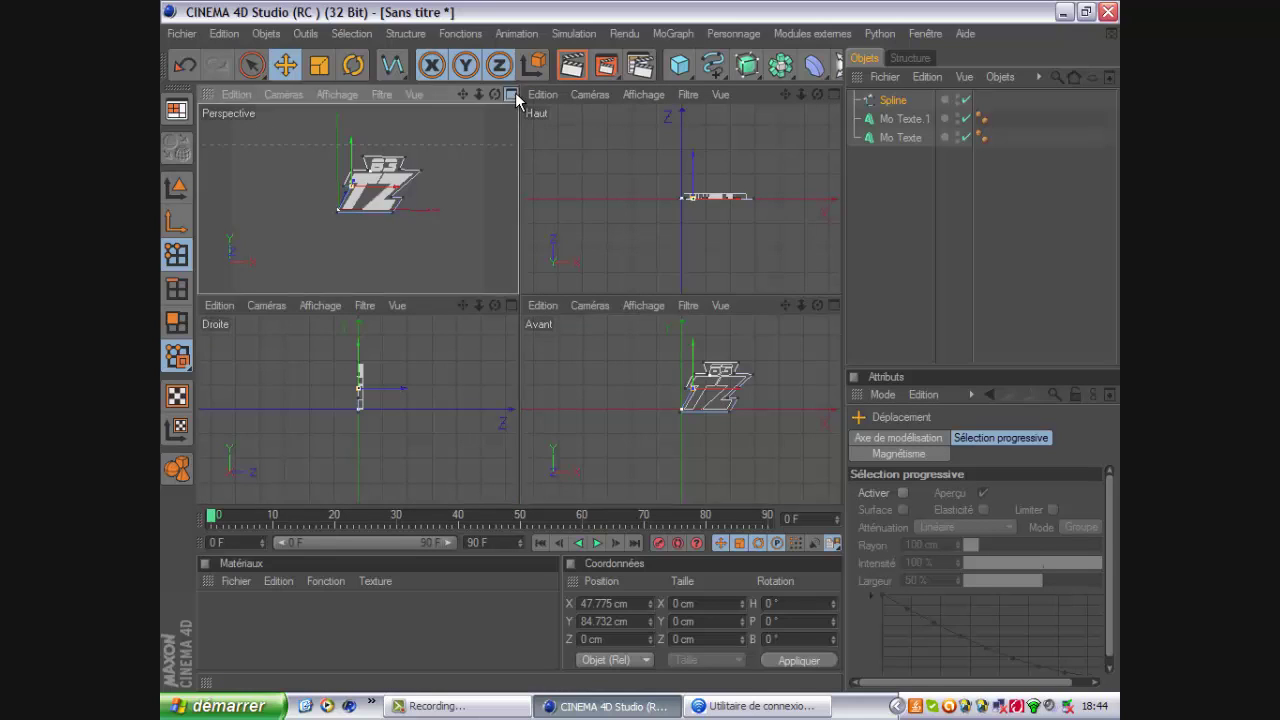
left_click(750, 70)
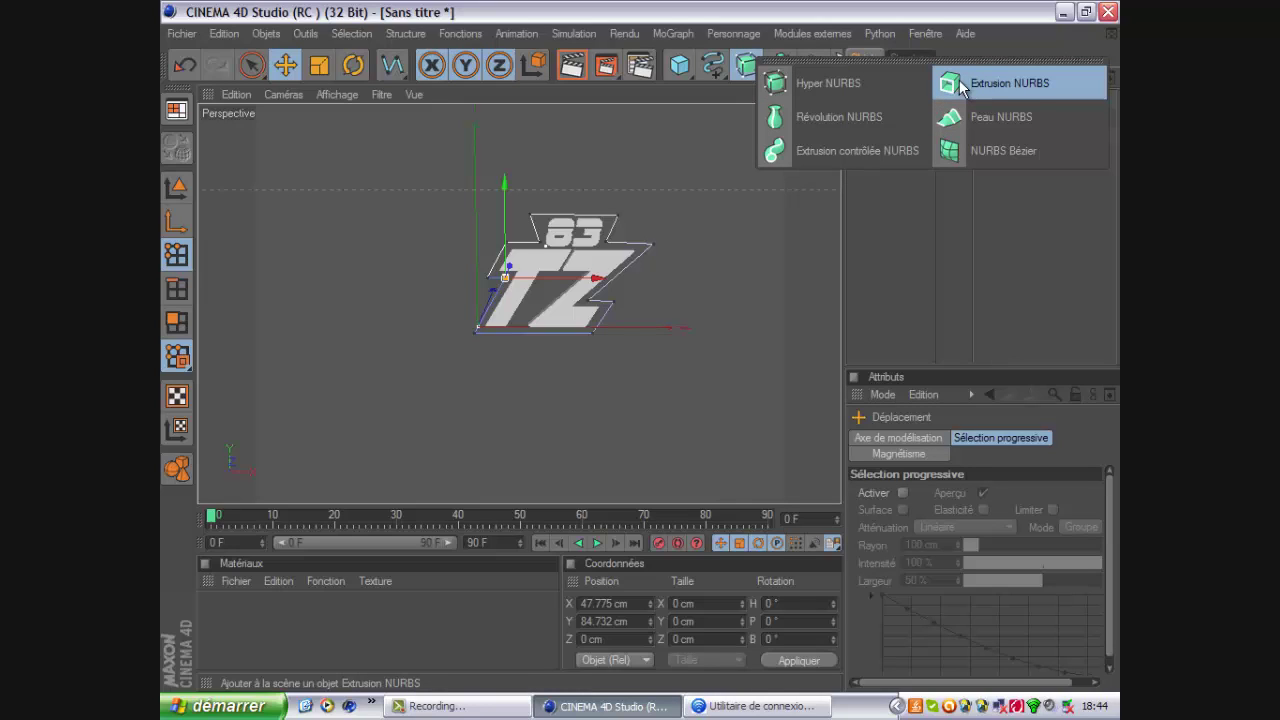
left_click(960, 86)
left_click(898, 122)
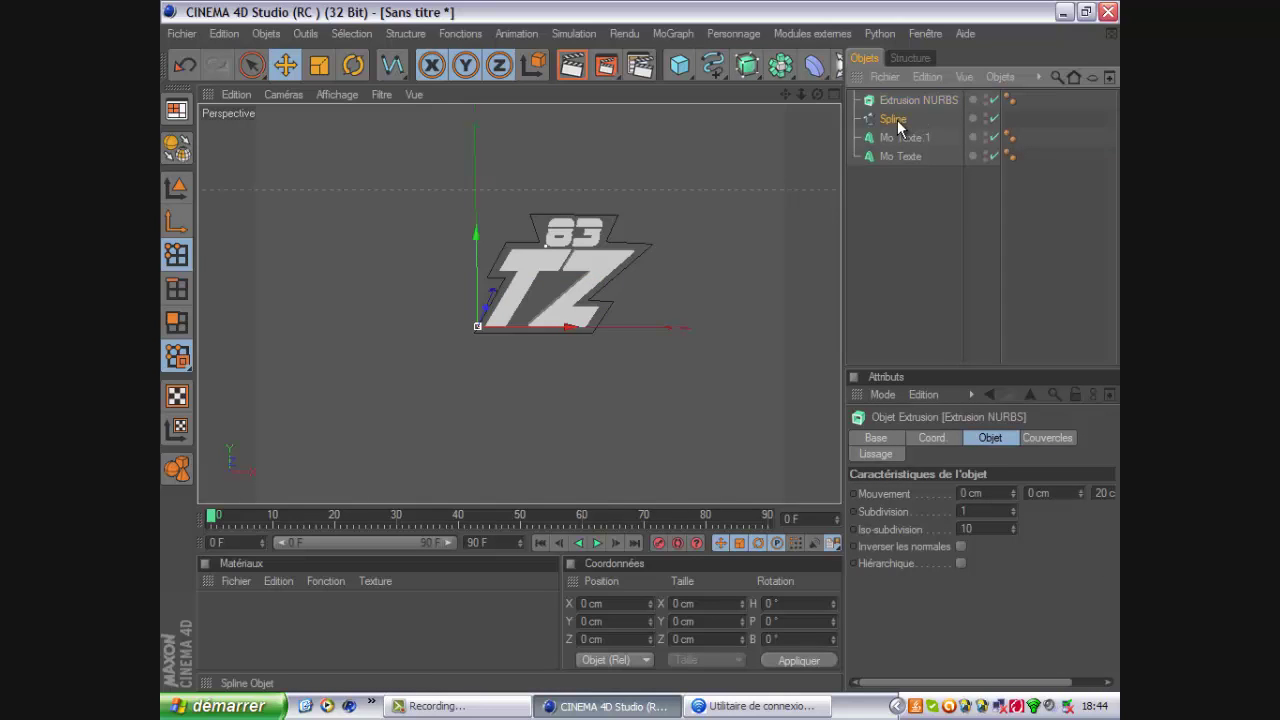
left_click_drag(898, 120, 910, 102)
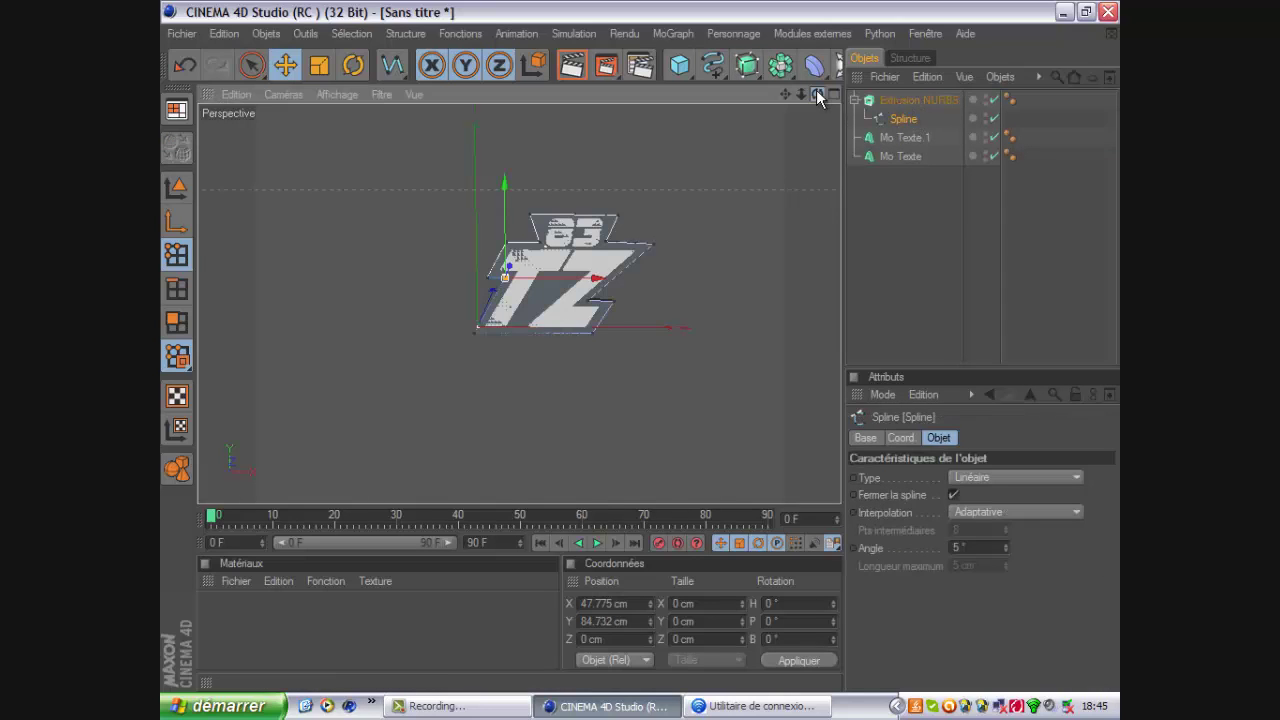
Step: Try moving the spline forward along Z, then undo it and reselect the Extrusion NURBS
mouse_move(818, 97)
left_mouse_down()
mouse_move(634, 349)
mouse_move(640, 366)
left_mouse_up()
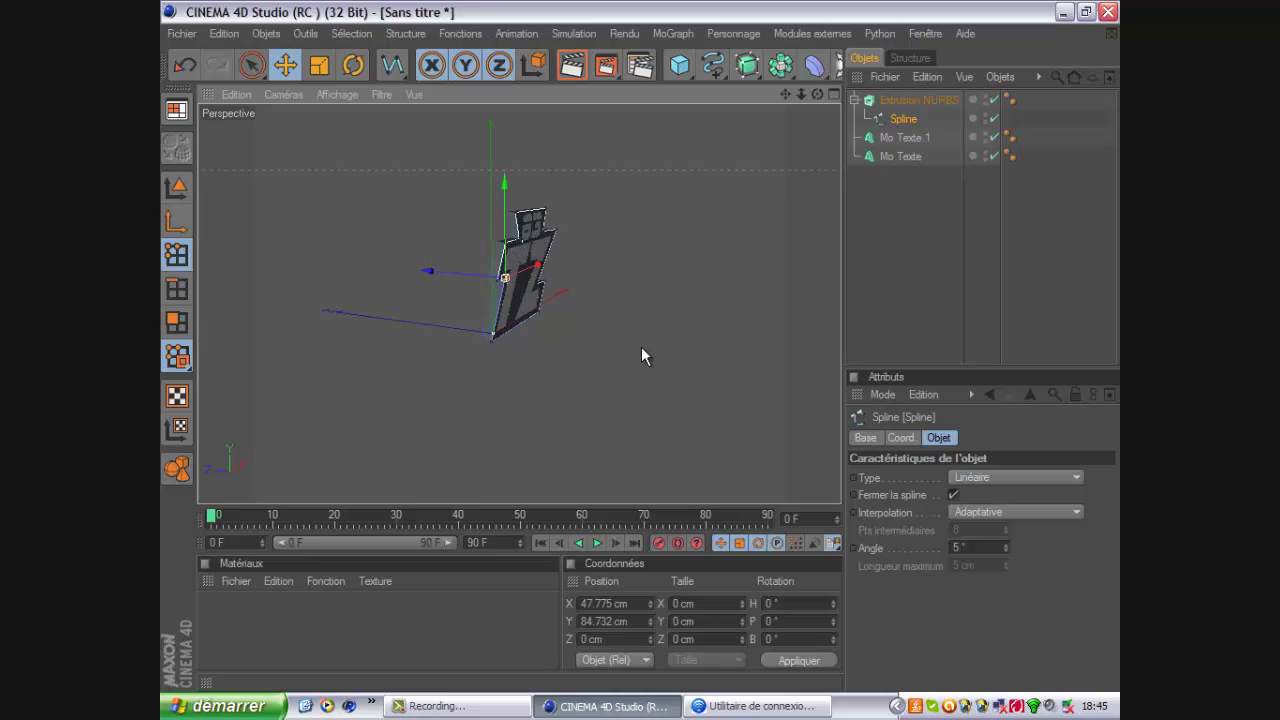
left_click(910, 100)
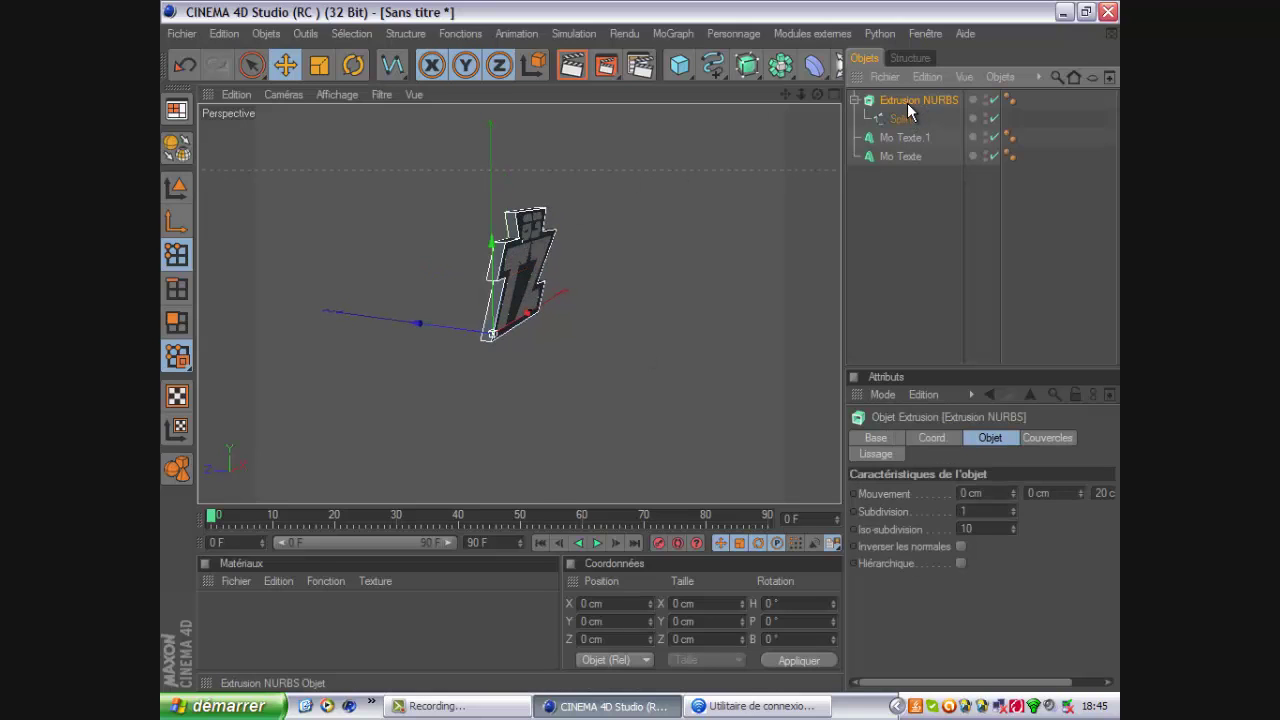
left_click(903, 118)
left_click_drag(421, 262, 469, 280)
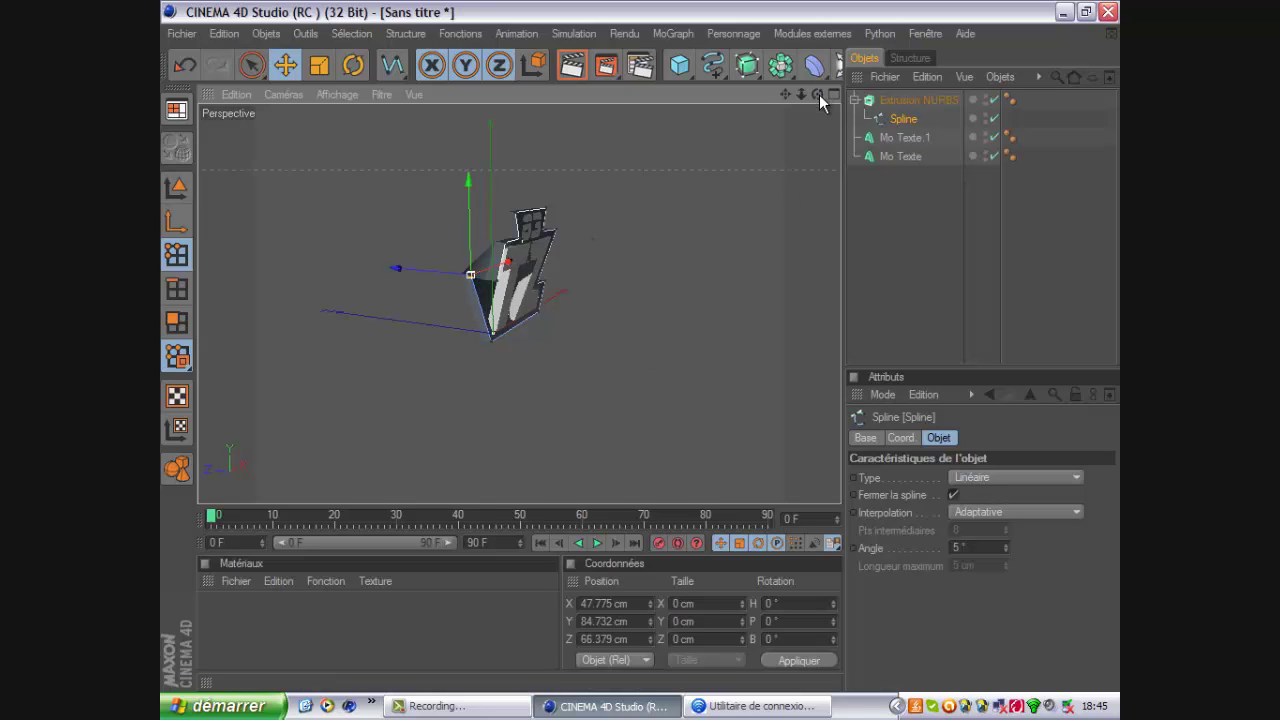
left_click(187, 59)
left_click(936, 102)
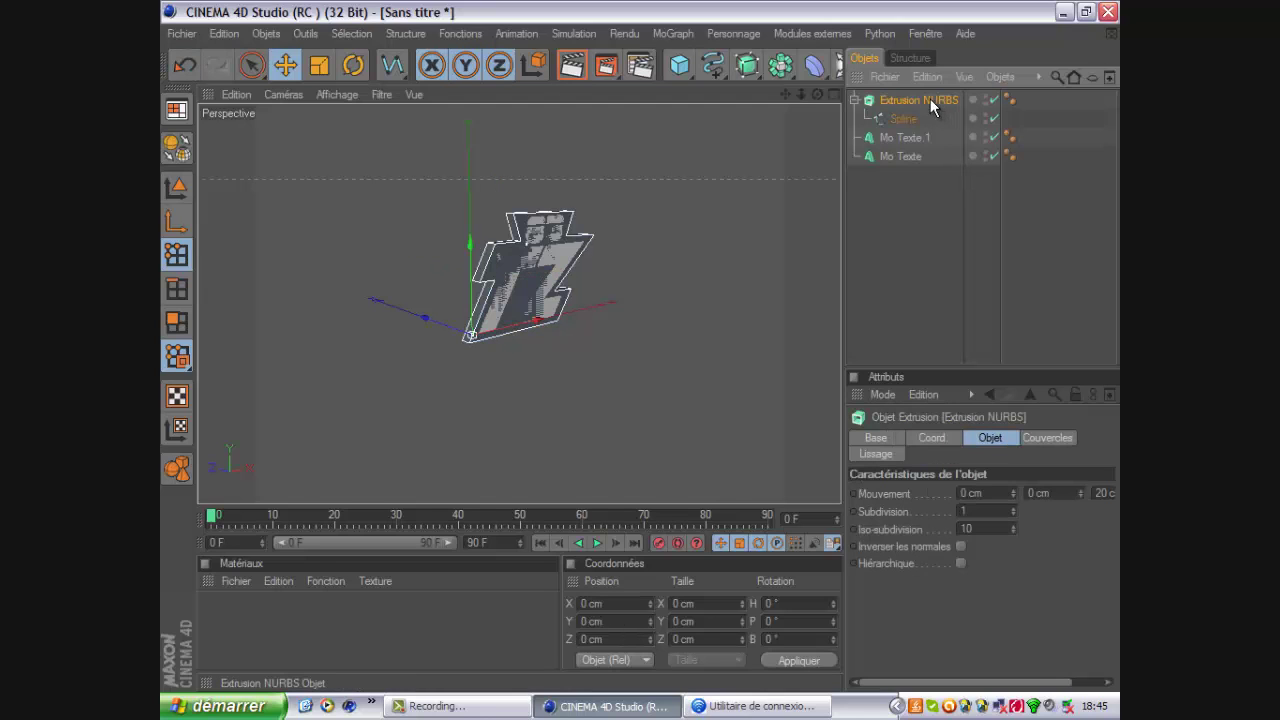
Step: Orbit and pan the Perspective view to inspect the 20 cm-deep backing plate facing the camera
left_click_drag(817, 93, 815, 92)
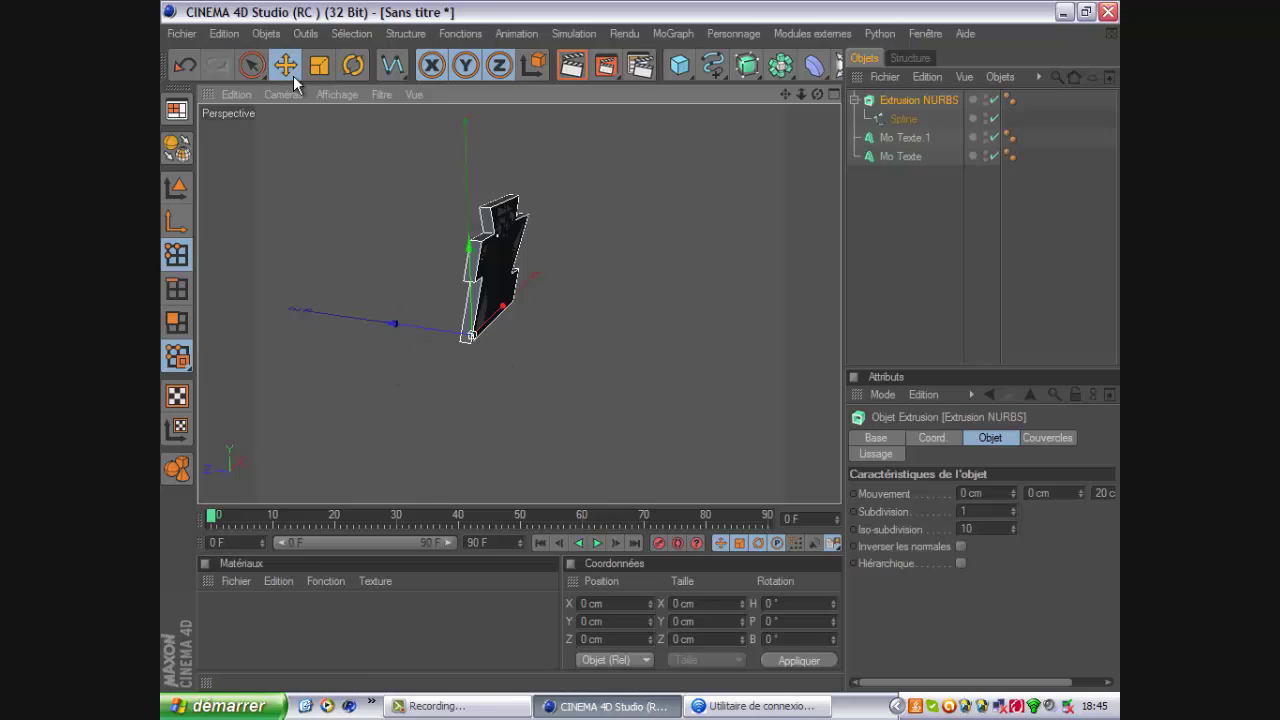
mouse_move(799, 99)
left_mouse_down()
mouse_move(645, 349)
mouse_move(780, 106)
left_mouse_up()
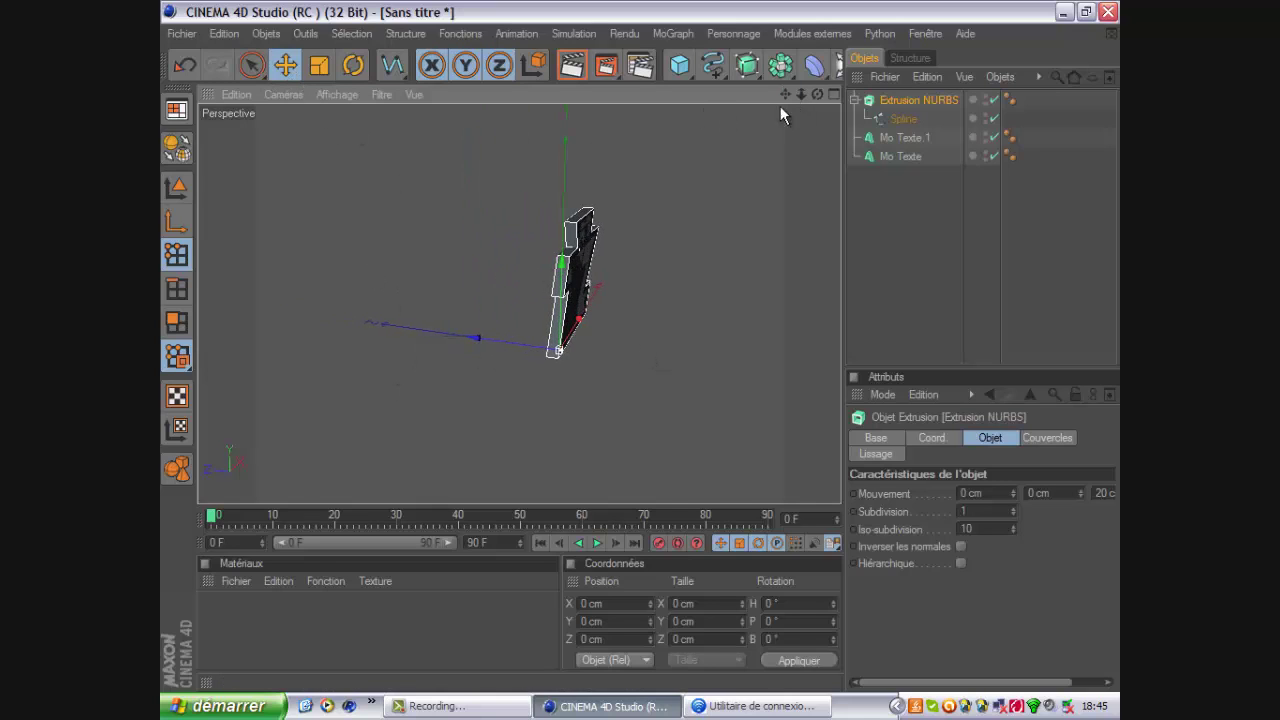
left_click_drag(538, 350, 640, 348)
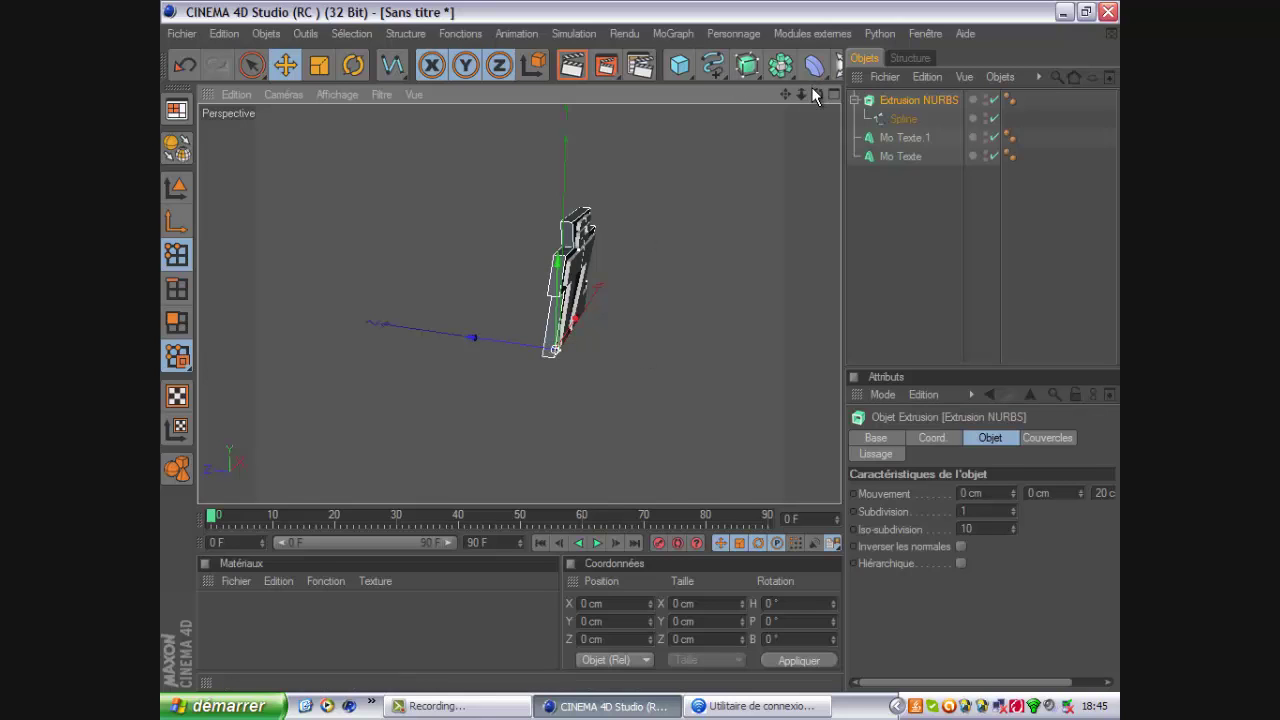
left_click_drag(815, 95, 641, 352)
left_click_drag(785, 91, 637, 345)
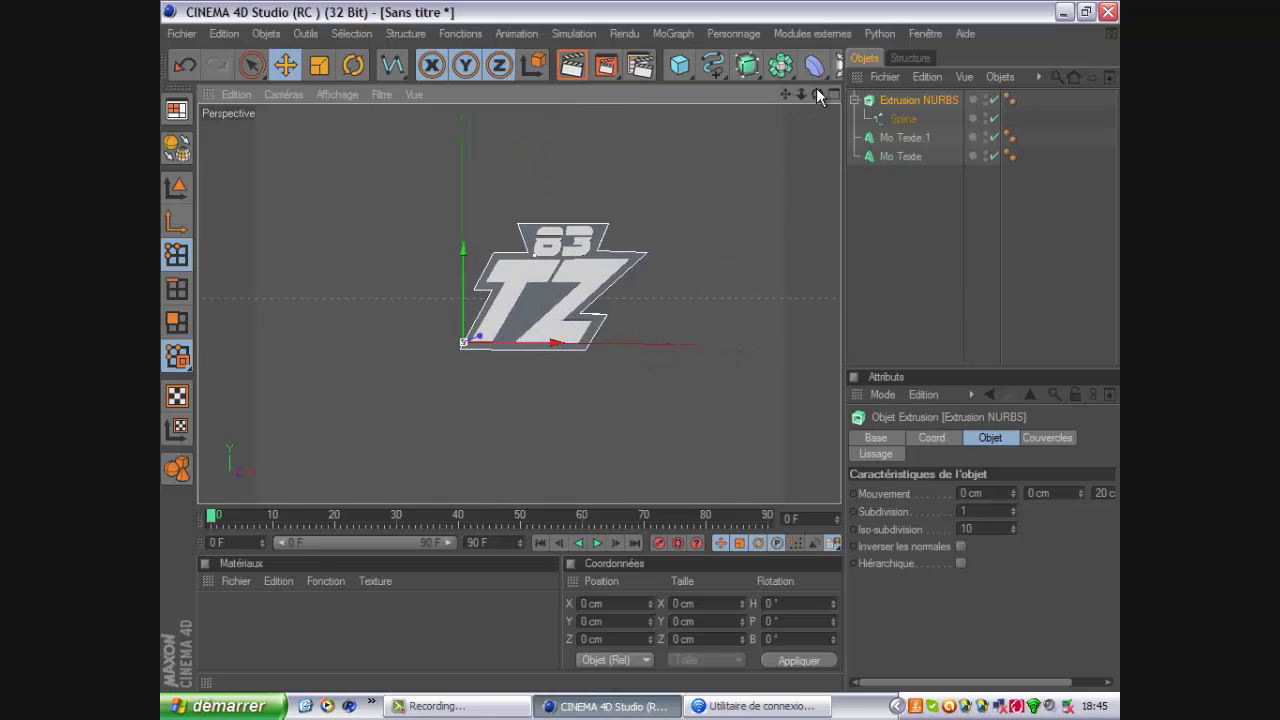
left_click_drag(817, 94, 639, 344)
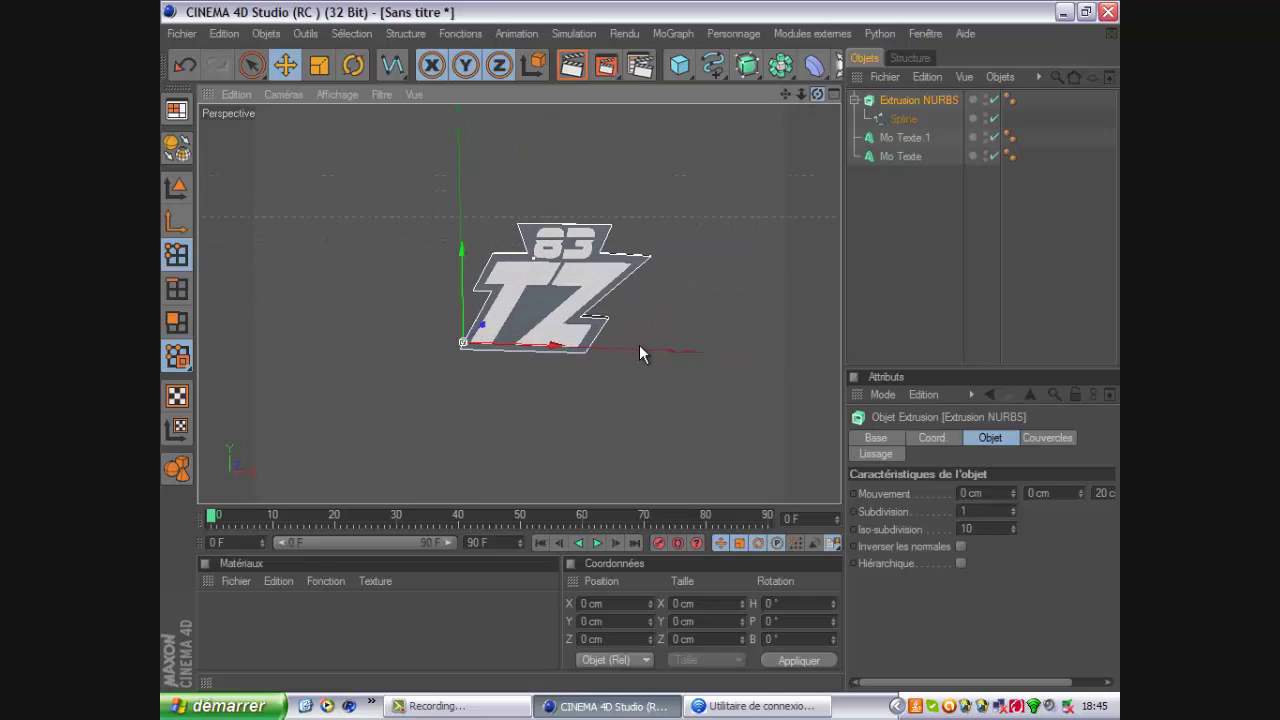
Step: Add a Star (Etoile) spline to the scene
left_click(679, 62)
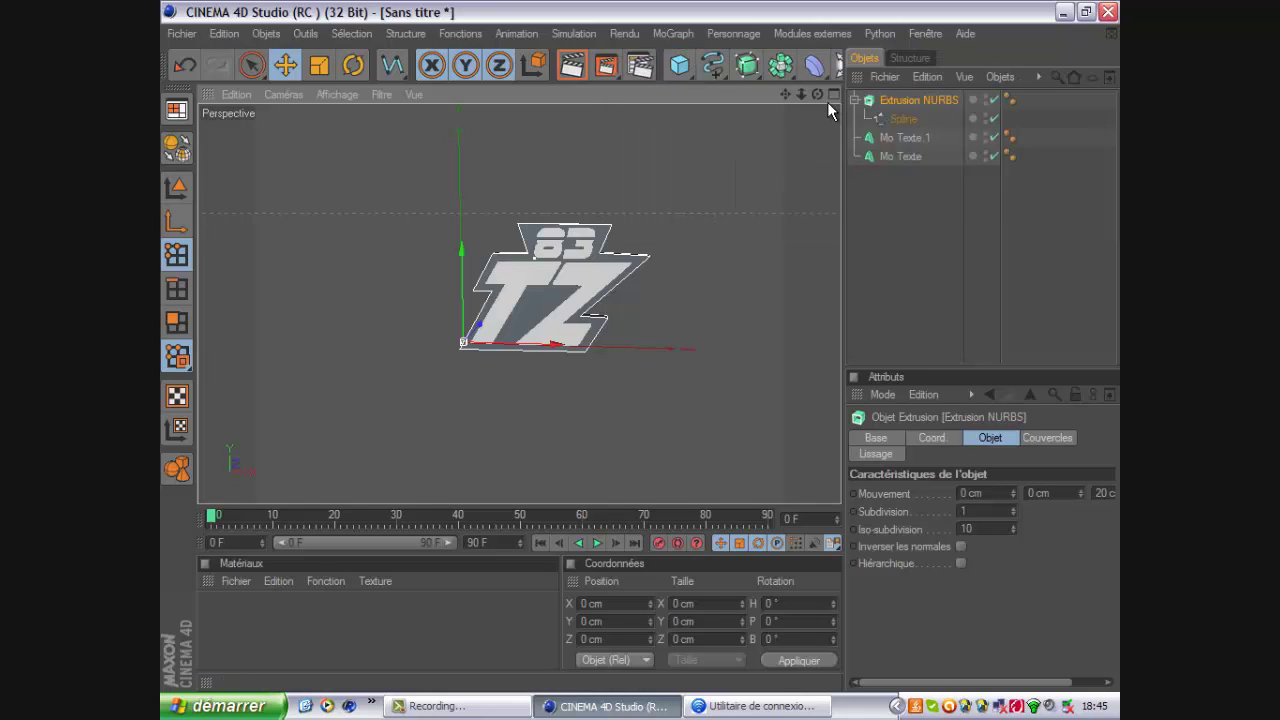
left_click(678, 78)
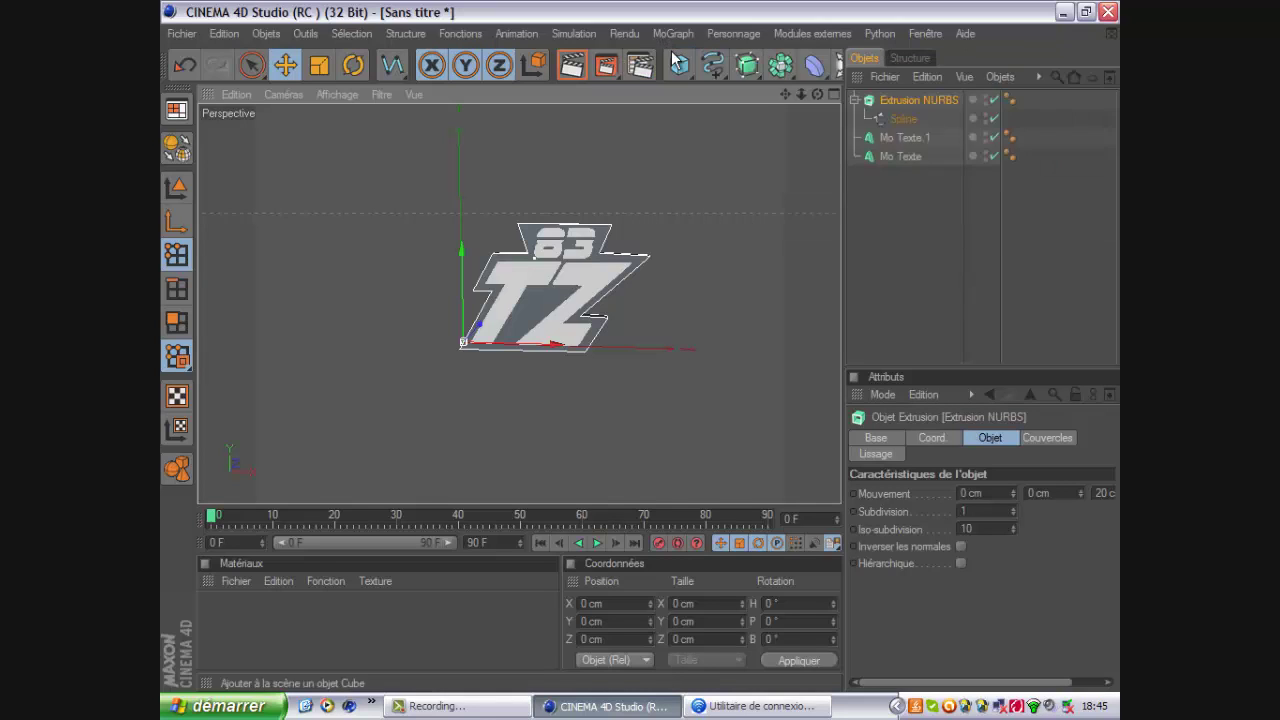
left_click(711, 65)
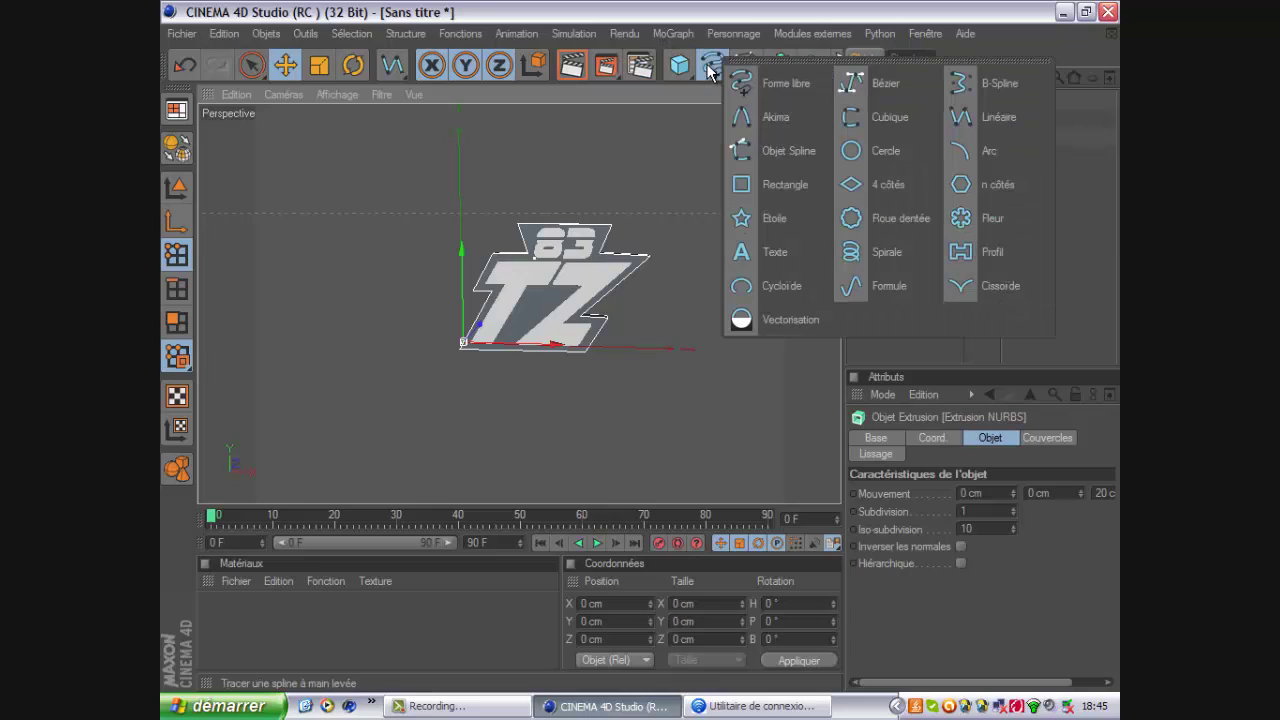
left_click(762, 223)
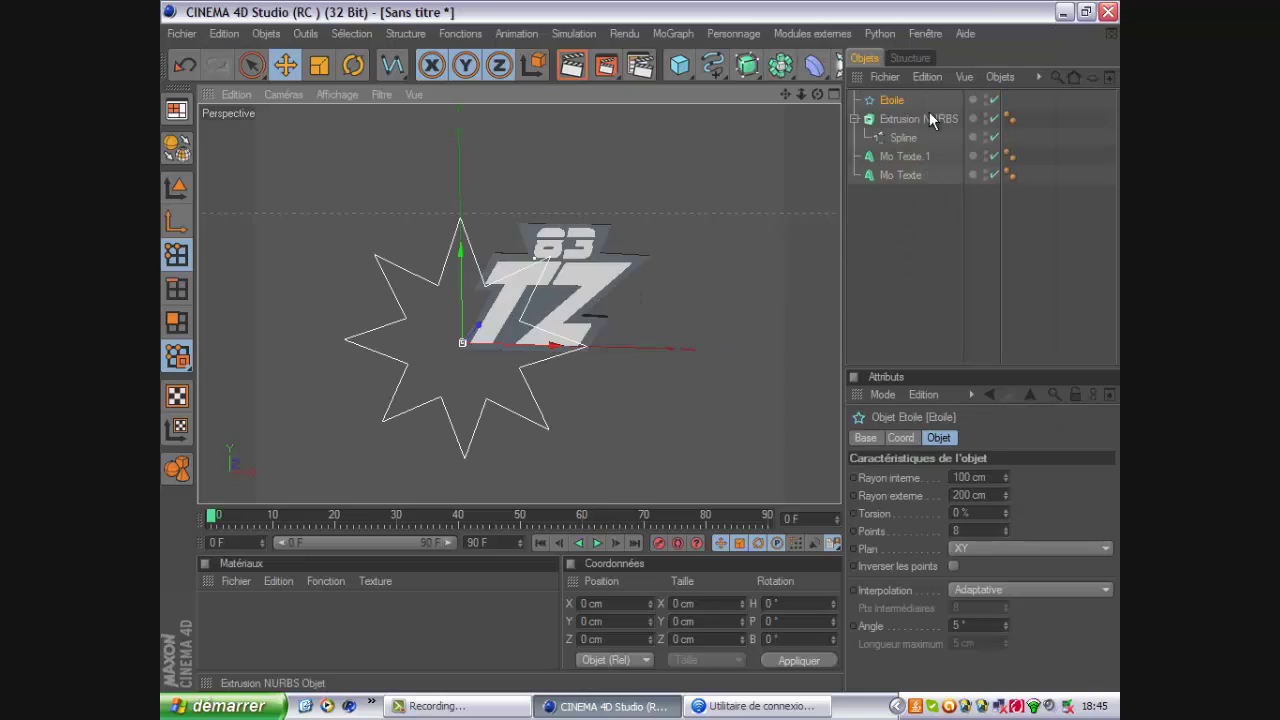
Step: Lower the star's inner radius (Rayon interne) to 24 cm for spikier points
mouse_move(1005, 481)
left_mouse_down()
mouse_move(1010, 512)
mouse_move(1006, 498)
left_mouse_up()
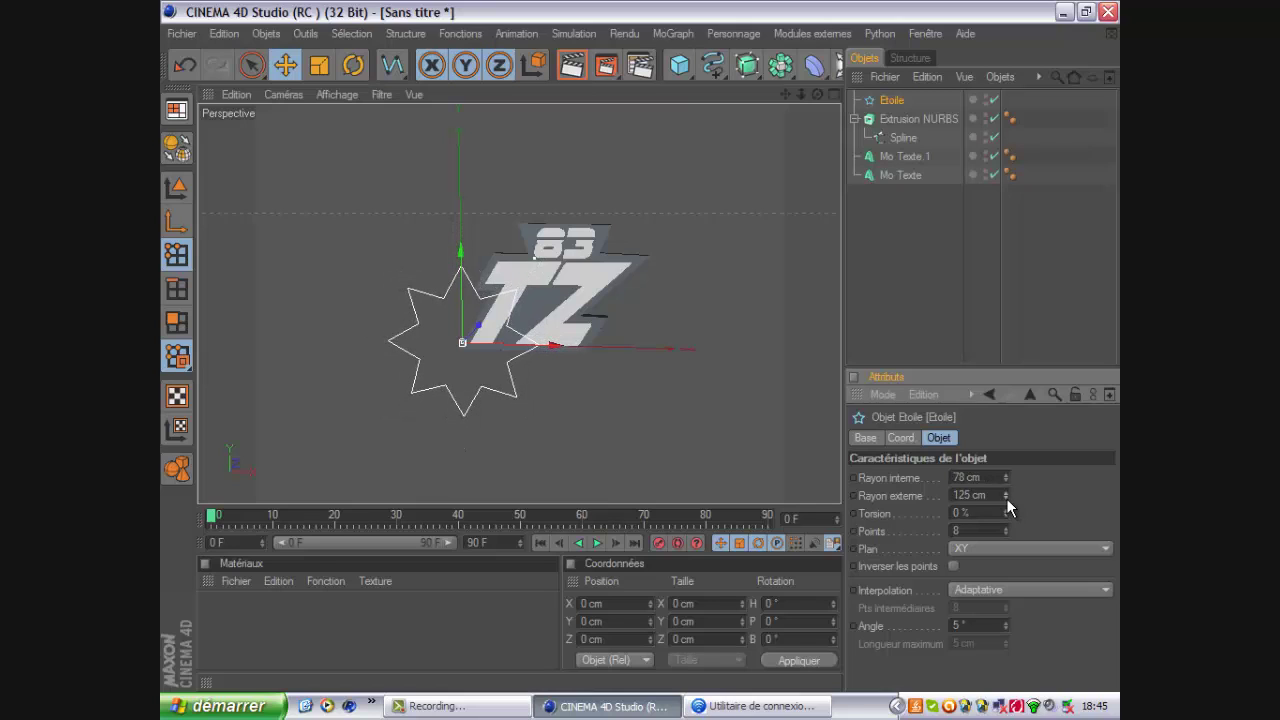
left_click(757, 74)
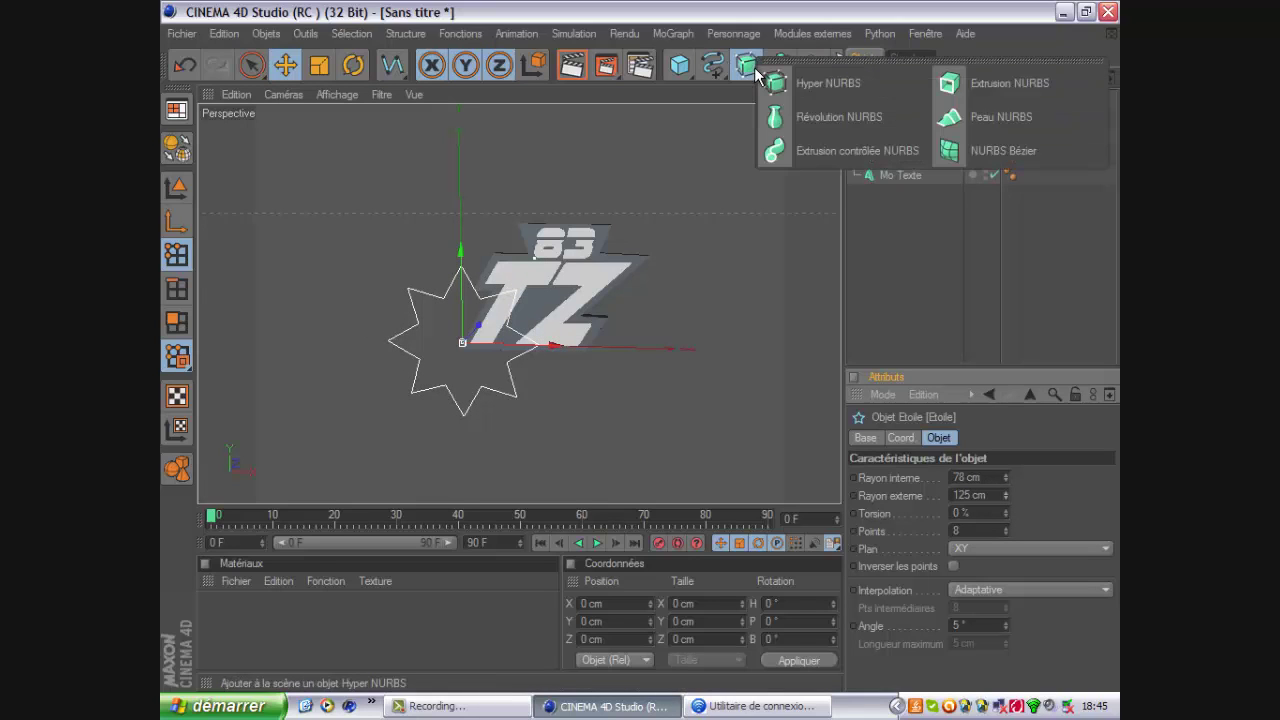
left_click(720, 68)
left_click(720, 68)
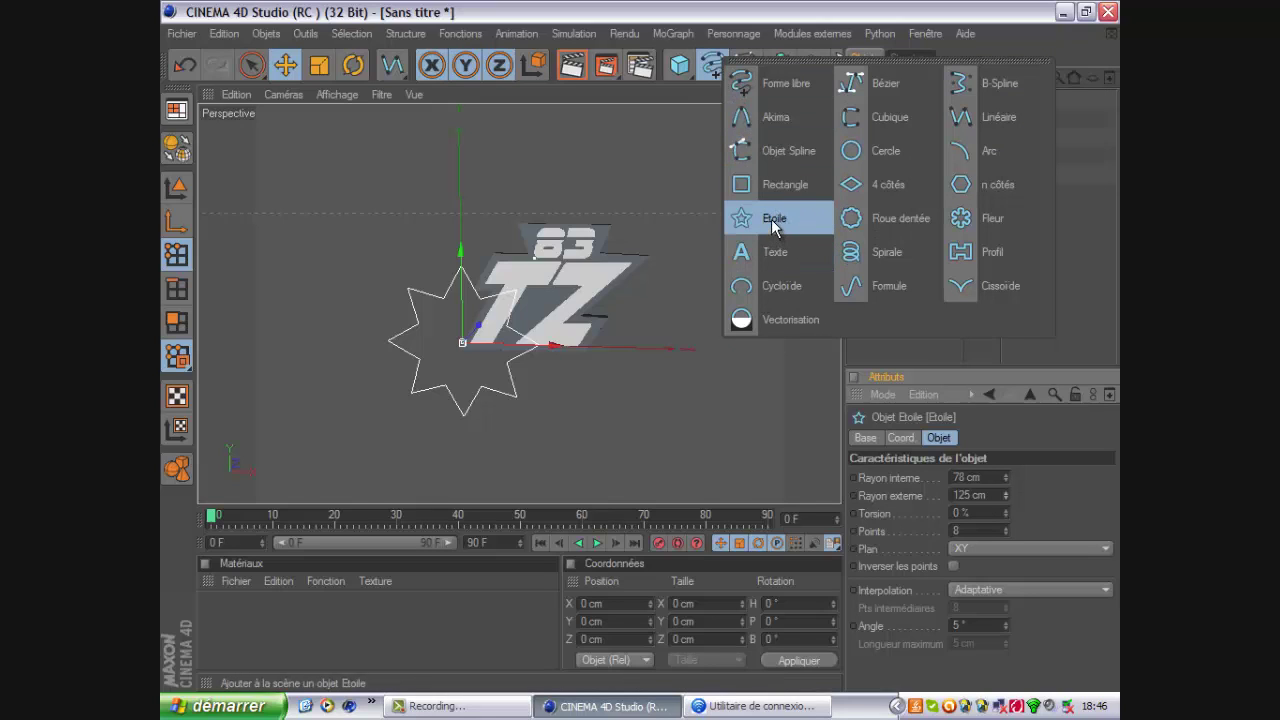
left_click(800, 400)
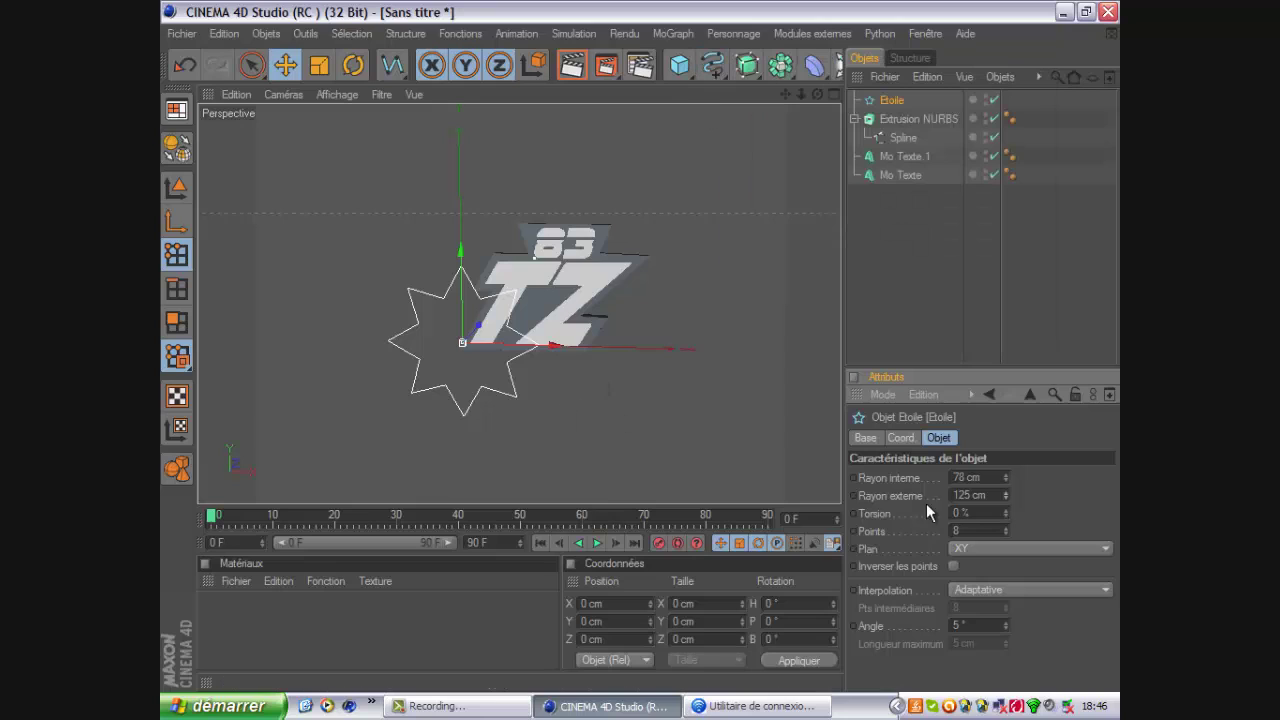
left_click_drag(1006, 481, 1006, 481)
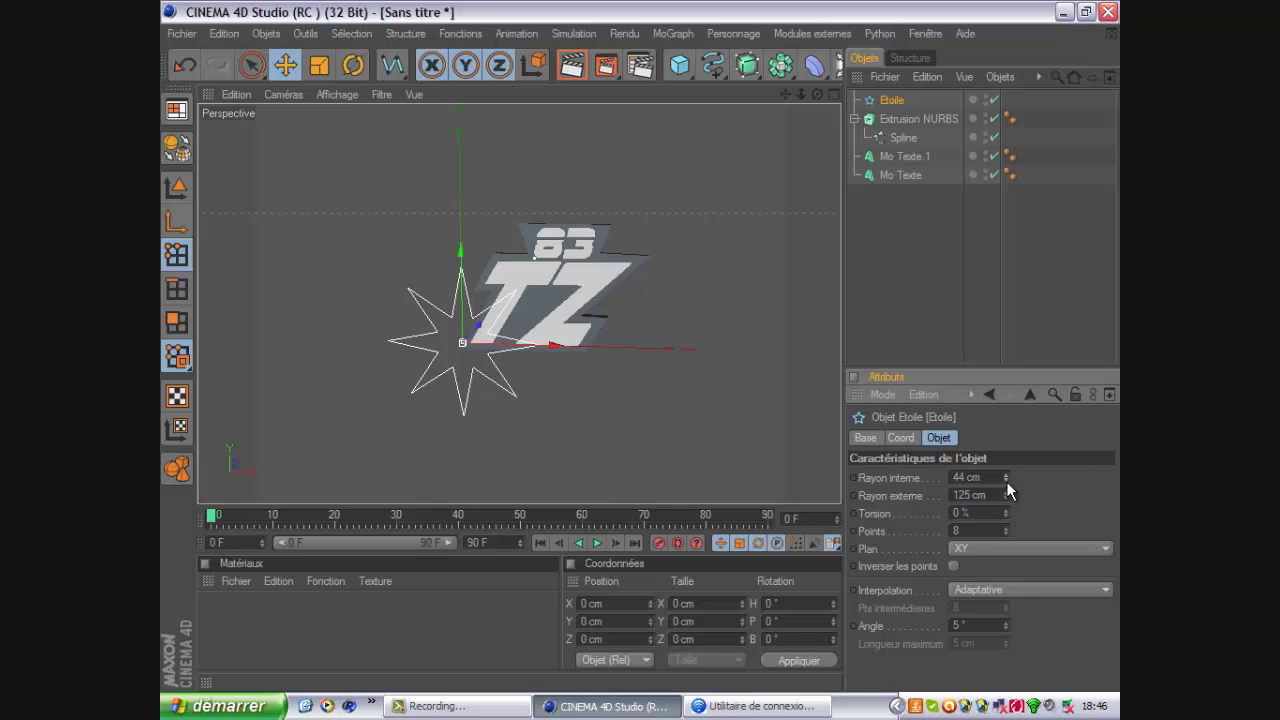
left_click_drag(1006, 497, 1006, 497)
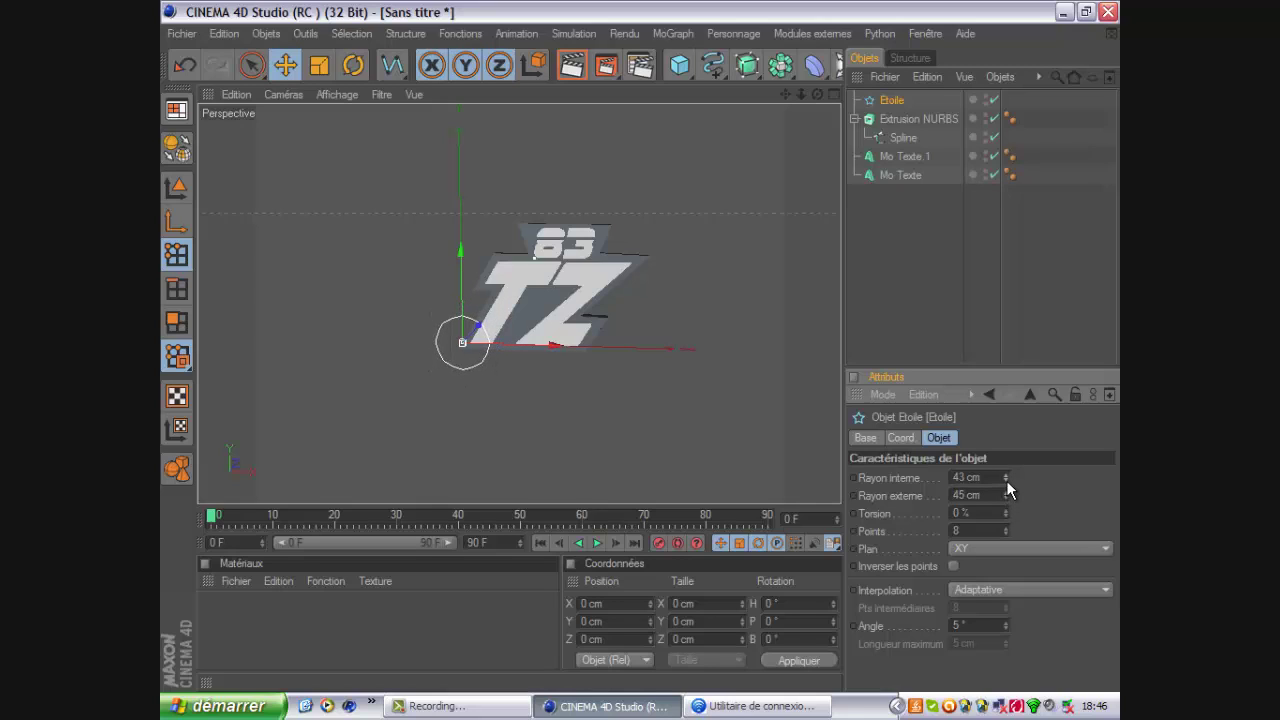
left_click_drag(1006, 480, 1006, 480)
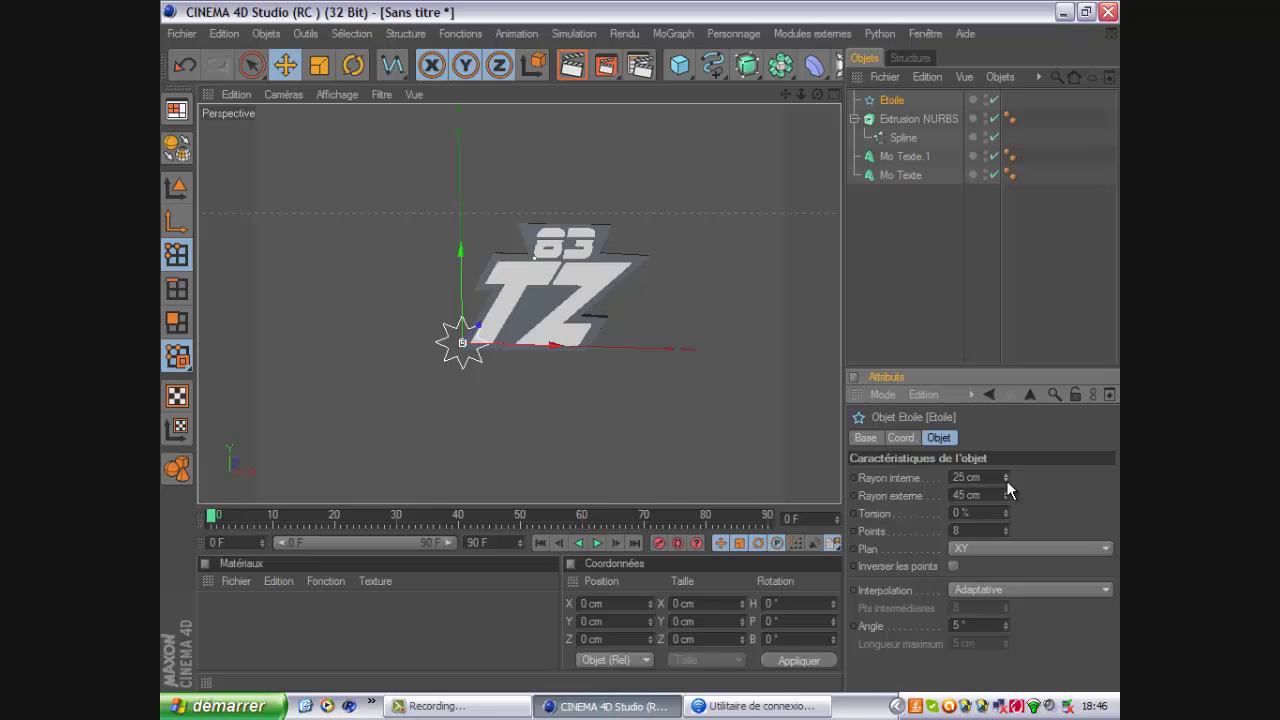
Step: Move the star above the TZ, centred behind the 83
left_click_drag(548, 345, 639, 346)
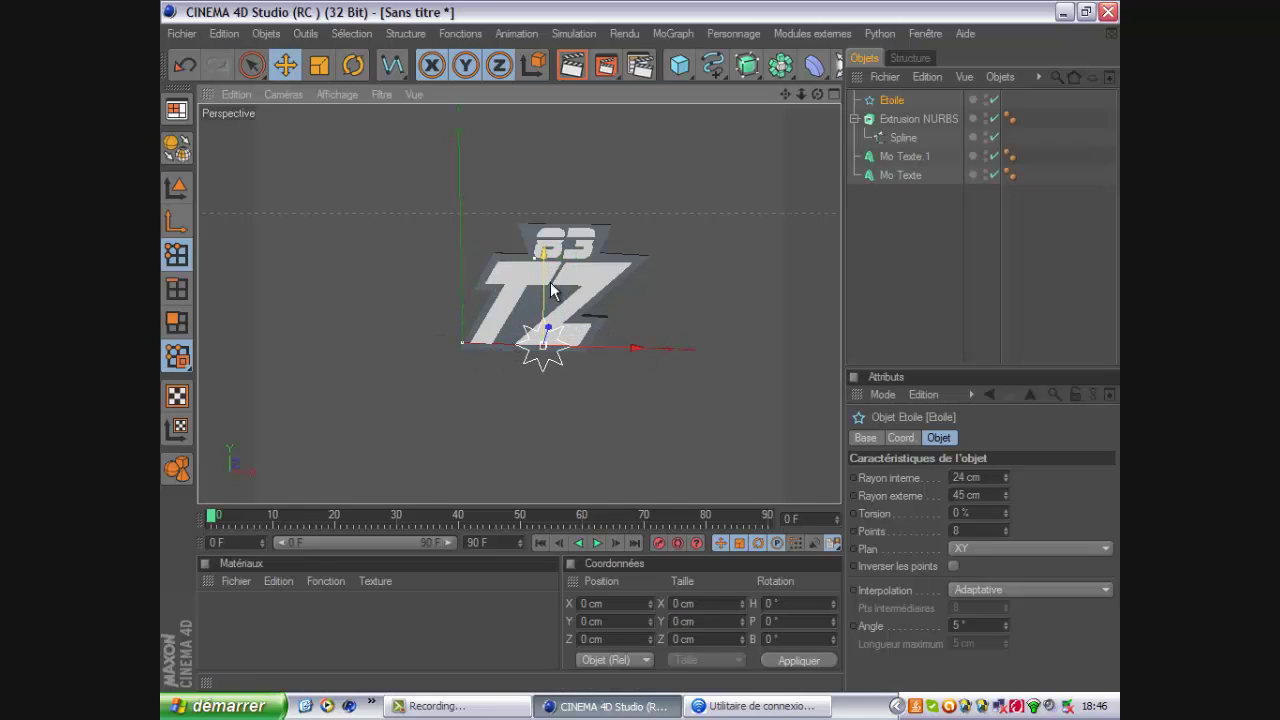
left_click_drag(548, 308, 640, 346)
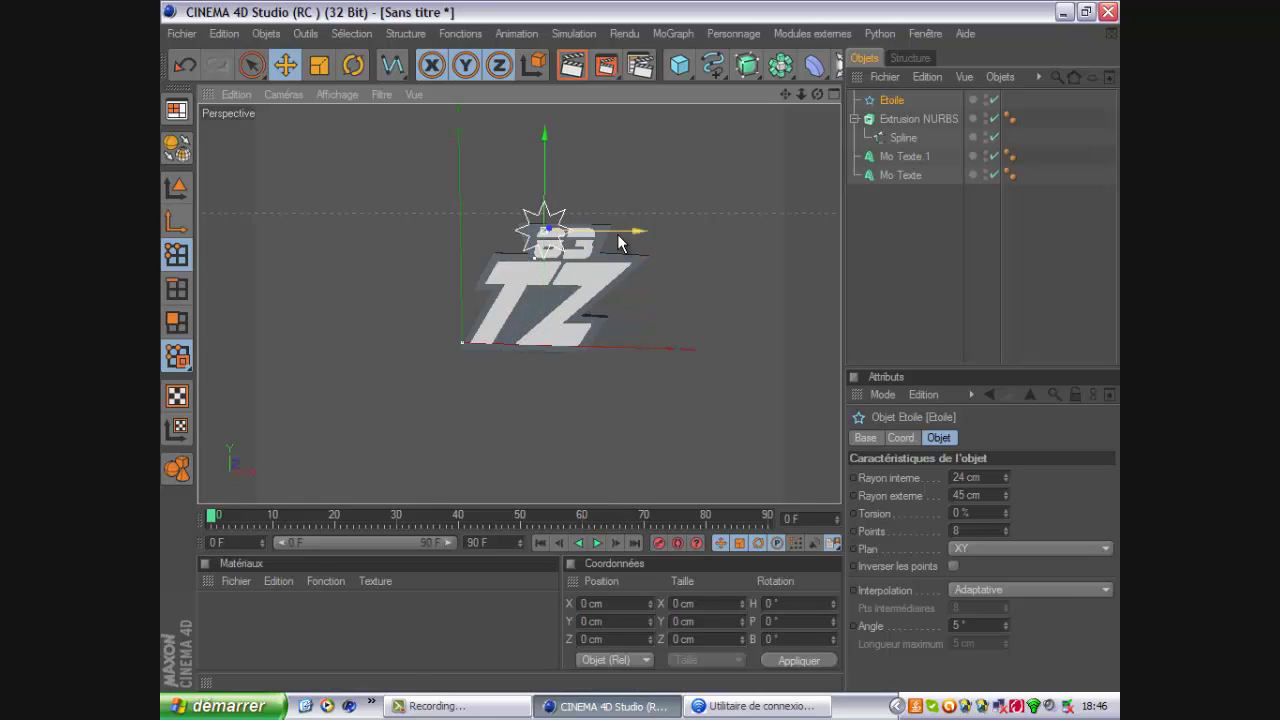
left_click_drag(617, 234, 641, 345)
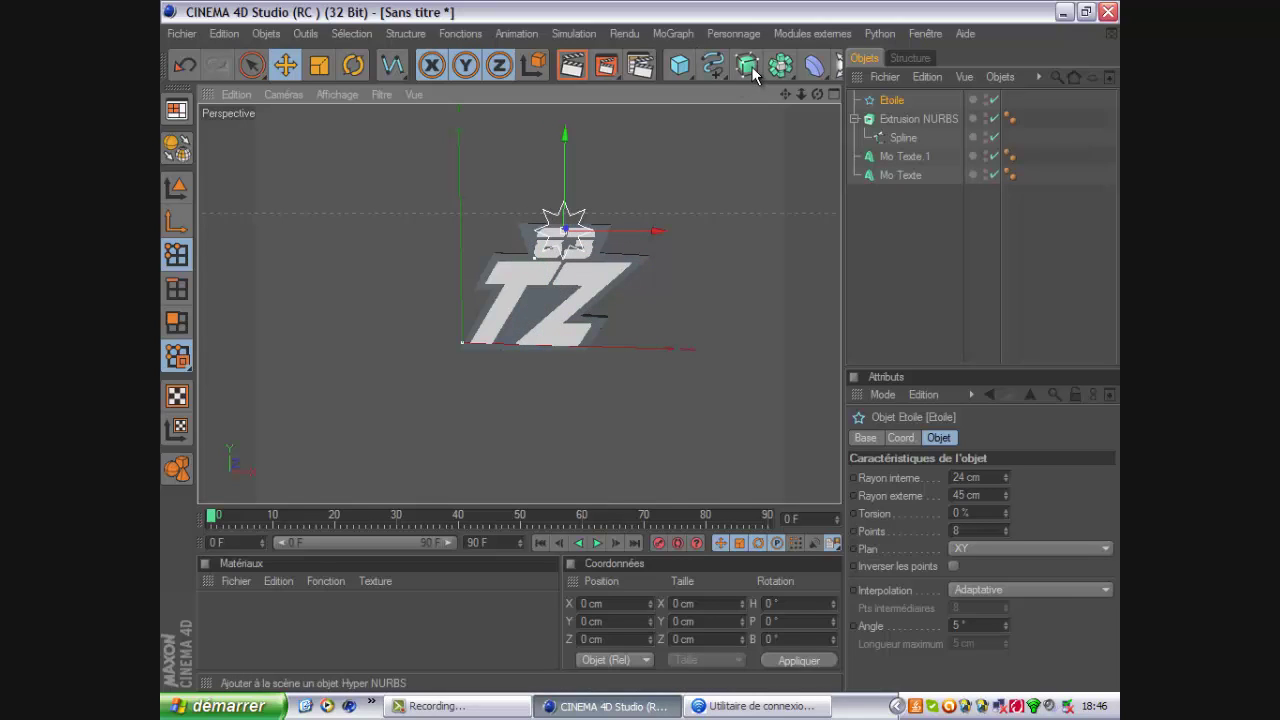
Step: Add Extrusion NURBS.1 and place the Etoile star inside it, extruding it 20 cm deep
left_click_drag(752, 72, 1030, 88)
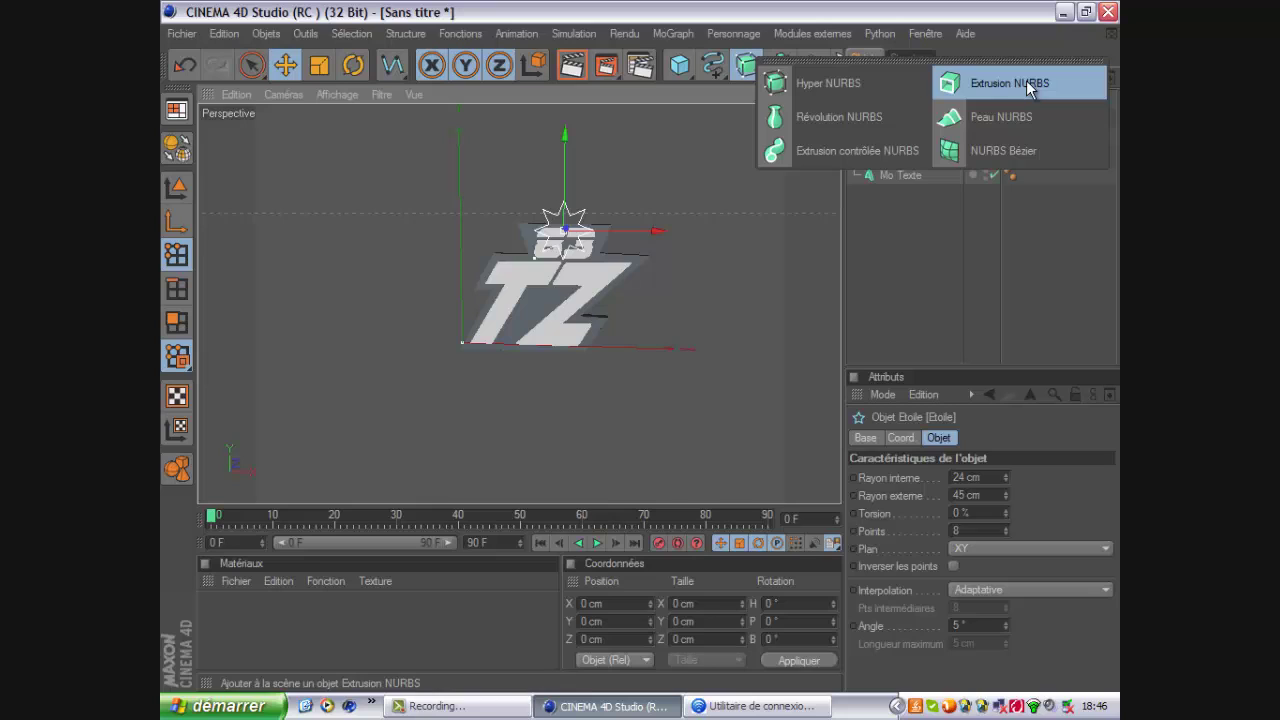
left_click_drag(903, 111, 869, 98)
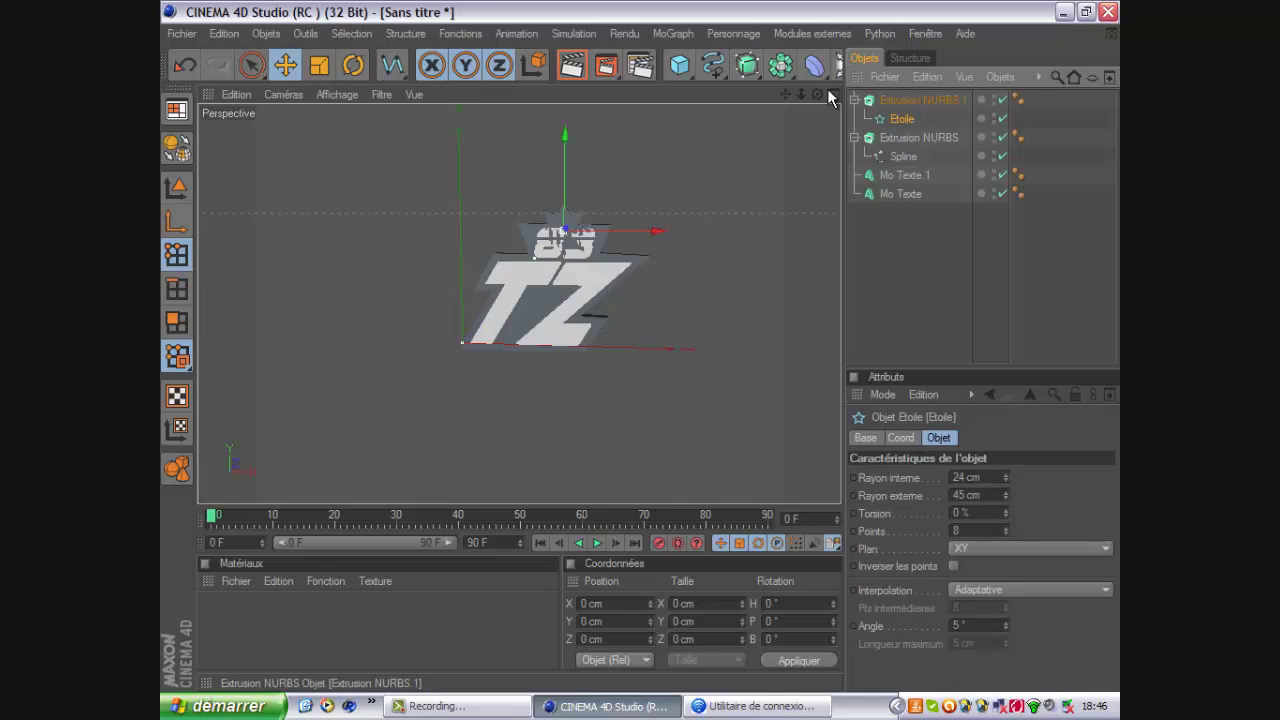
left_click_drag(748, 68, 750, 70)
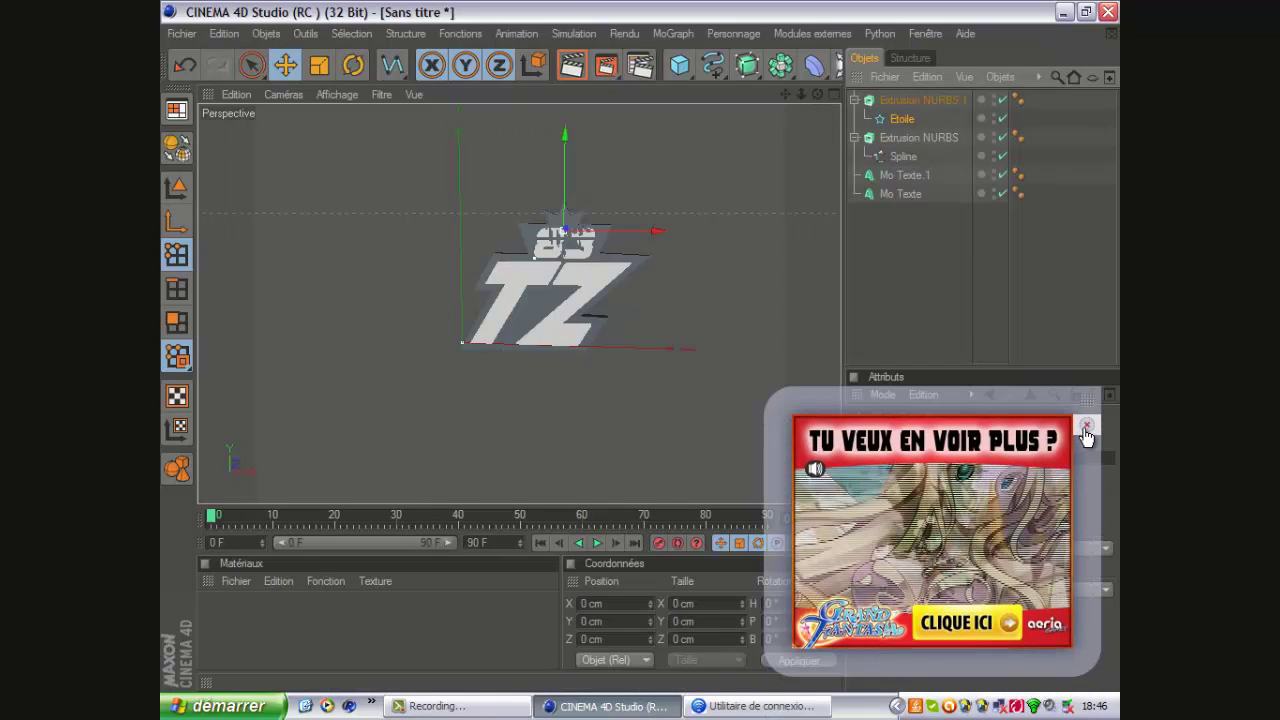
left_click(1086, 427)
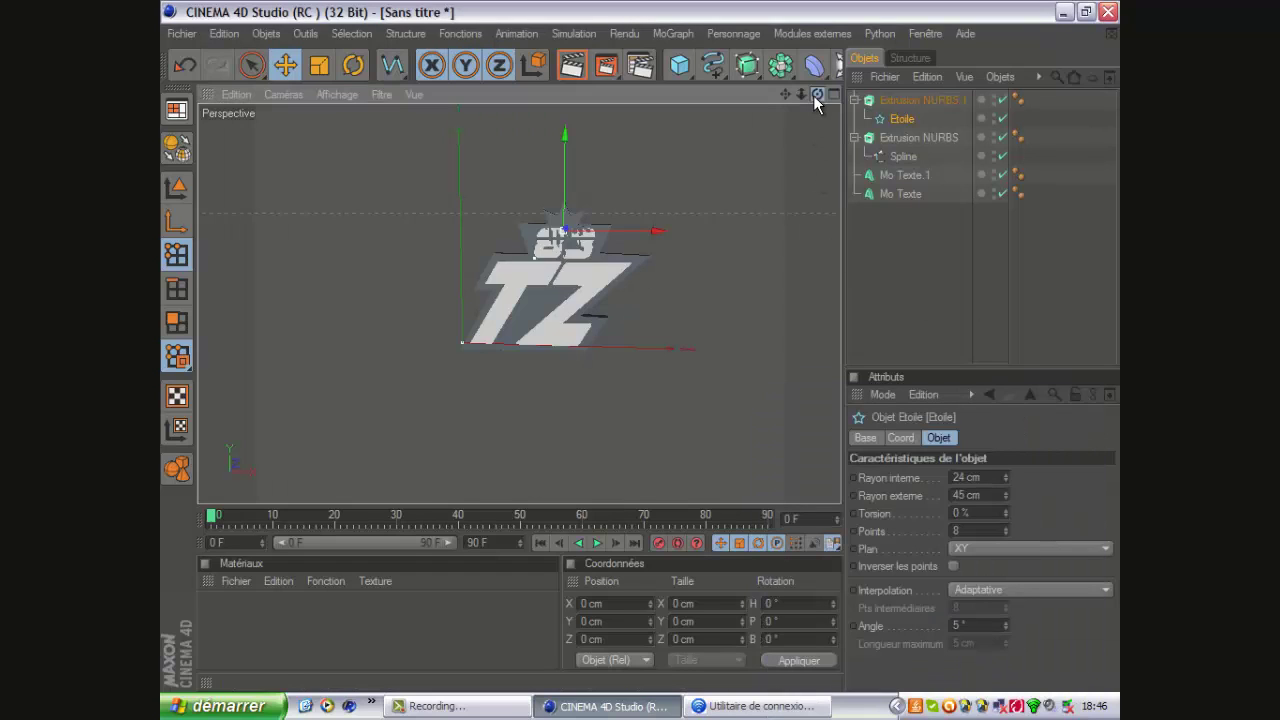
left_click_drag(815, 94, 642, 346)
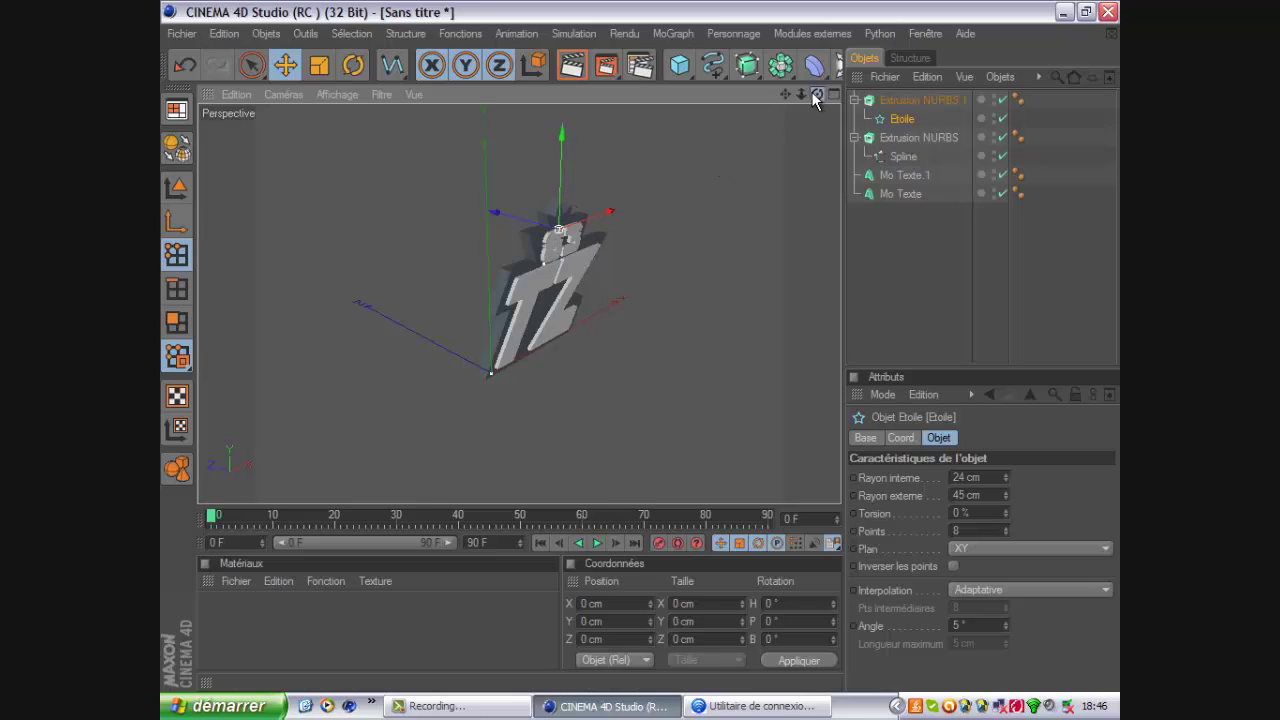
left_click_drag(815, 94, 641, 345)
Step: Set the star's inner radius to 32 cm and outer radius to 57 cm, then nudge it upward
left_click(919, 99)
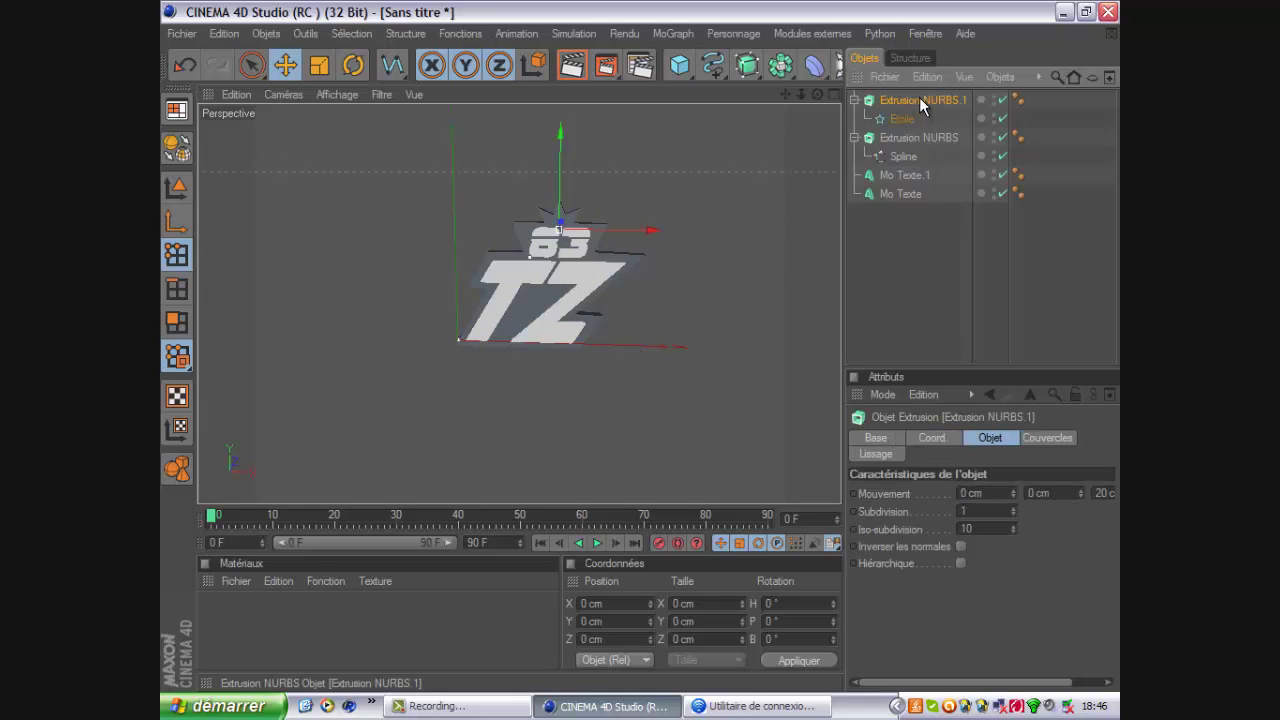
left_click(901, 120)
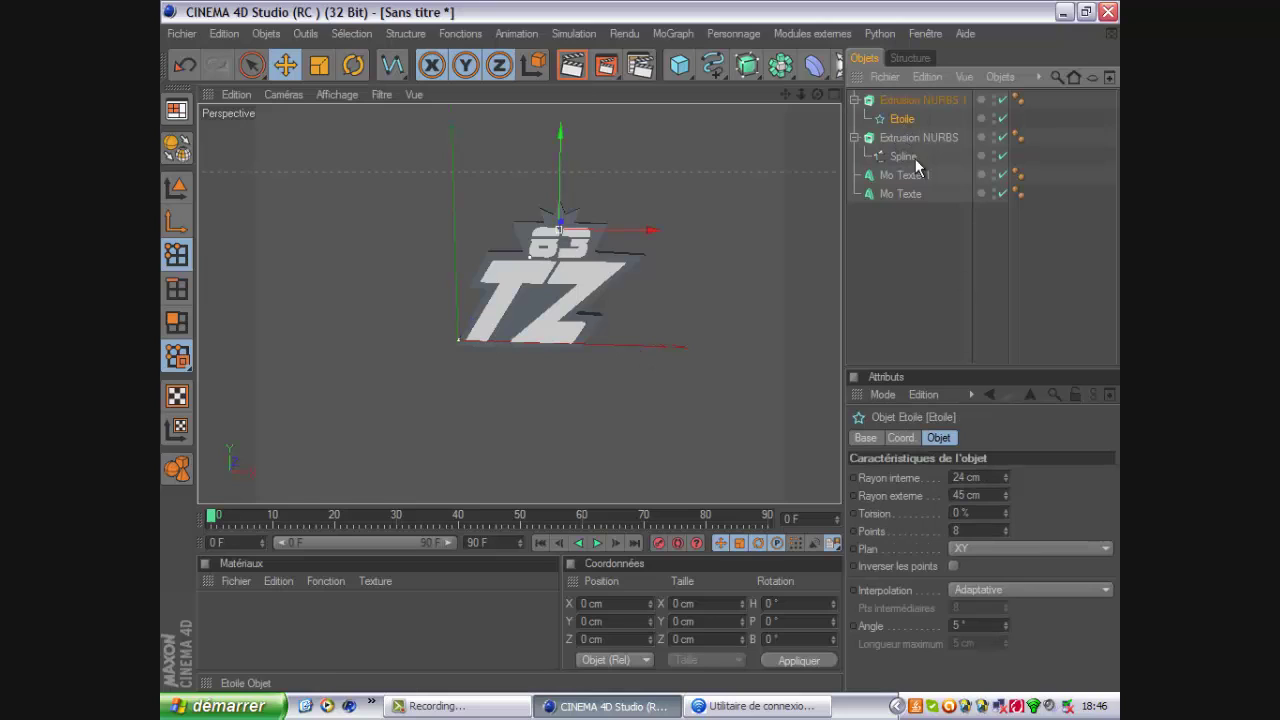
left_click(1005, 475)
left_click(1005, 474)
left_click(1005, 474)
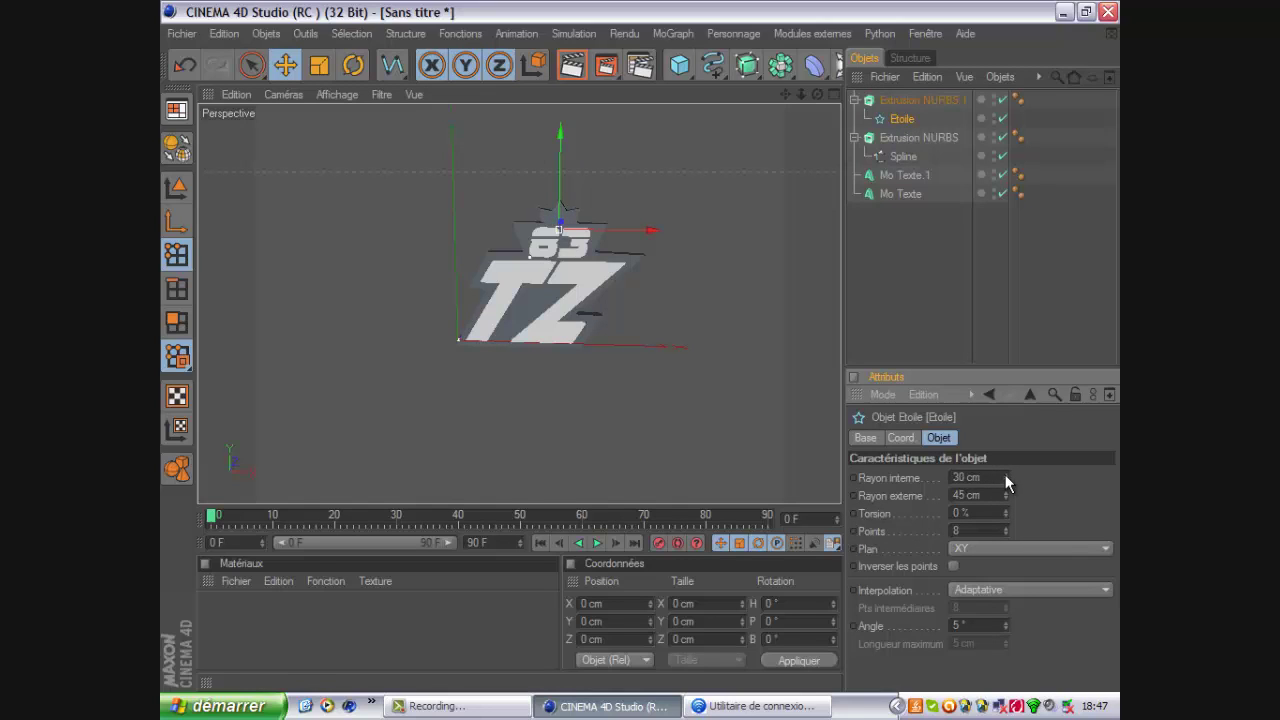
left_click_drag(1005, 491, 1005, 480)
left_click_drag(555, 183, 640, 346)
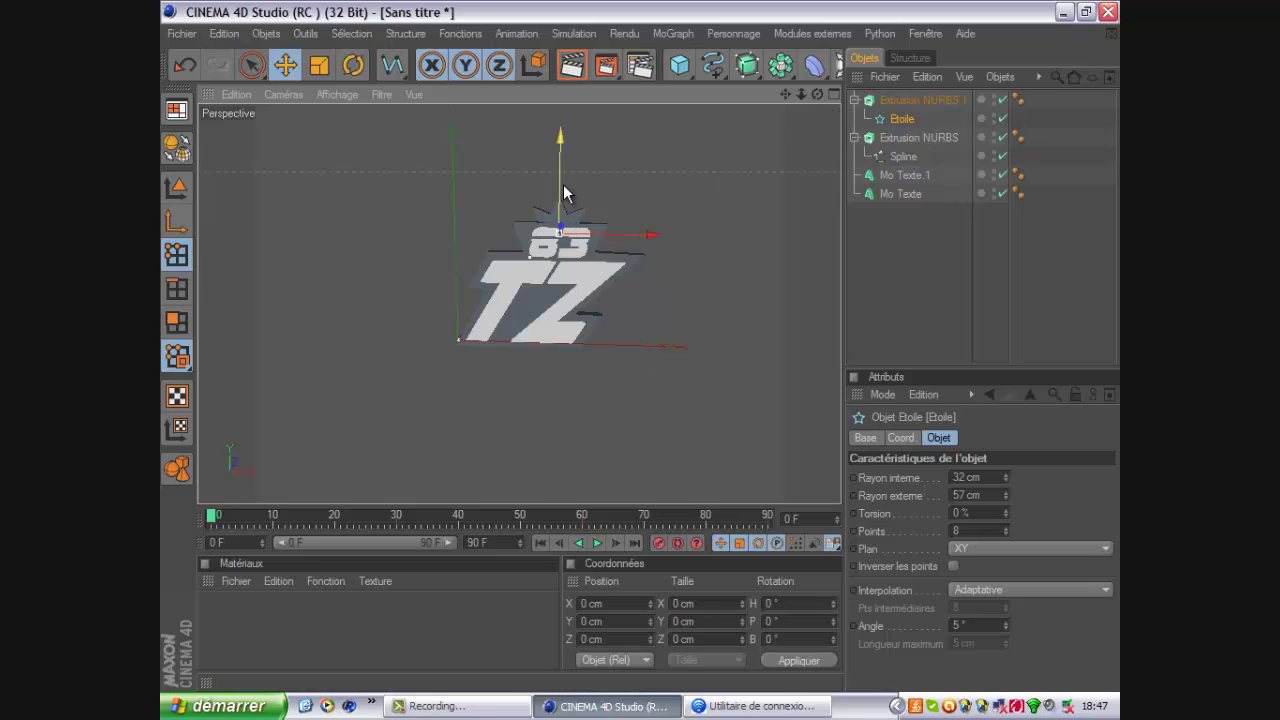
left_click_drag(562, 184, 641, 354)
left_click_drag(813, 91, 640, 344)
Step: Reduce the 83 text (Mo Texte.1) height to 59 cm and shift it slightly sideways
left_click(905, 175)
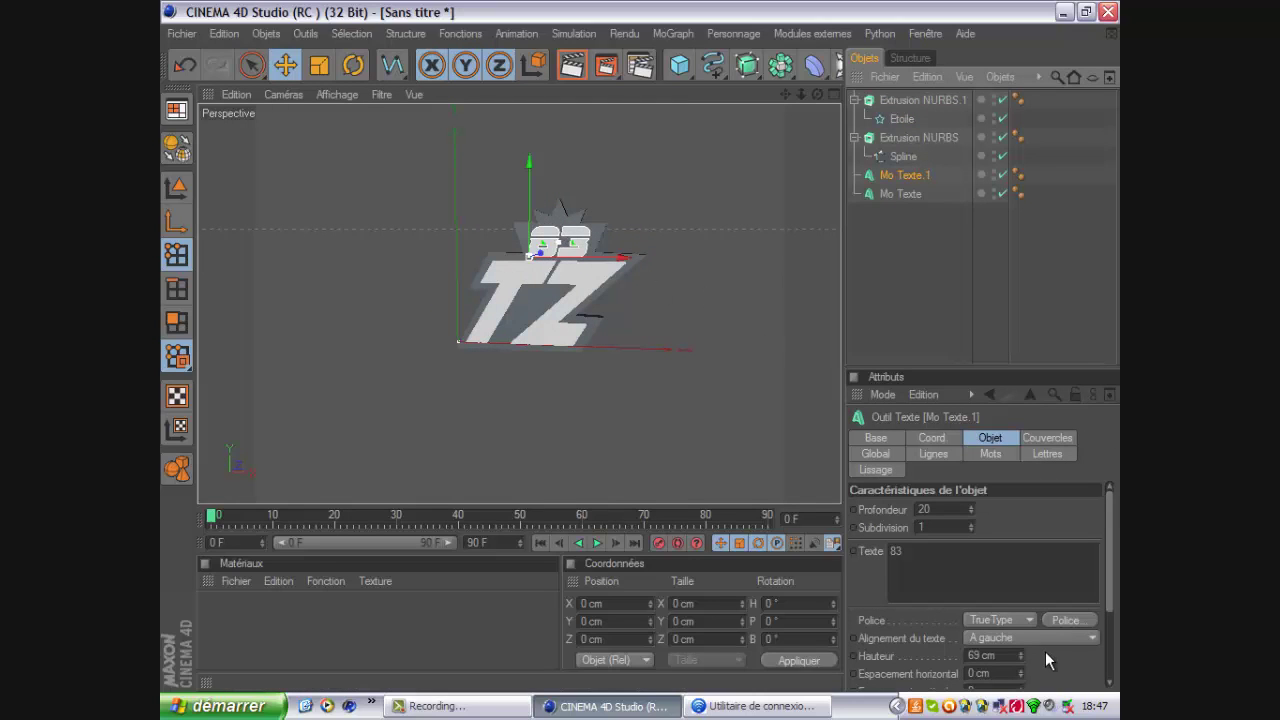
left_click(1020, 659)
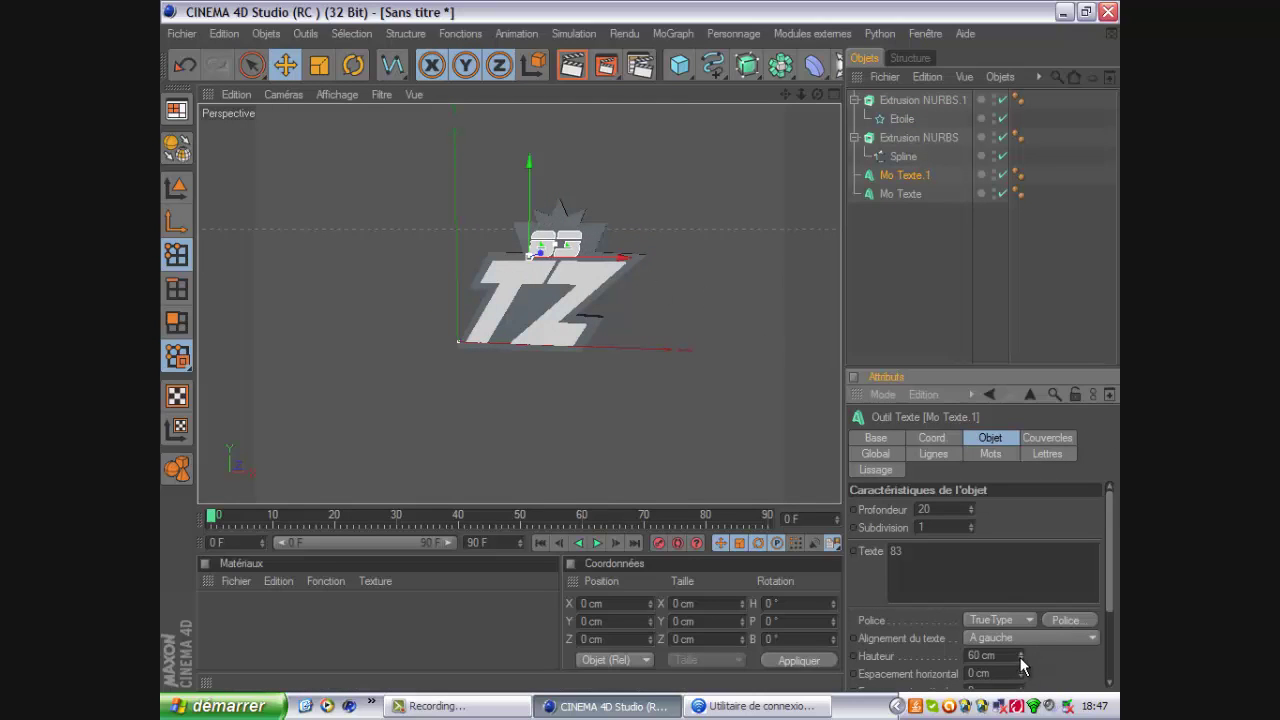
left_click_drag(596, 254, 640, 345)
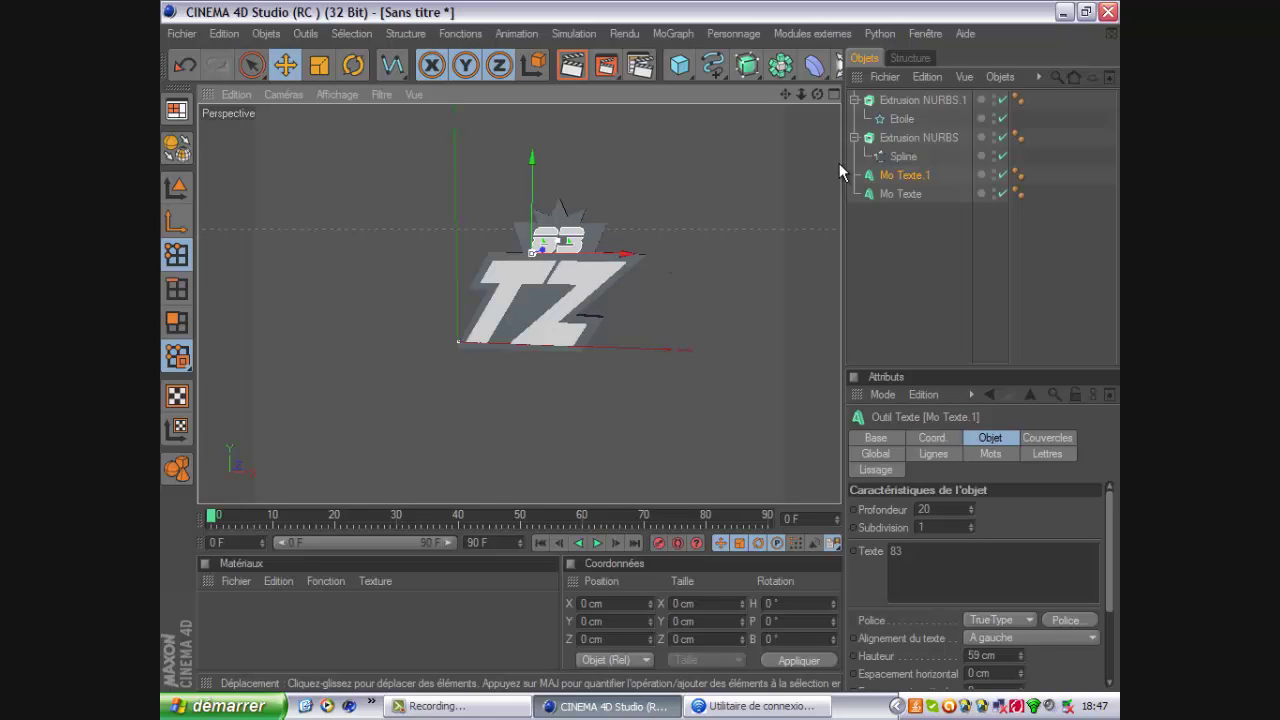
mouse_move(814, 98)
left_mouse_down()
mouse_move(640, 350)
mouse_move(656, 348)
left_mouse_up()
Step: Give the star plate's extrusion a bevelled front cap with a 2 cm radius
left_click(922, 100)
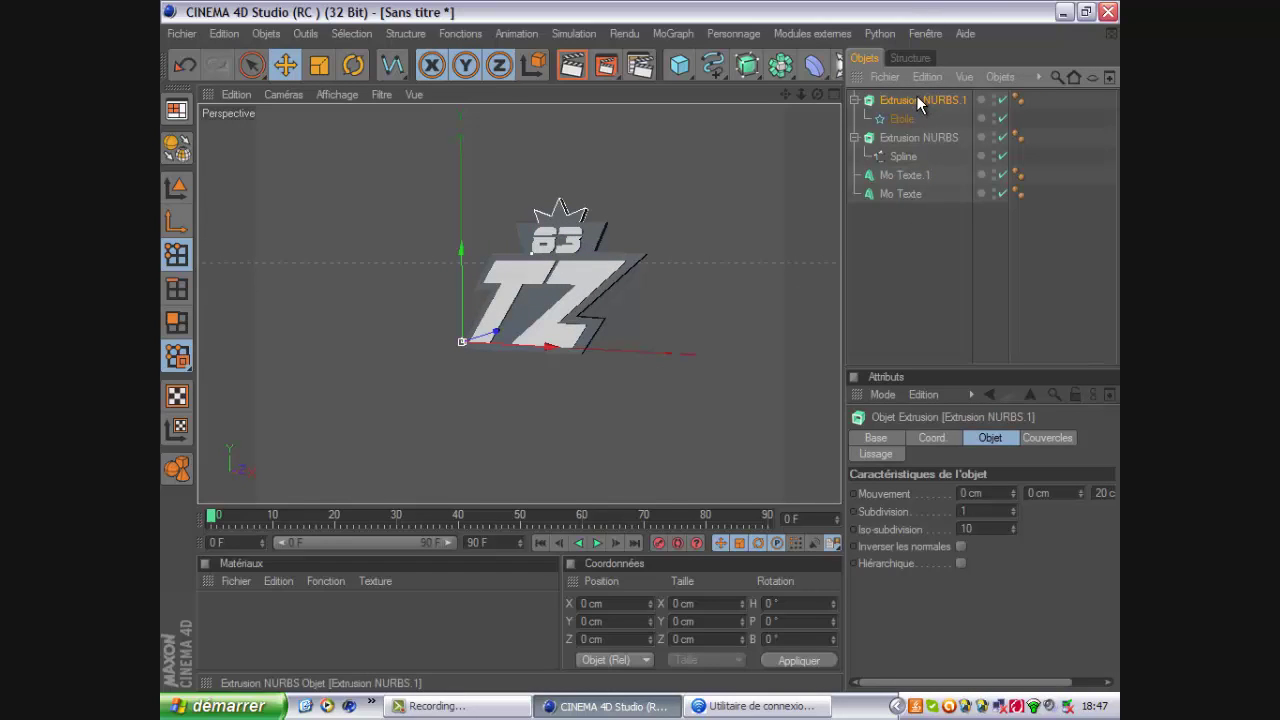
left_click(1056, 439)
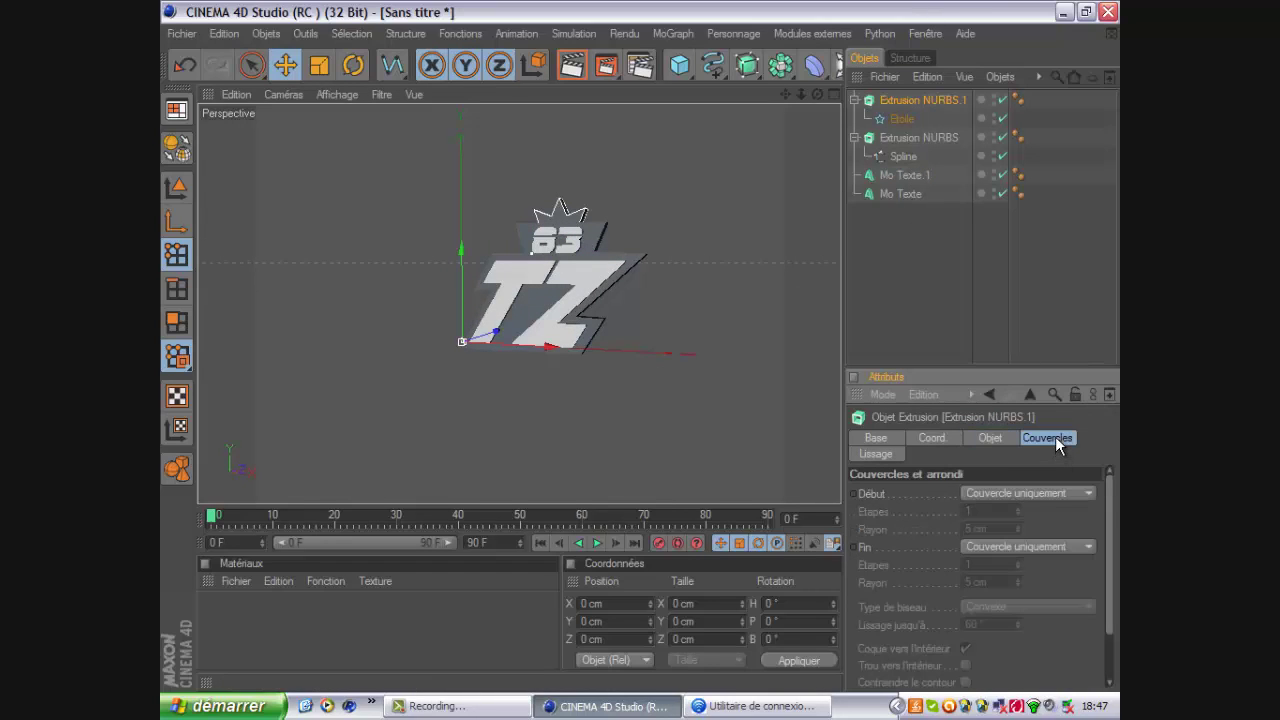
left_click(1044, 492)
left_click(1032, 561)
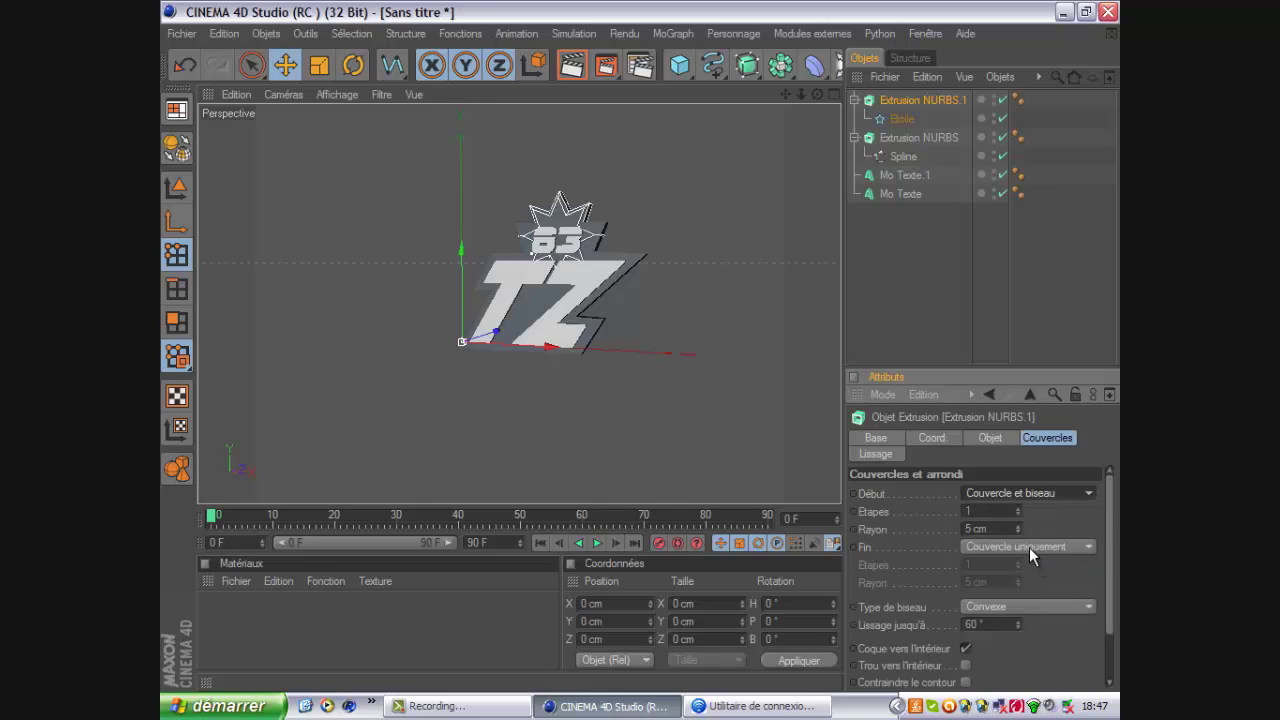
left_click_drag(1020, 532, 1017, 538)
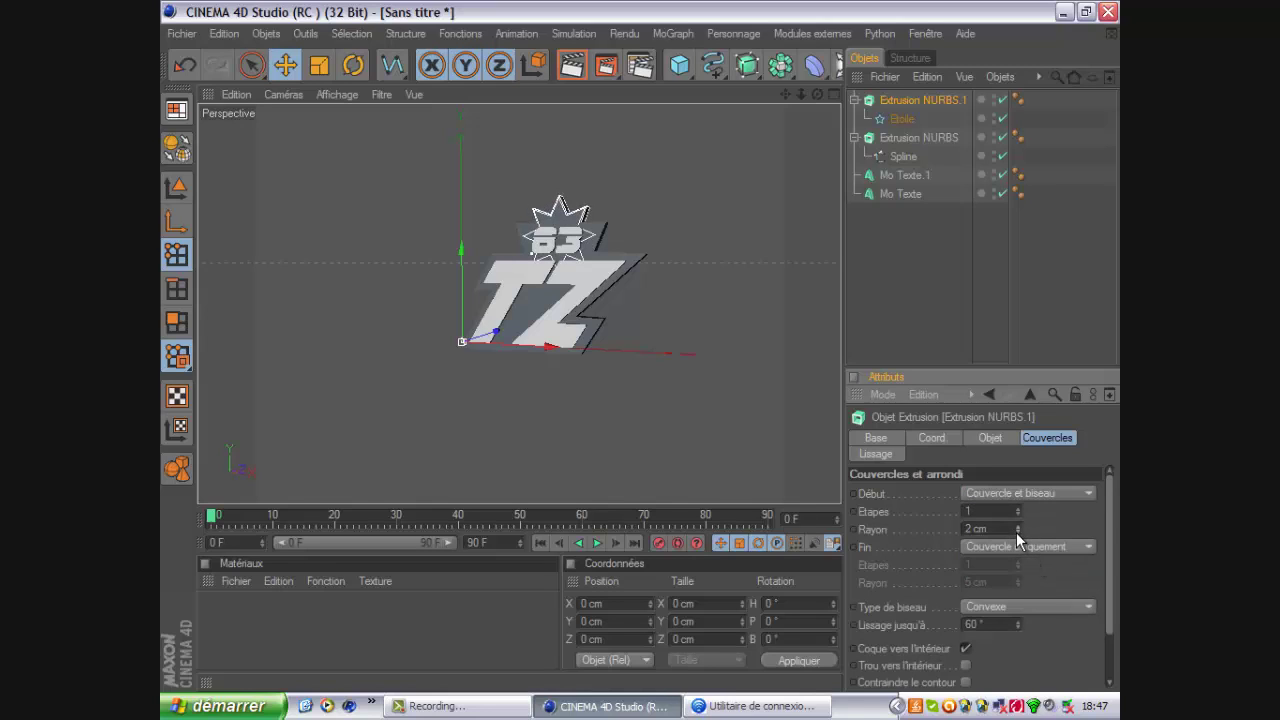
Step: Give the logo's backing plate a bevelled front cap with a 2 cm radius
left_click(903, 136)
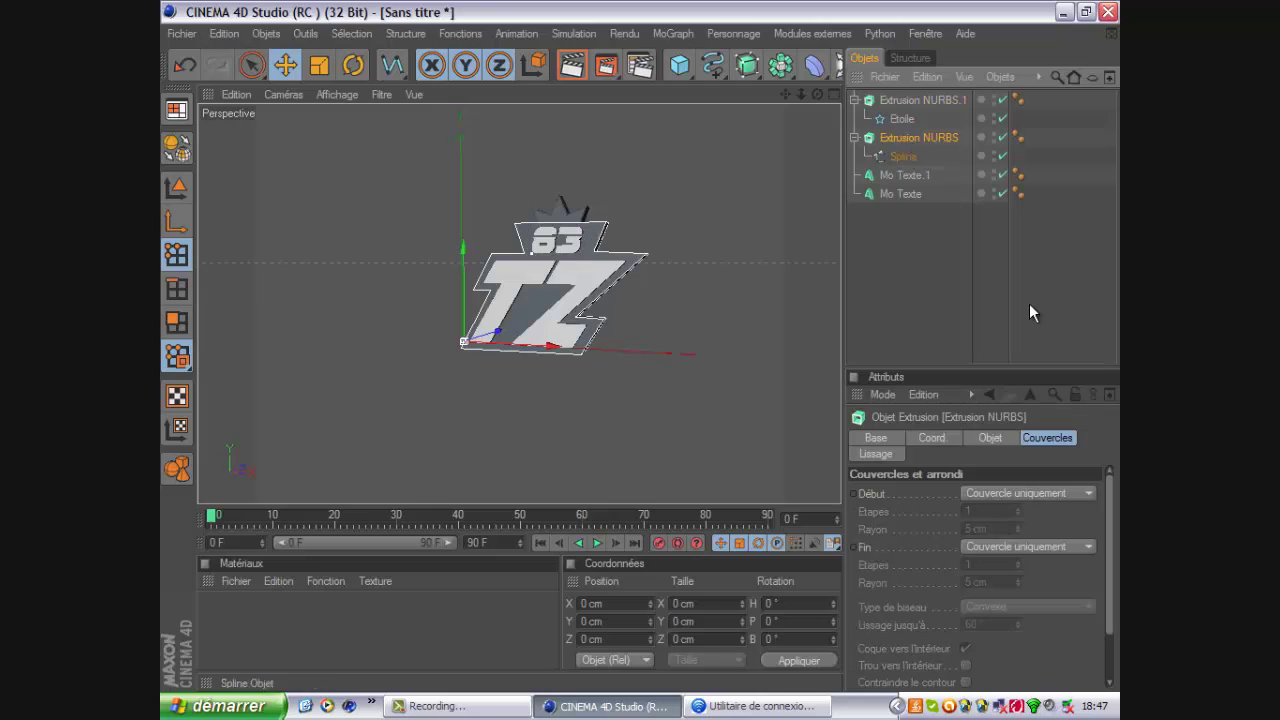
left_click(1043, 492)
left_click(1035, 562)
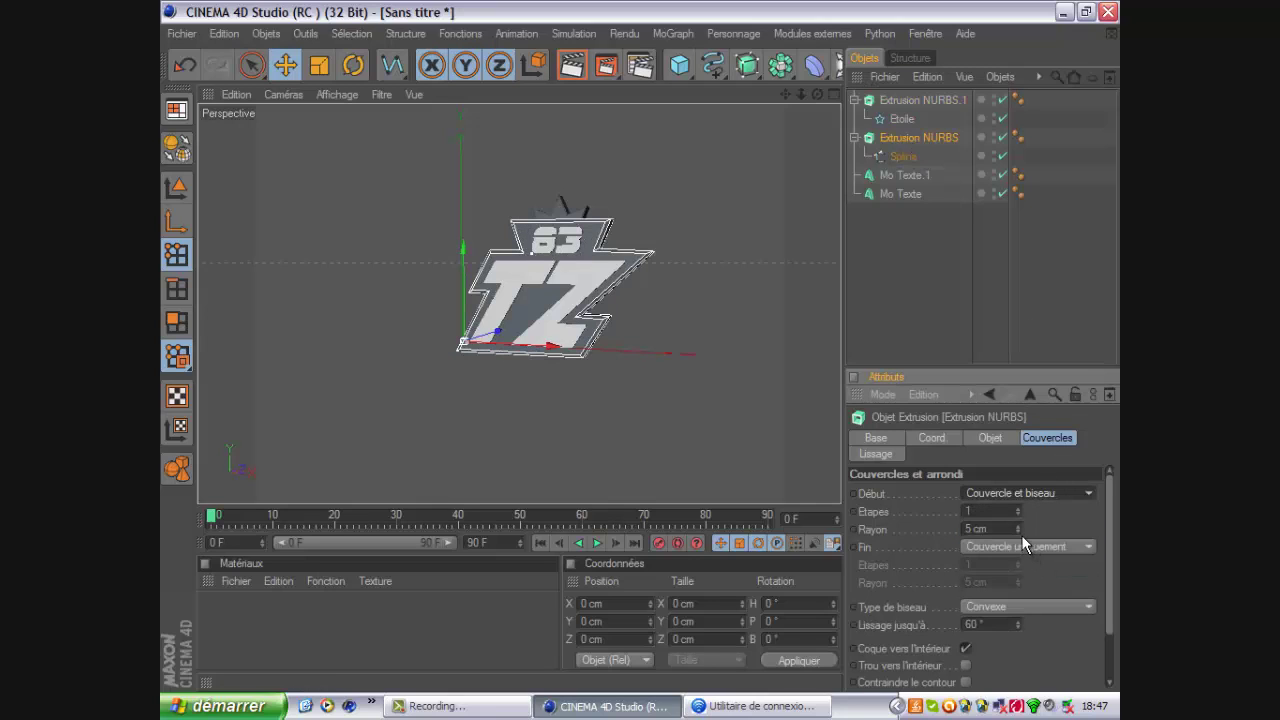
left_click(1018, 531)
left_click(1018, 531)
left_click(1018, 531)
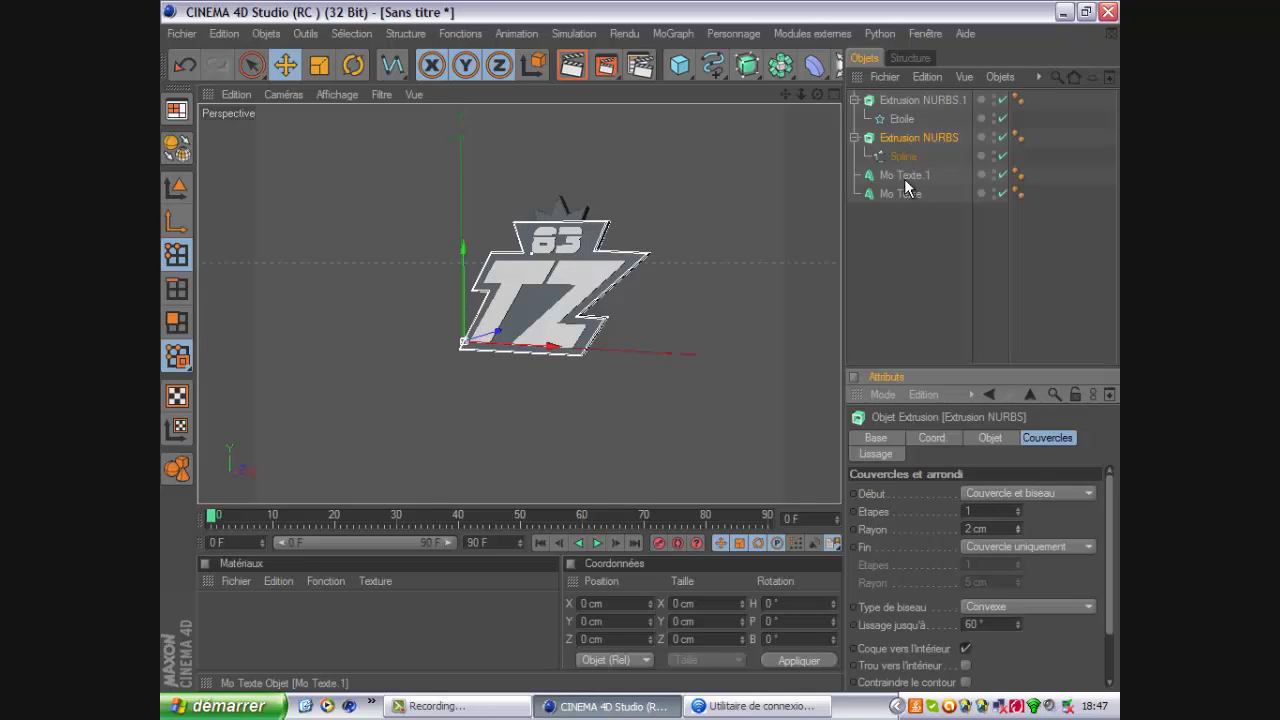
Step: Bevel the 83 text's front cap with a 2 cm radius
left_click(905, 178)
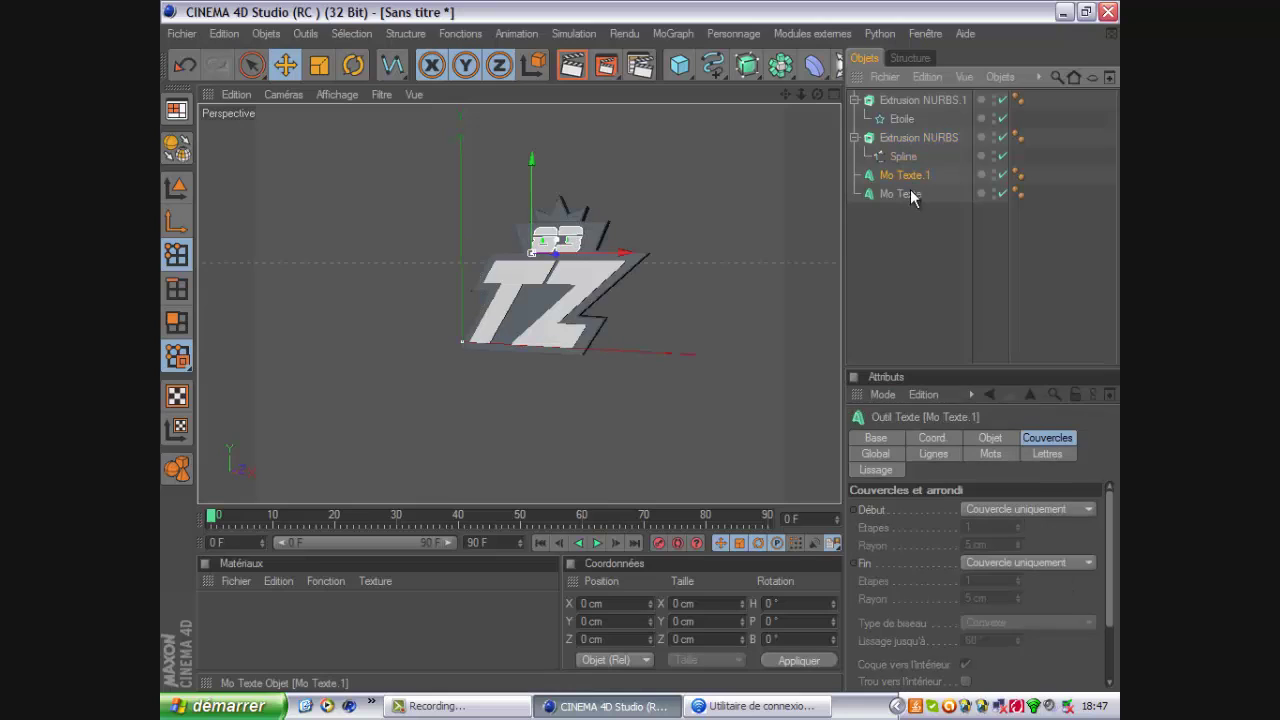
left_click(1034, 510)
left_click(1029, 578)
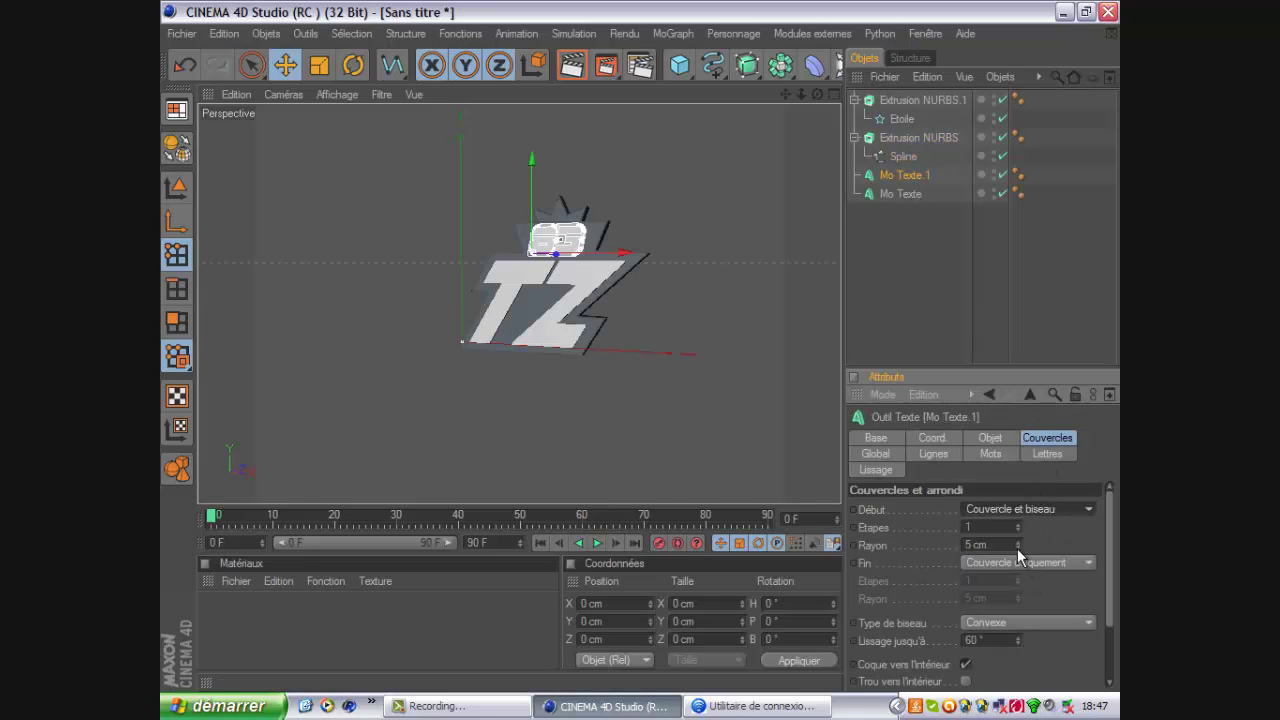
left_click(1017, 548)
left_click(1017, 548)
left_click(1017, 548)
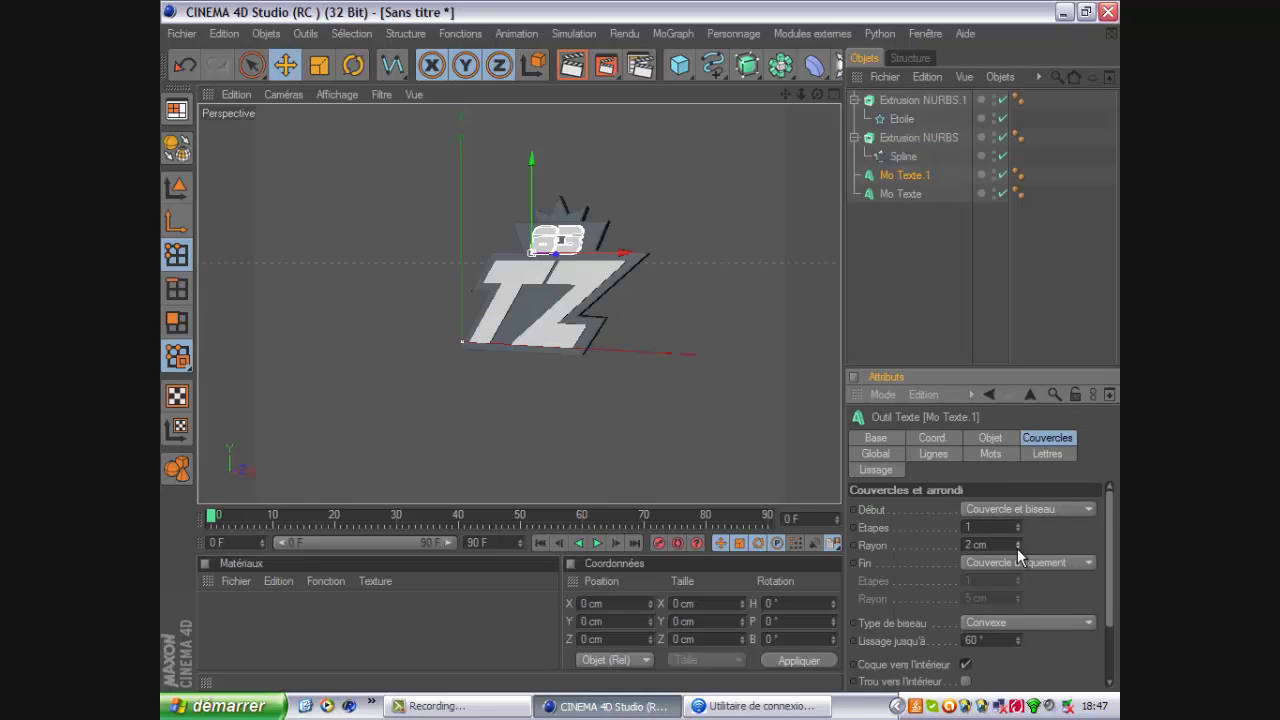
Step: Bevel the TZ text's front cap with a 2 cm radius
left_click(902, 193)
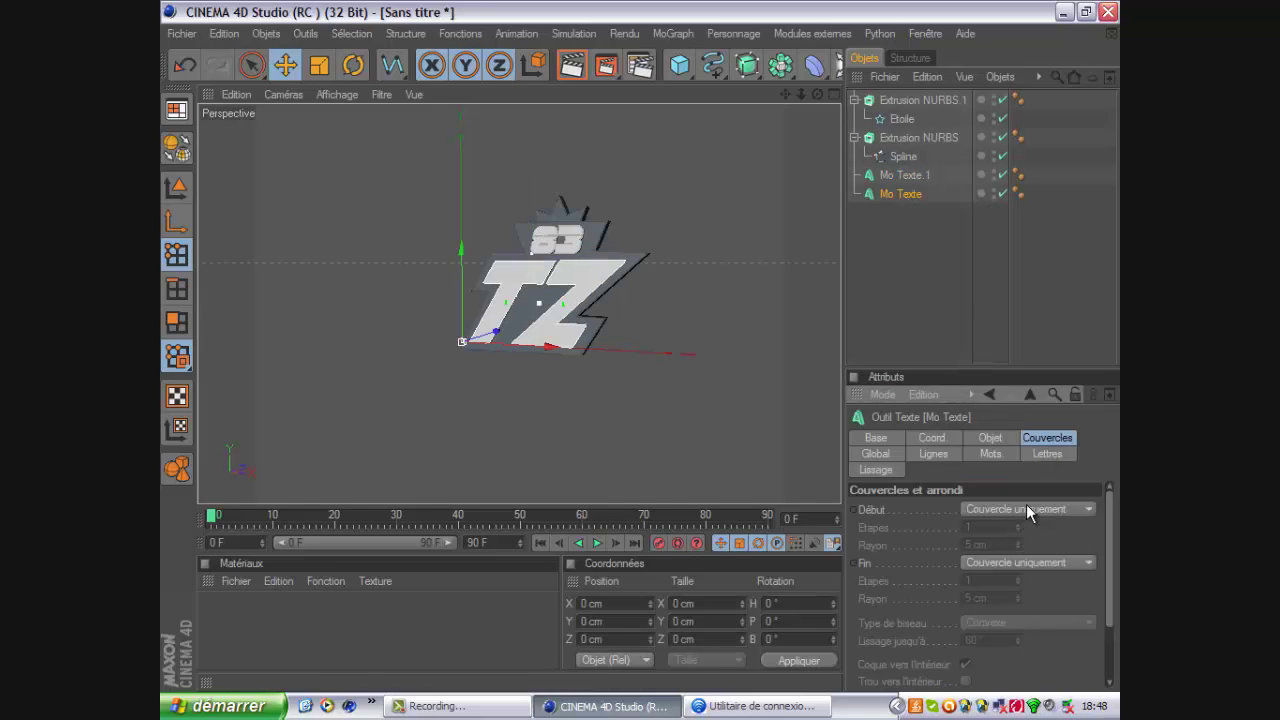
left_click(1026, 507)
left_click(1024, 576)
left_click(1017, 548)
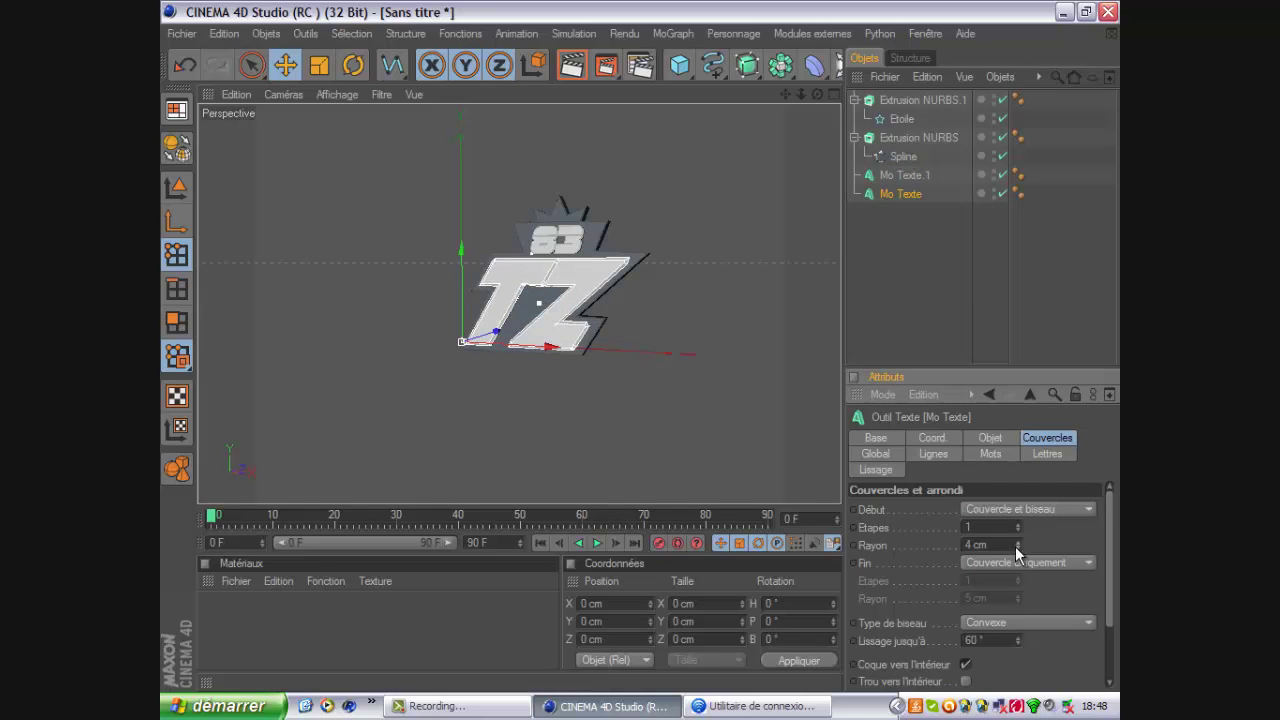
left_click(1017, 548)
left_click(1017, 548)
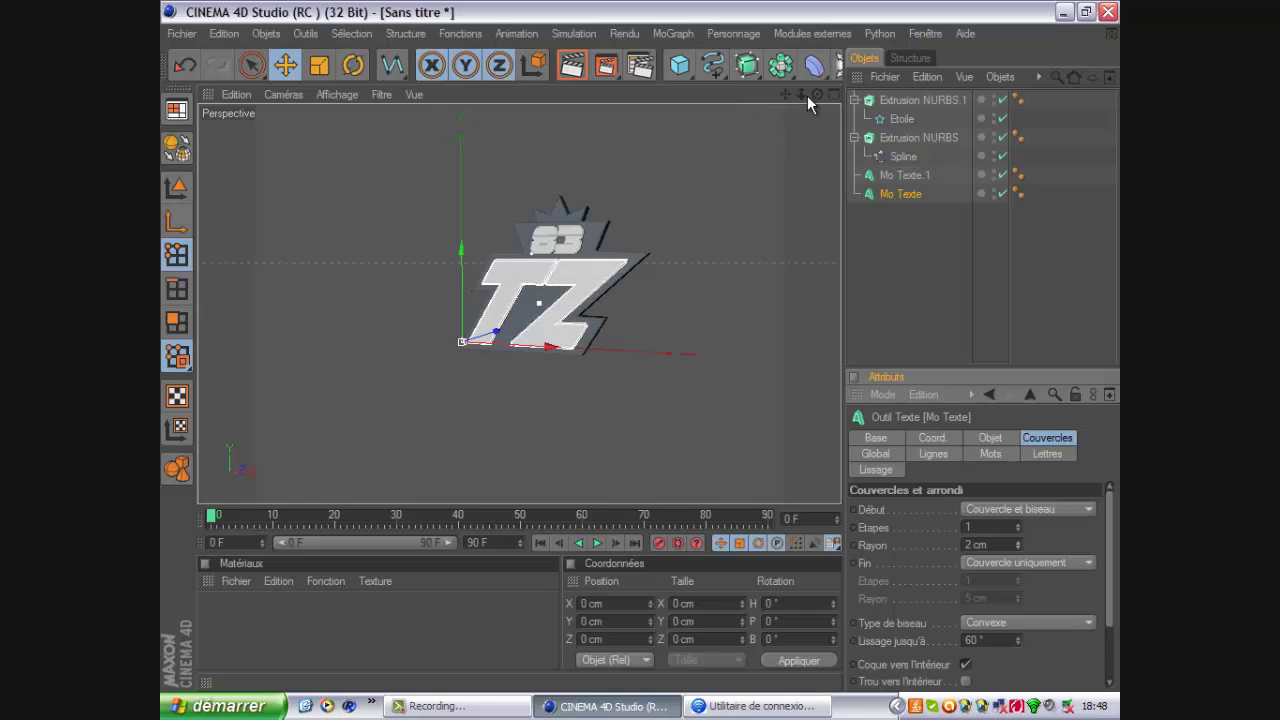
left_click_drag(817, 94, 640, 345)
left_click(901, 118)
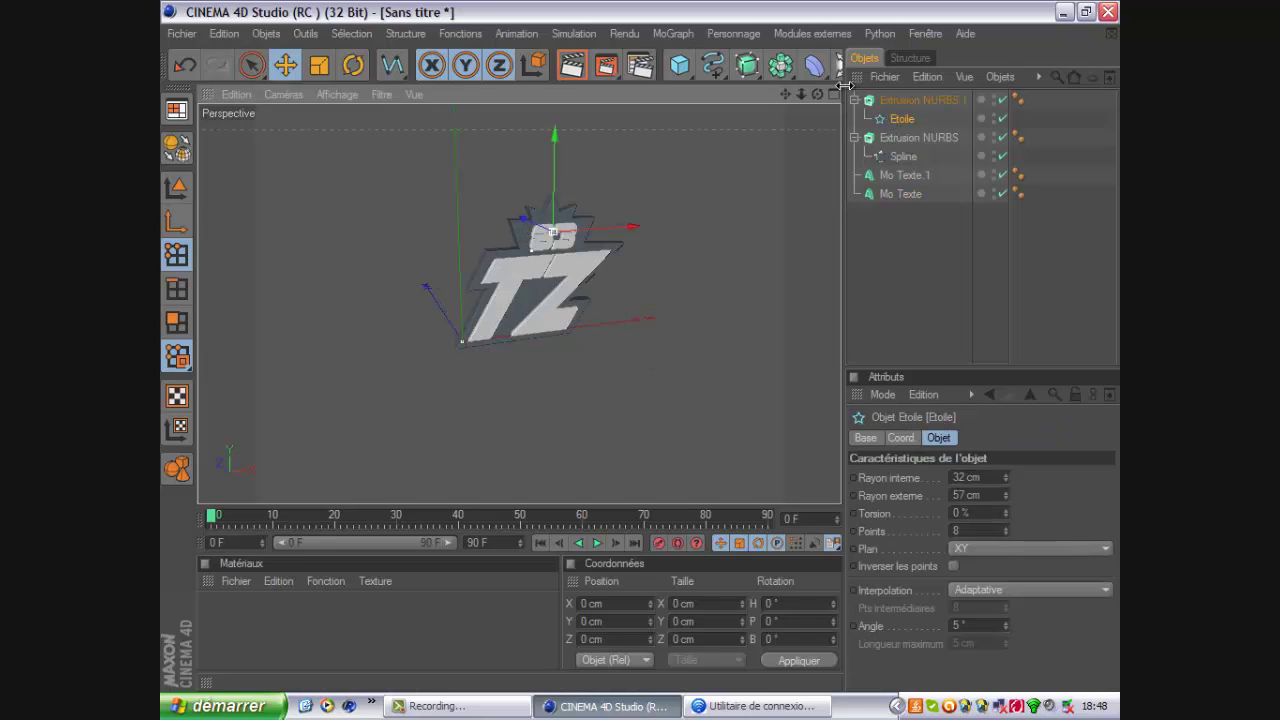
Step: Face the logo head-on, nudge the star slightly along X, and check with a test render
left_click_drag(820, 94, 639, 346)
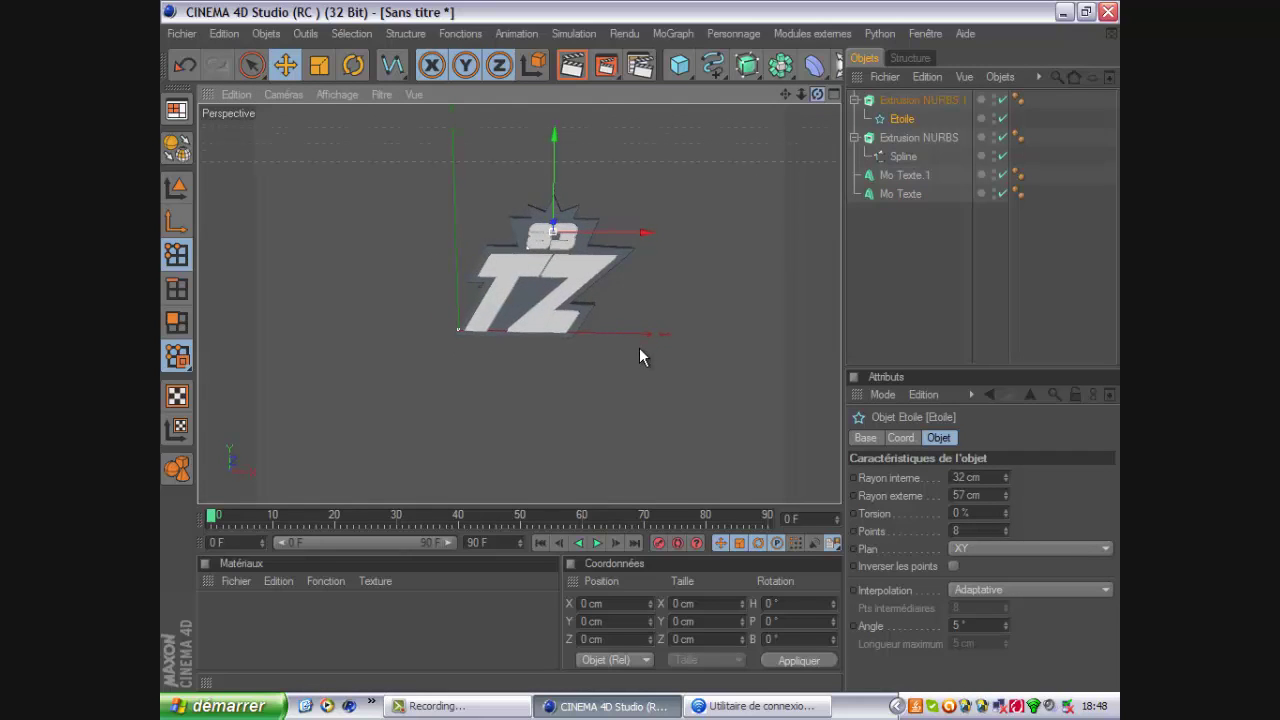
left_click(578, 72)
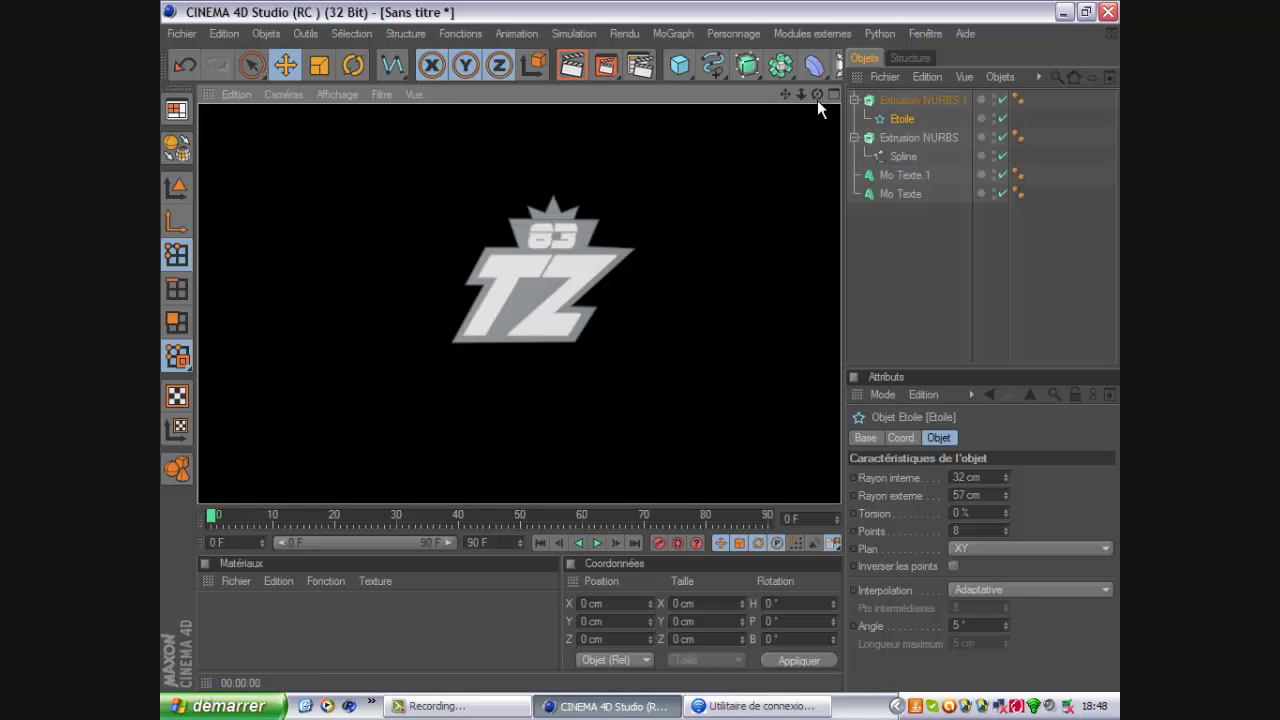
left_click_drag(801, 94, 640, 346)
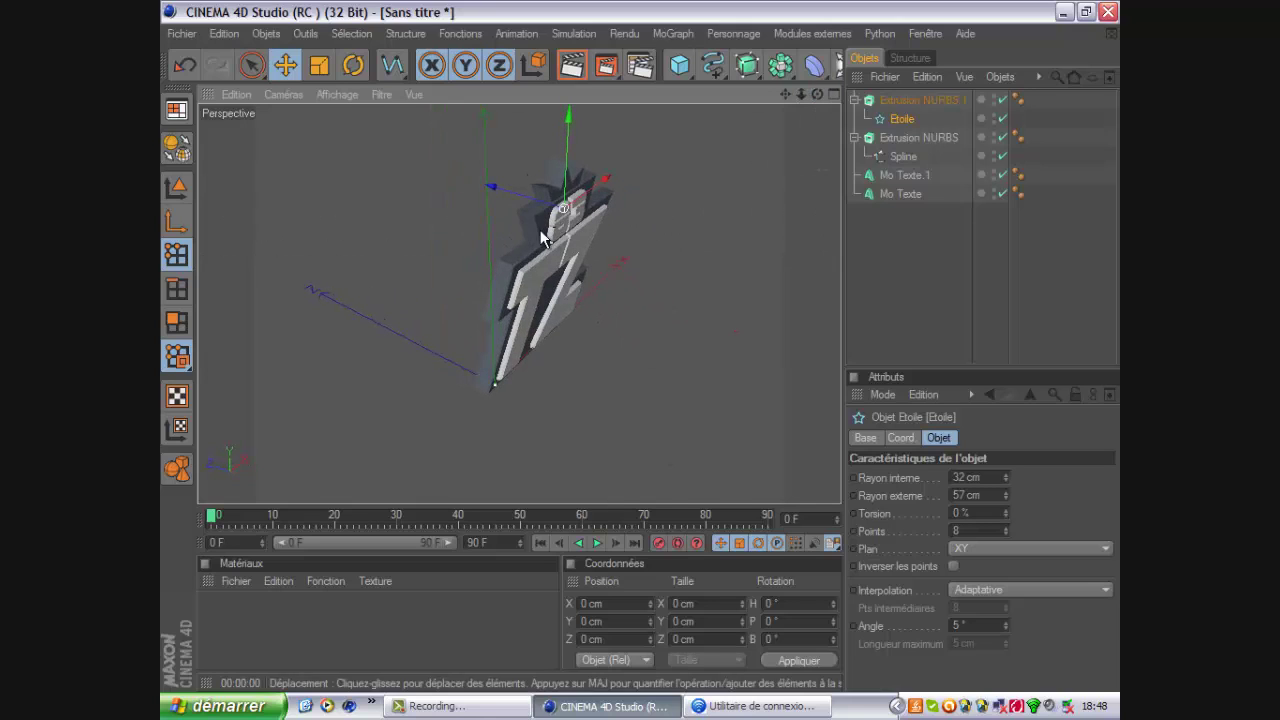
left_click_drag(518, 208, 643, 355)
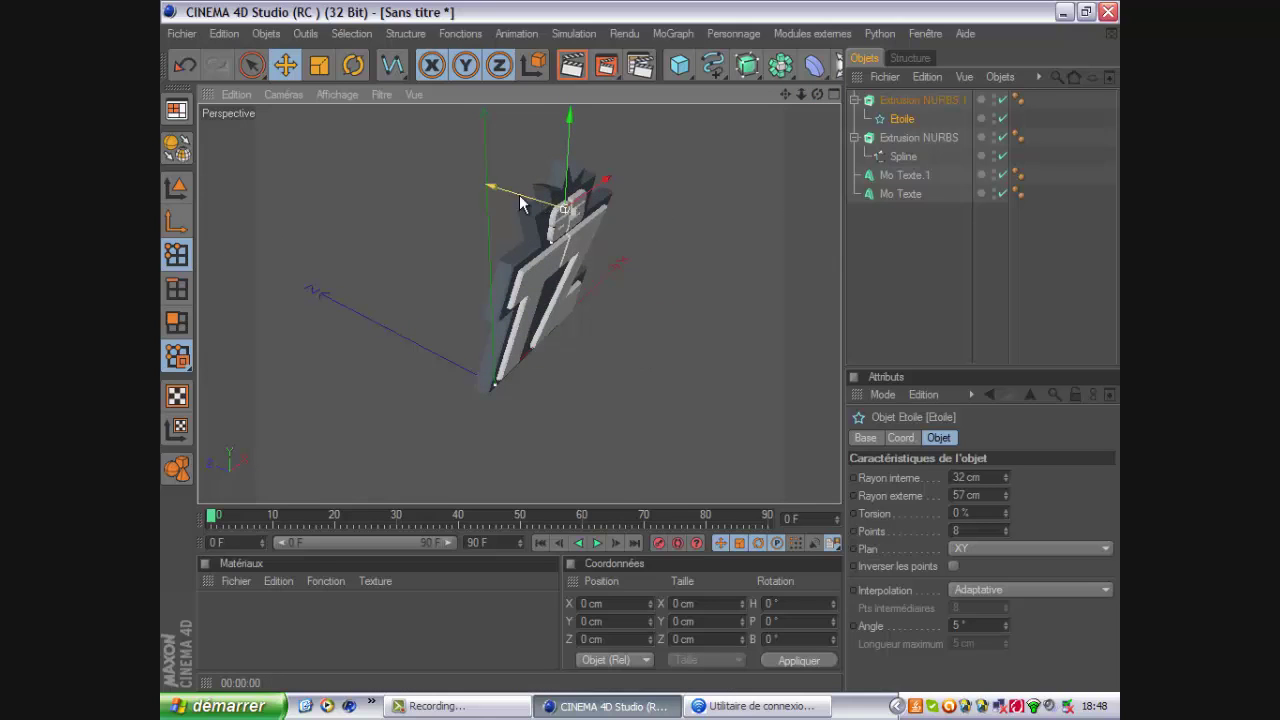
left_click_drag(818, 97, 638, 345)
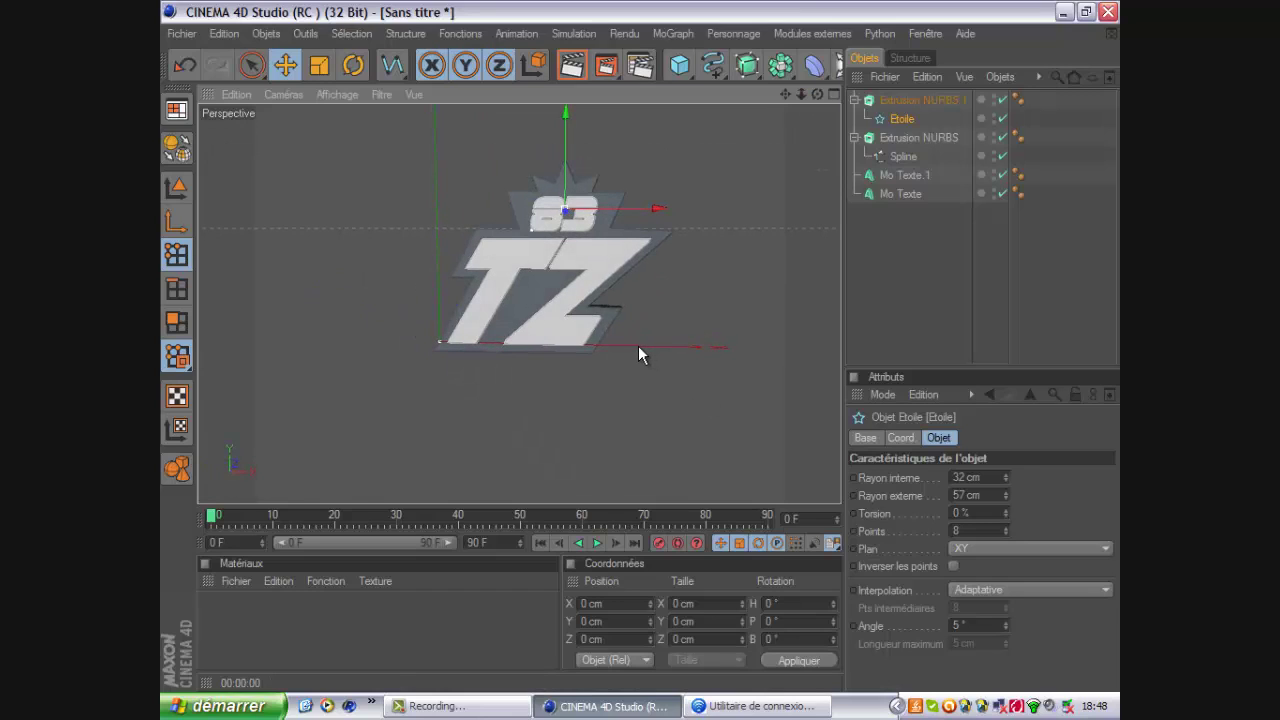
left_click(575, 70)
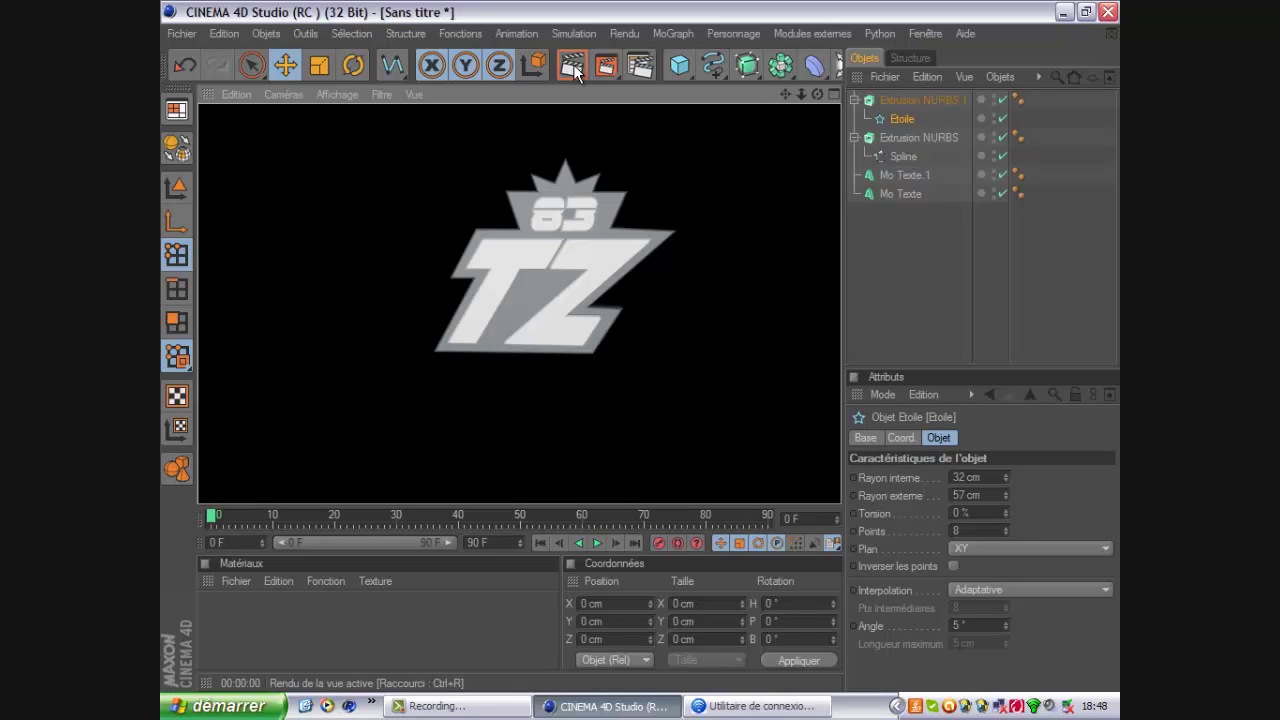
left_click(816, 92)
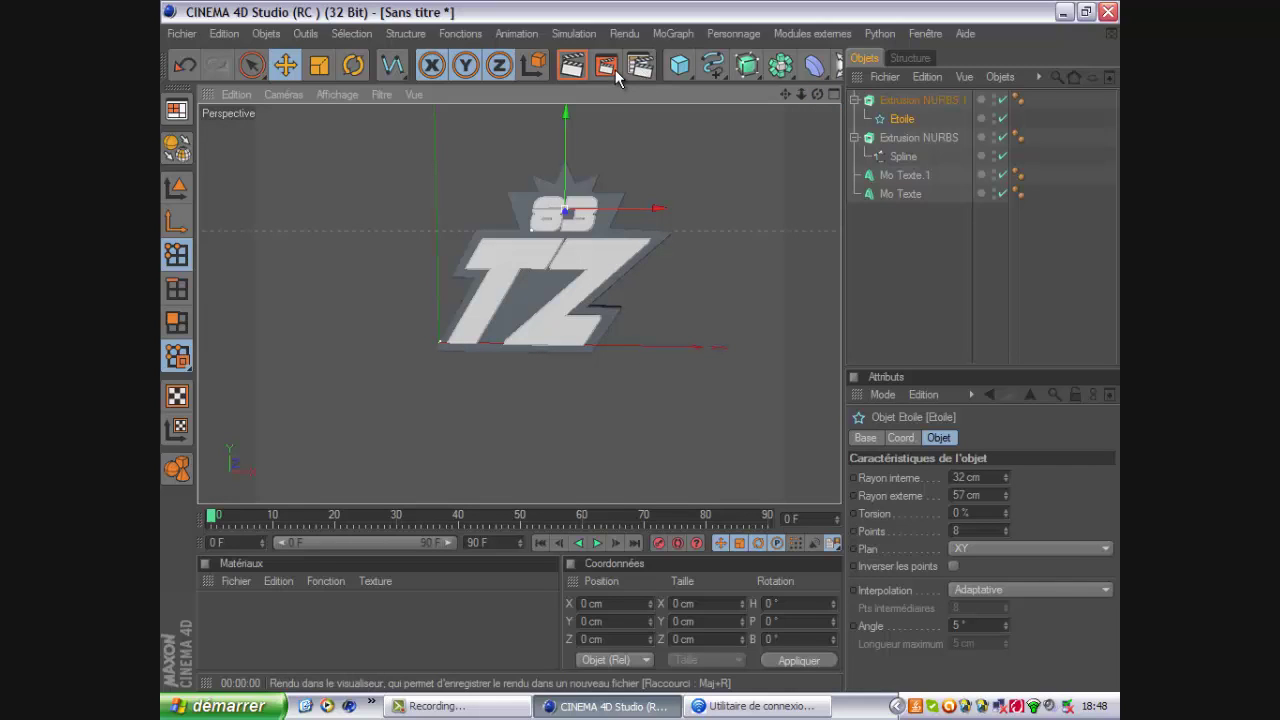
Step: Create materials Mat and Mat.1 in the Materials manager, deleting an extra duplicate
double_click(238, 627)
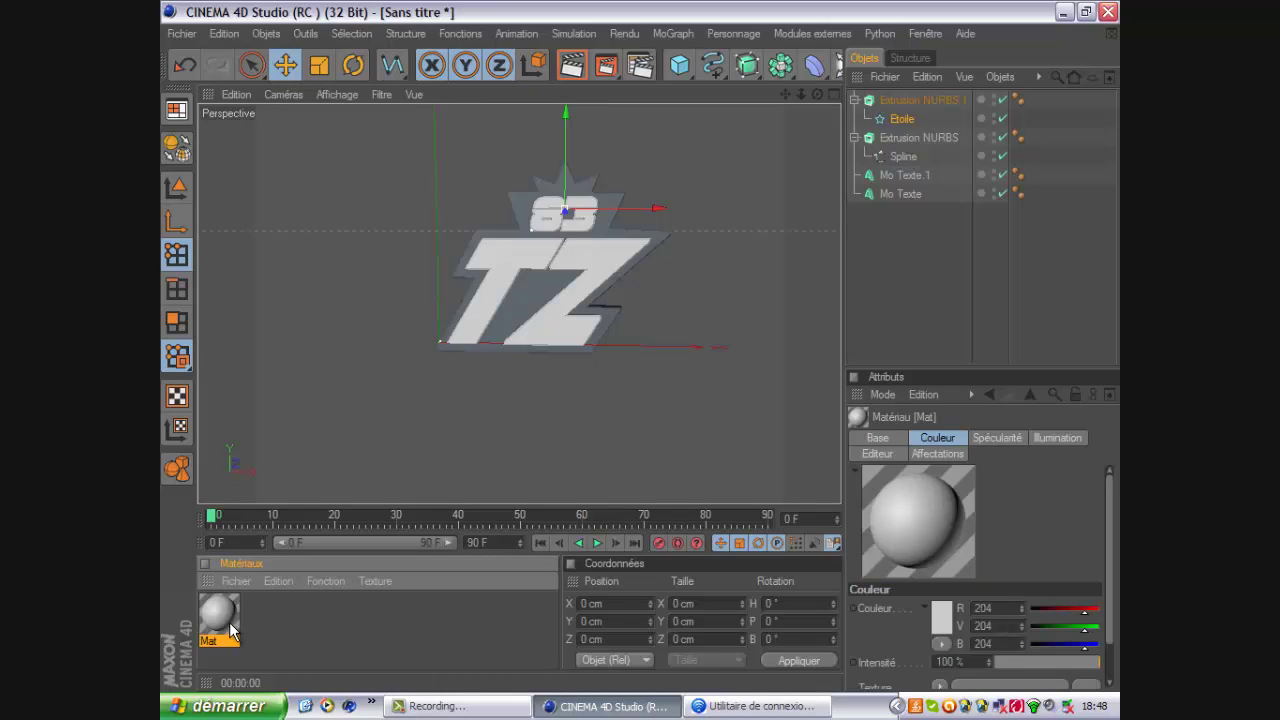
double_click(340, 601)
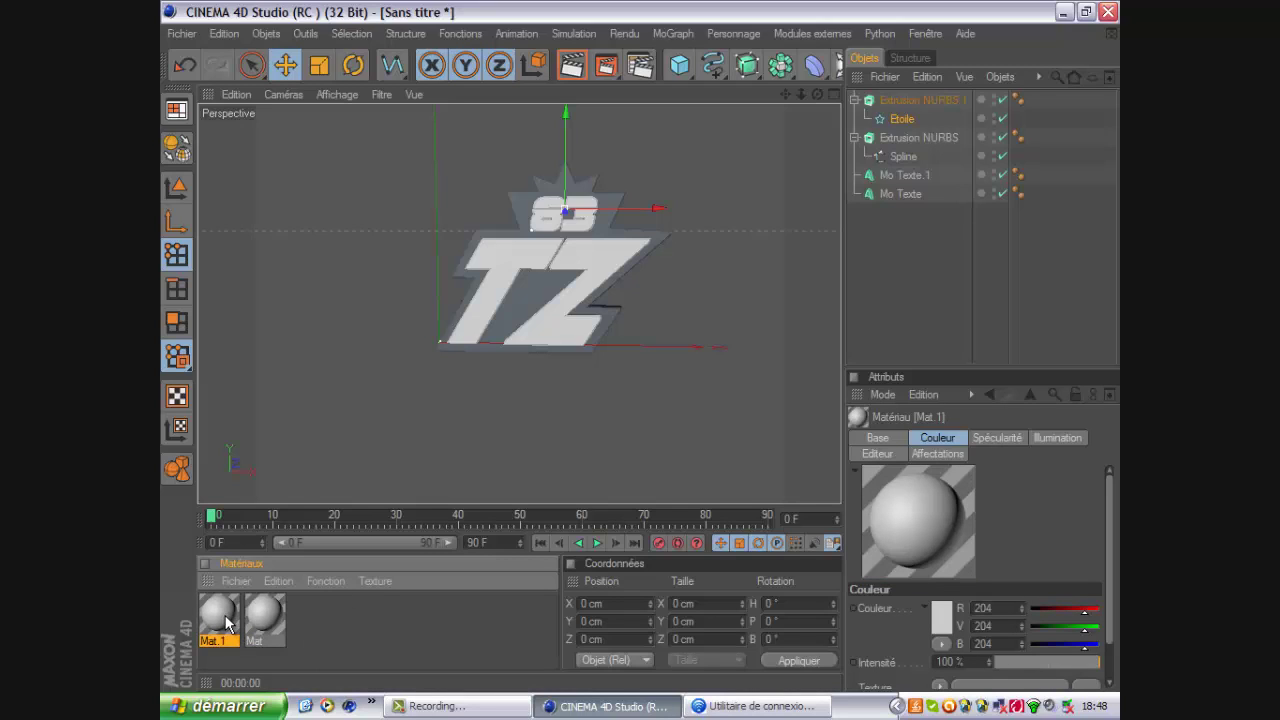
key("Delete")
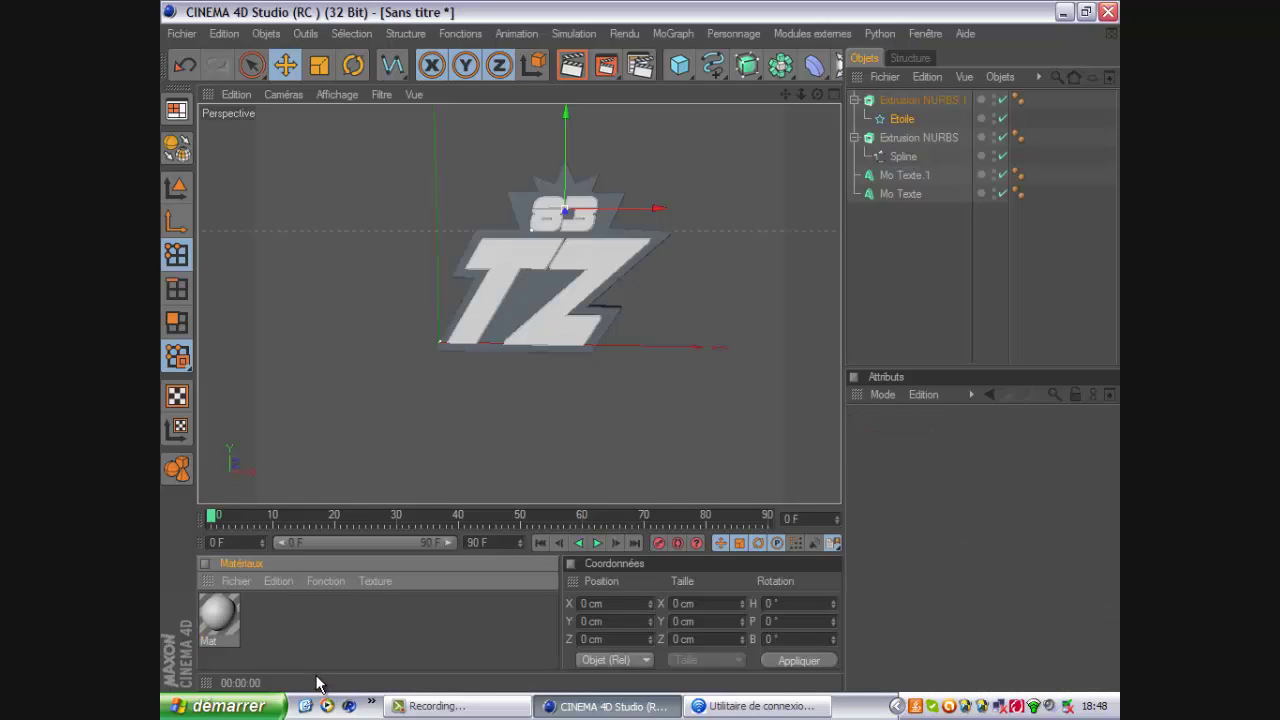
left_click(225, 607)
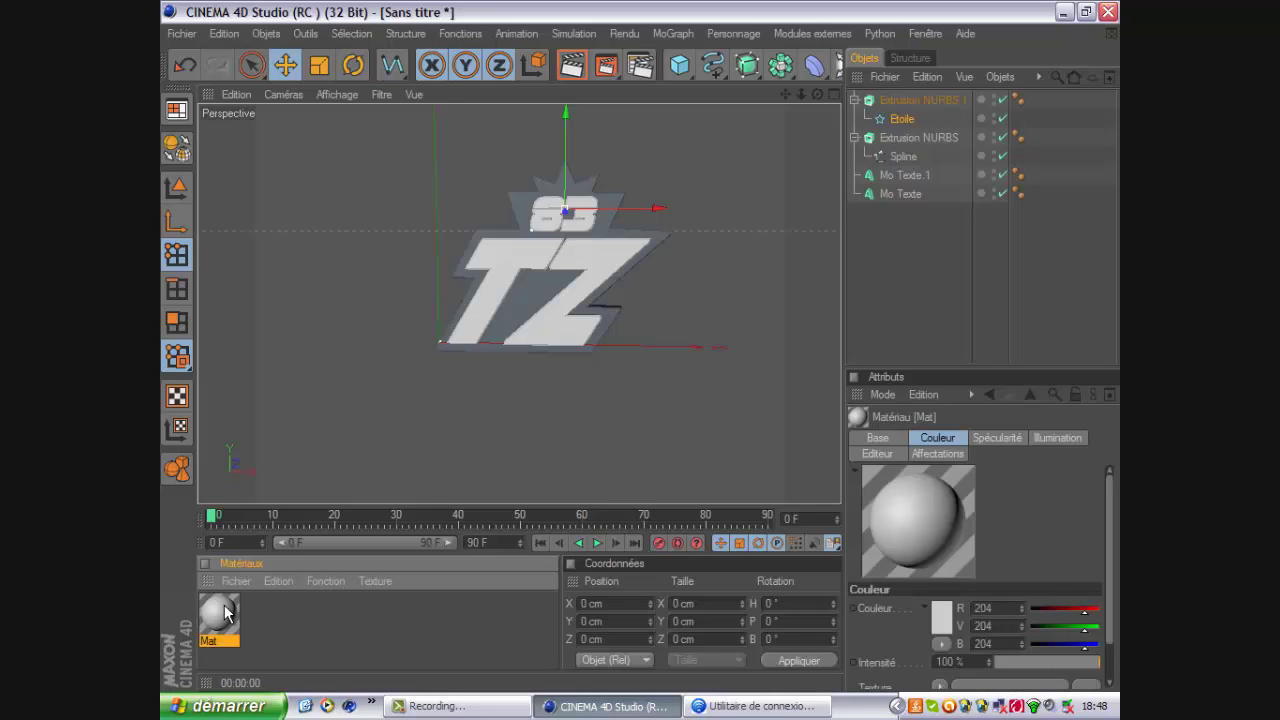
double_click(260, 613)
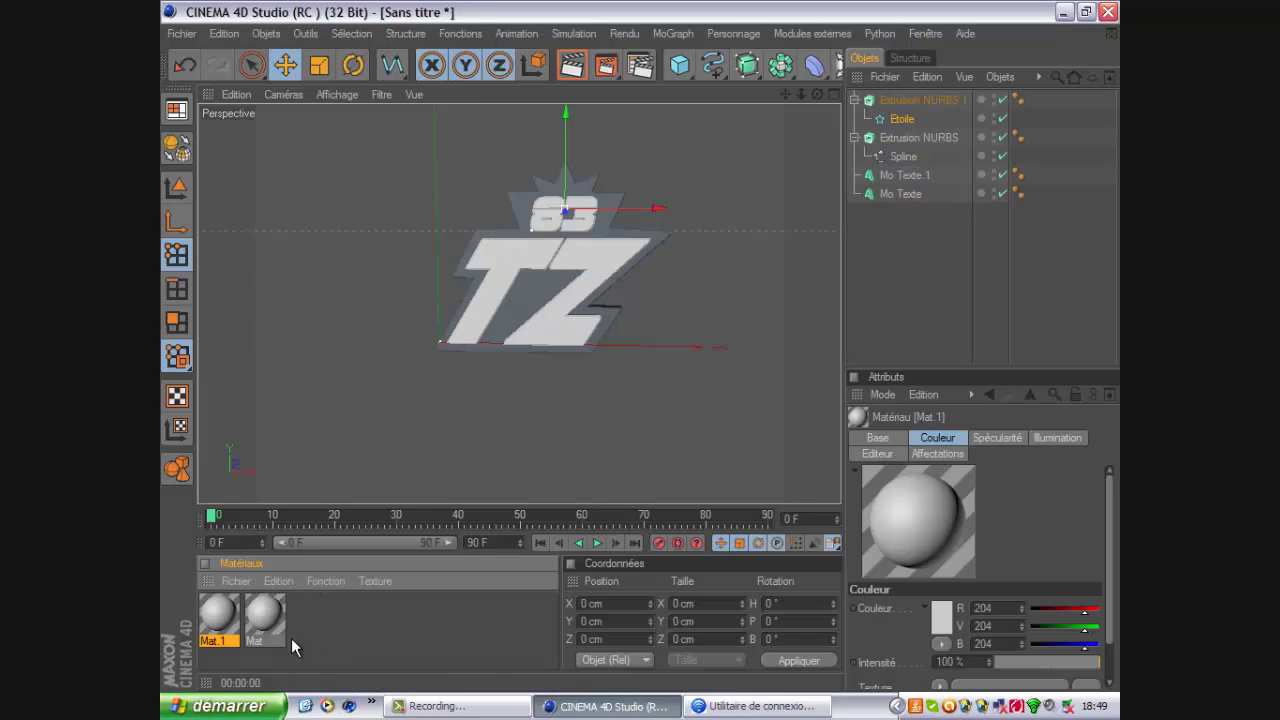
Step: Set Mat.1's colour to blue, RGB 40/113/139, in the Material Editor
double_click(229, 615)
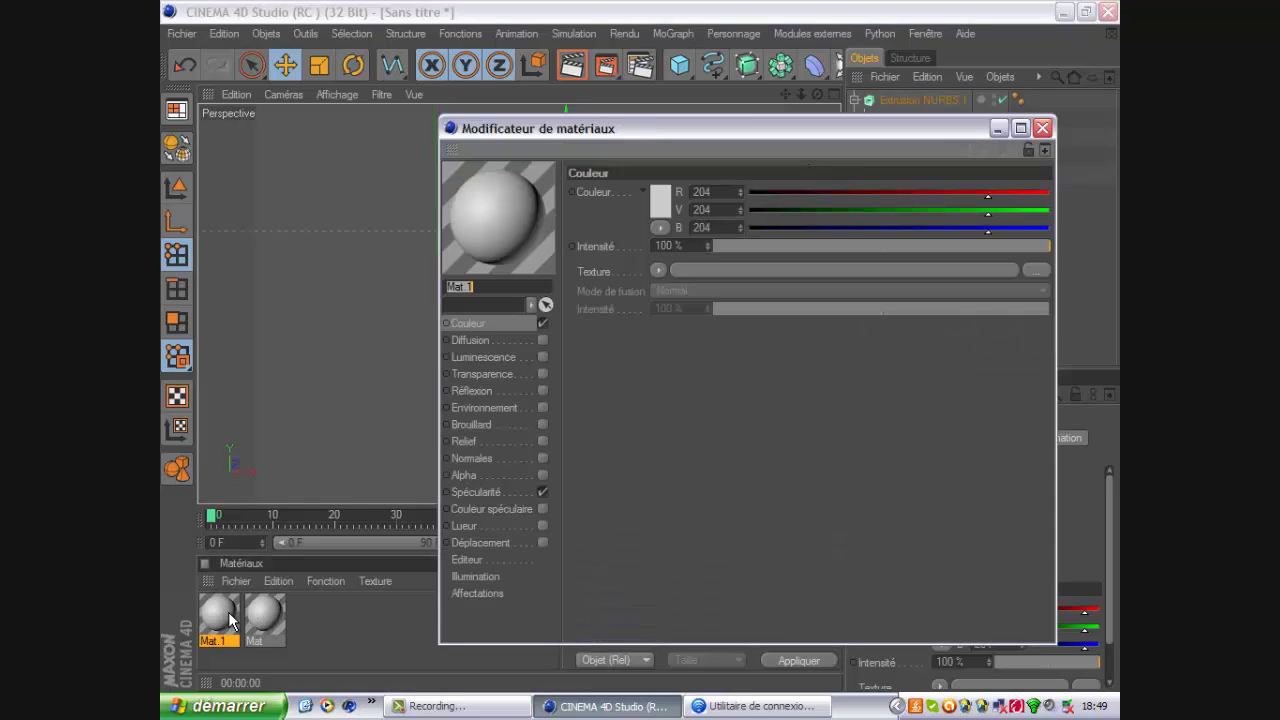
left_click(660, 205)
left_click(704, 144)
left_click(644, 200)
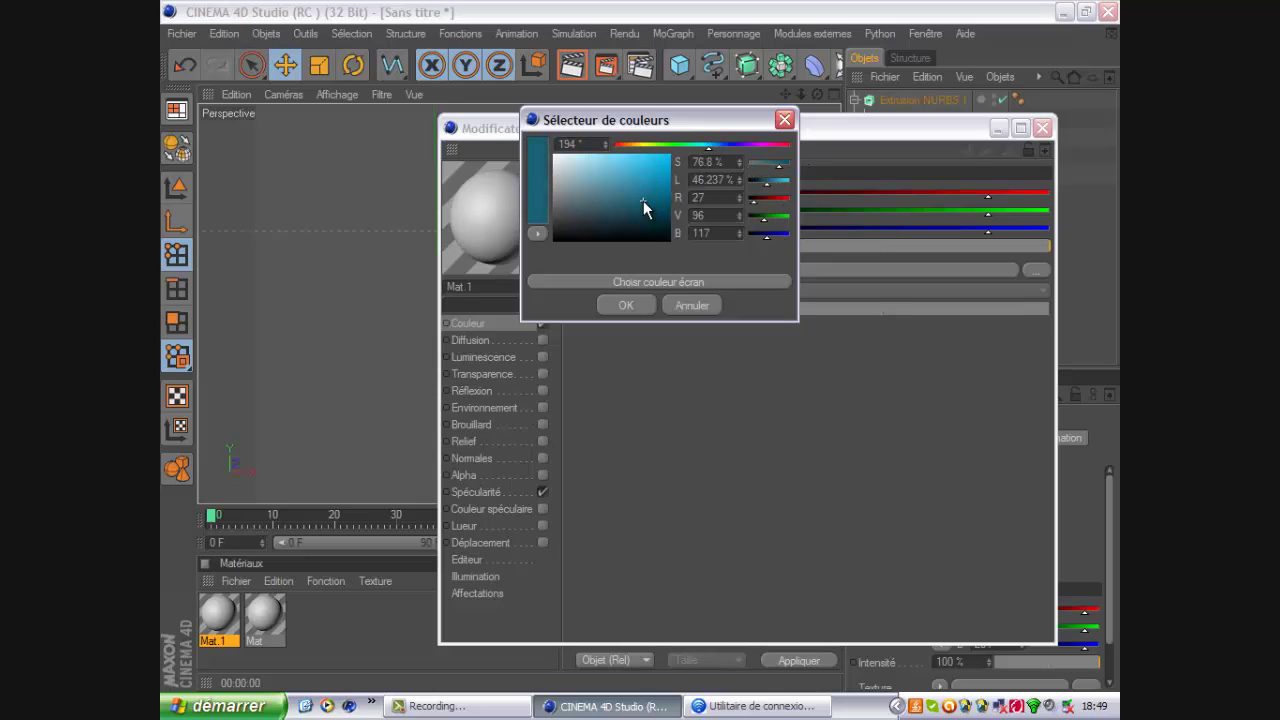
left_click(780, 128)
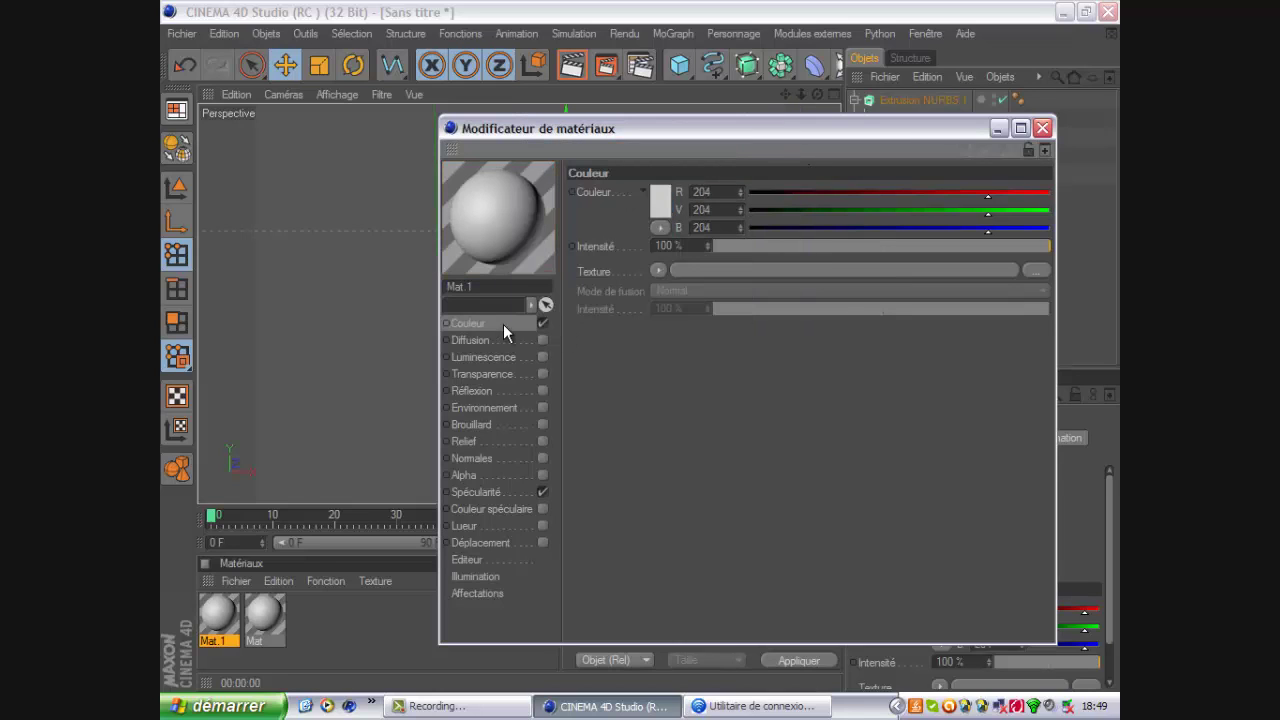
left_click(660, 200)
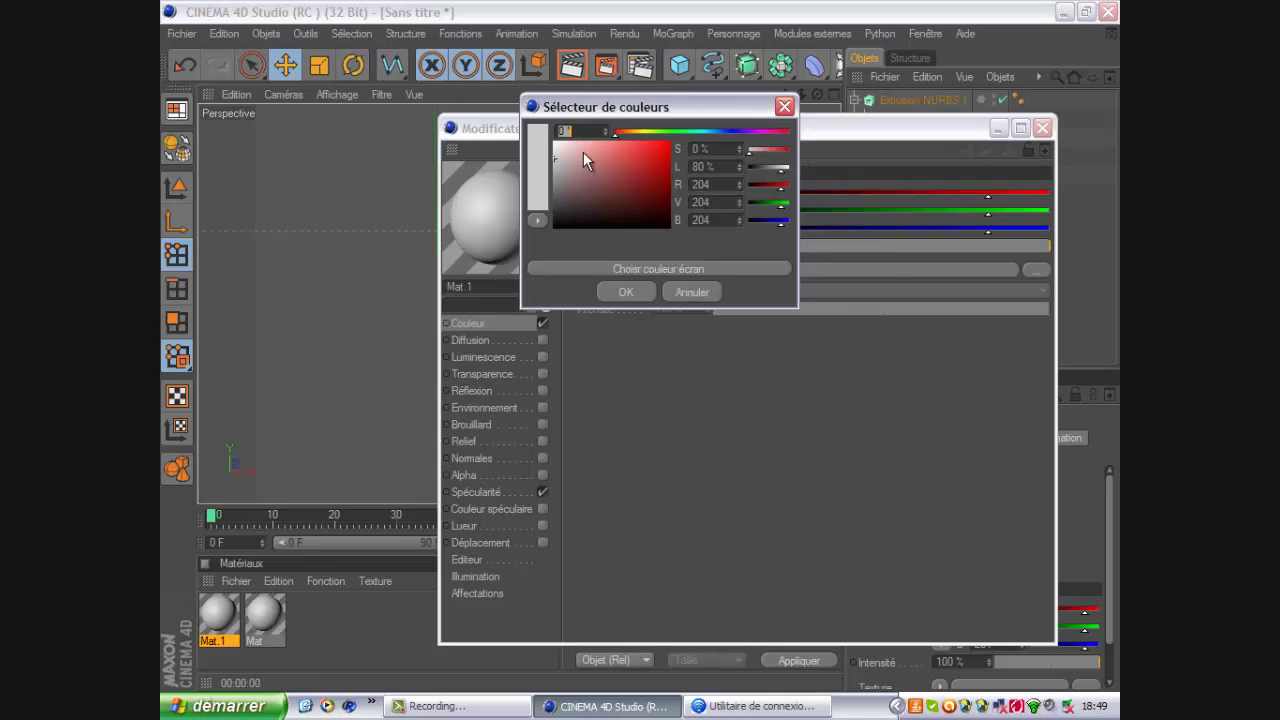
mouse_move(672, 131)
left_mouse_down()
mouse_move(702, 131)
mouse_move(651, 164)
left_mouse_up()
left_click_drag(703, 131, 709, 131)
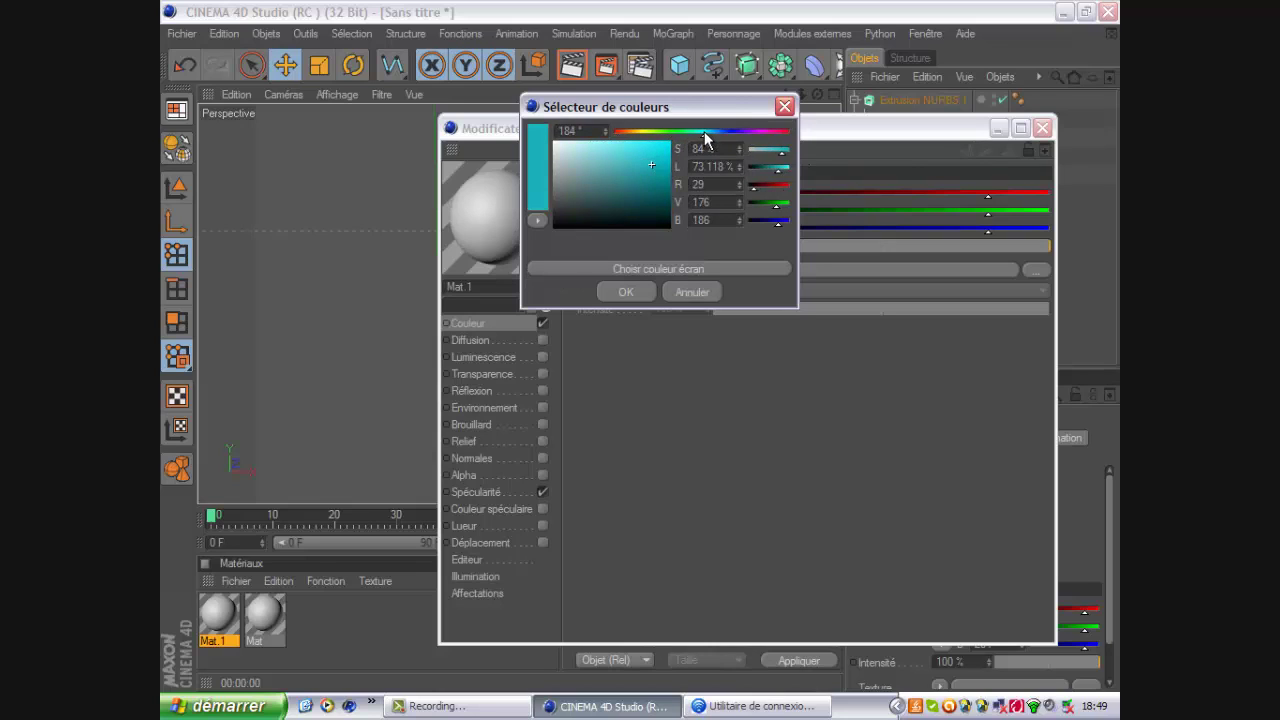
left_click_drag(646, 170, 637, 182)
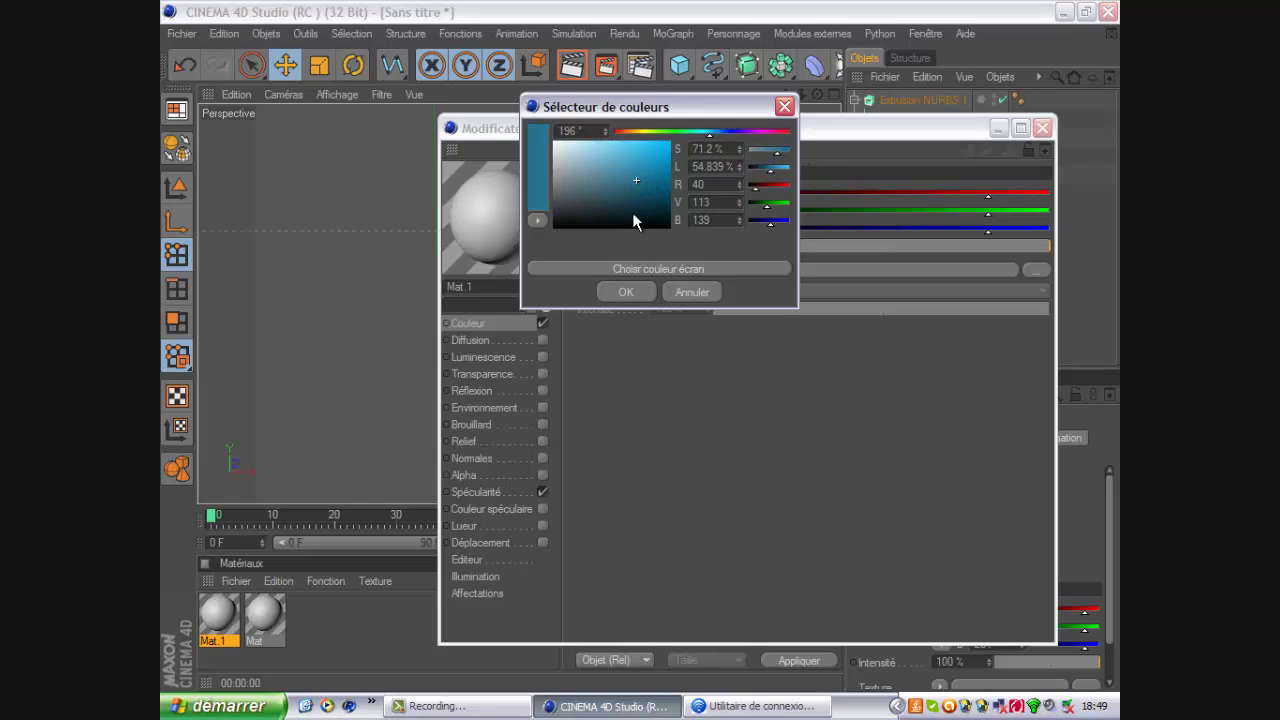
left_click(627, 292)
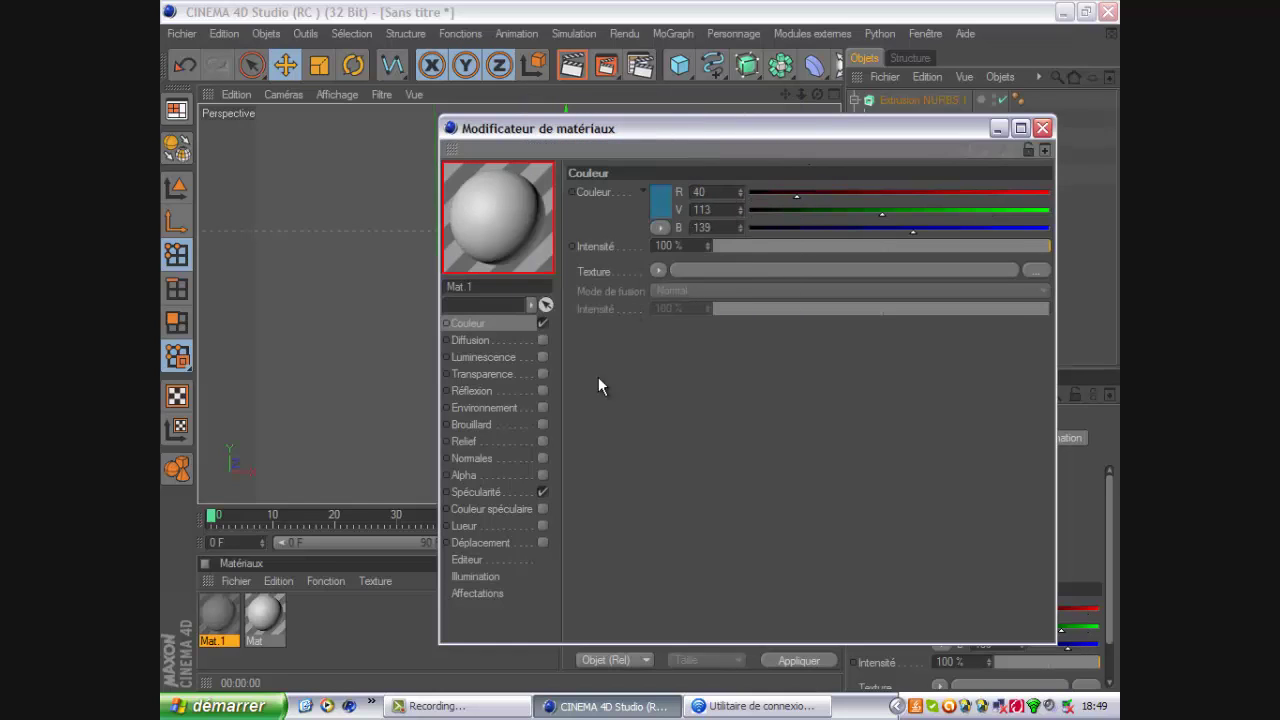
Step: Enable Mat.1's reflection at 20% intensity with a Fresnel texture
left_click(542, 390)
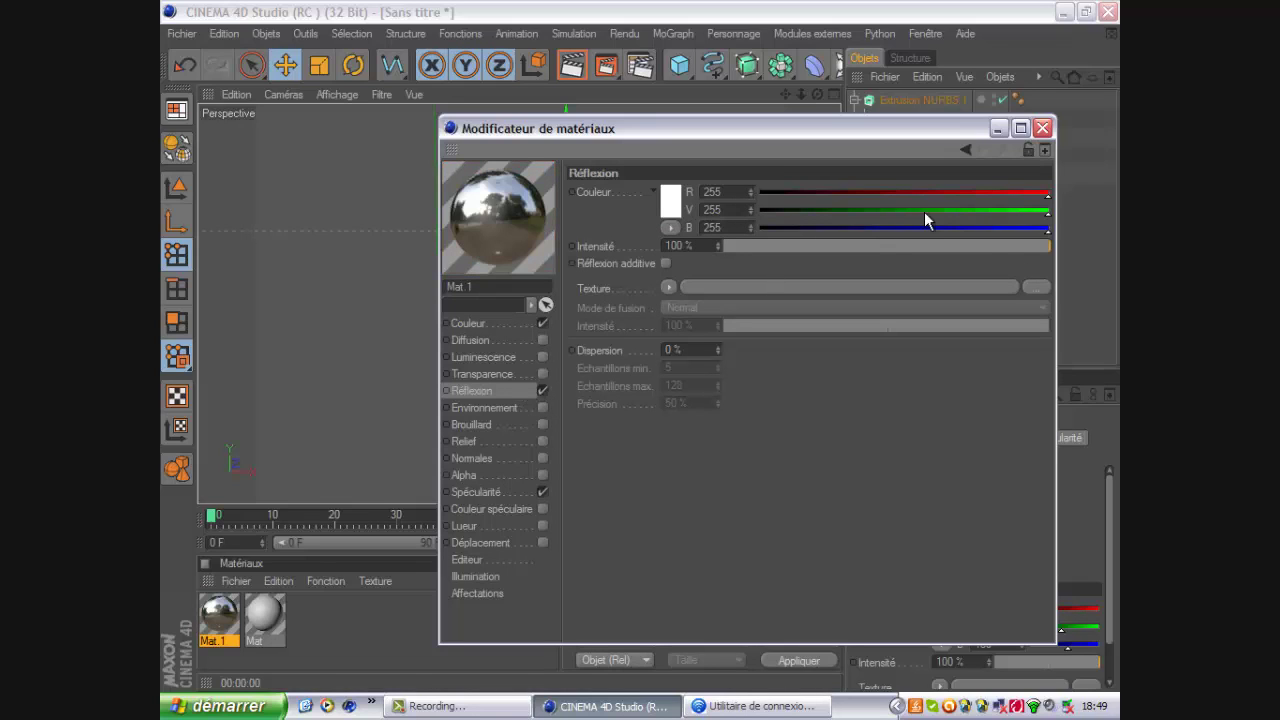
left_click_drag(1021, 249, 807, 248)
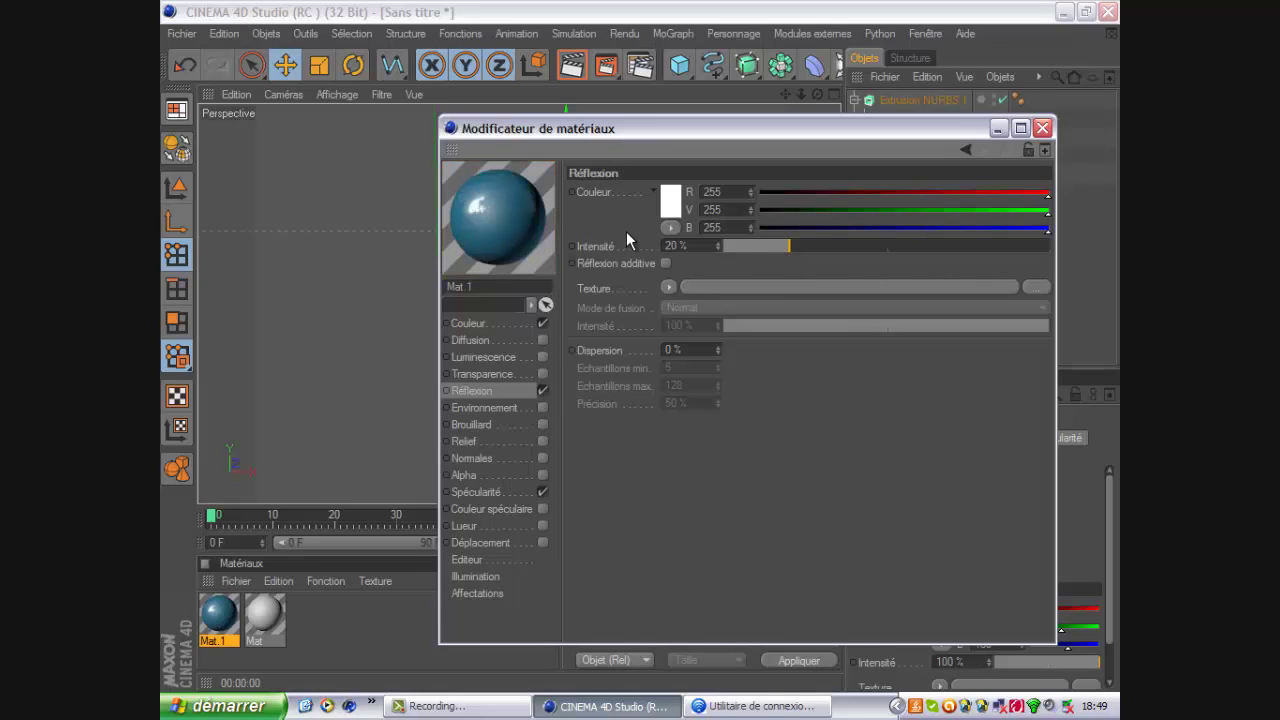
left_click(668, 287)
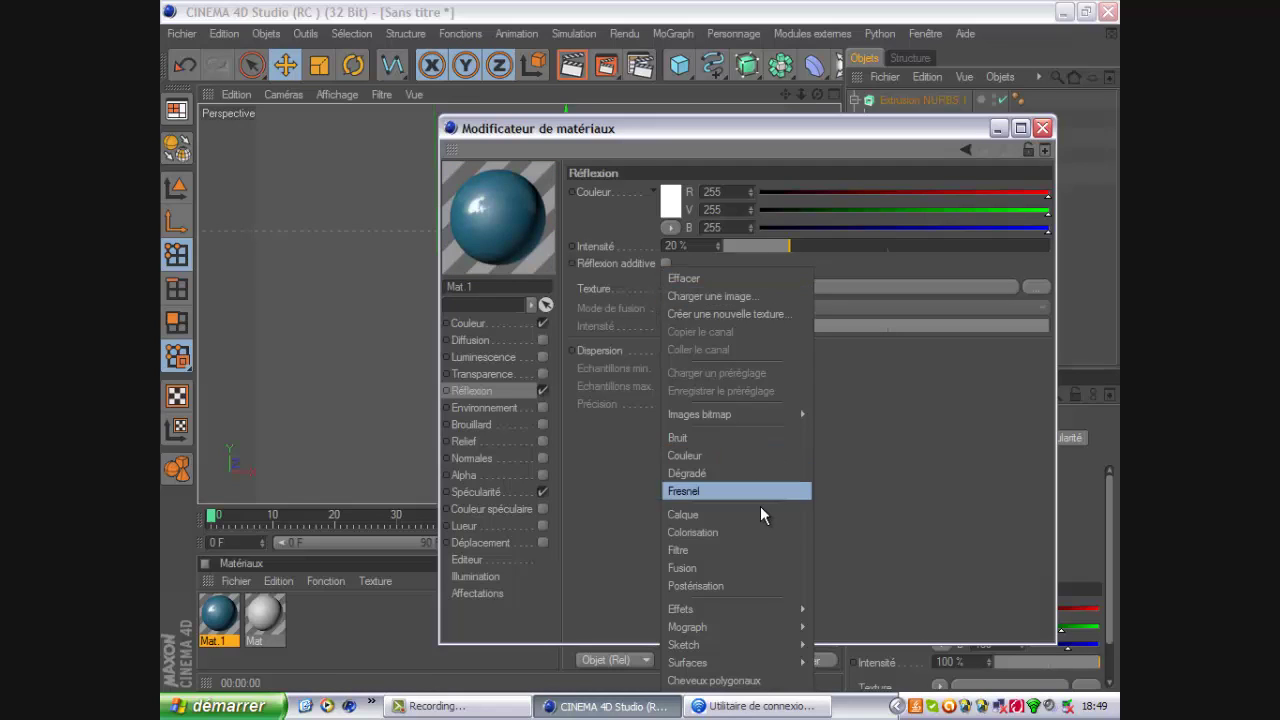
left_click(637, 437)
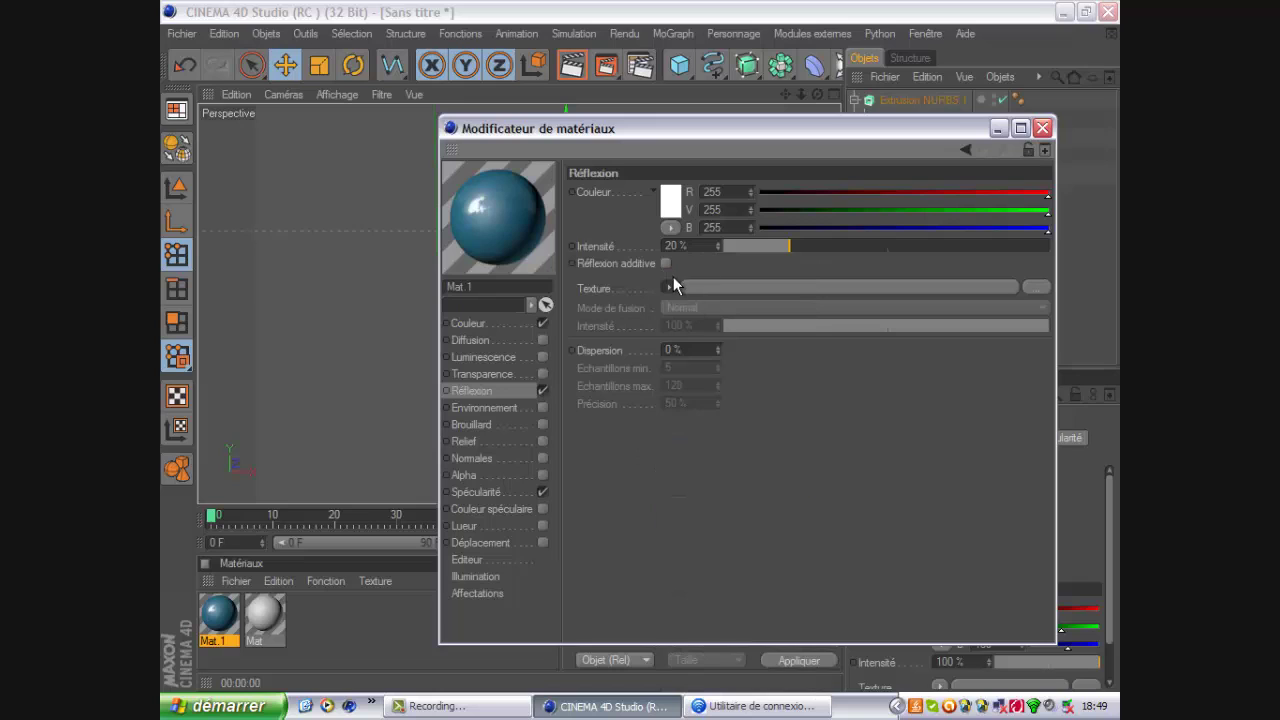
left_click(670, 287)
key("Escape")
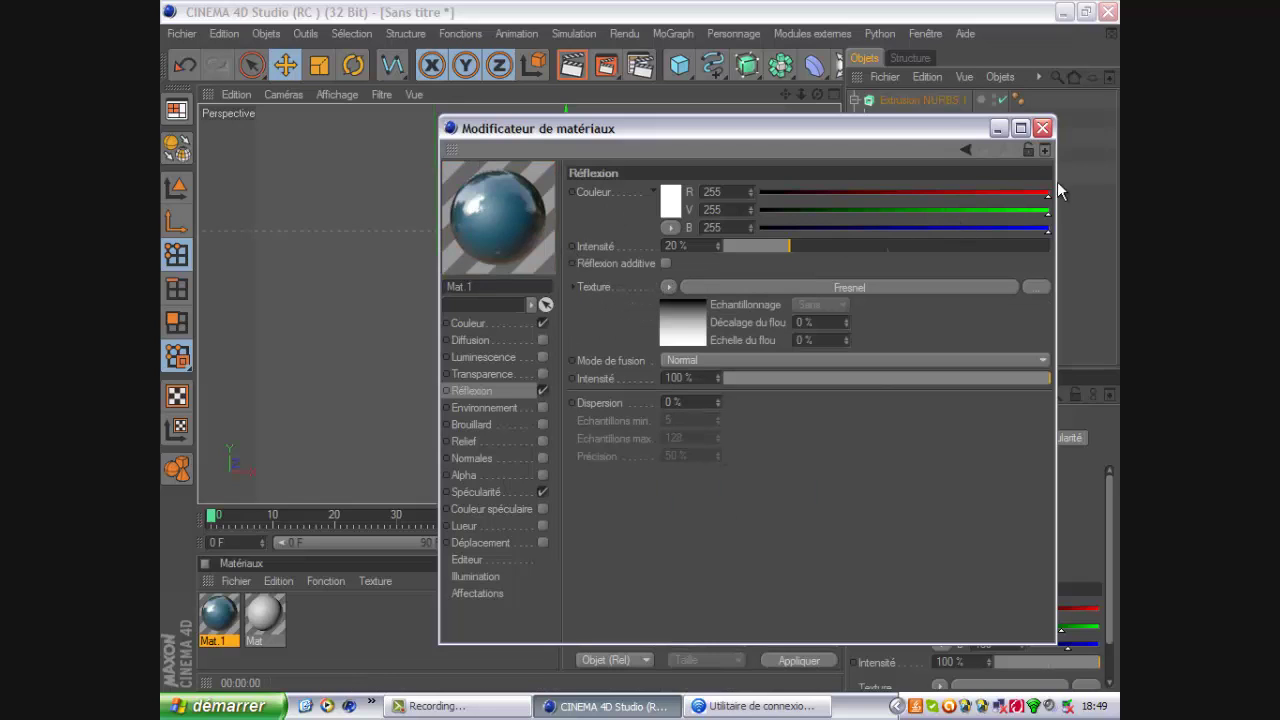
left_click(1043, 130)
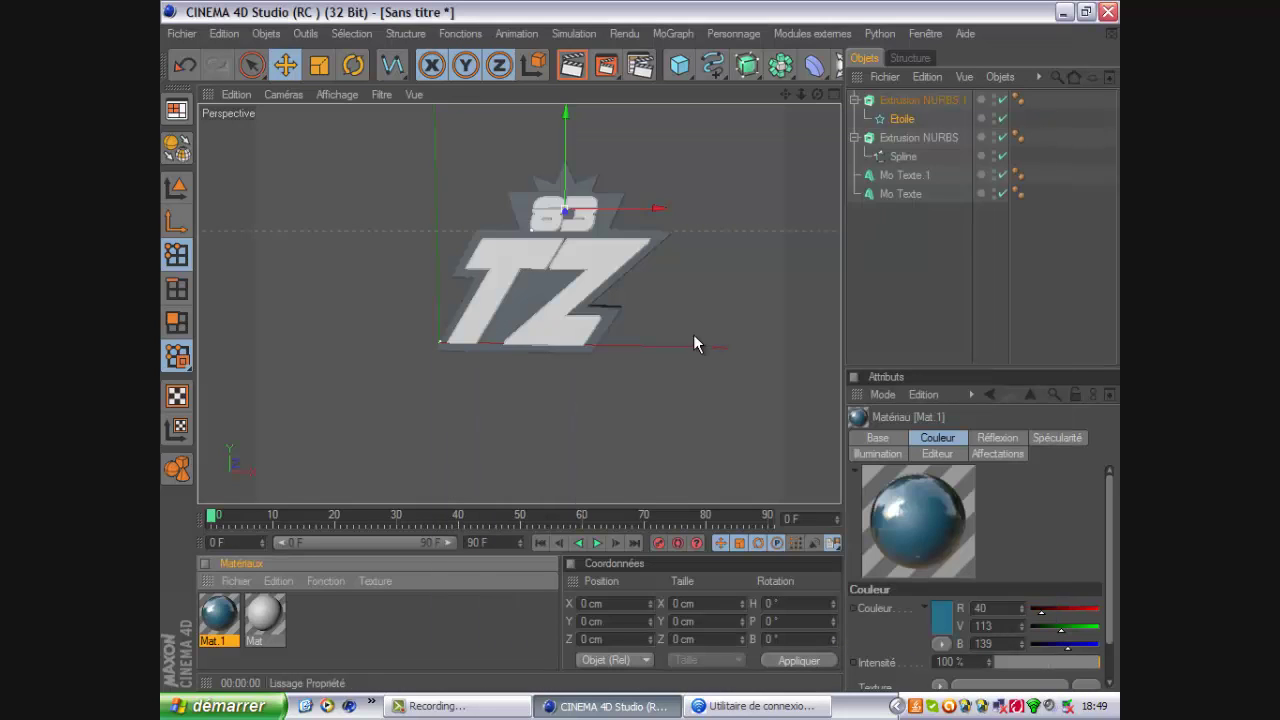
Step: Open the Mat material and set its colour to dark grey 35/35/35
double_click(266, 616)
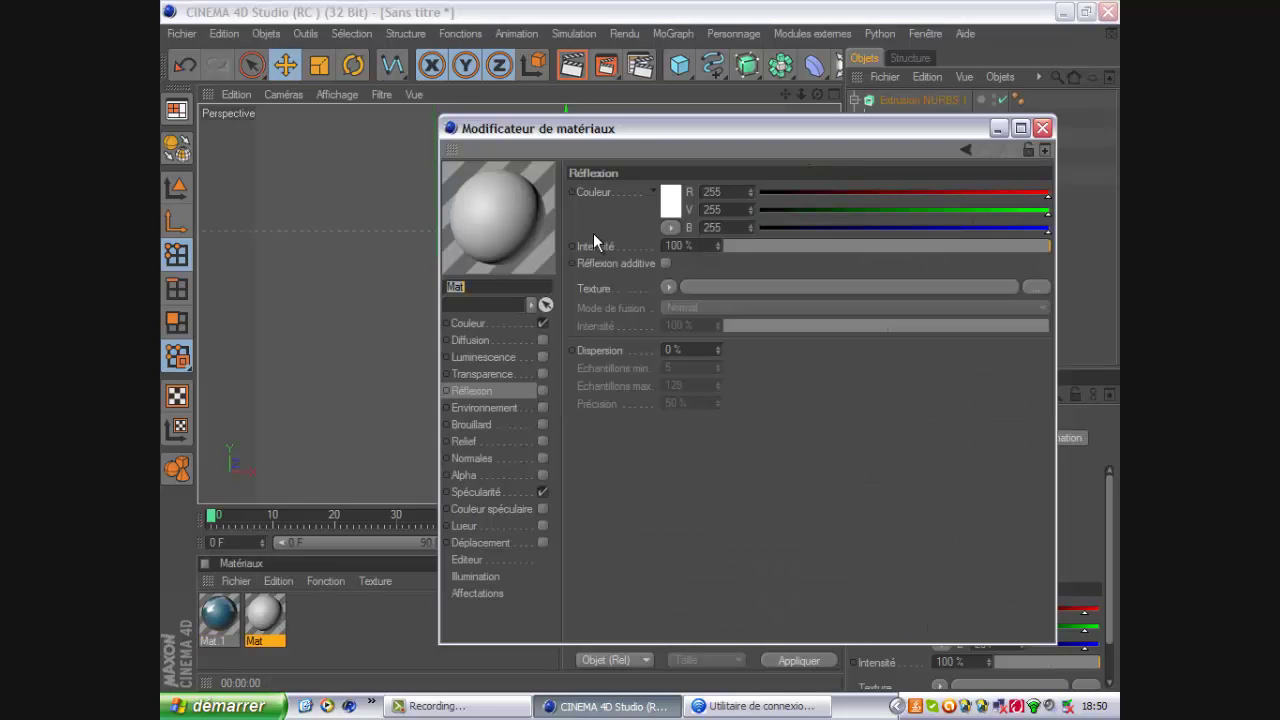
left_click(513, 325)
left_click(505, 405)
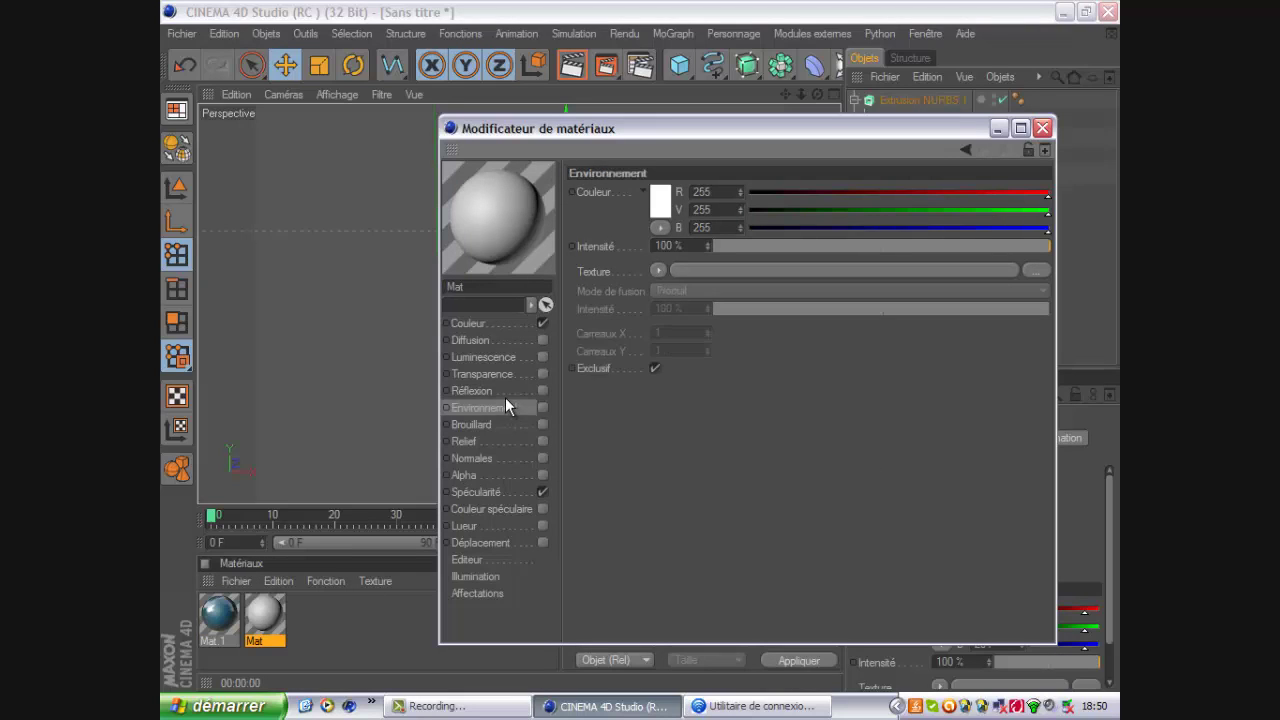
left_click(505, 393)
left_click(507, 326)
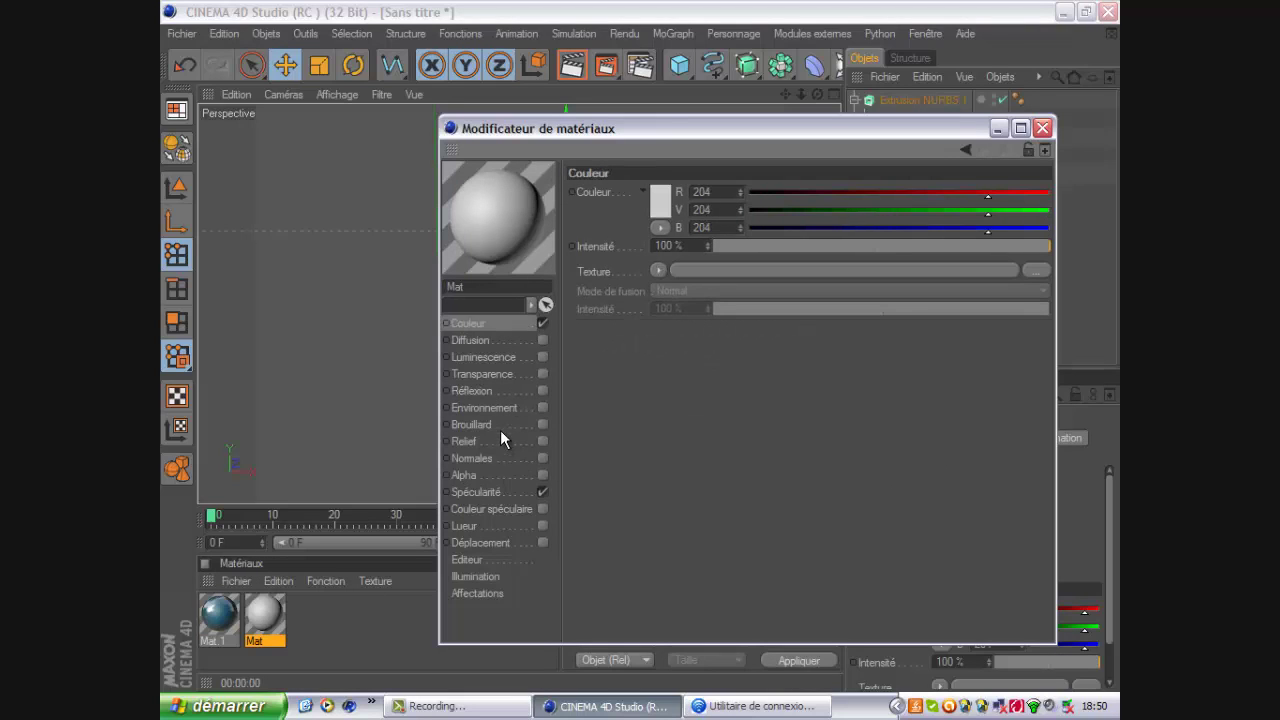
left_click(511, 391)
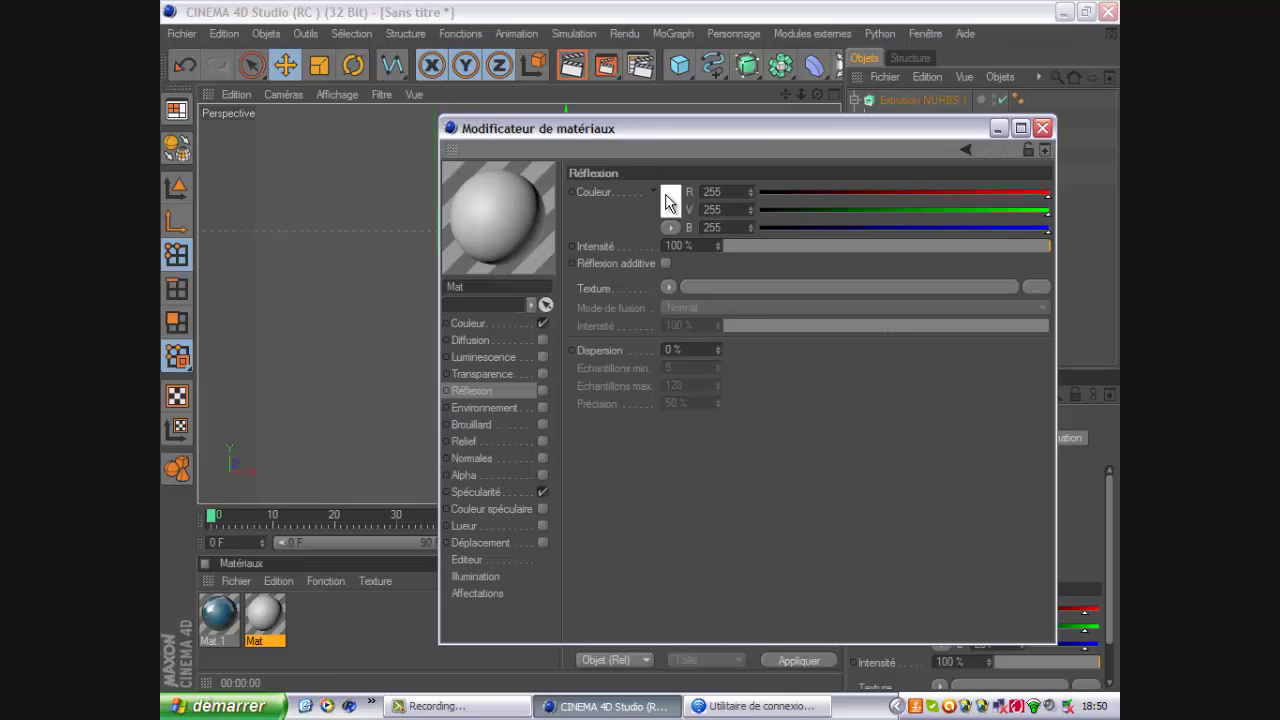
left_click(504, 322)
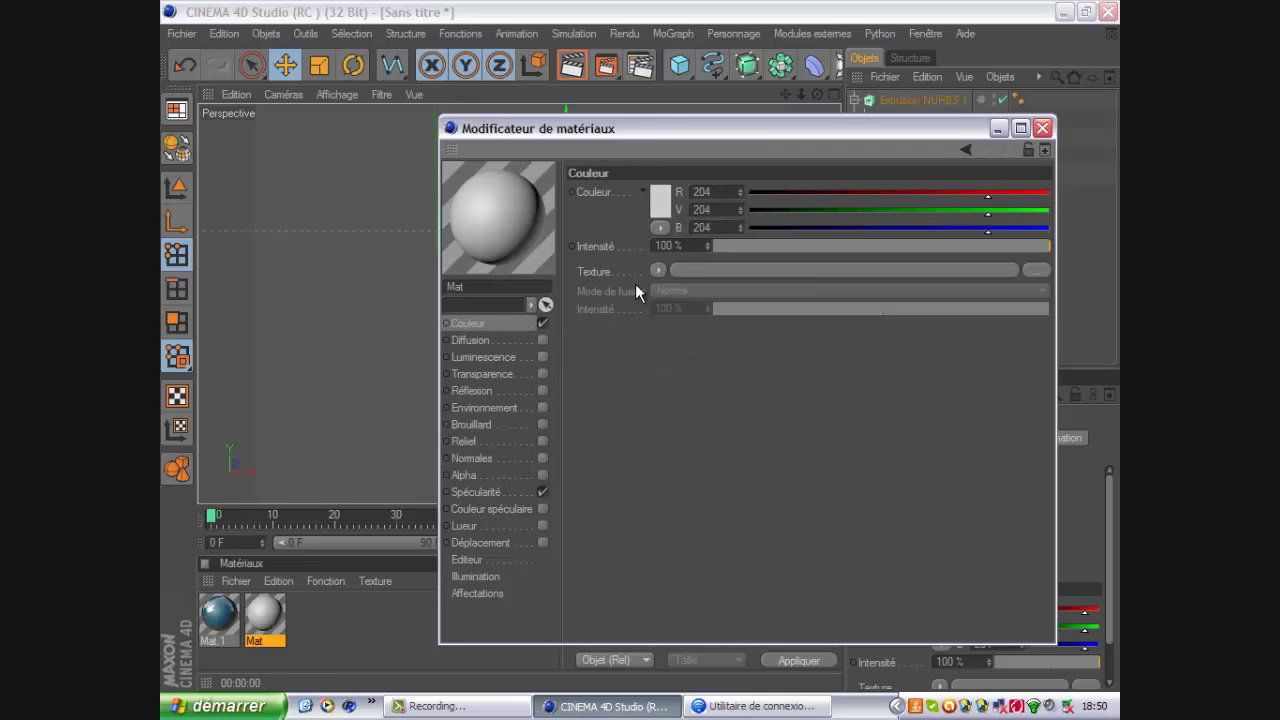
left_click(658, 199)
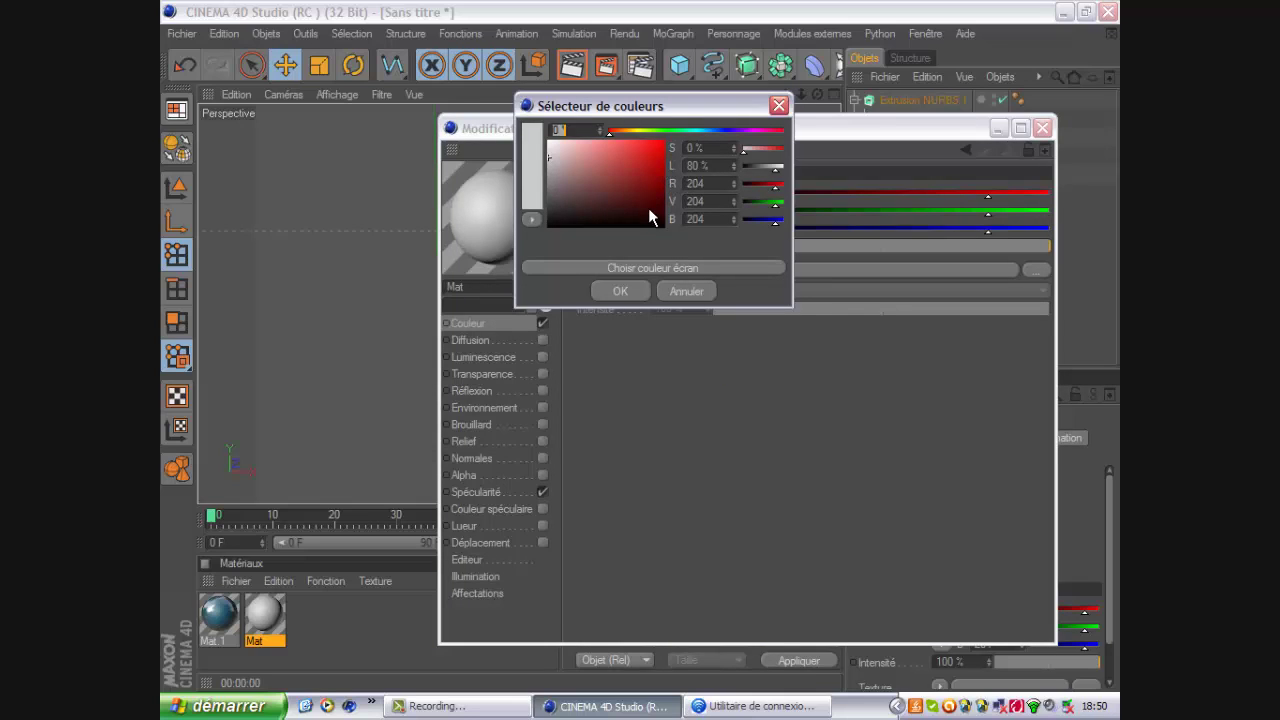
left_click_drag(648, 207, 545, 215)
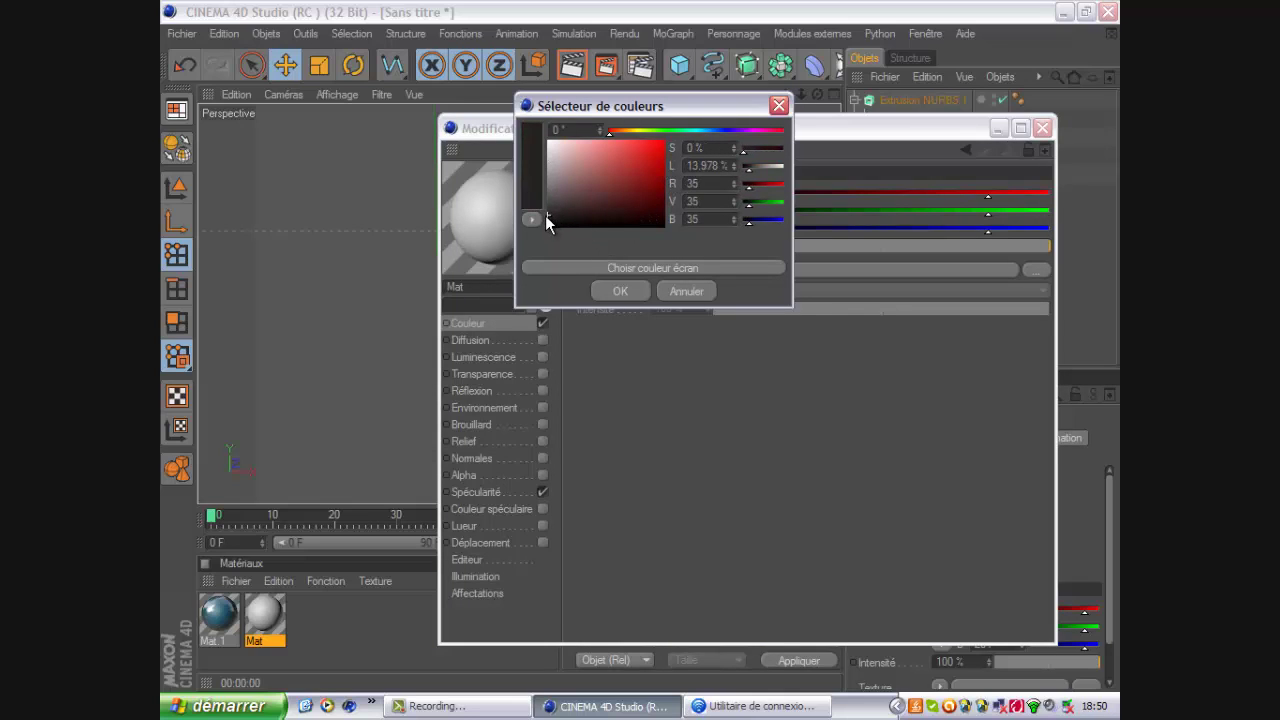
left_click(622, 292)
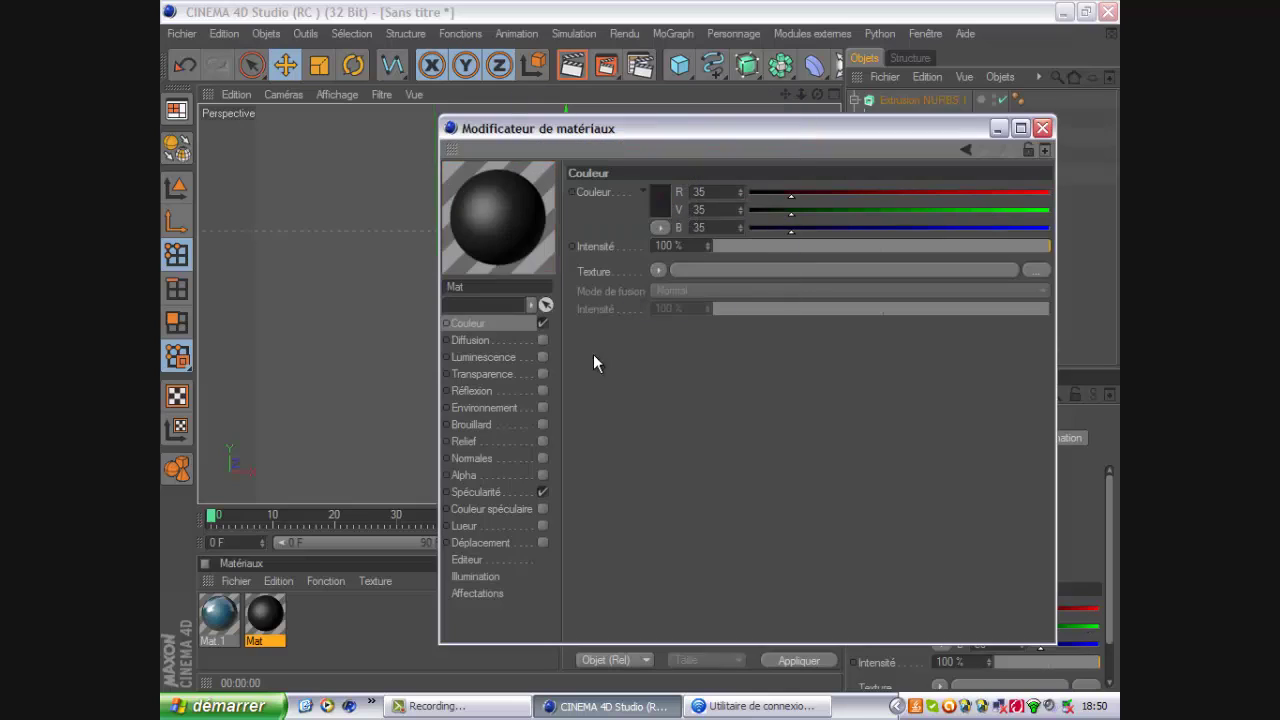
Step: Enable Mat's reflection at 20% with a Fresnel texture, then close the material editor
left_click(542, 391)
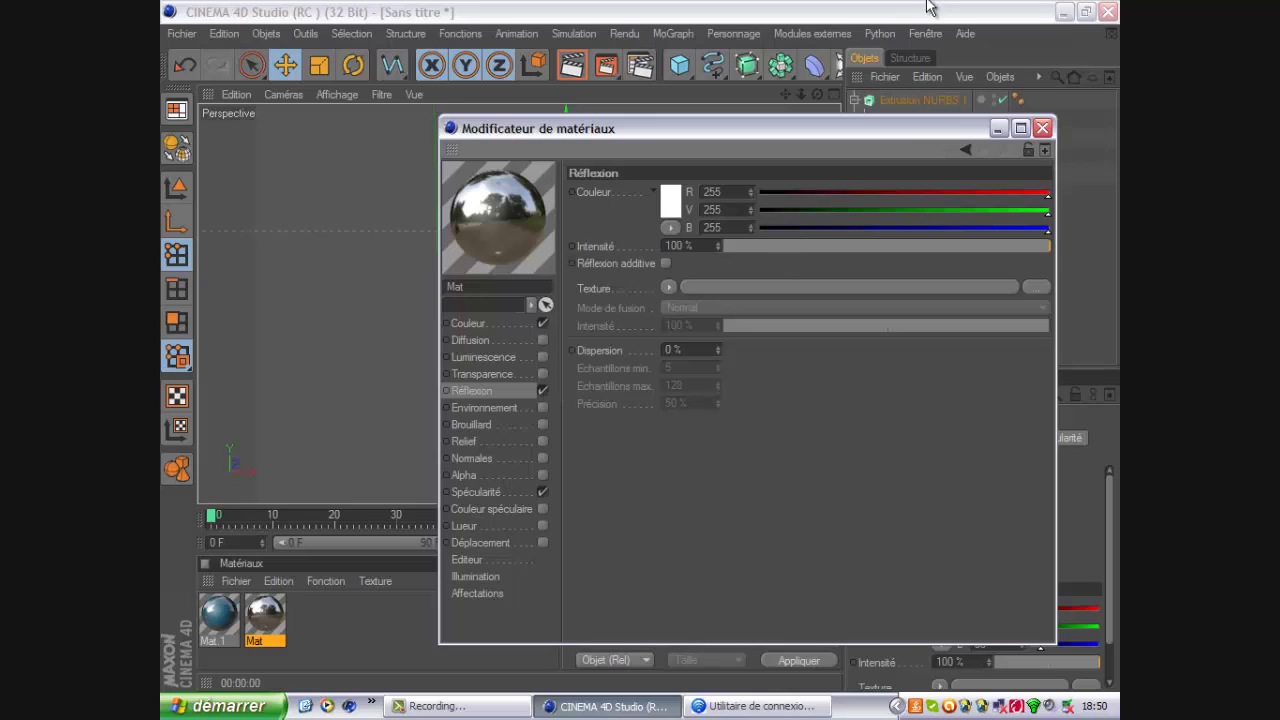
left_click_drag(866, 248, 793, 257)
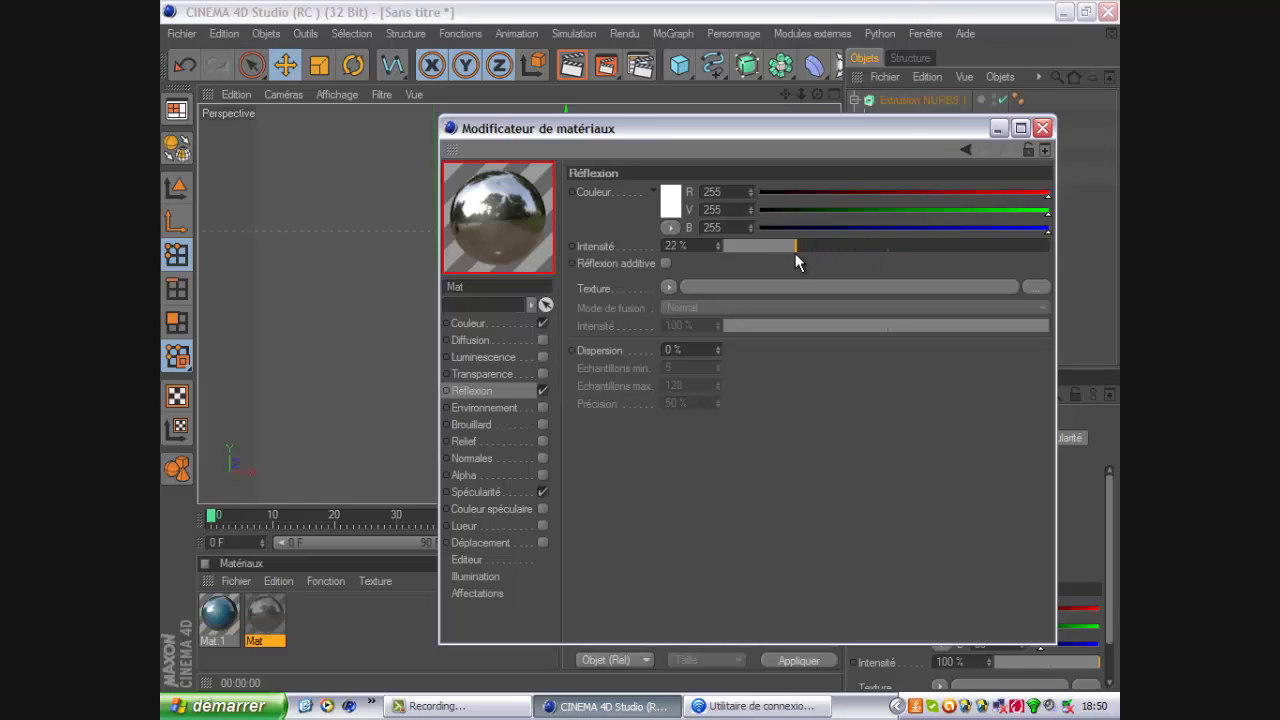
left_click(670, 287)
left_click(719, 487)
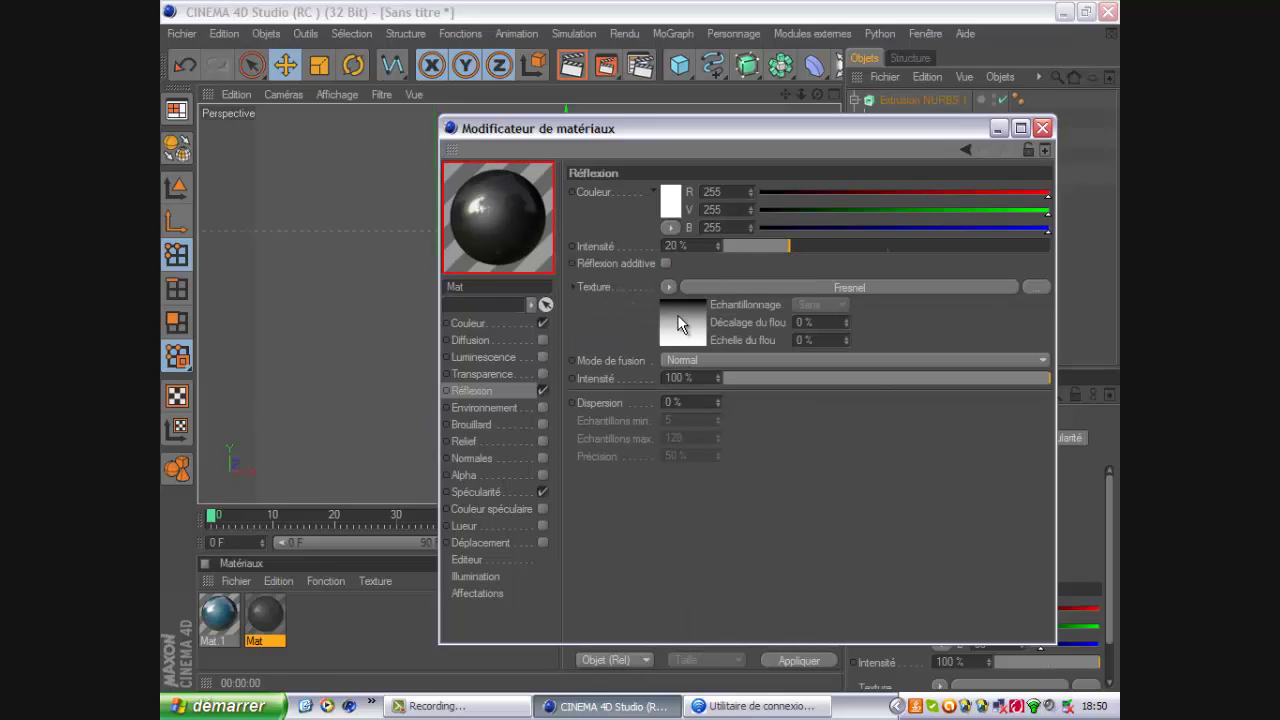
left_click(1042, 128)
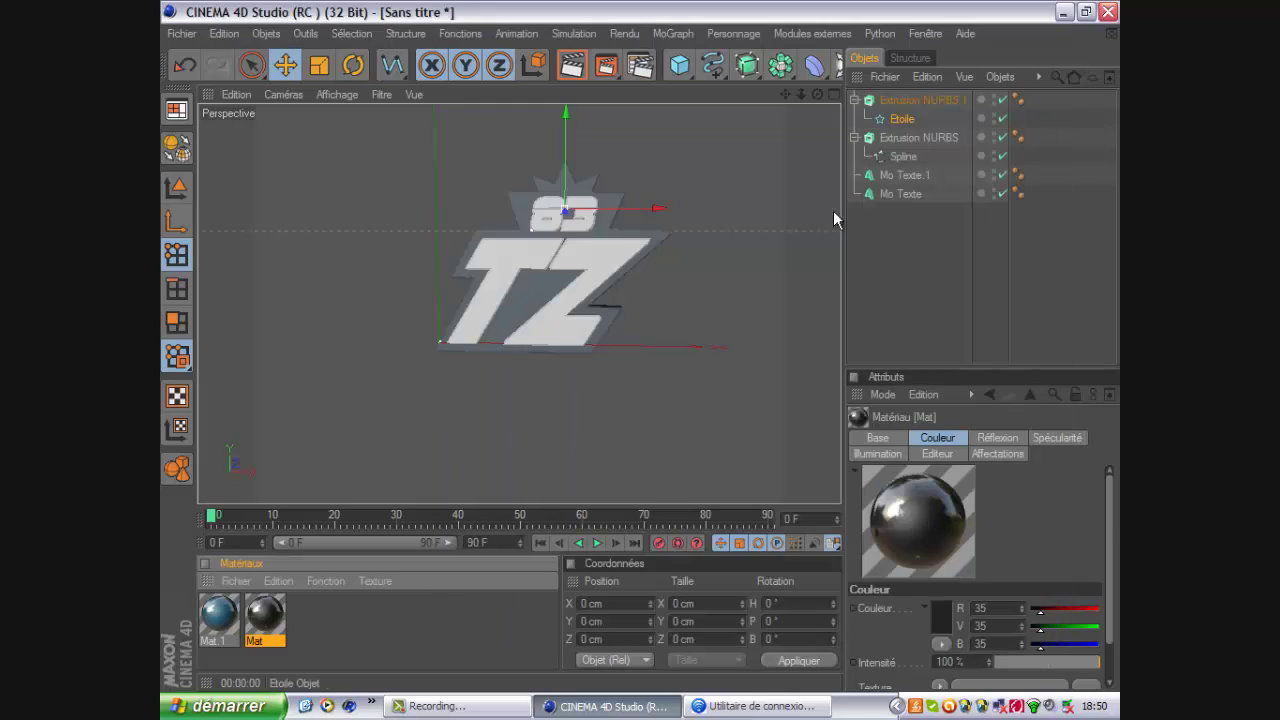
left_click(916, 100)
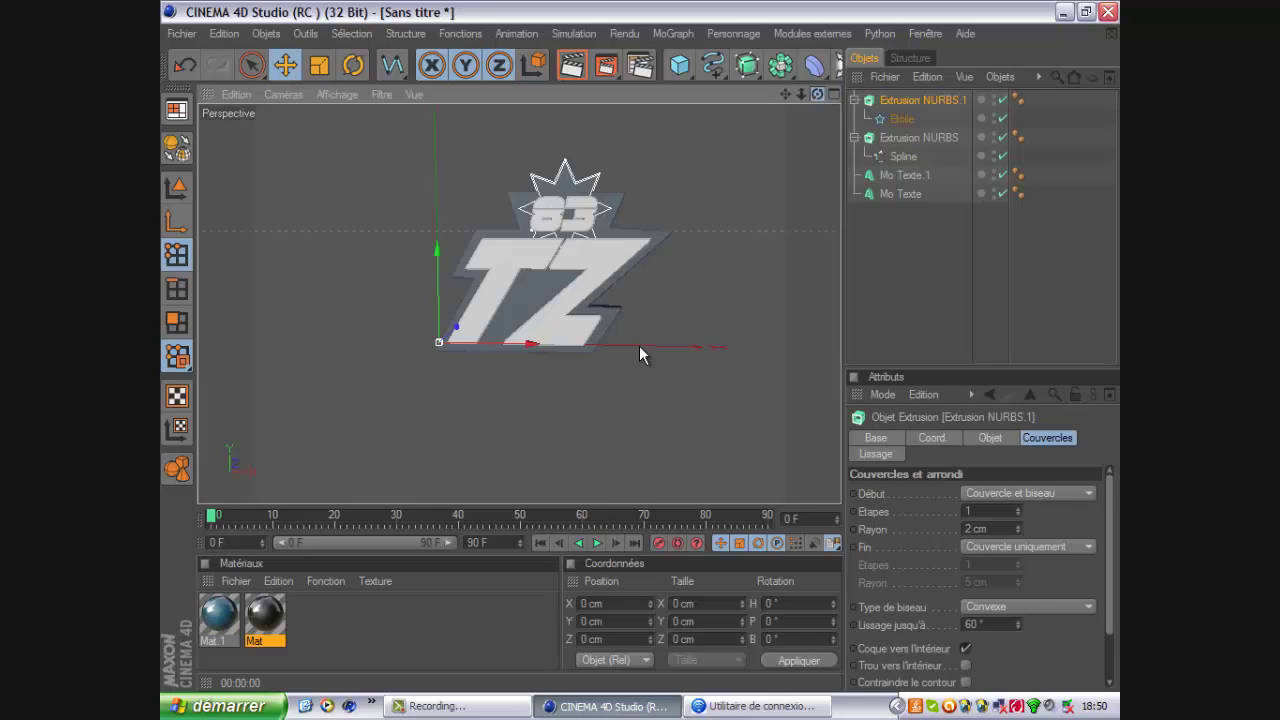
Step: Apply the blue Mat 1 to the star and main plate extrusions and preview the render
mouse_move(220, 615)
left_mouse_down()
mouse_move(677, 265)
mouse_move(943, 94)
left_mouse_up()
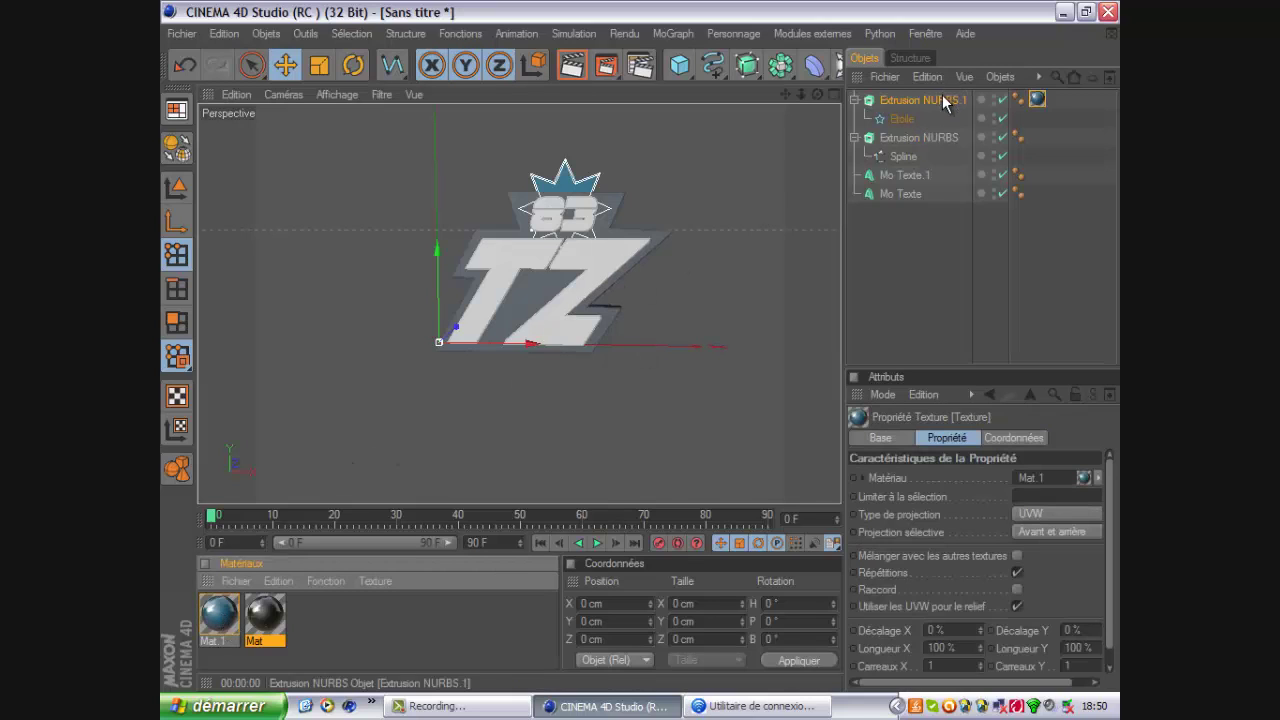
mouse_move(220, 615)
left_mouse_down()
mouse_move(924, 122)
mouse_move(922, 138)
left_mouse_up()
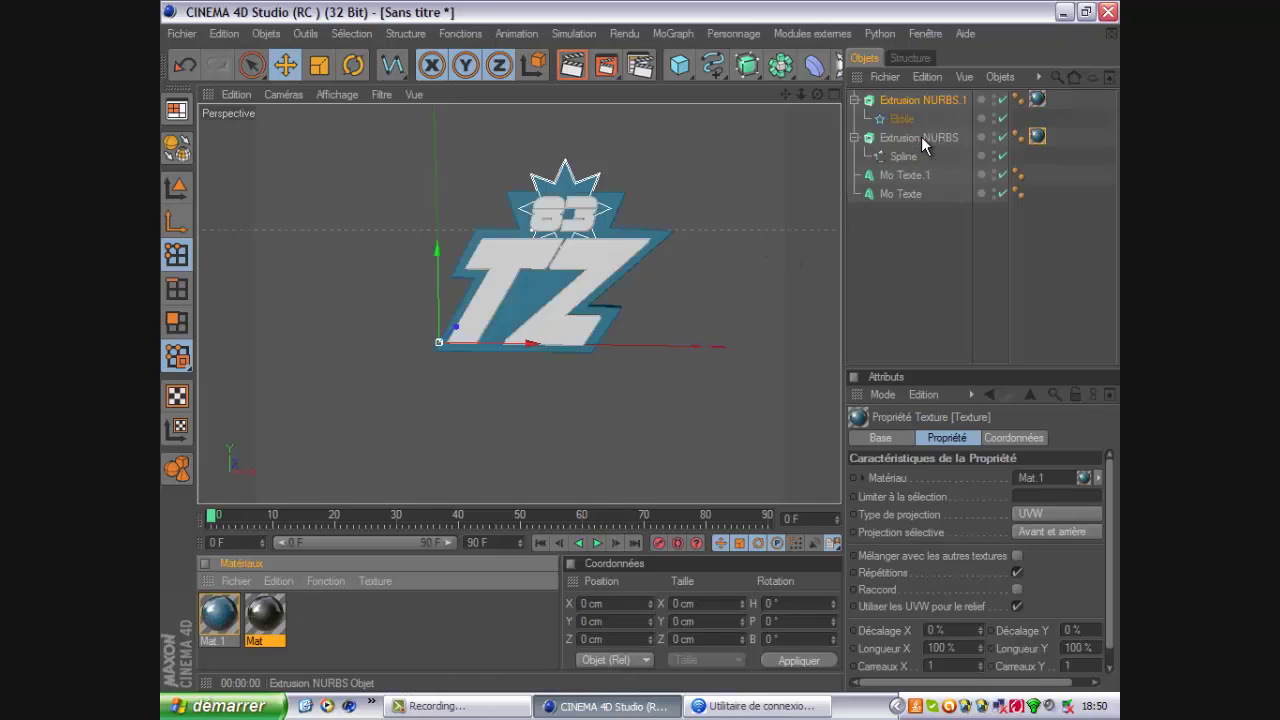
left_click_drag(640, 345, 642, 350, "alt")
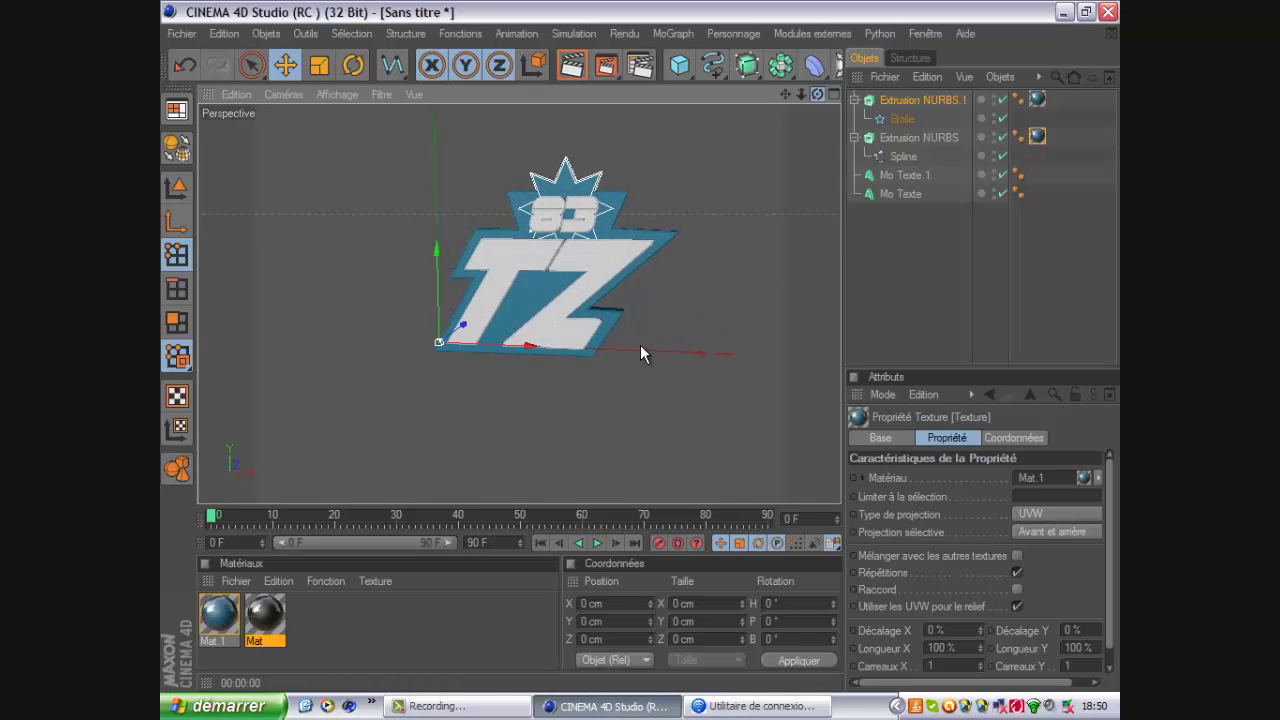
left_click(571, 65)
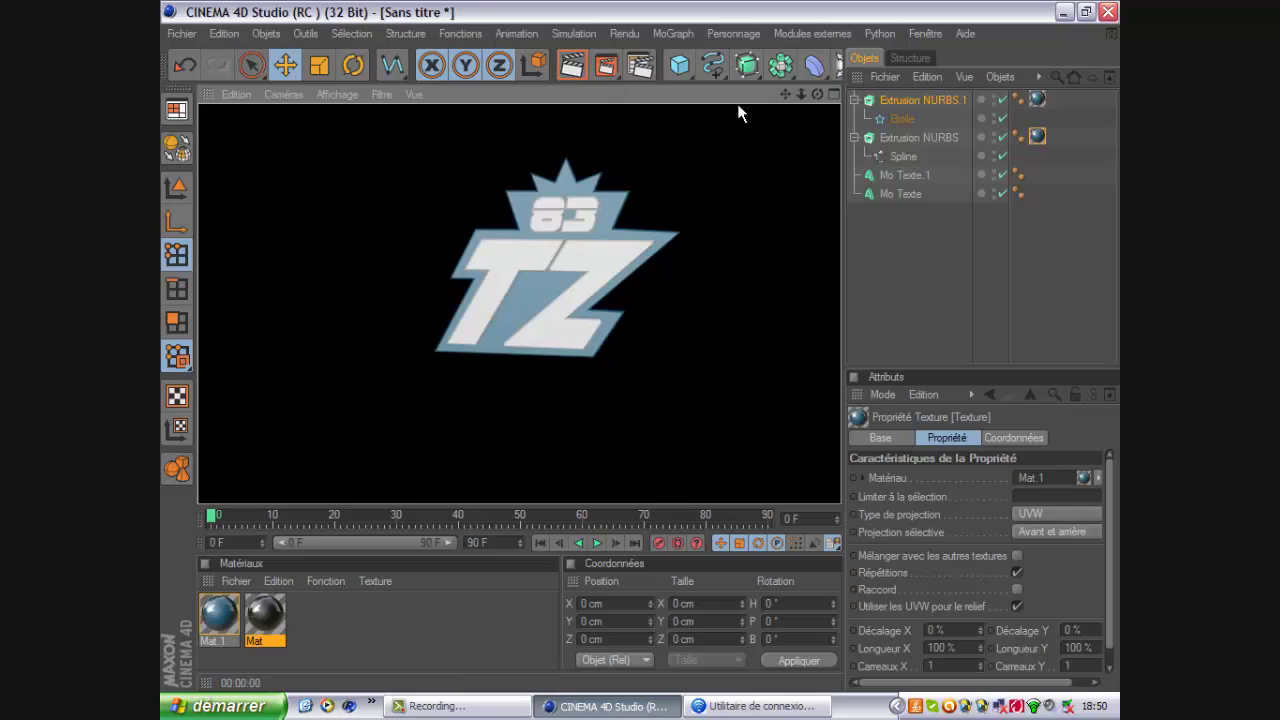
left_click(639, 345)
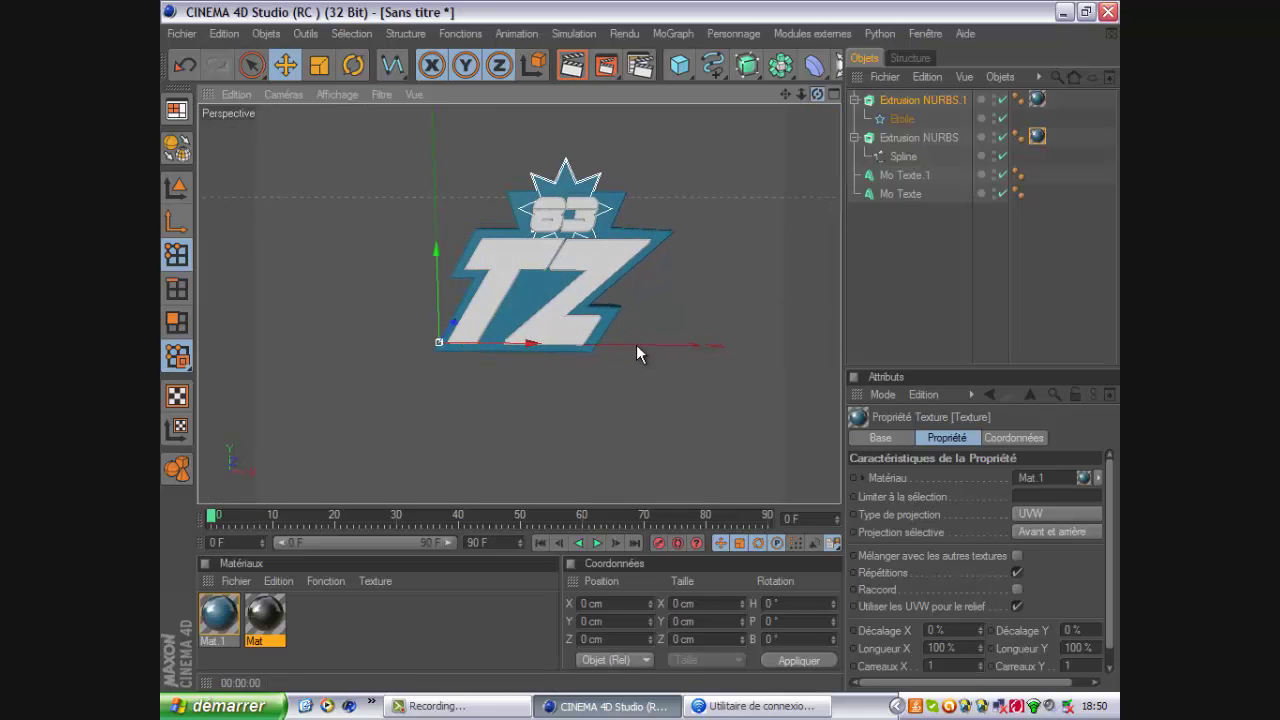
Step: Apply the dark Mat to the 83 and TZ text objects
mouse_move(270, 619)
left_mouse_down()
mouse_move(552, 480)
mouse_move(920, 172)
left_mouse_up()
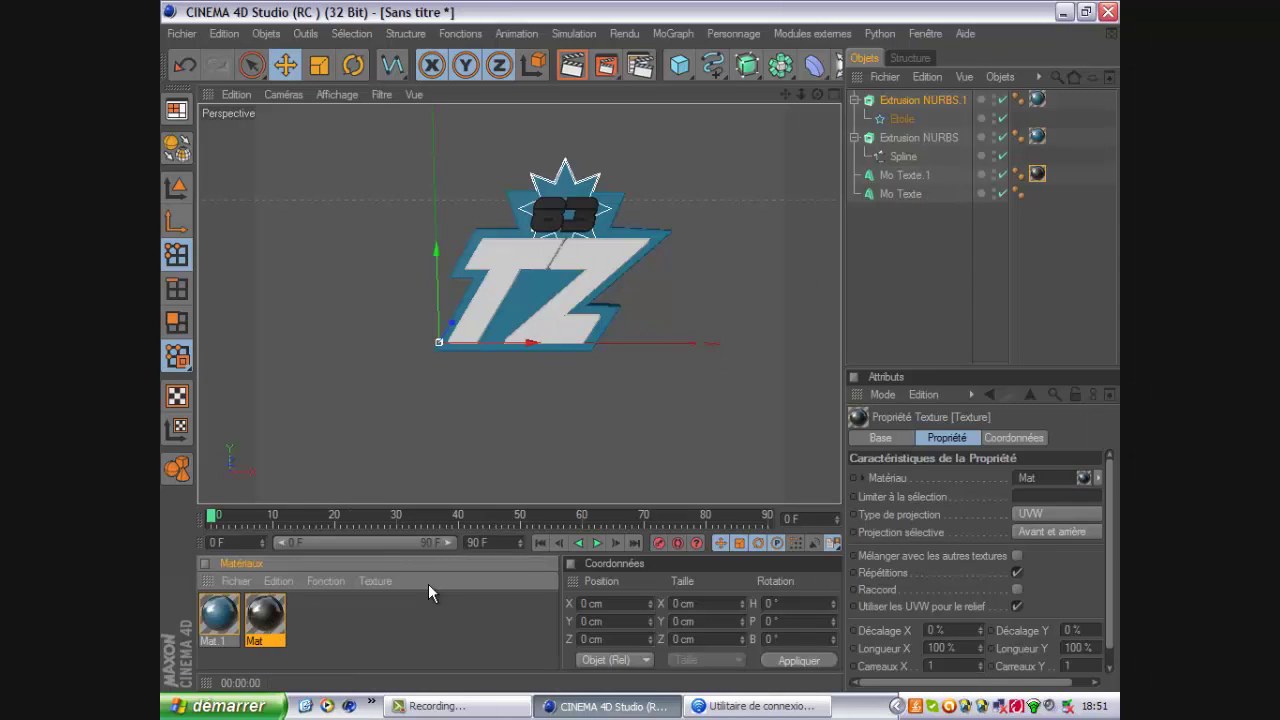
mouse_move(276, 630)
left_mouse_down()
mouse_move(944, 203)
mouse_move(918, 193)
left_mouse_up()
left_click(962, 242)
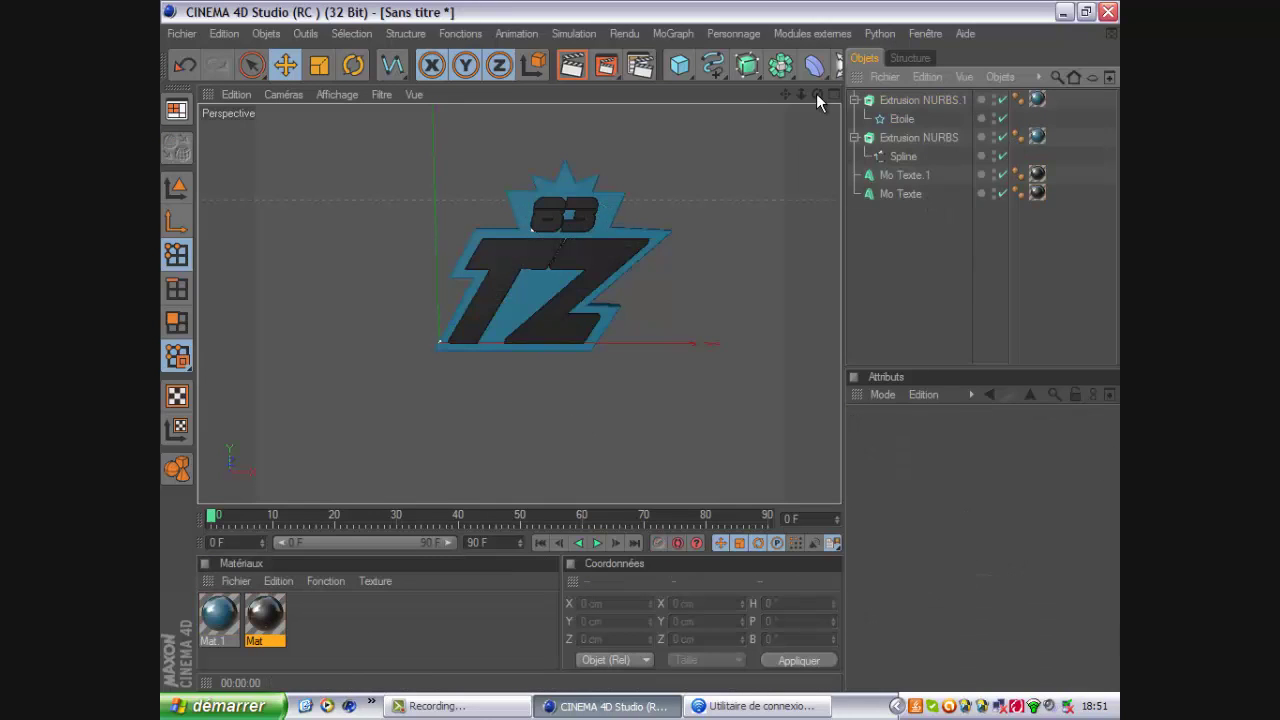
left_click_drag(816, 93, 641, 342)
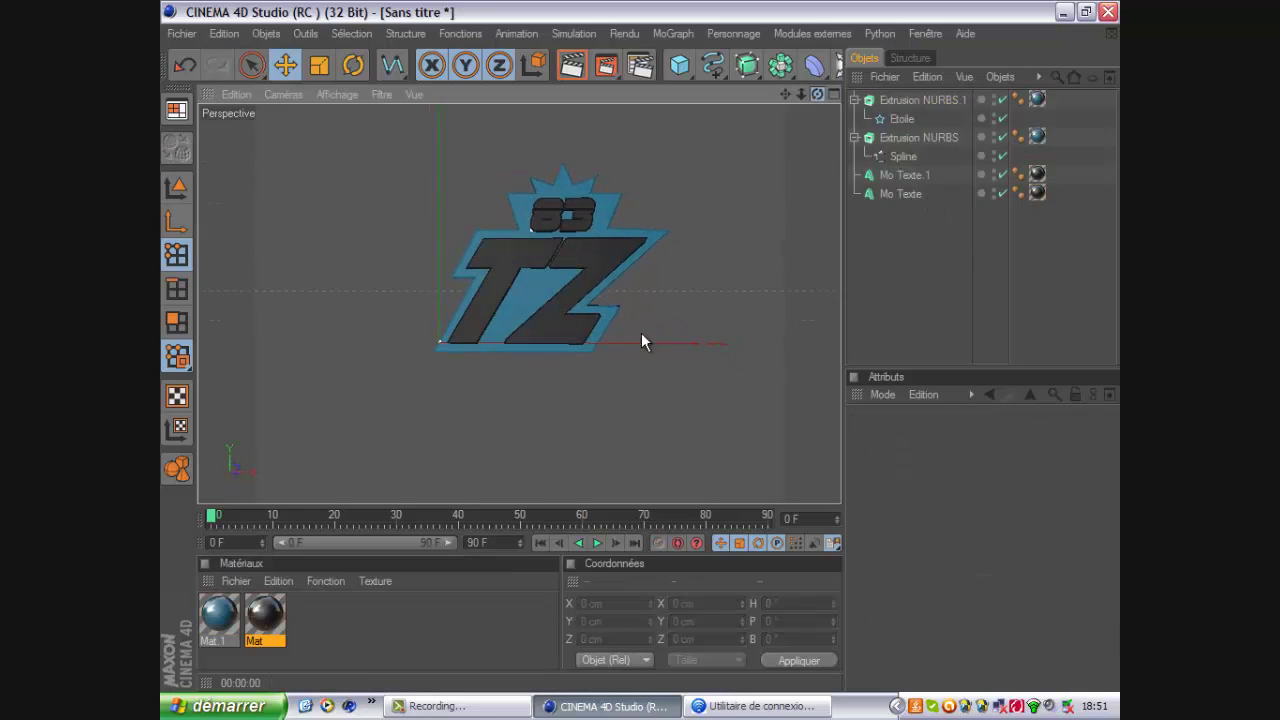
left_click(605, 65)
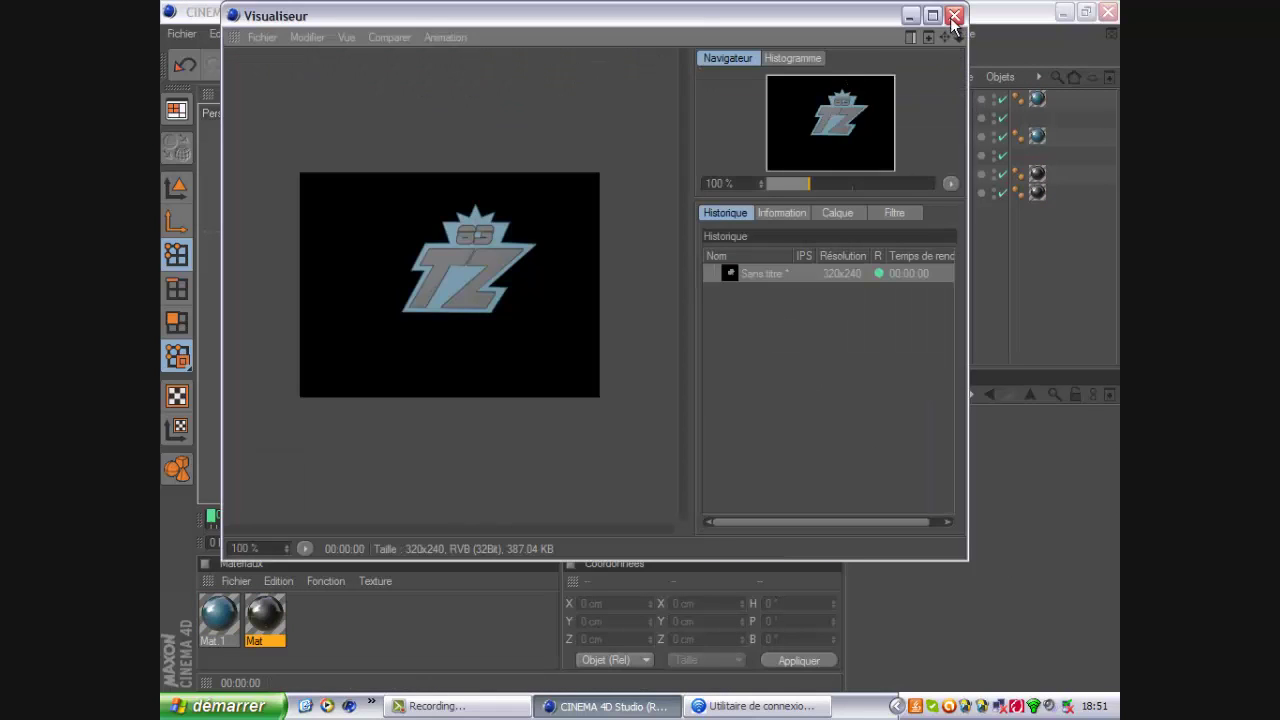
left_click(953, 16)
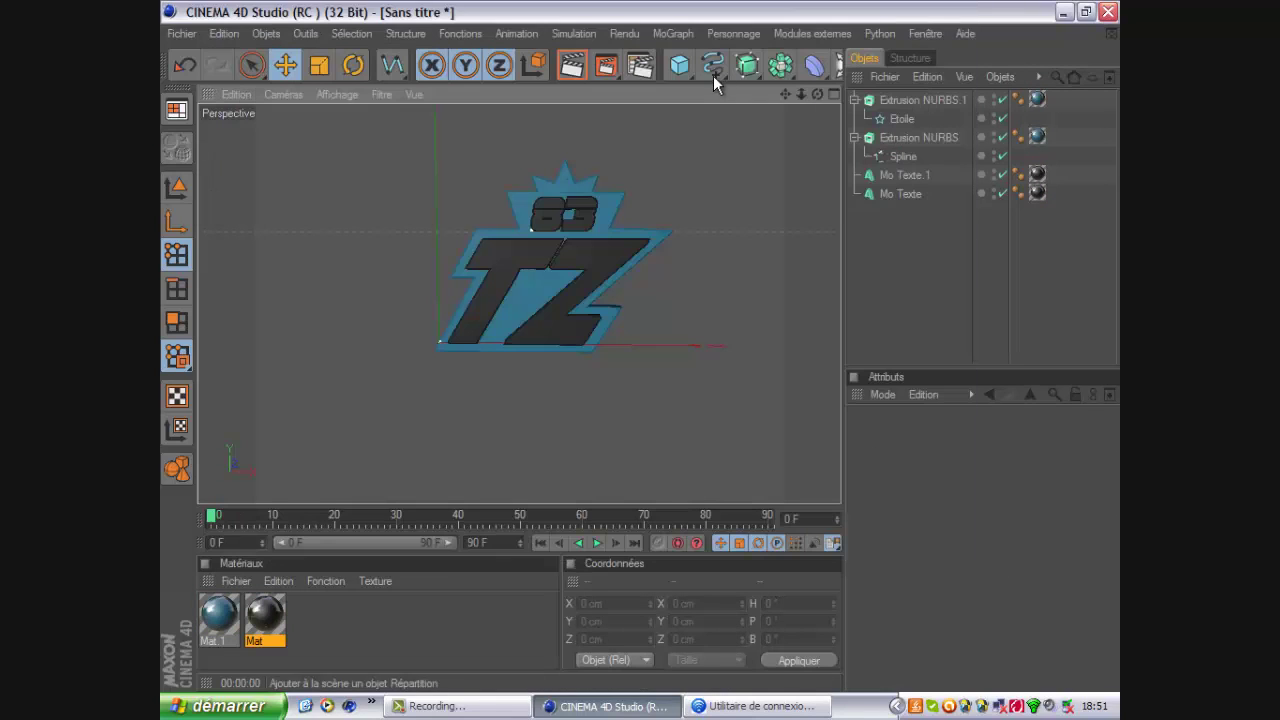
left_click(574, 65)
left_click_drag(817, 93, 639, 355)
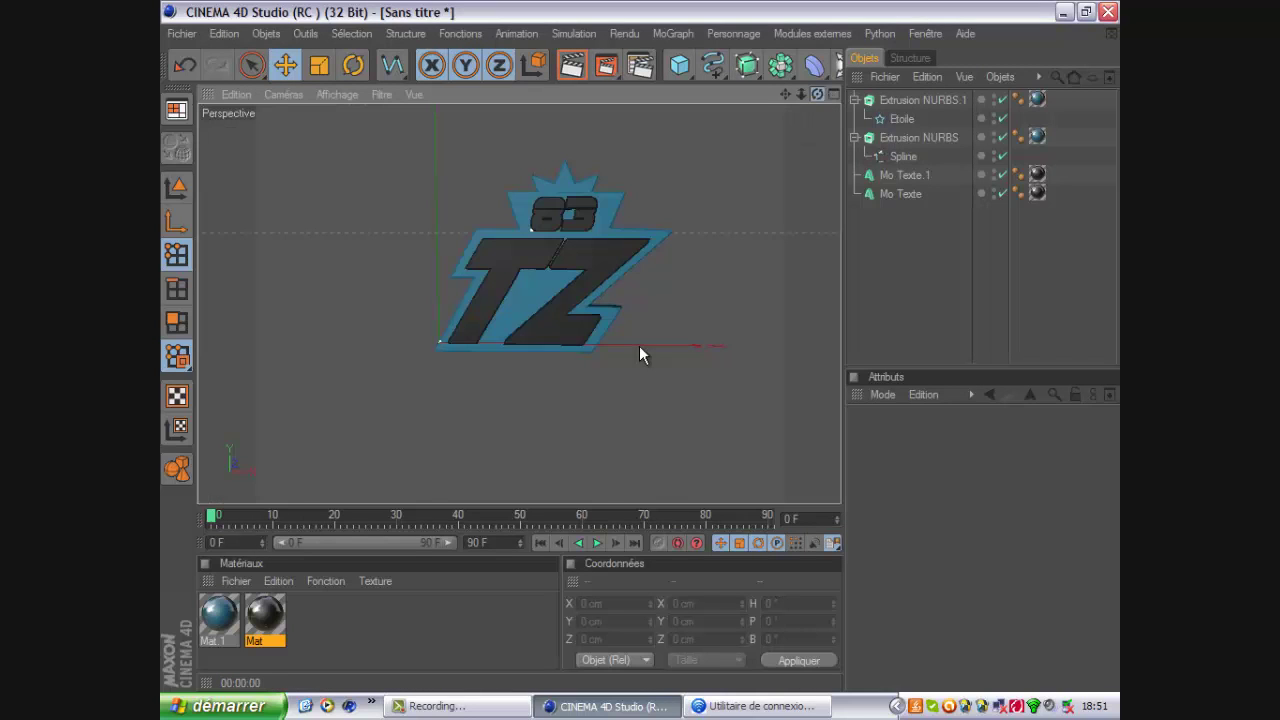
left_click_drag(785, 91, 786, 91)
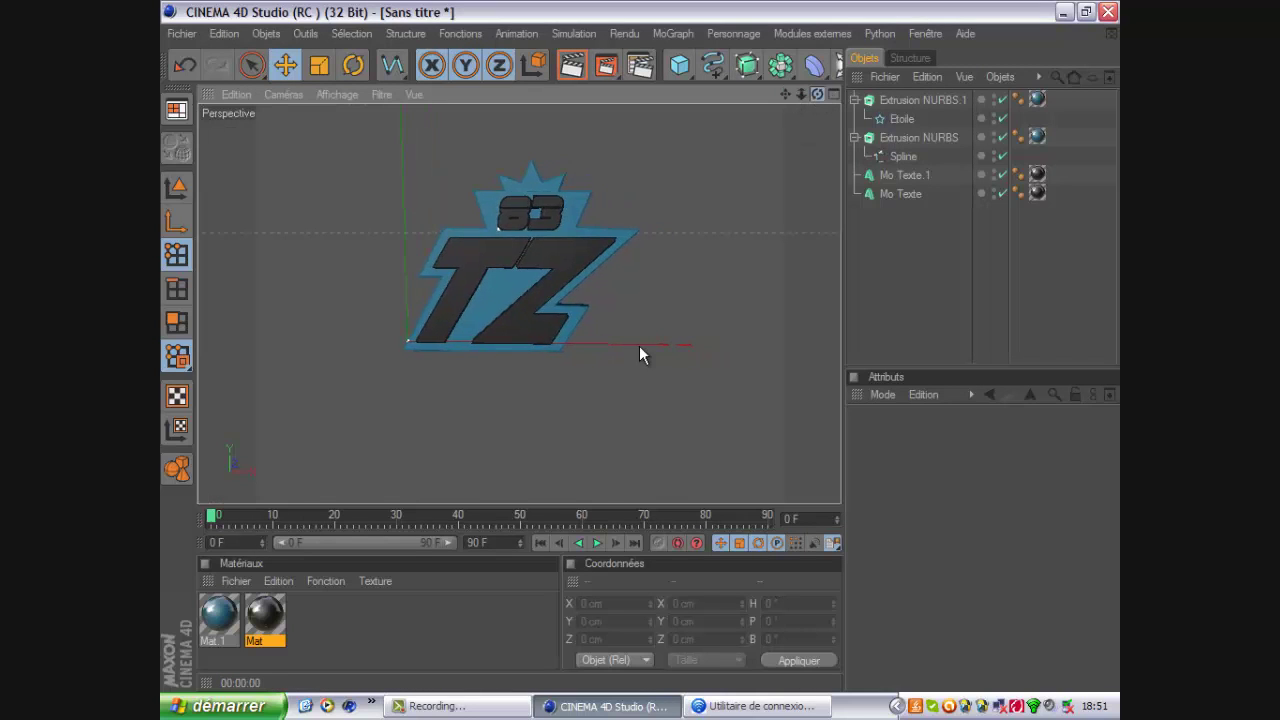
mouse_move(639, 345)
left_mouse_down()
mouse_move(625, 339)
mouse_move(640, 345)
left_mouse_up()
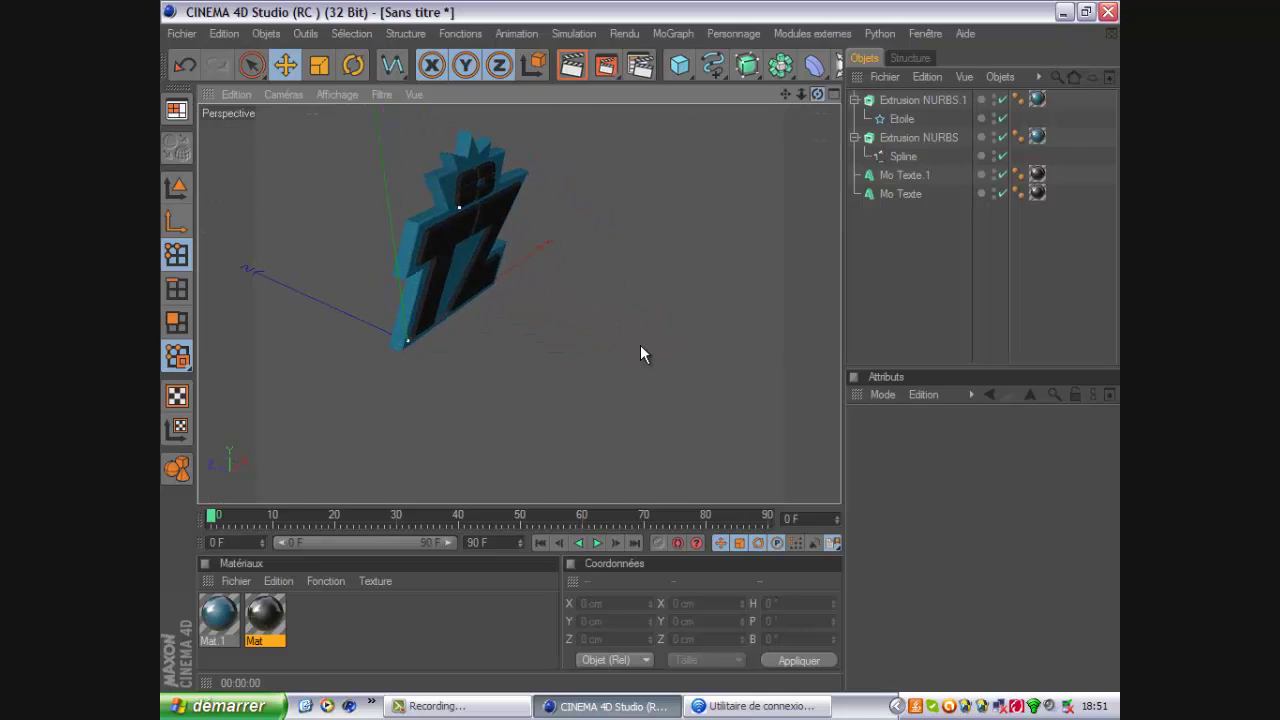
left_click(930, 100)
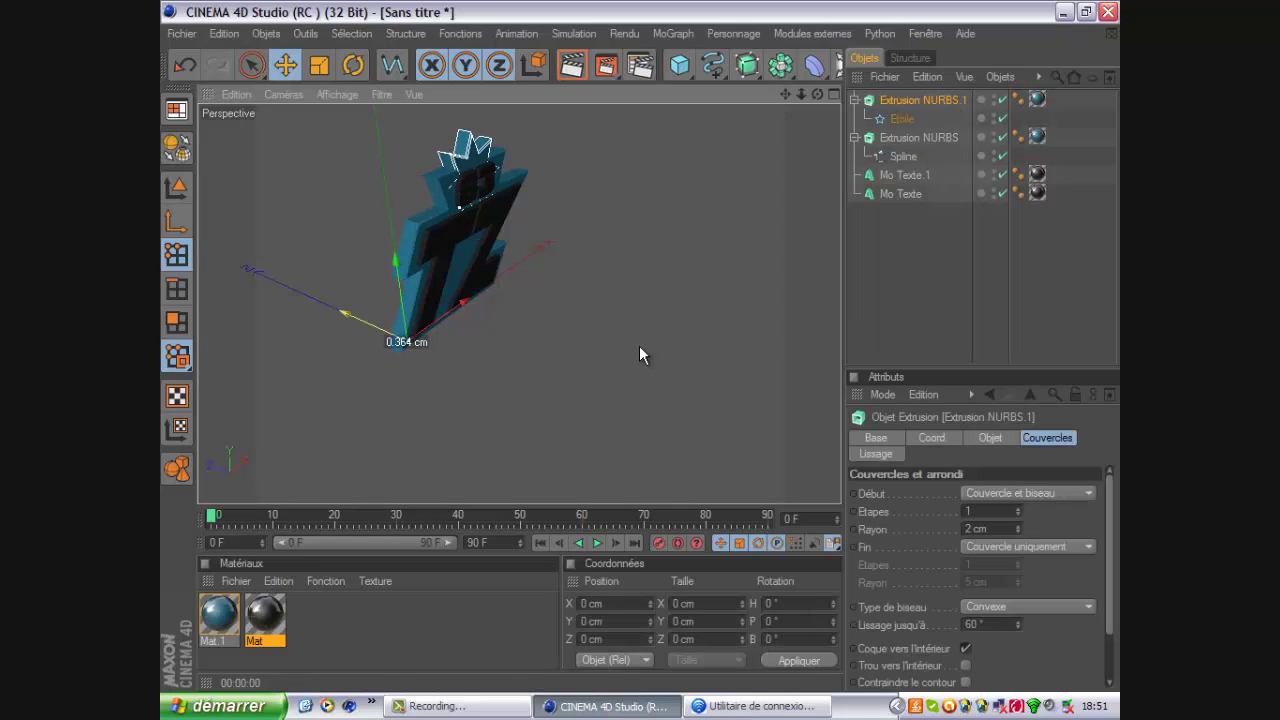
left_click(571, 66)
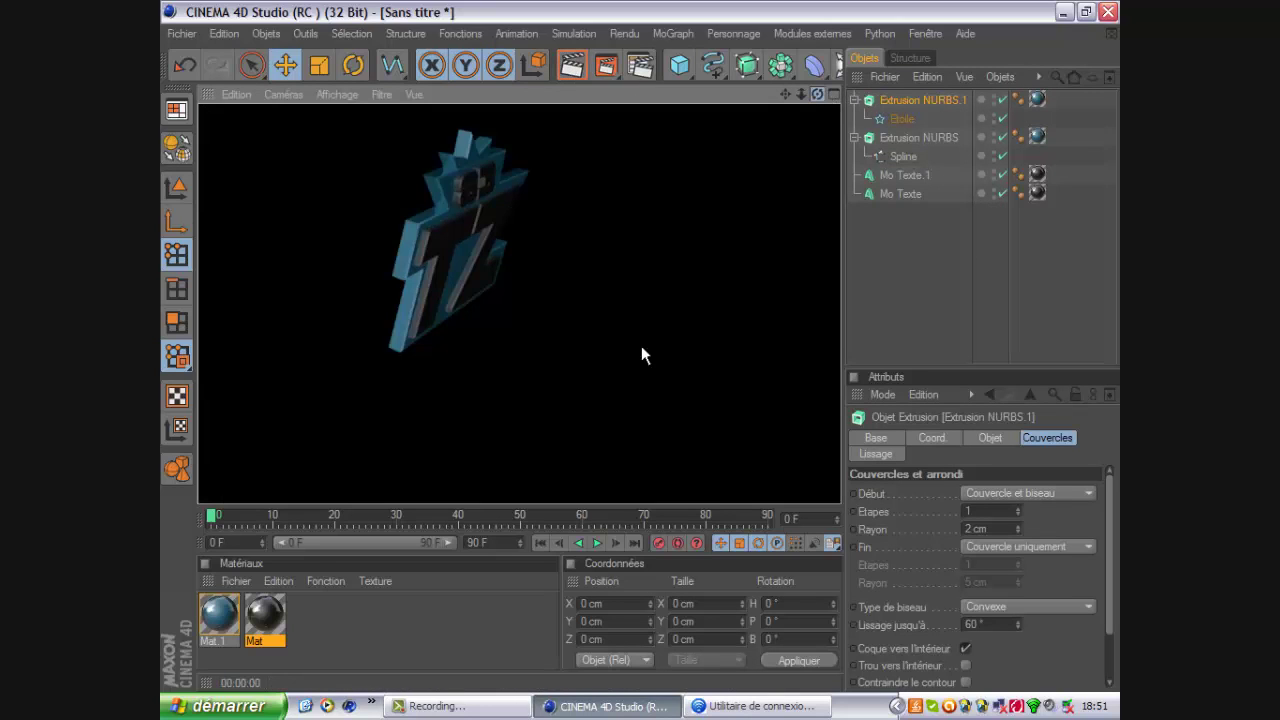
left_click_drag(641, 355, 640, 341, "alt")
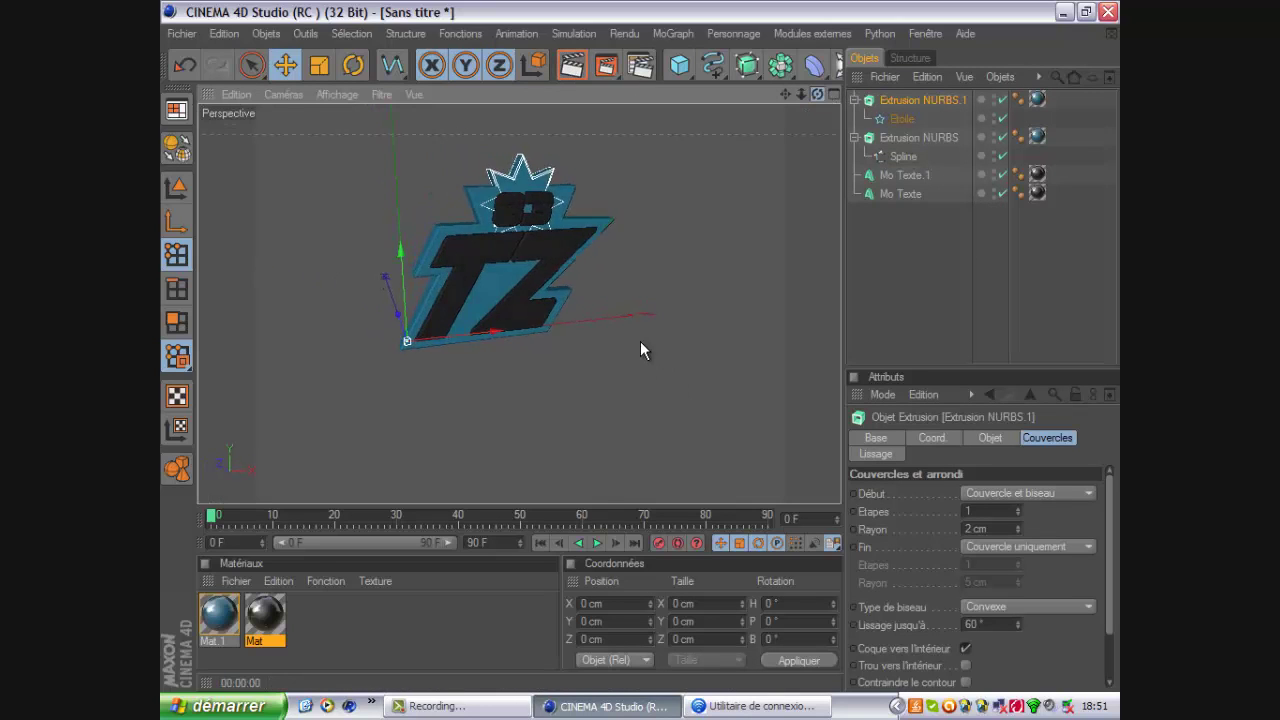
left_click(584, 67)
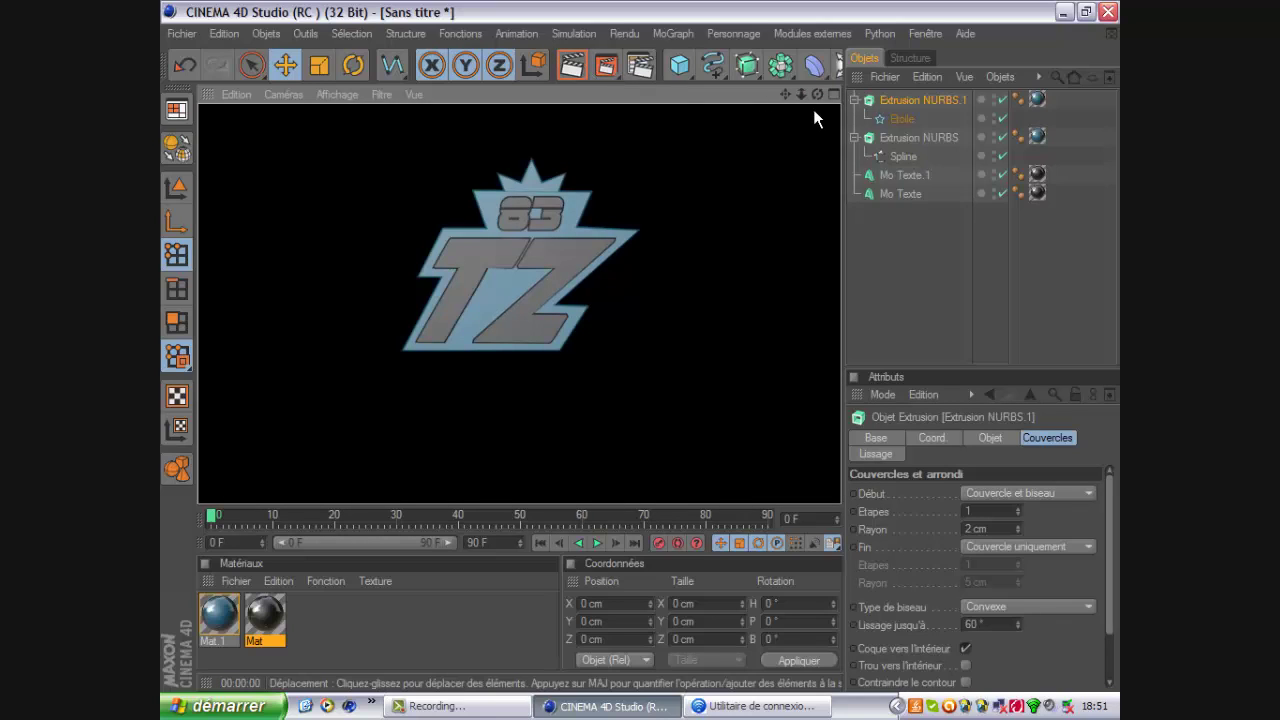
left_click(640, 350)
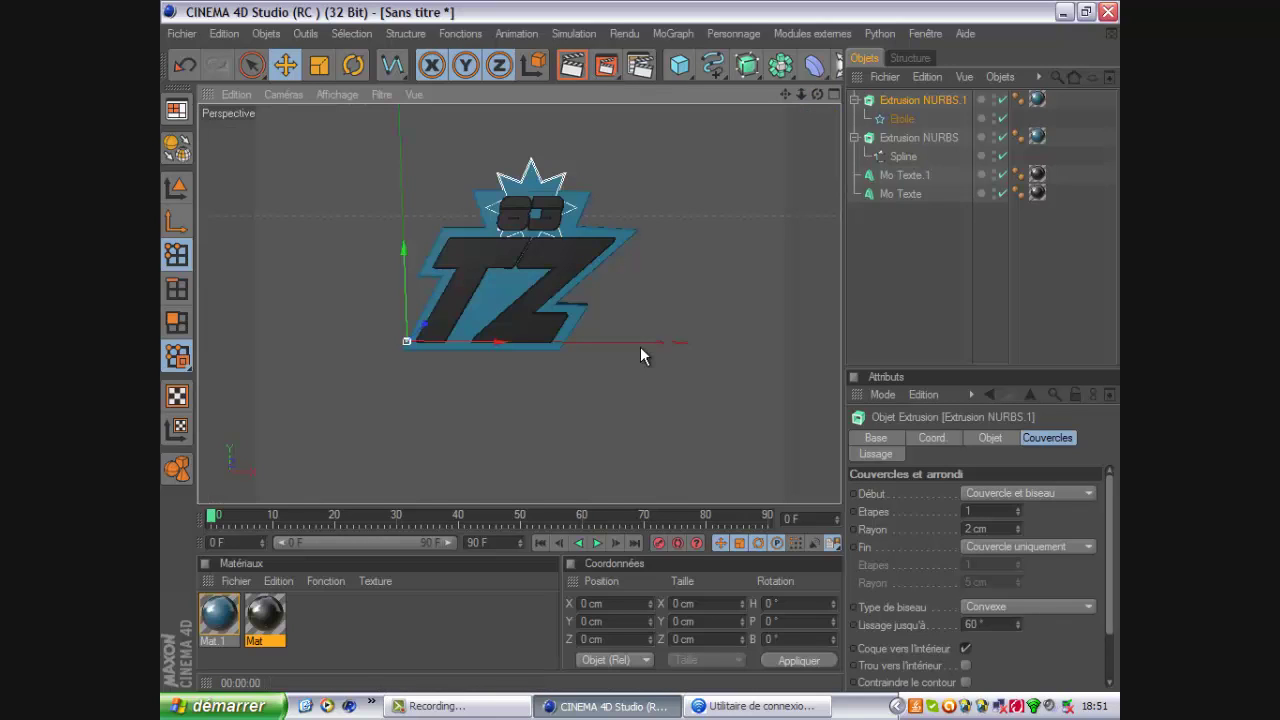
Step: Add a Plan primitive and lower it beneath the TZ logo
left_click(924, 266)
left_click(679, 65)
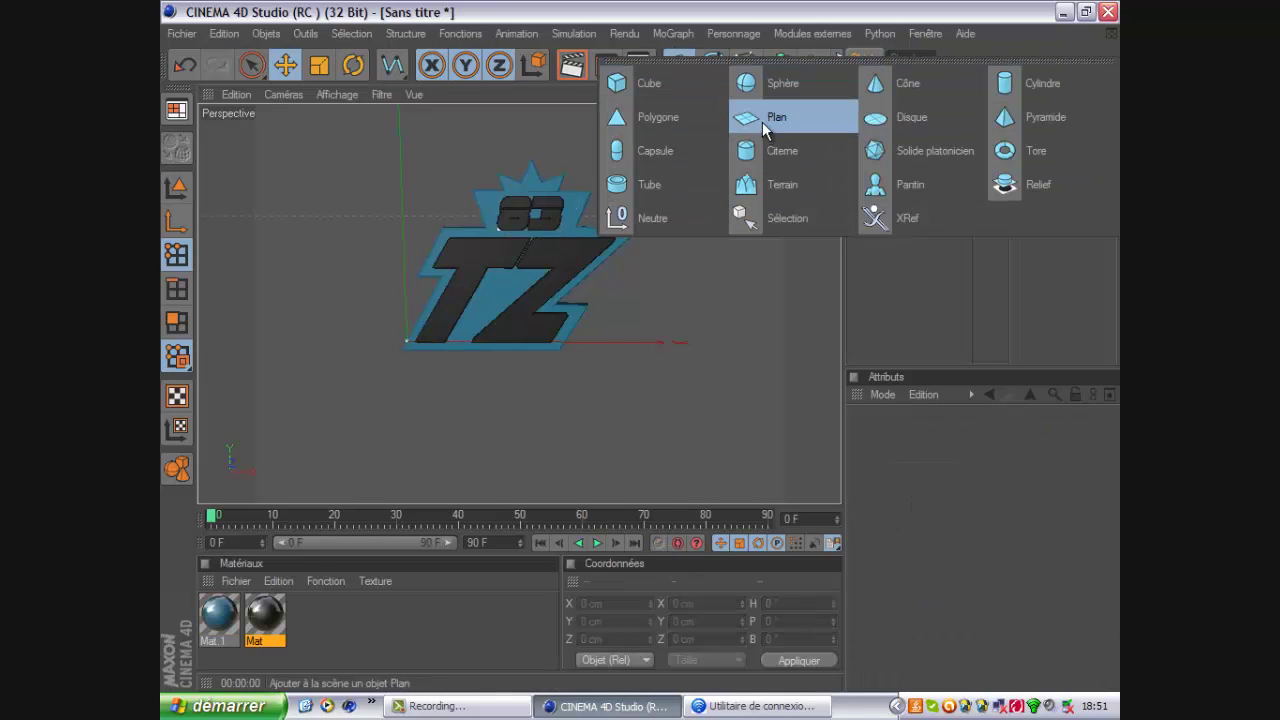
left_click(762, 122)
left_click(679, 67)
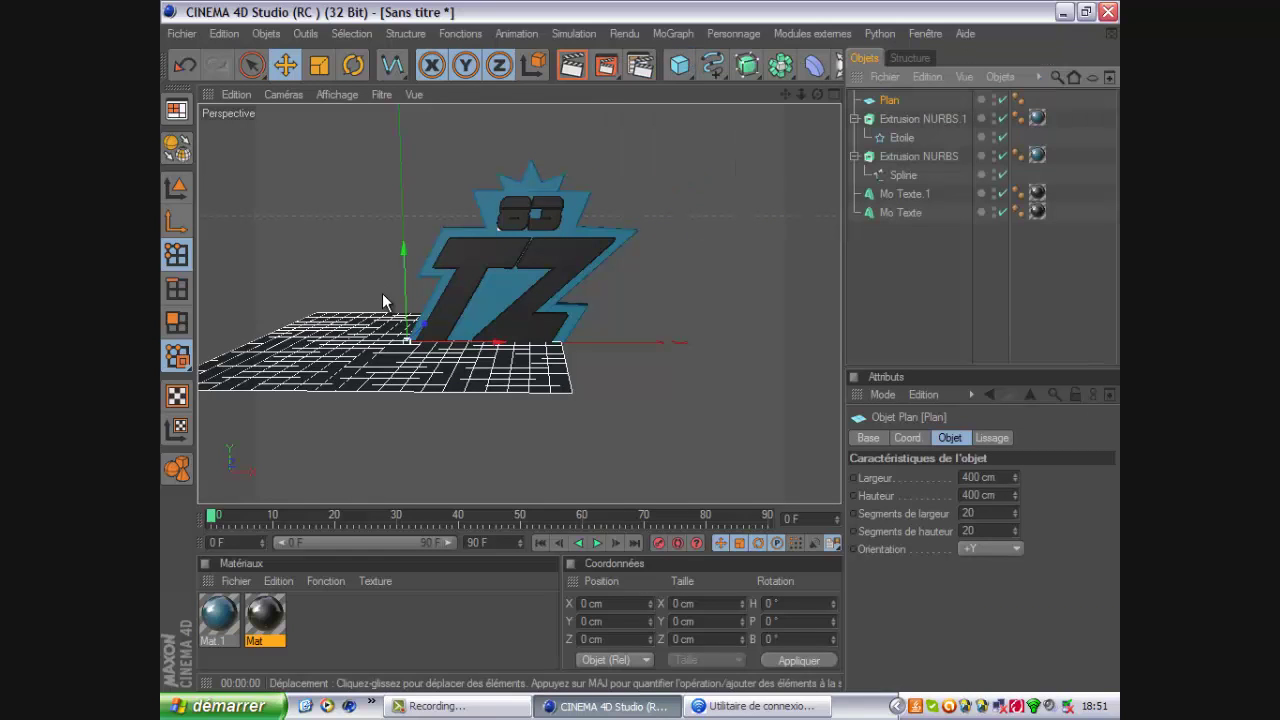
left_click_drag(403, 288, 639, 354)
left_click_drag(640, 345, 640, 346)
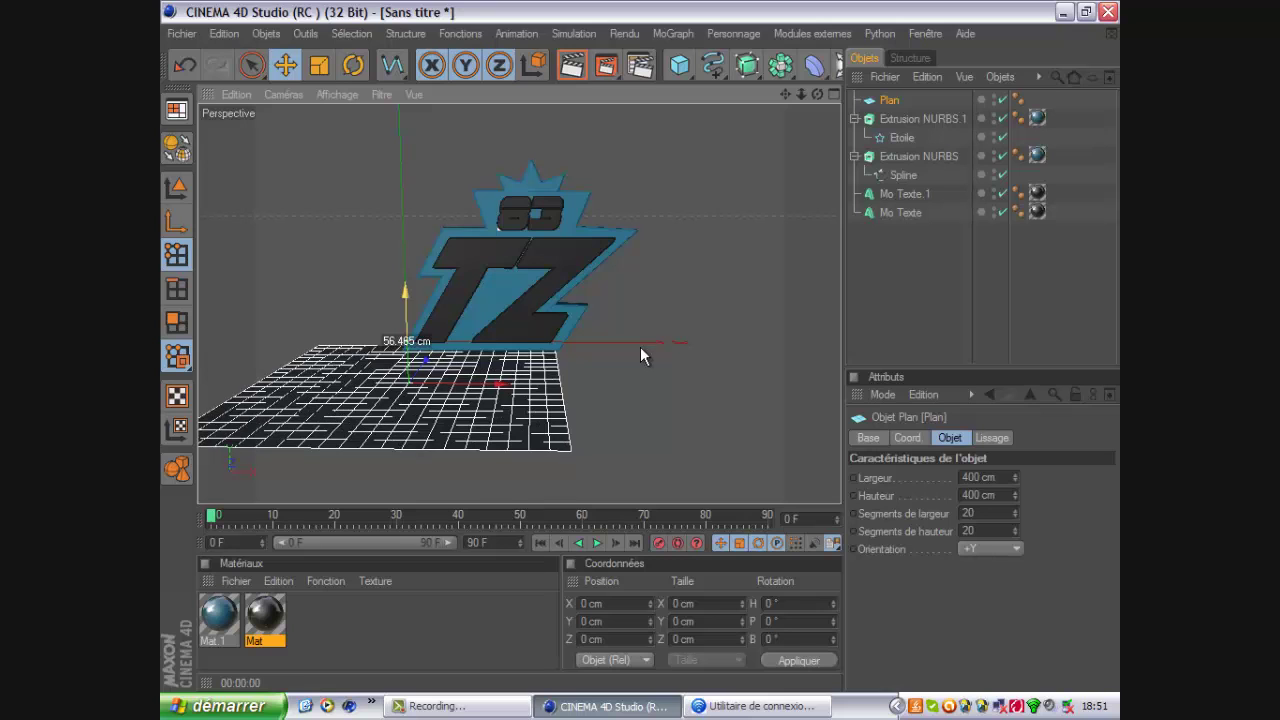
mouse_move(817, 93)
left_mouse_down()
mouse_move(596, 329)
mouse_move(637, 345)
left_mouse_up()
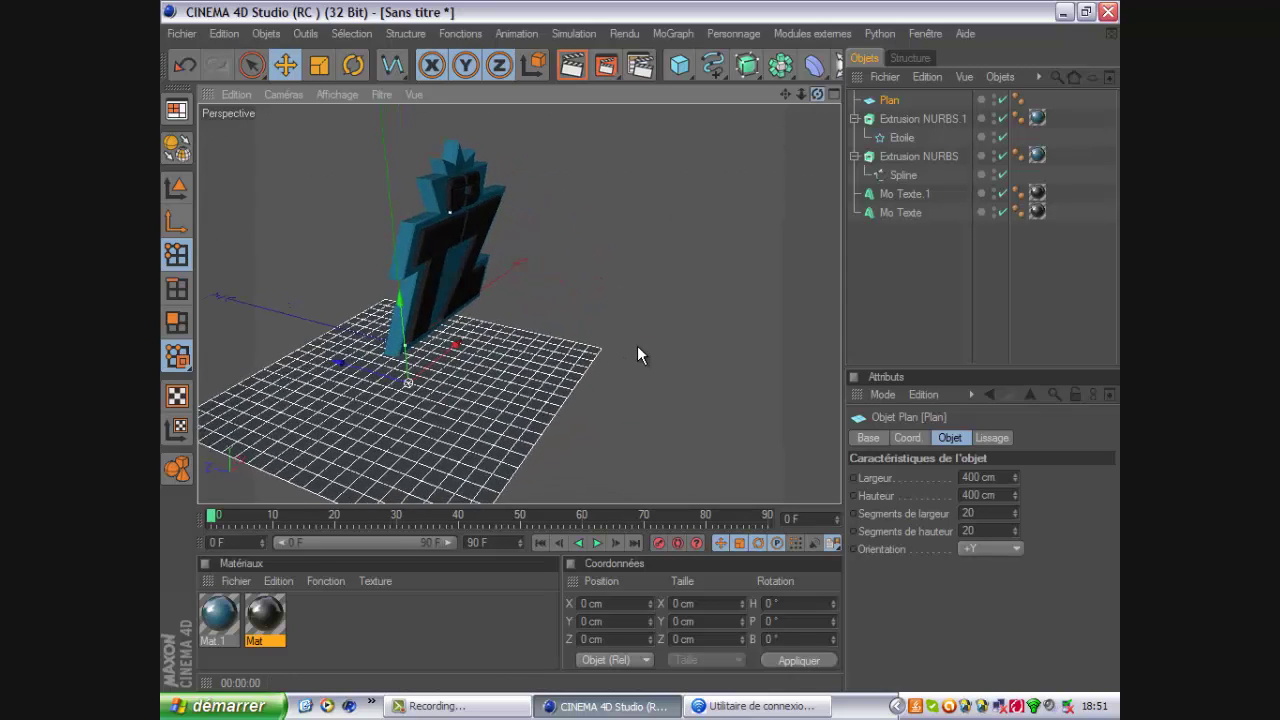
Step: Set the plane to 300 × 300 cm, slide it left under the logo, and drag out a copy
left_click(978, 477)
key("BackSpace")
key("BackSpace")
key("BackSpace")
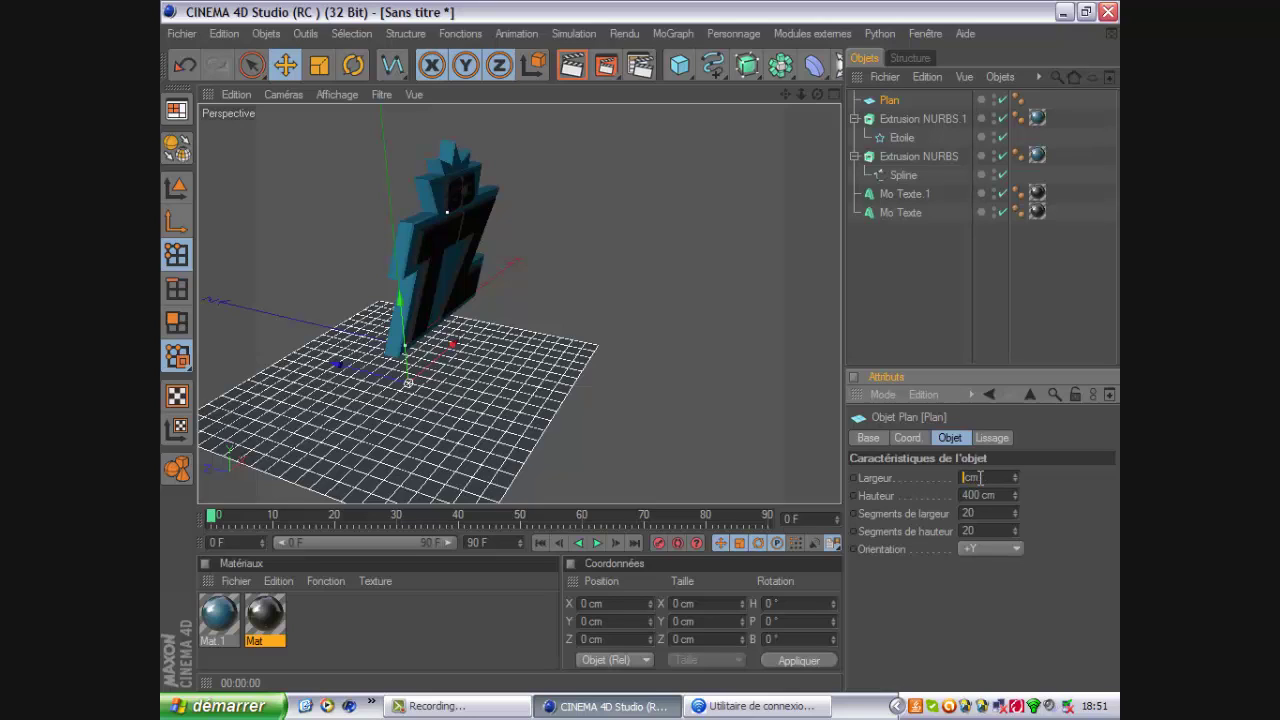
type("300")
left_click(980, 494)
key("BackSpace")
key("BackSpace")
key("BackSpace")
type("3")
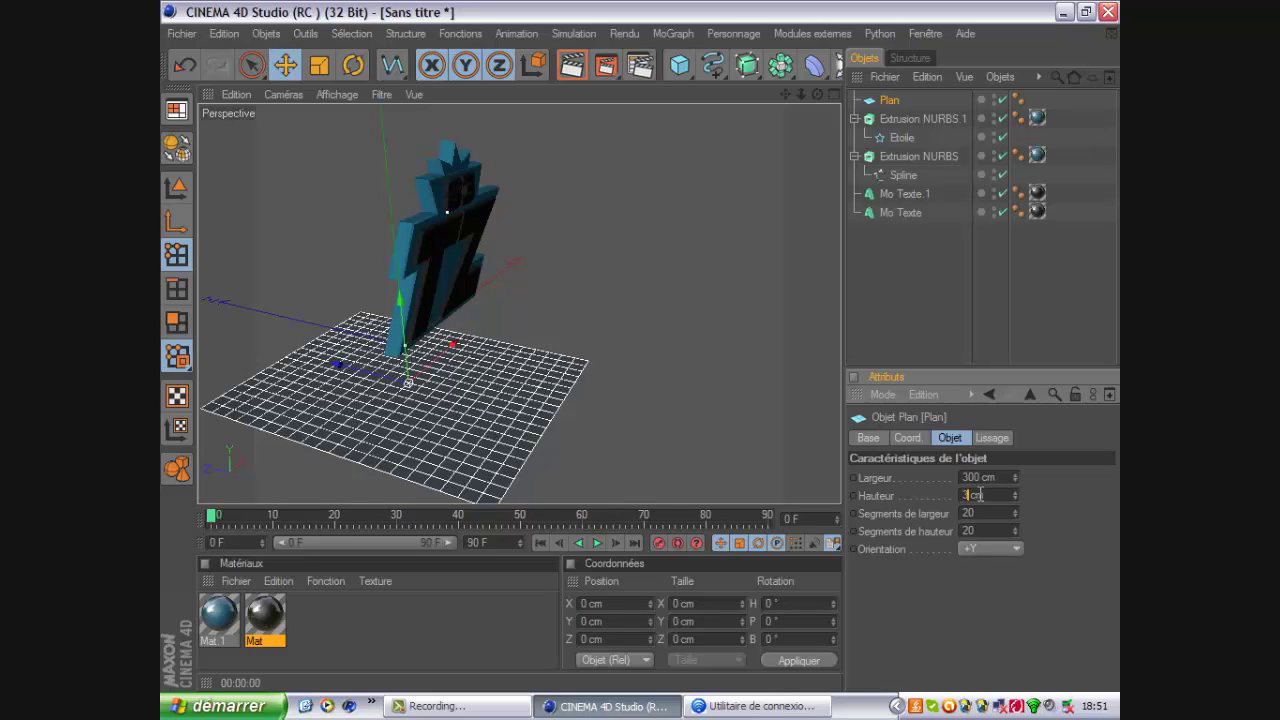
type("00")
key("Return")
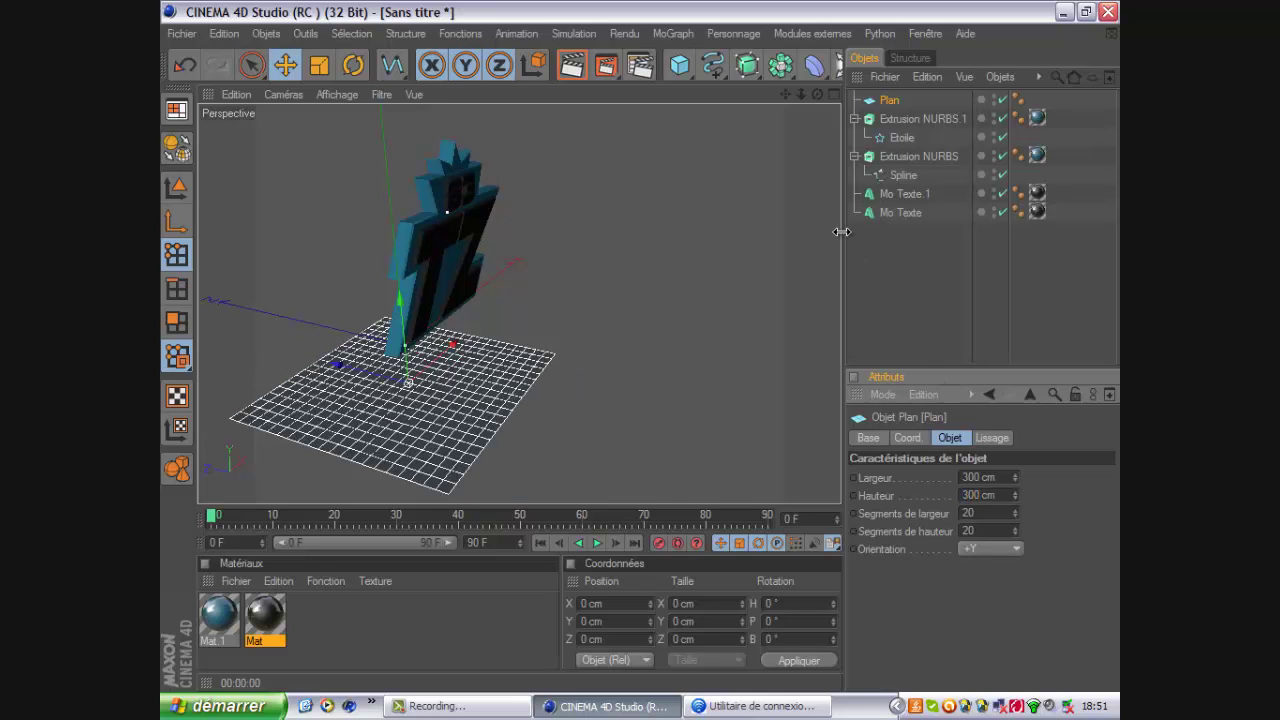
left_click_drag(818, 95, 641, 345)
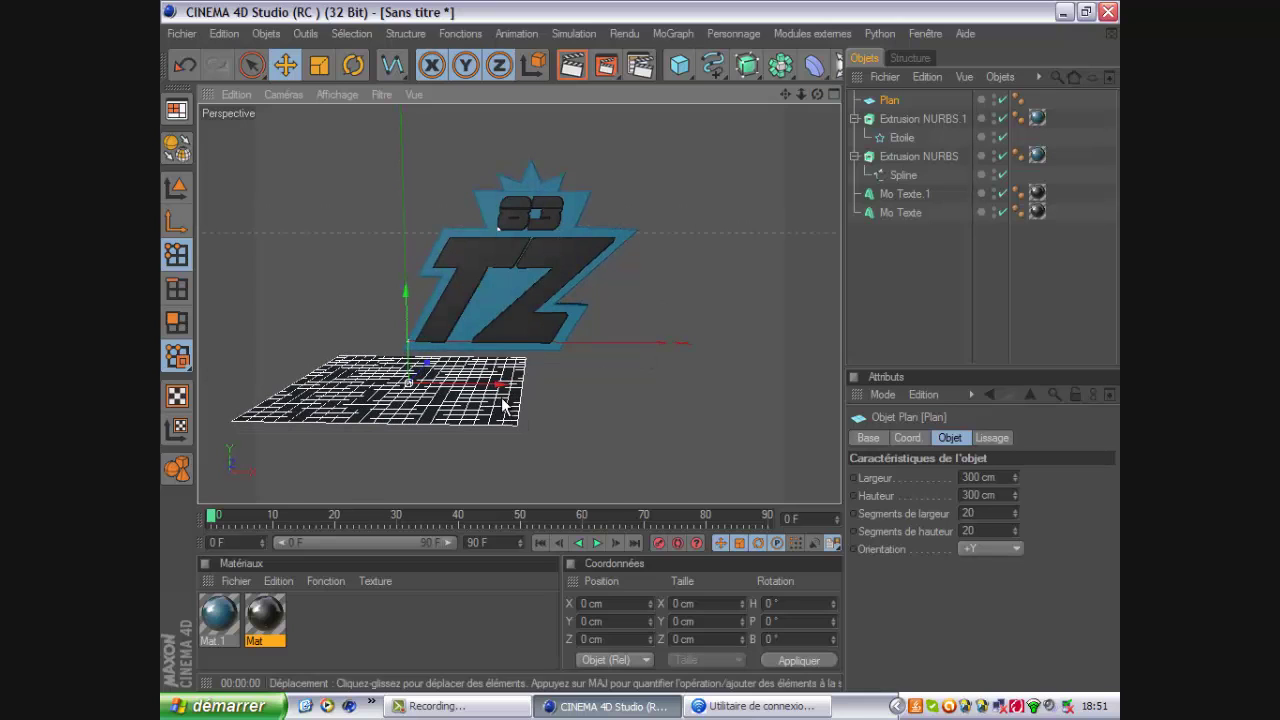
left_click_drag(507, 384, 360, 378)
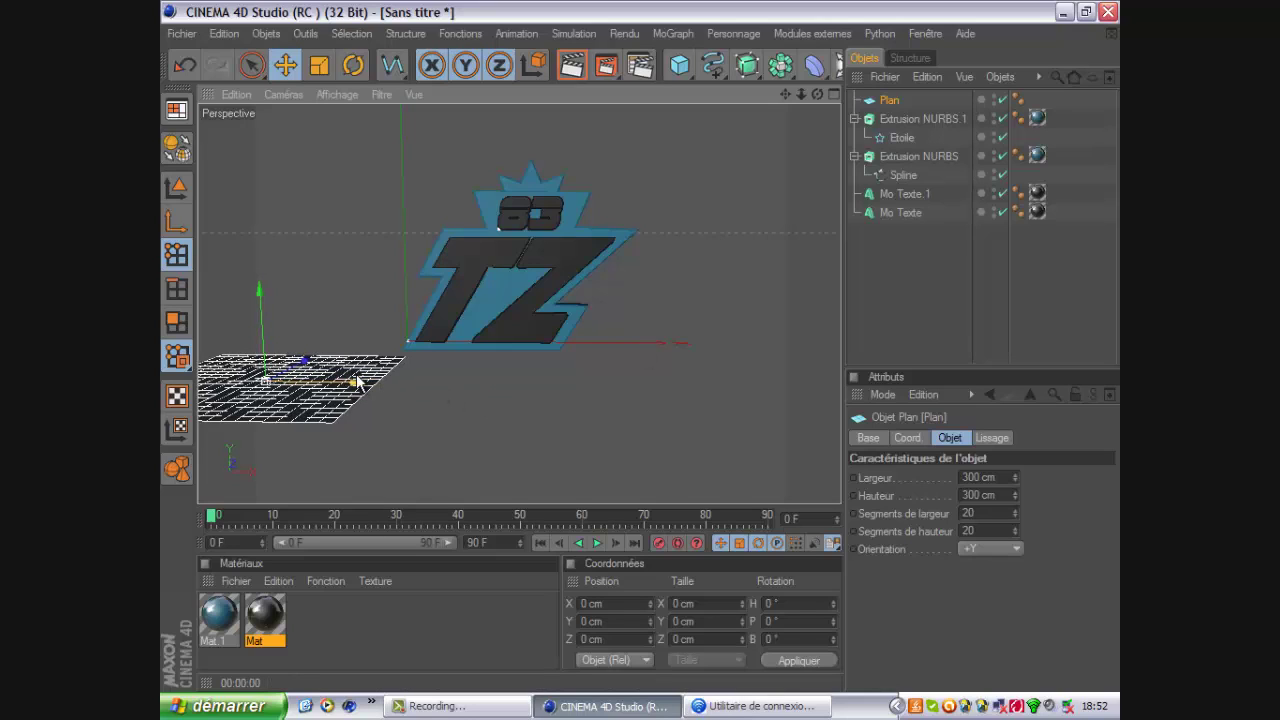
left_click_drag(358, 382, 641, 345, "ctrl")
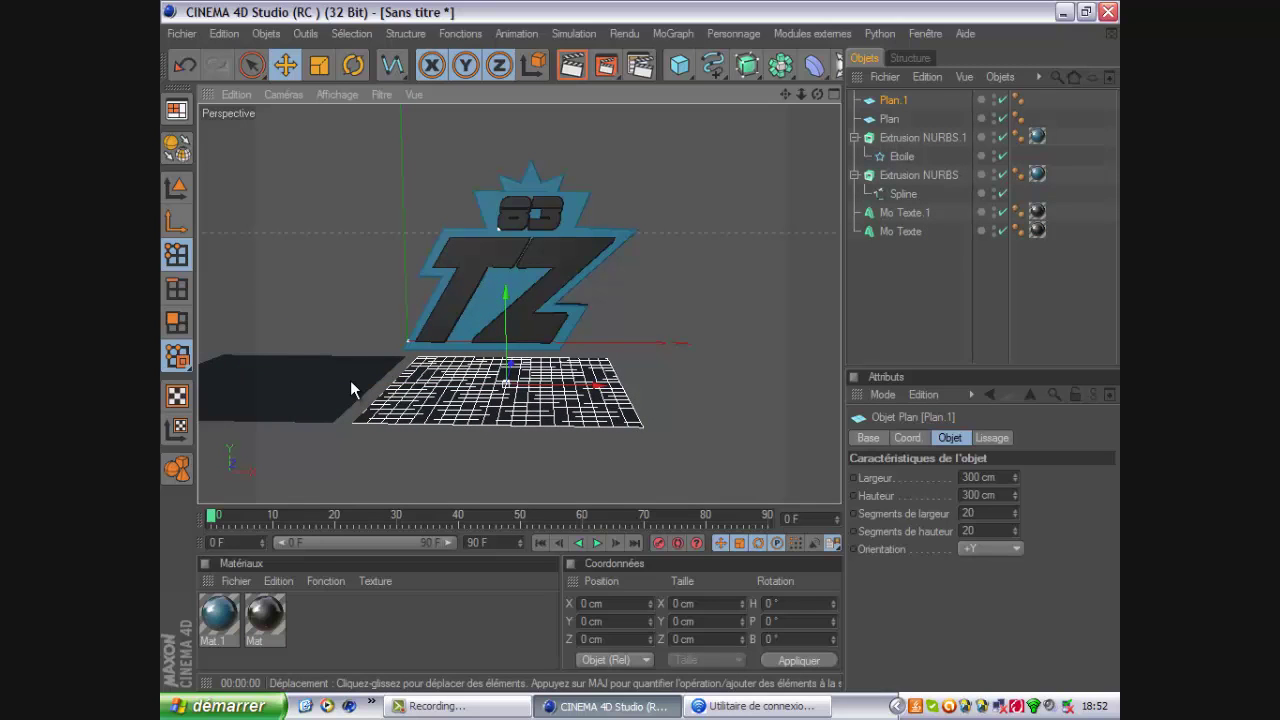
Step: Paste two plane copies with Ctrl+C/Ctrl+V, moving one right and one toward the back
key("ctrl+c")
key("ctrl+v")
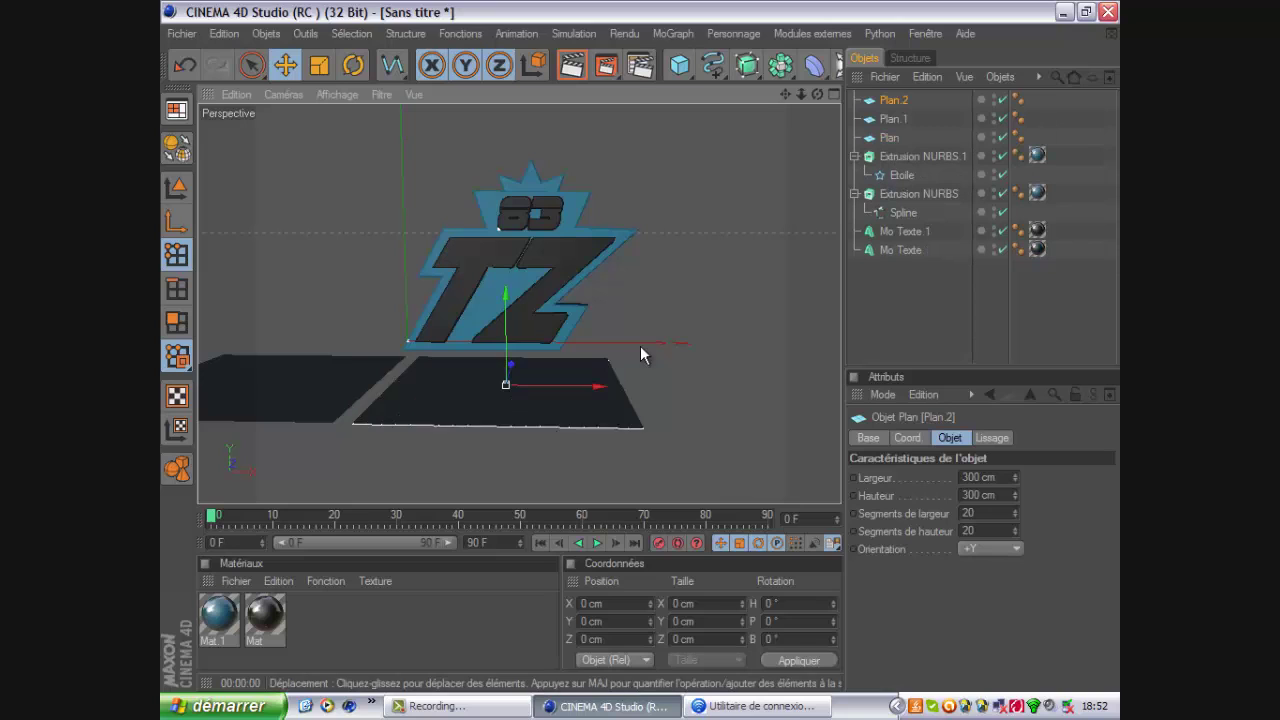
left_click(184, 64)
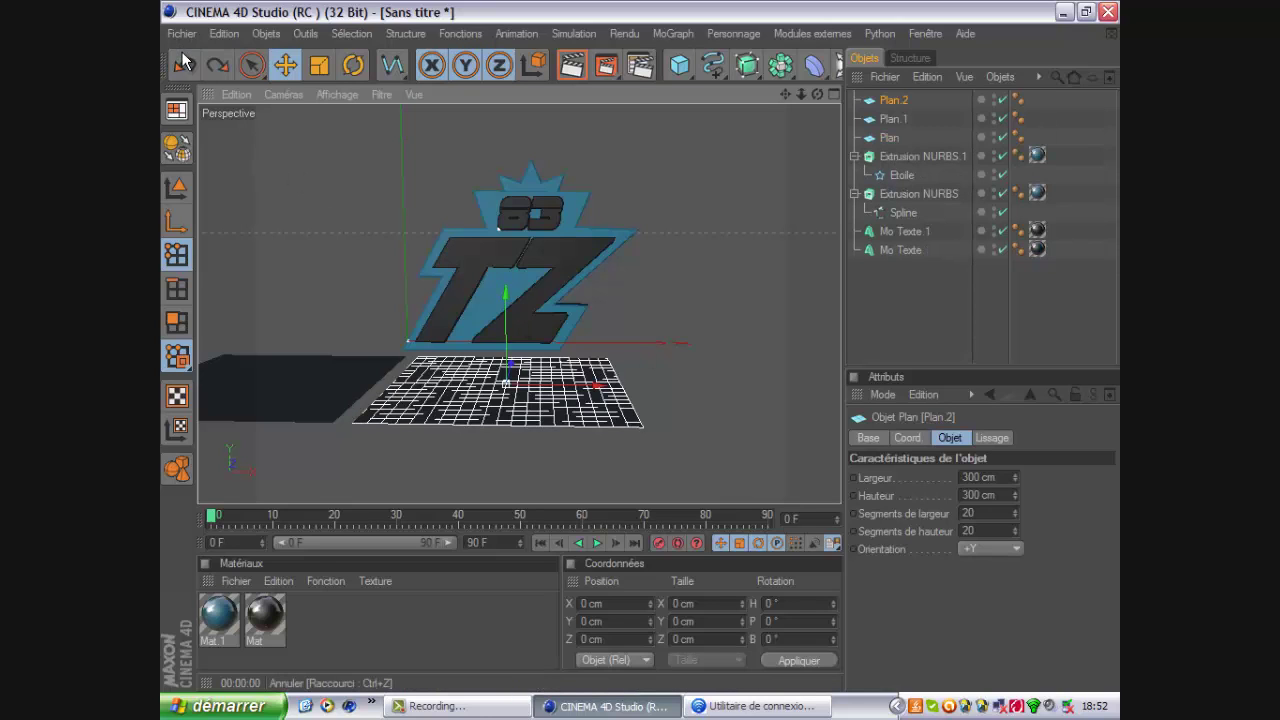
left_click_drag(643, 353, 585, 392)
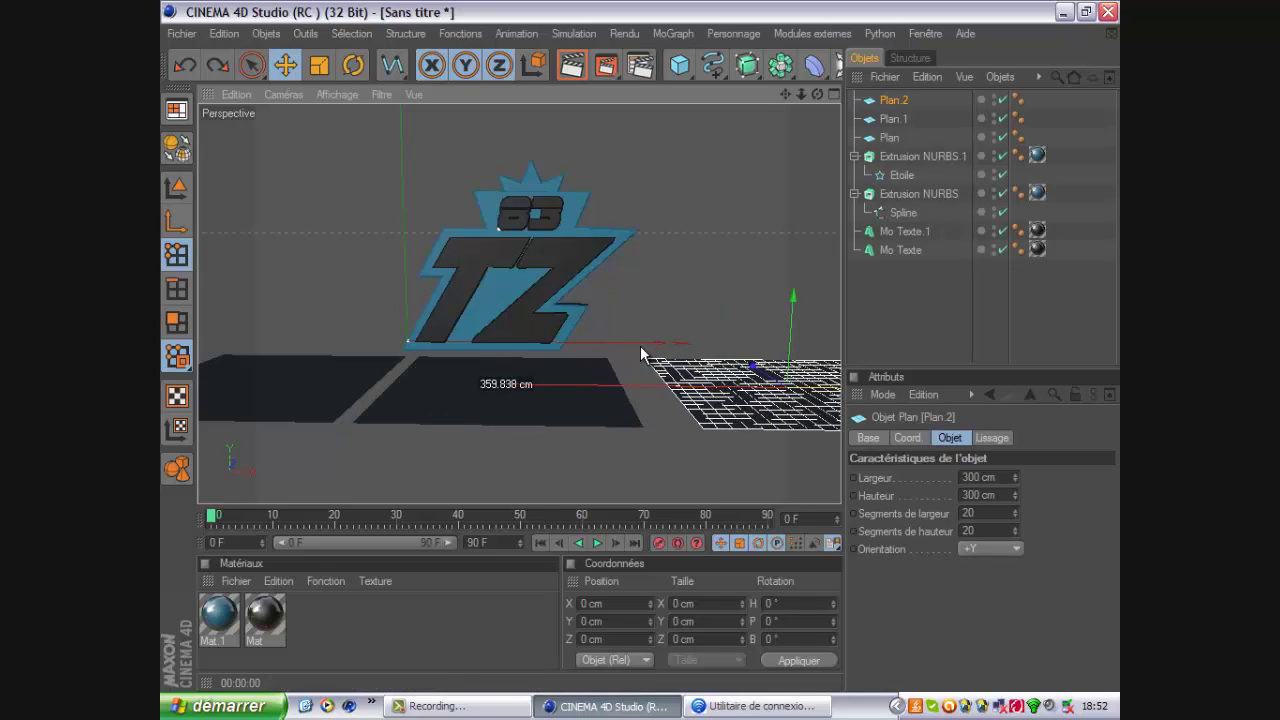
key("ctrl+c")
key("ctrl+v")
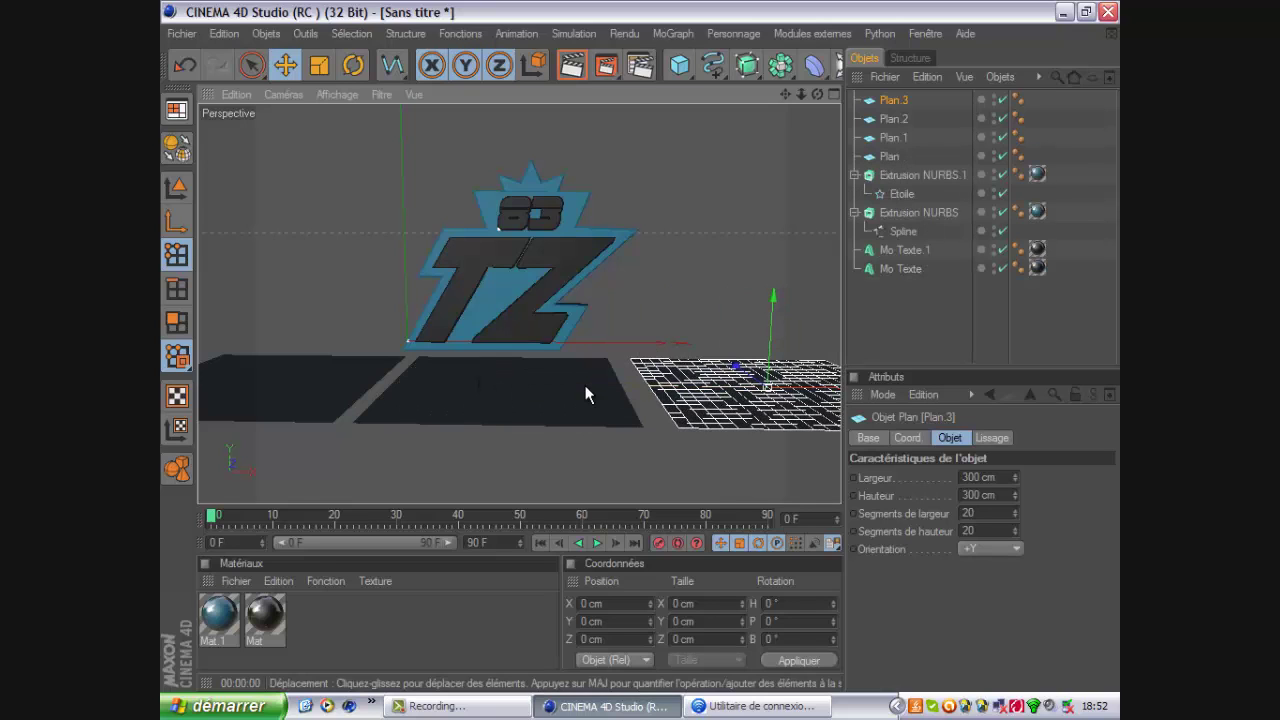
left_click_drag(799, 336, 640, 346)
Step: Paste two more plane copies to complete the six-plane tiled floor
key("ctrl+c")
key("ctrl+v")
key("ctrl+c")
key("ctrl+v")
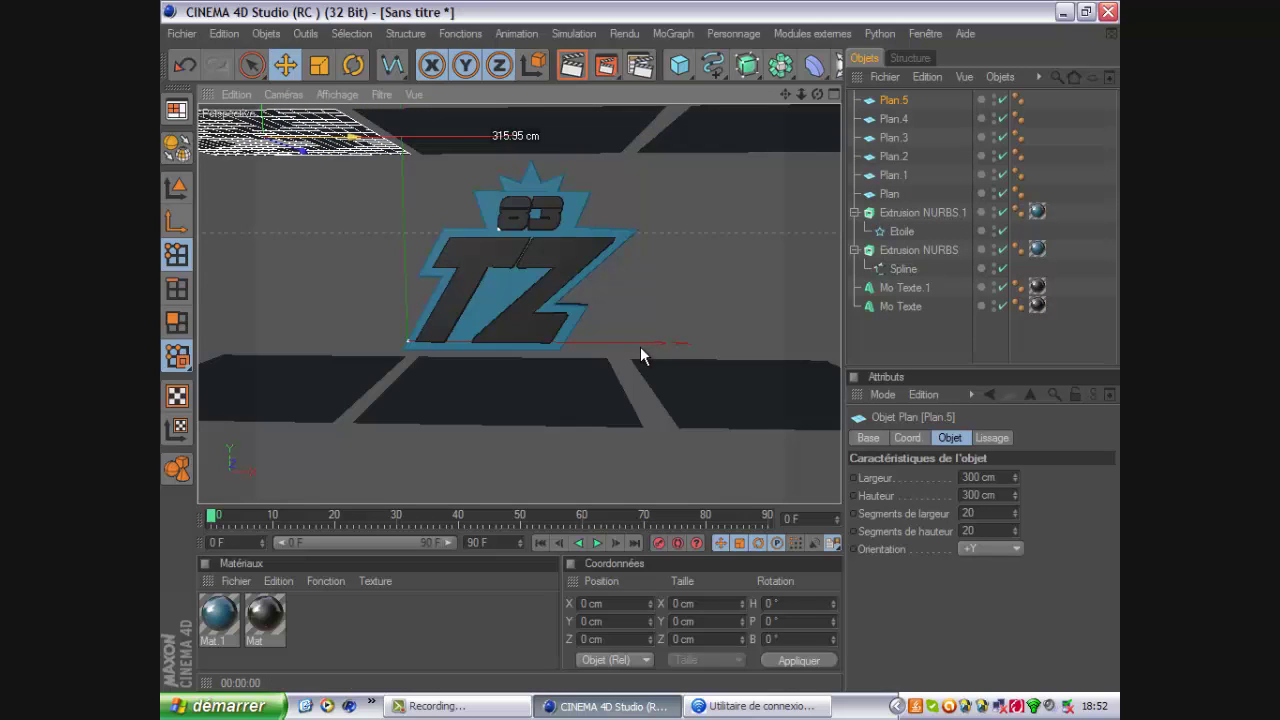
left_click_drag(641, 345, 641, 345, "alt")
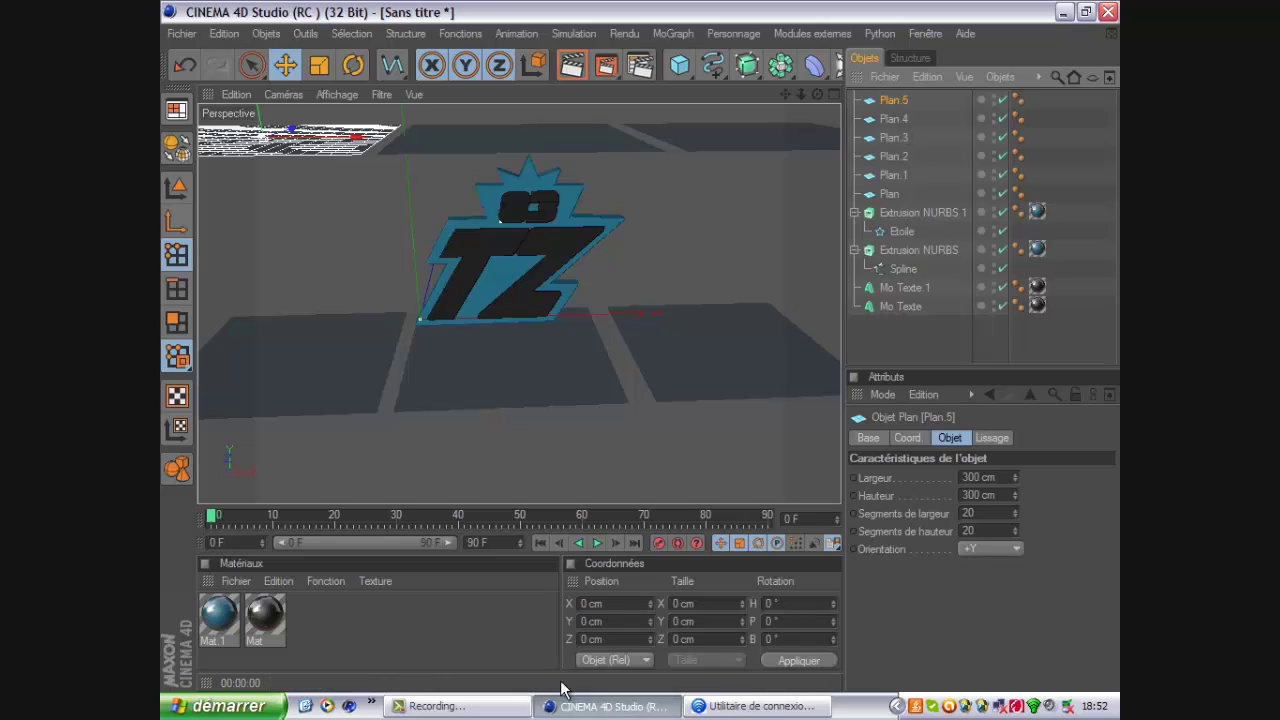
left_click(455, 706)
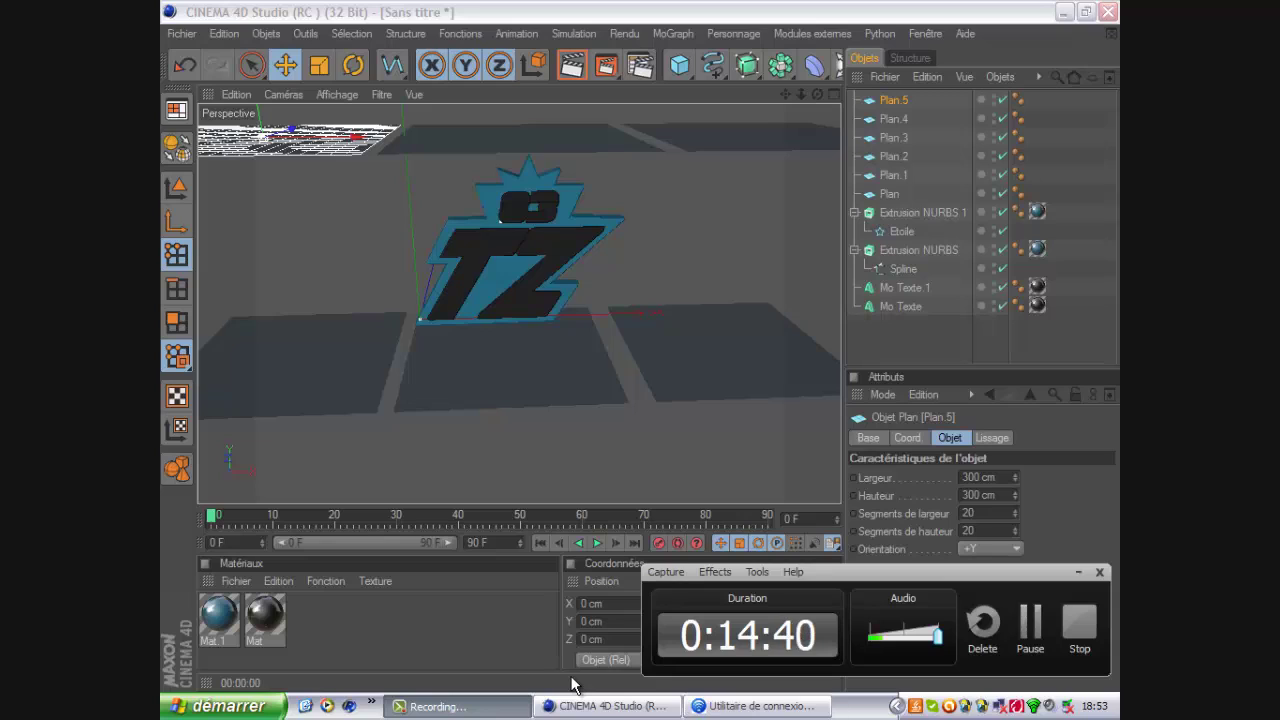
left_click(1030, 643)
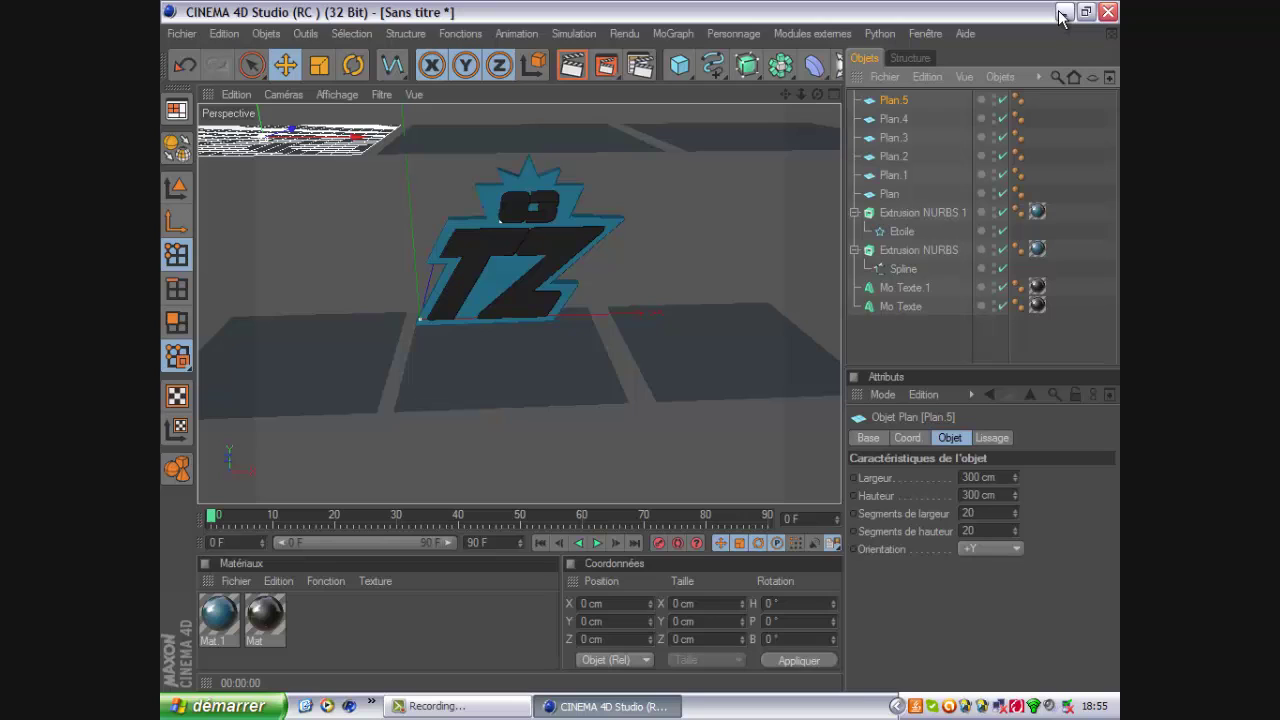
left_click(520, 706)
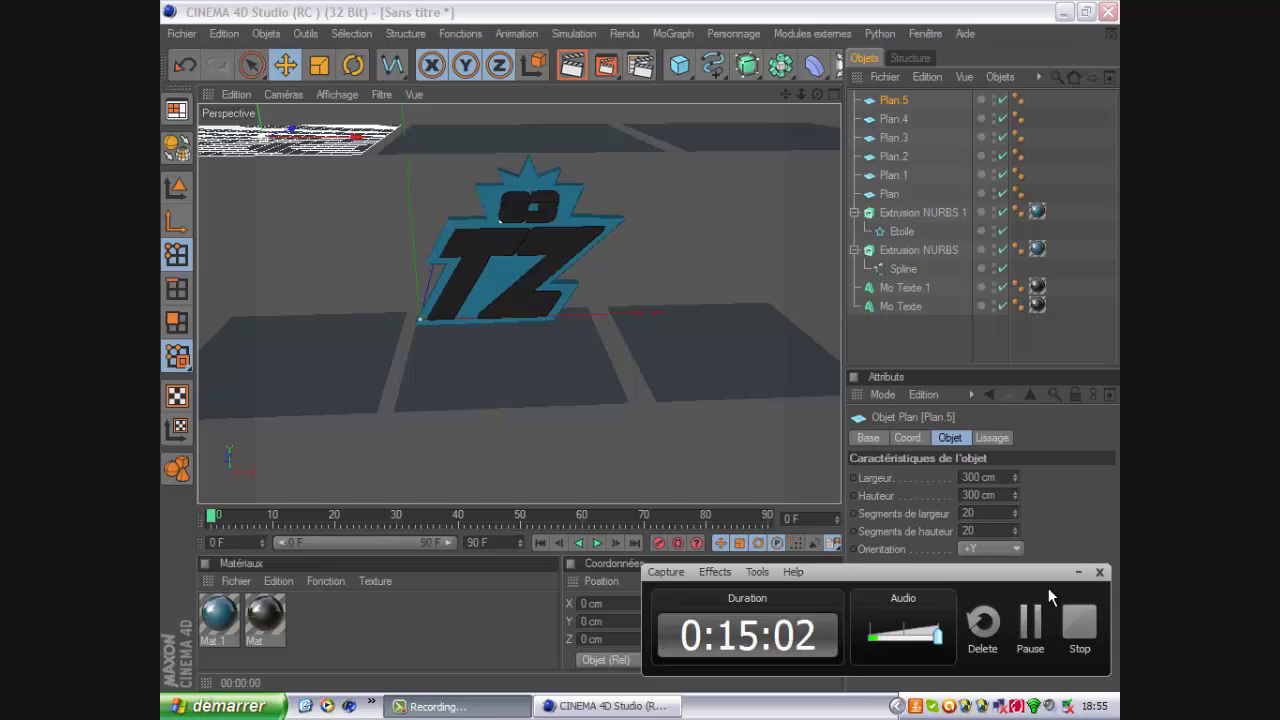
left_click(1077, 572)
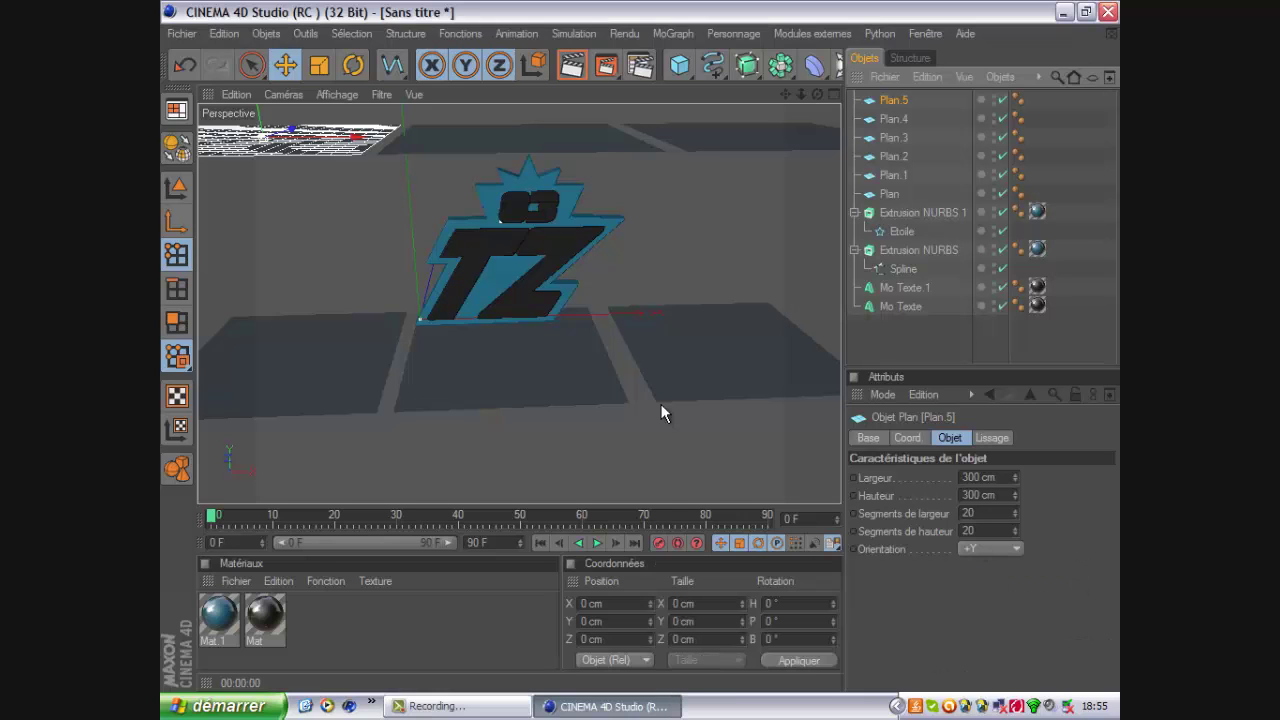
left_click_drag(814, 94, 638, 345)
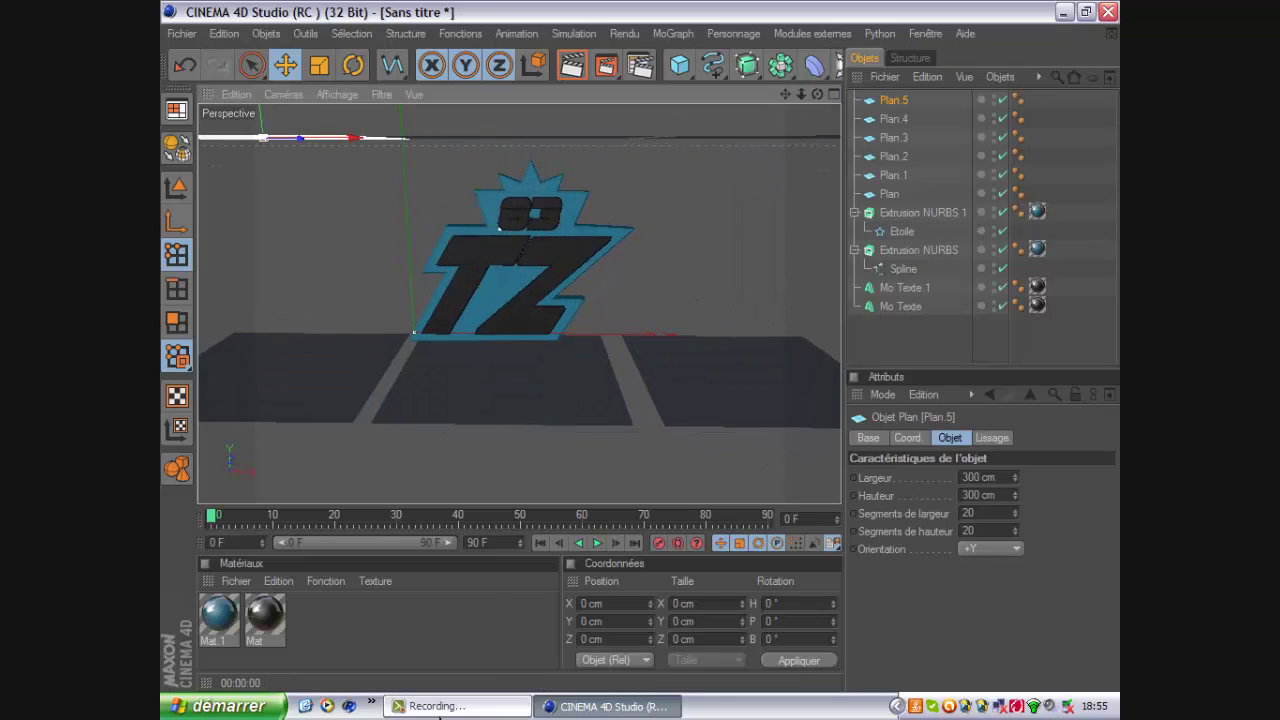
left_click(440, 706)
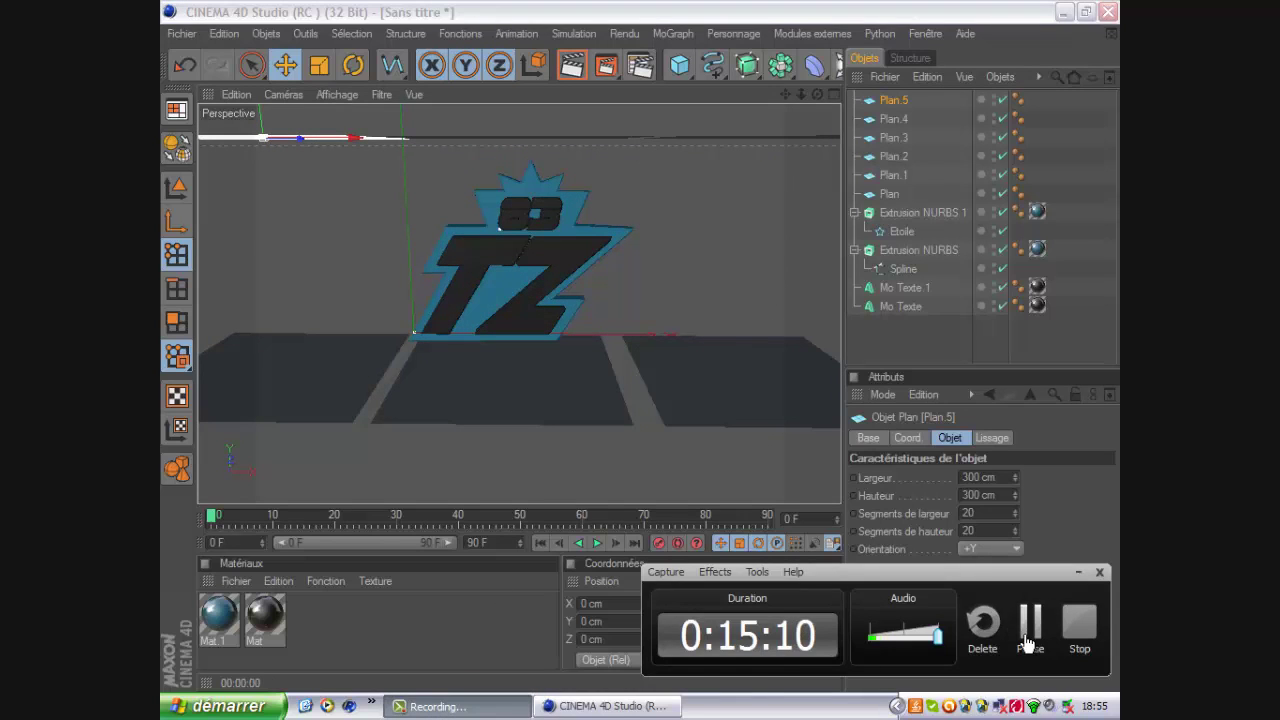
left_click(1025, 636)
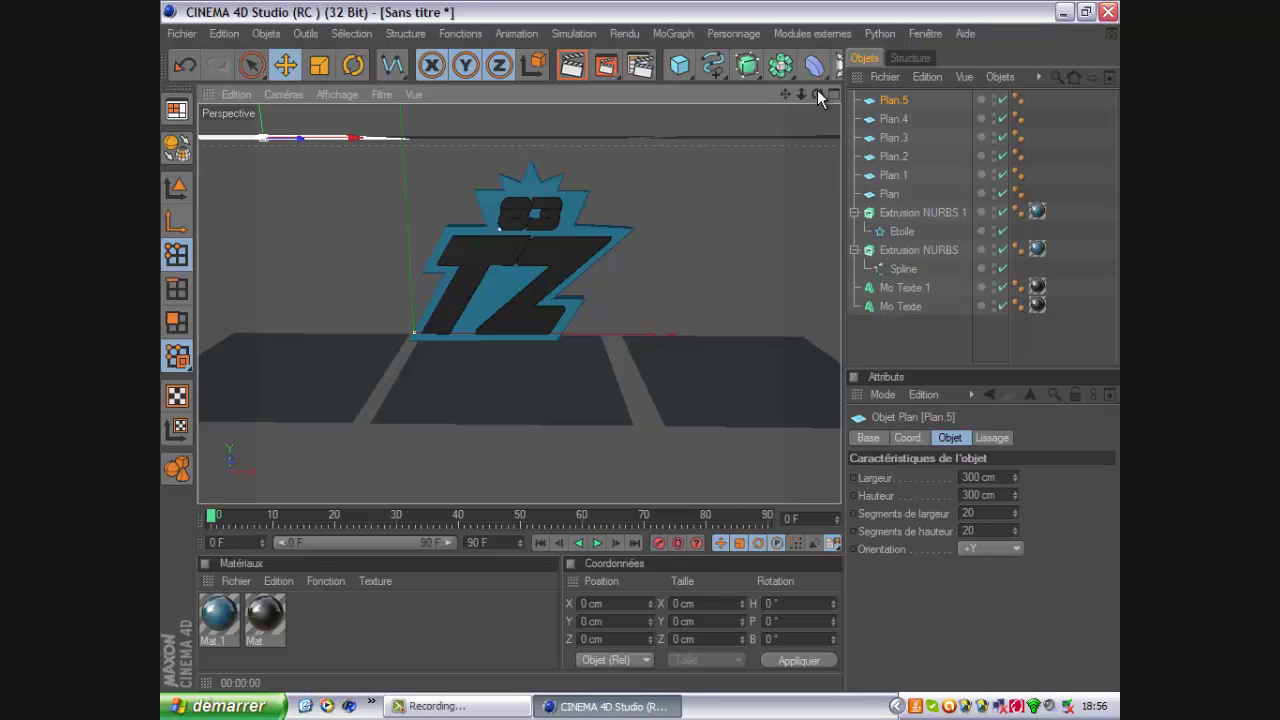
mouse_move(817, 91)
left_mouse_down()
mouse_move(641, 348)
mouse_move(824, 113)
left_mouse_up()
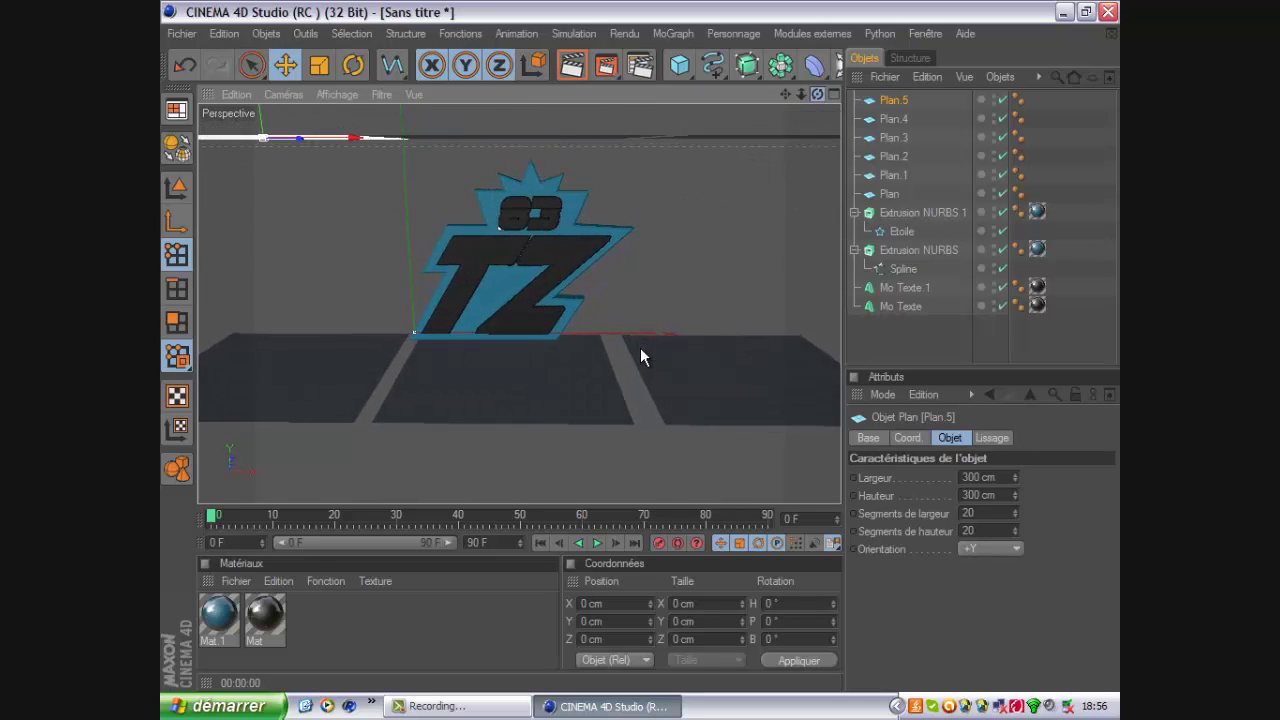
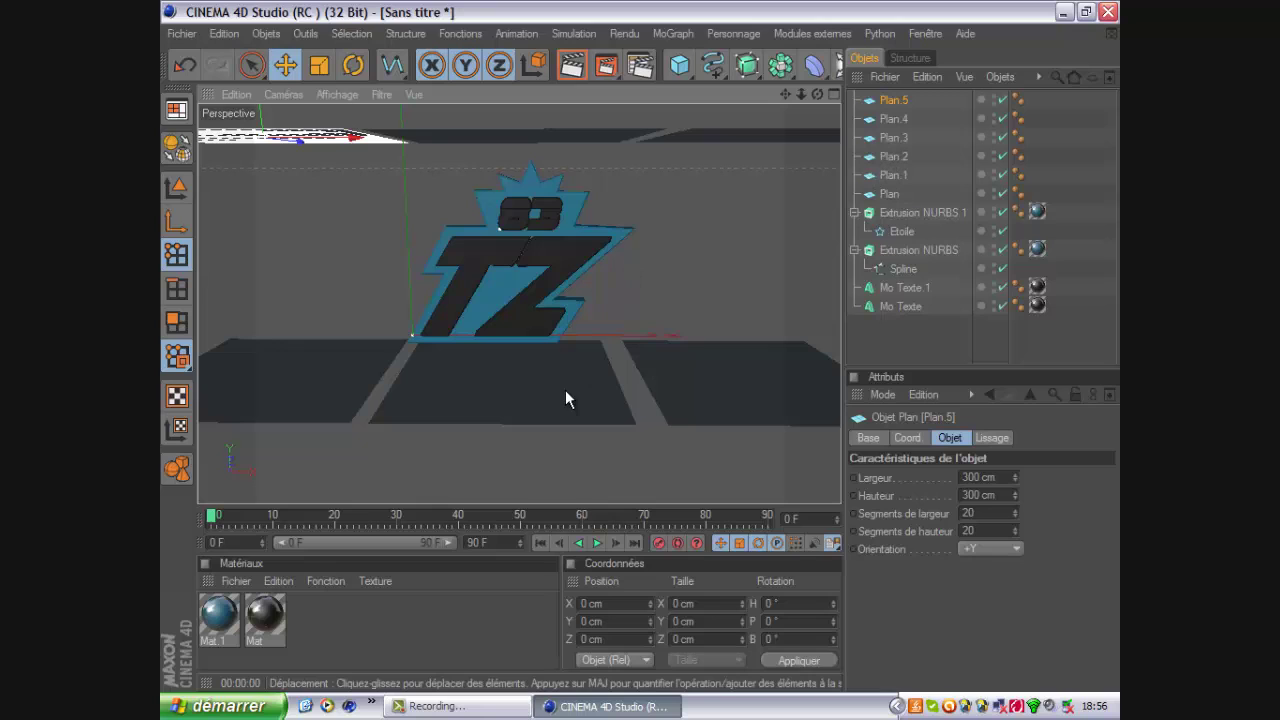
Step: Dismiss the ad popup and select Plan.5 through Plan together in the Object Manager
left_click(890, 194, "shift")
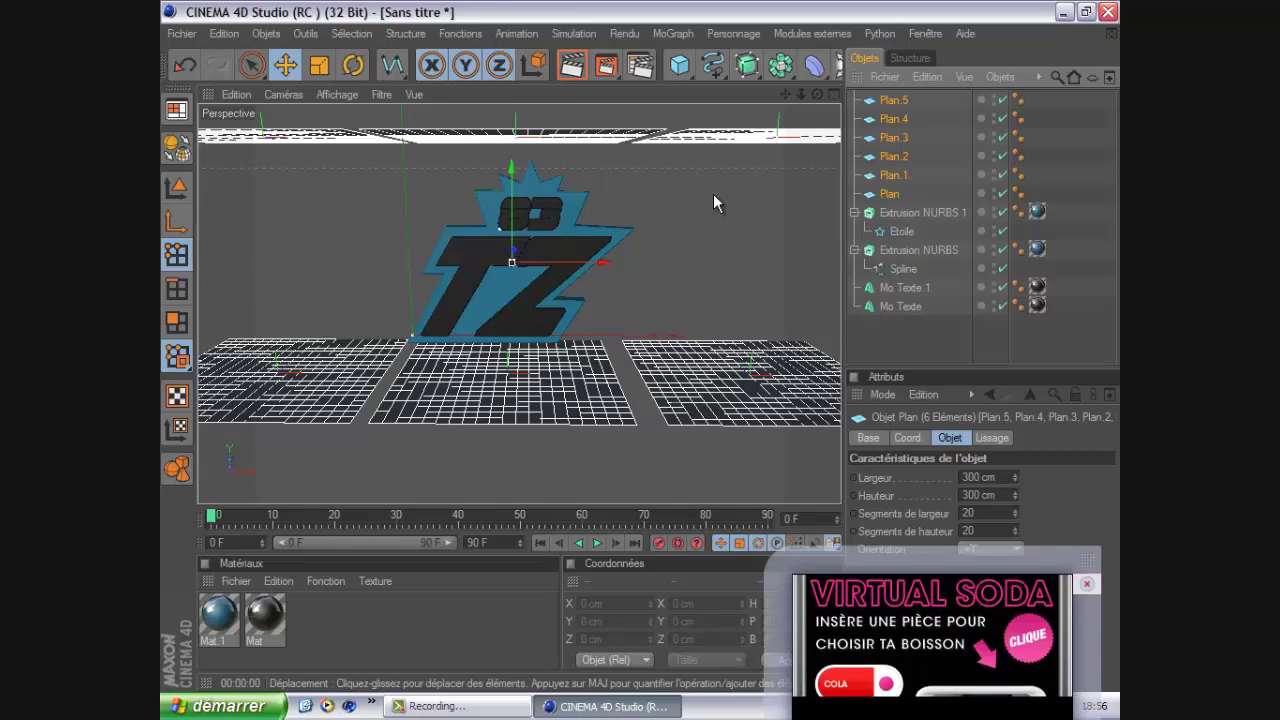
left_click(1087, 430)
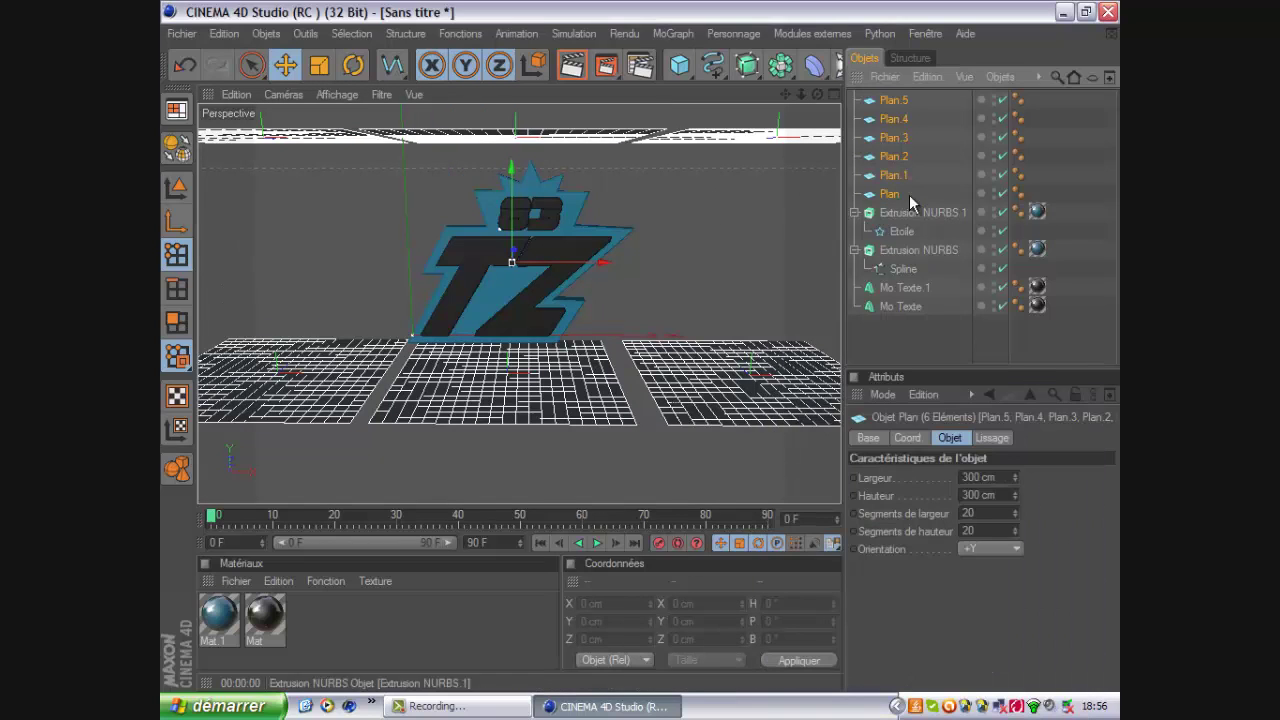
left_click(904, 98)
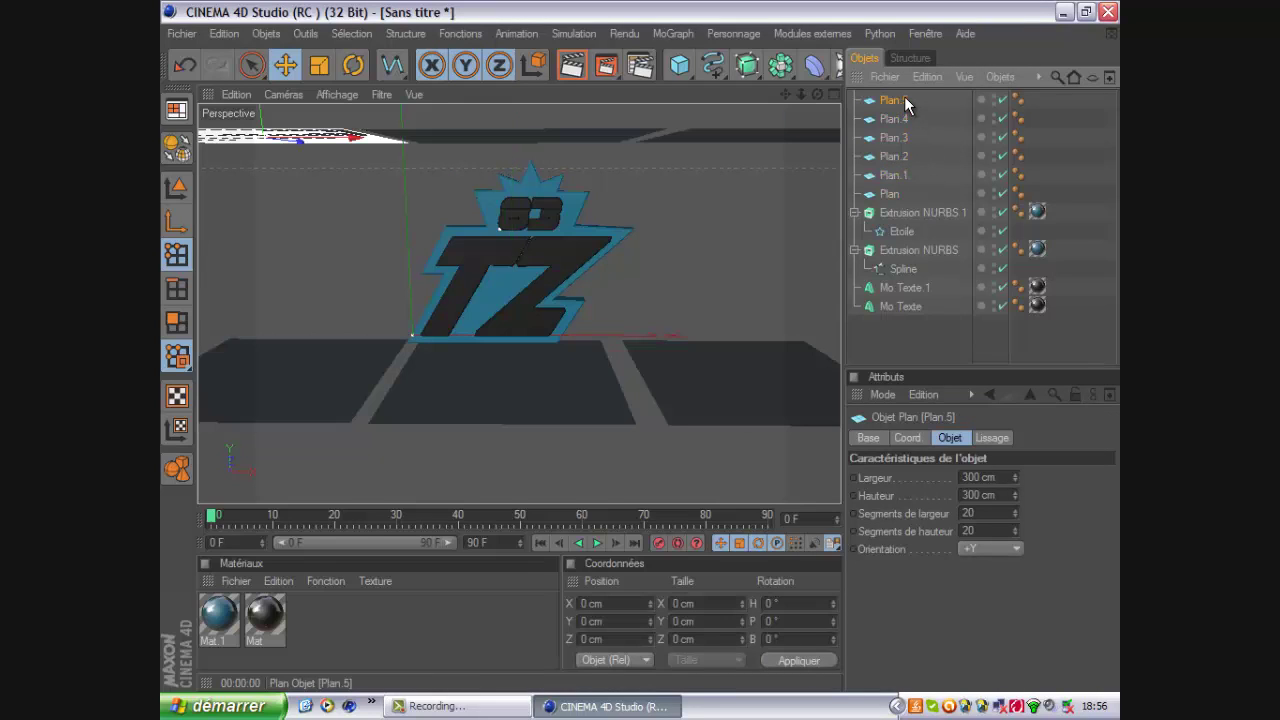
left_click(893, 196, "shift")
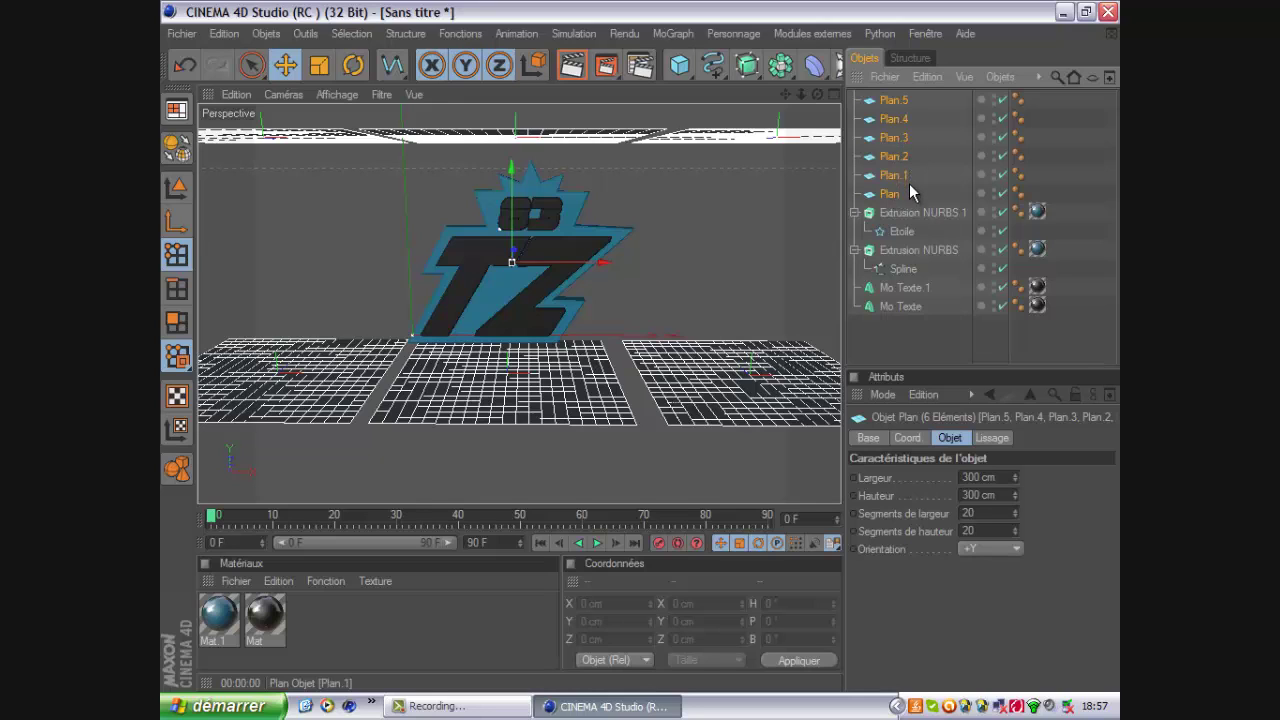
Step: Undo stray Rendu tags on the planes, then group all six under one Neutre null
right_click(911, 191)
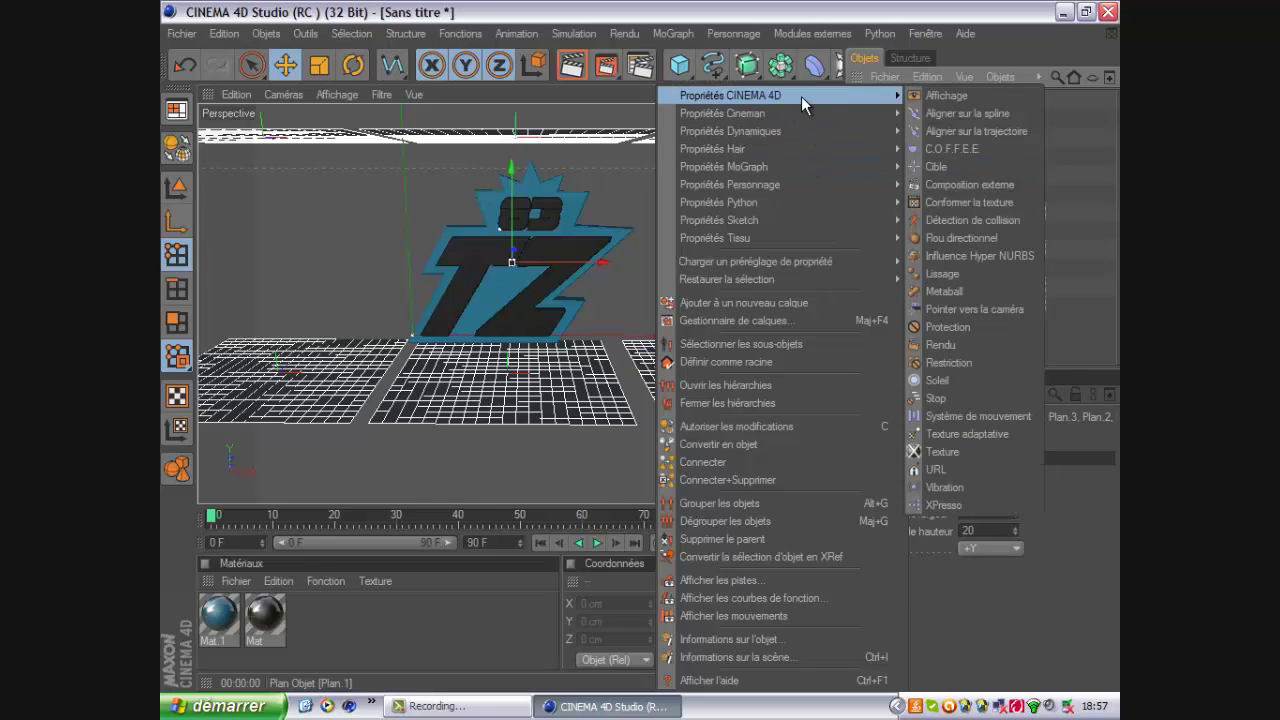
mouse_move(730, 95)
left_click(984, 345)
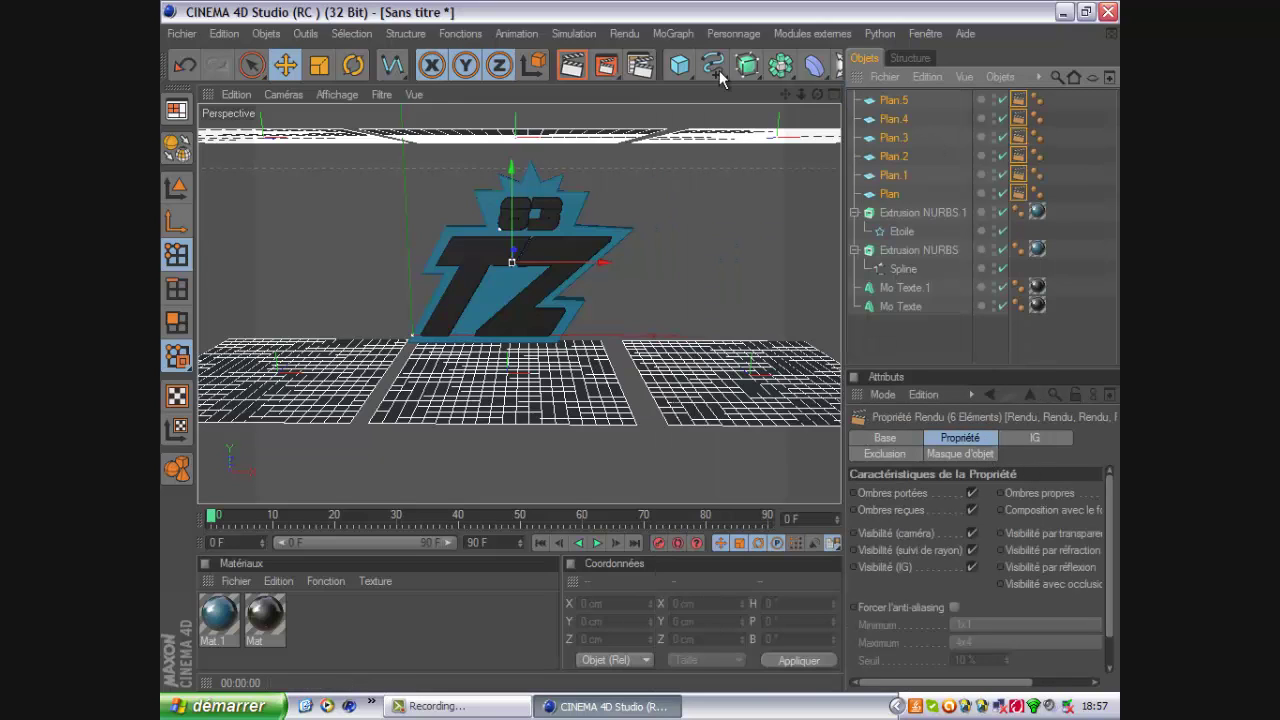
left_click(186, 68)
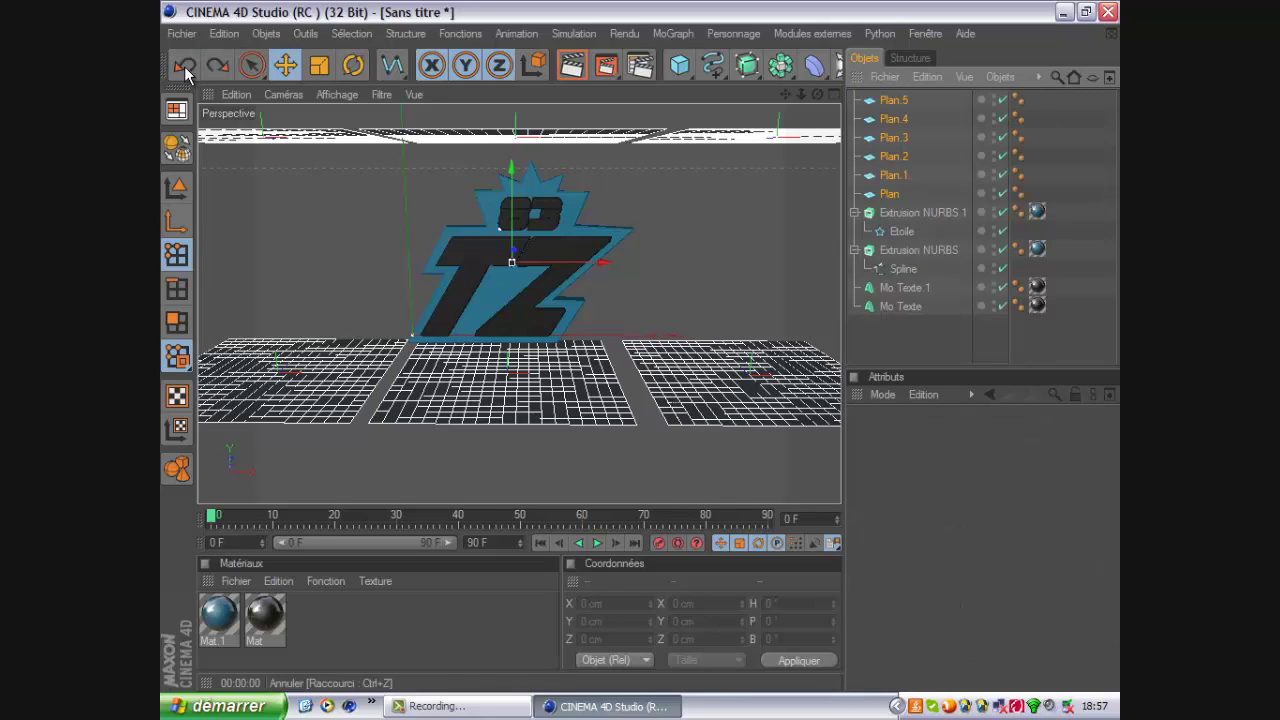
right_click(910, 126)
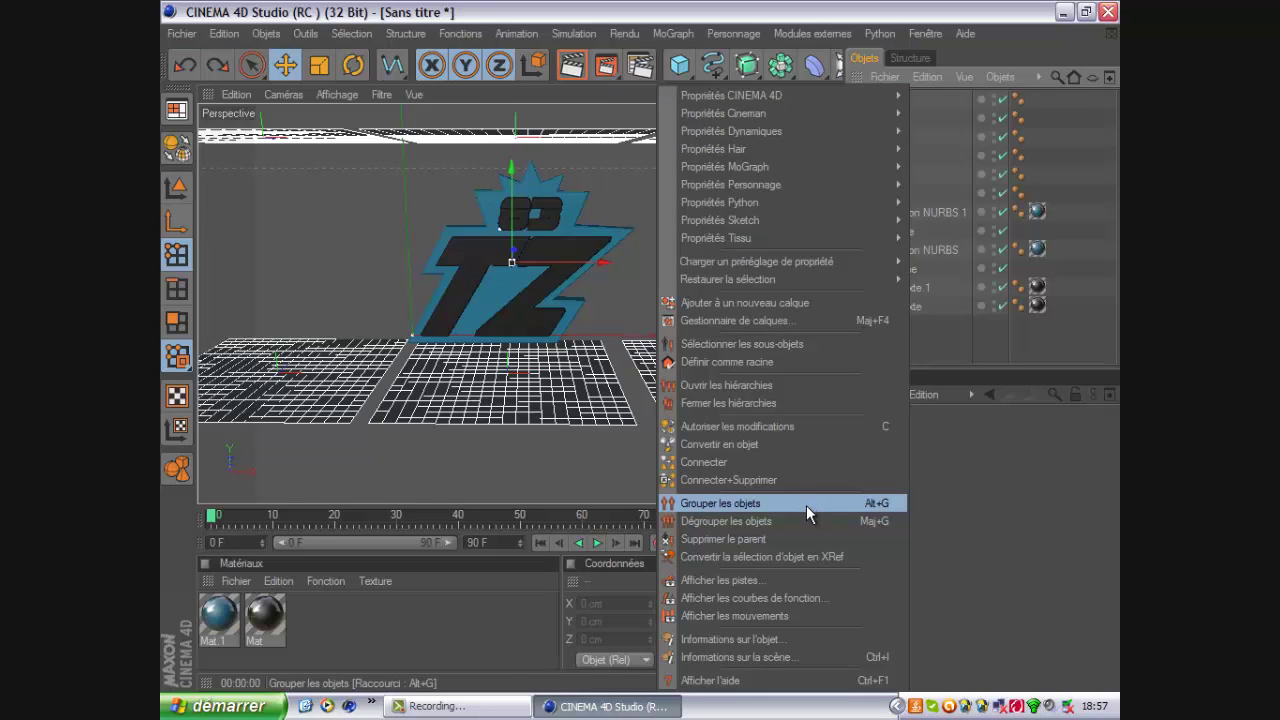
left_click(808, 504)
right_click(924, 100)
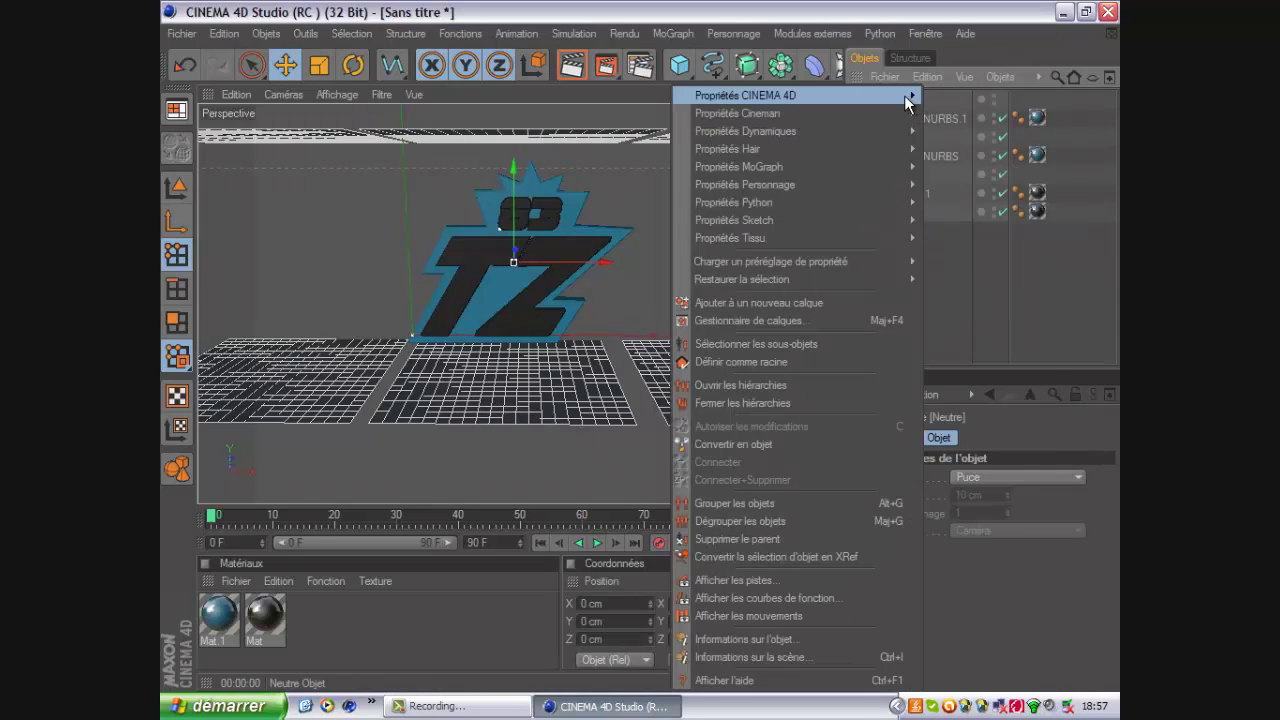
mouse_move(745, 95)
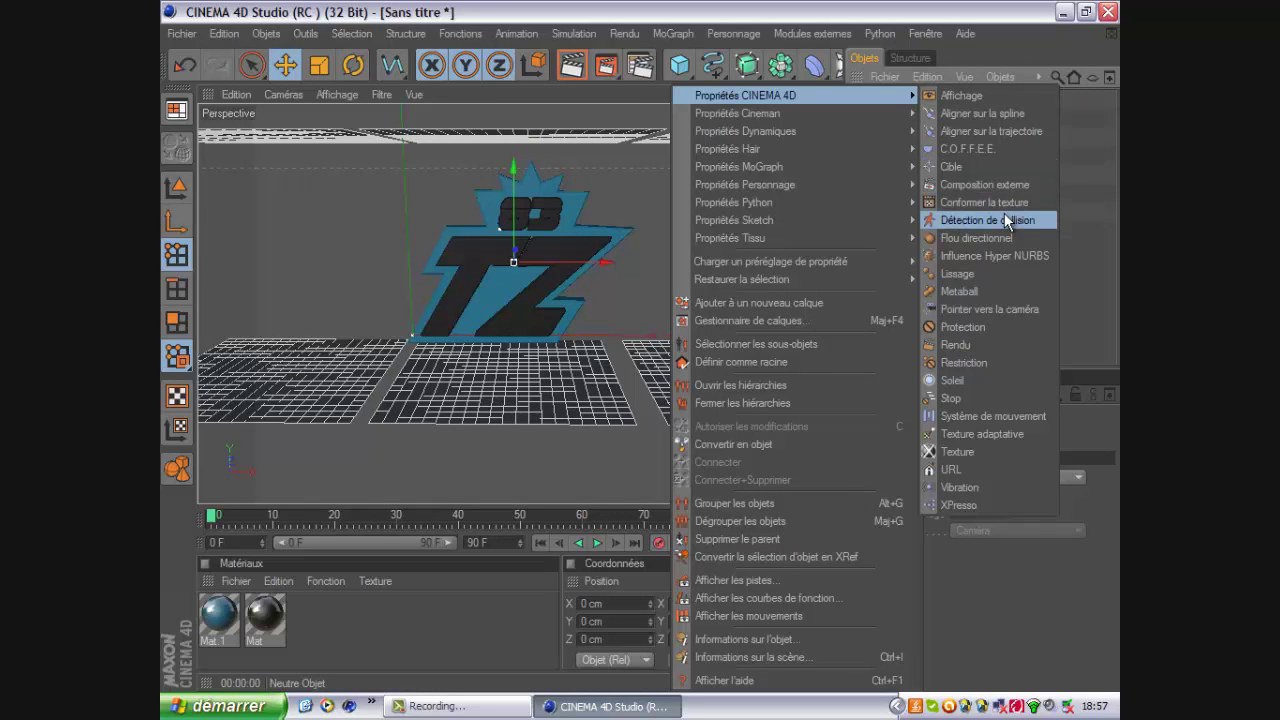
Step: Give the Neutre group a Rendu tag and create a new material, Mat.2
left_click(994, 344)
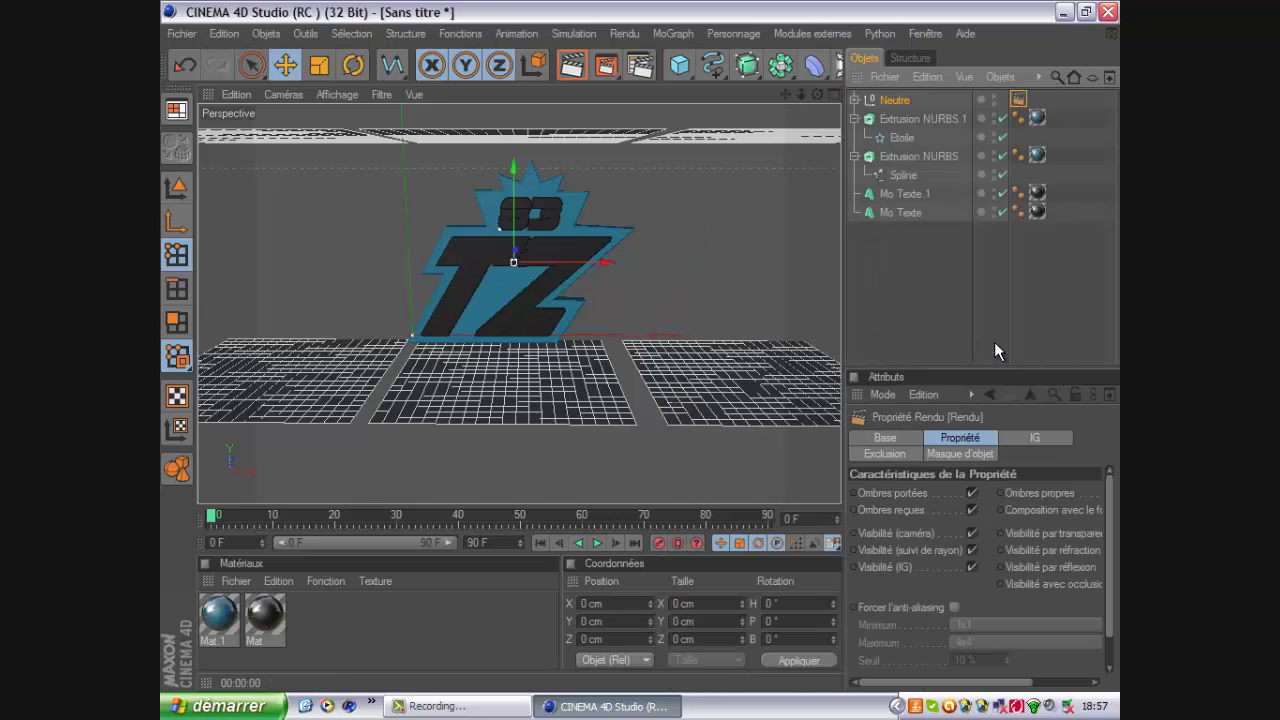
double_click(334, 623)
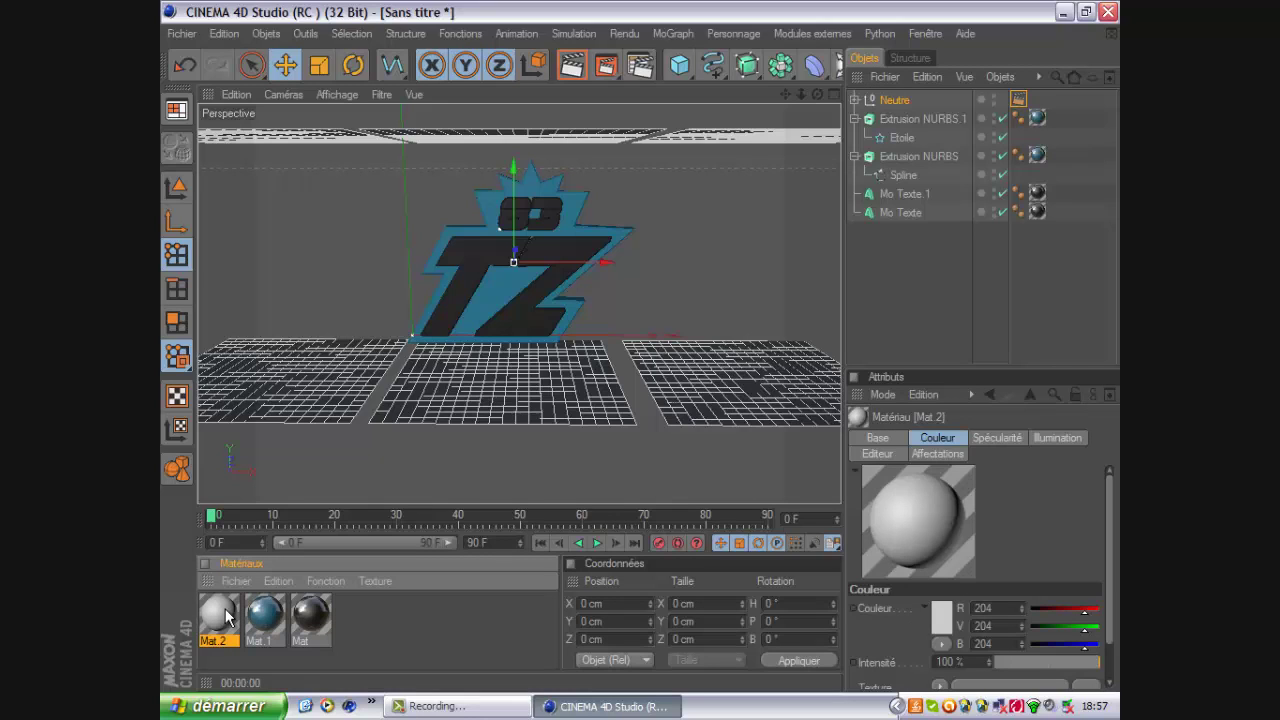
double_click(228, 617)
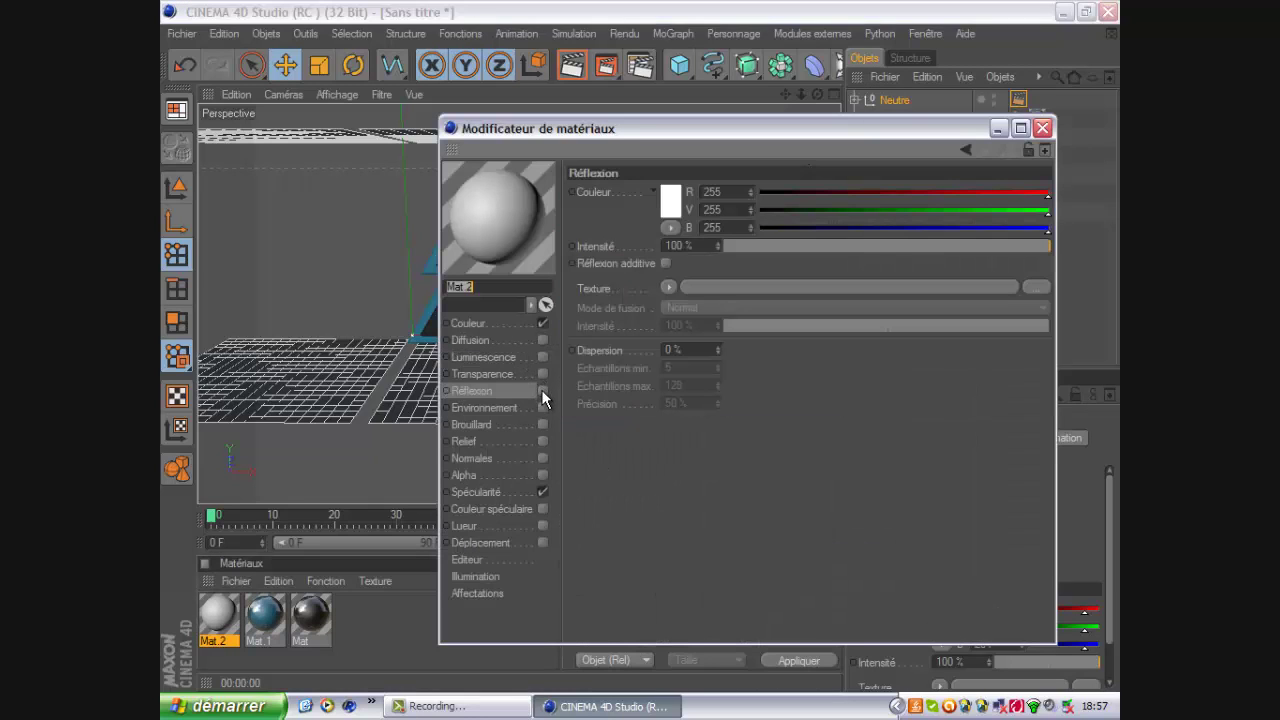
Step: Turn off Spécularité on Mat.2 and enable white Luminescence at 255, 255, 255
left_click(541, 389)
left_click(541, 492)
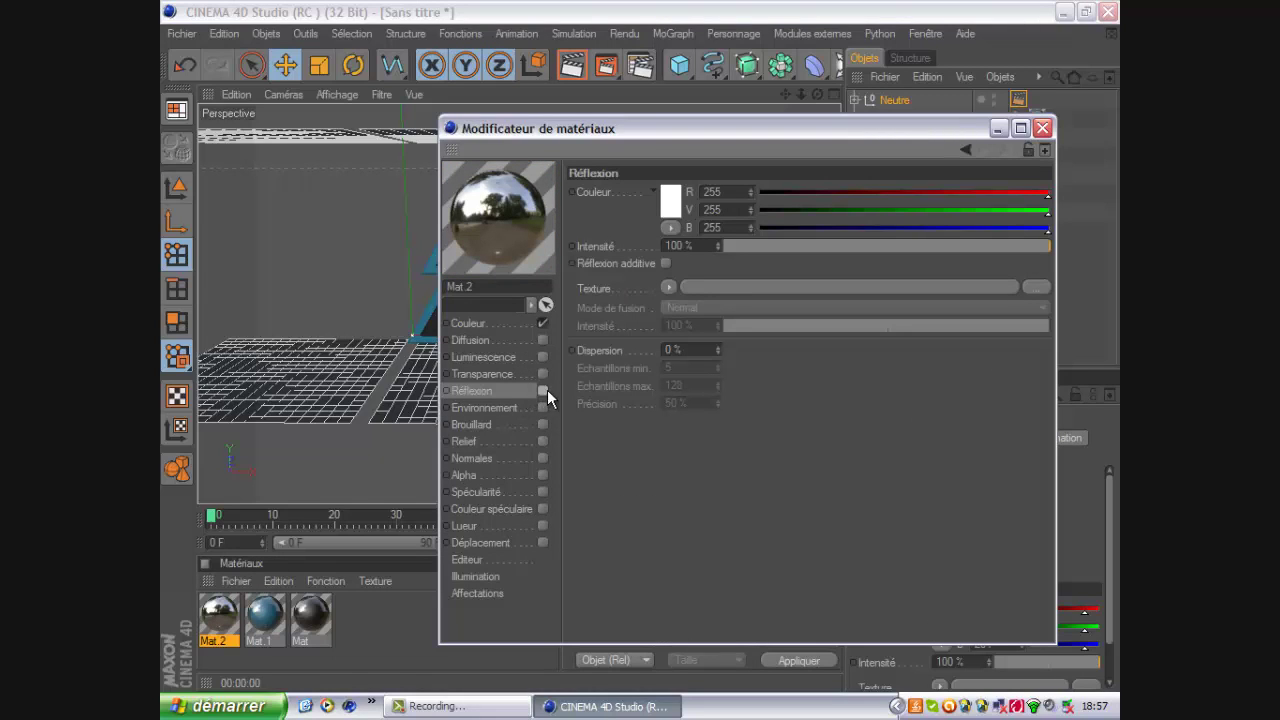
left_click(545, 390)
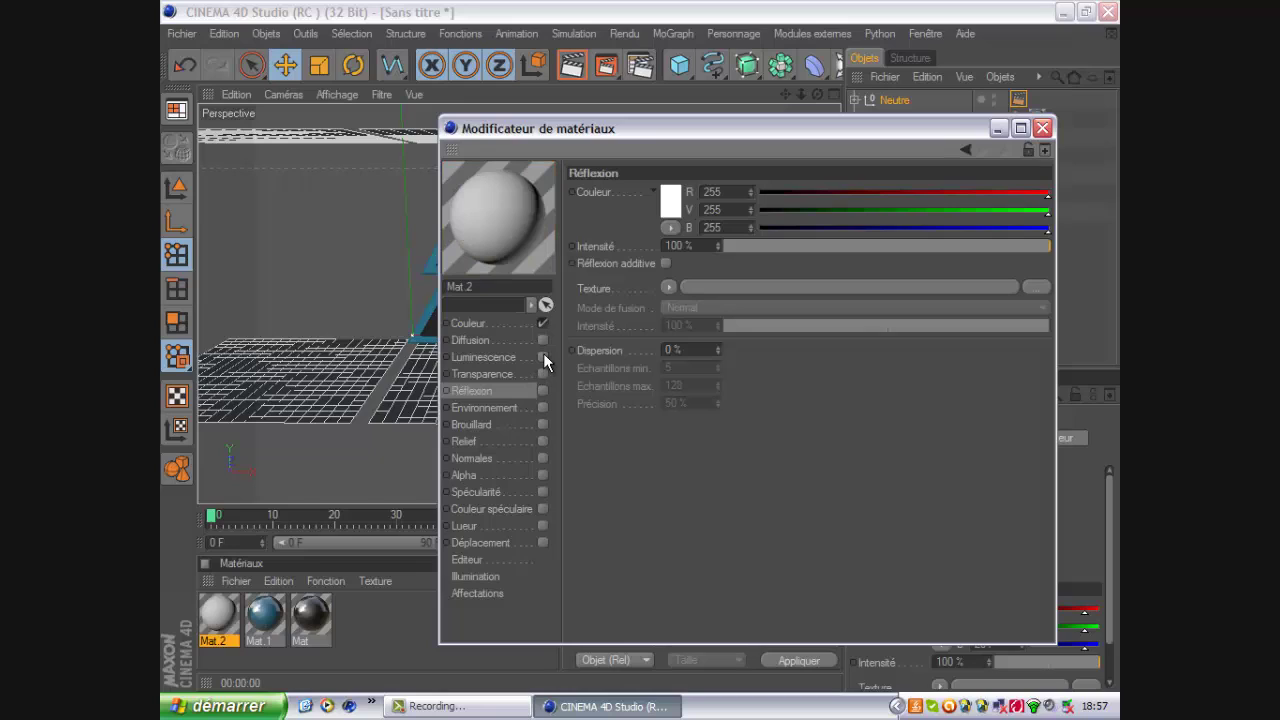
left_click(542, 357)
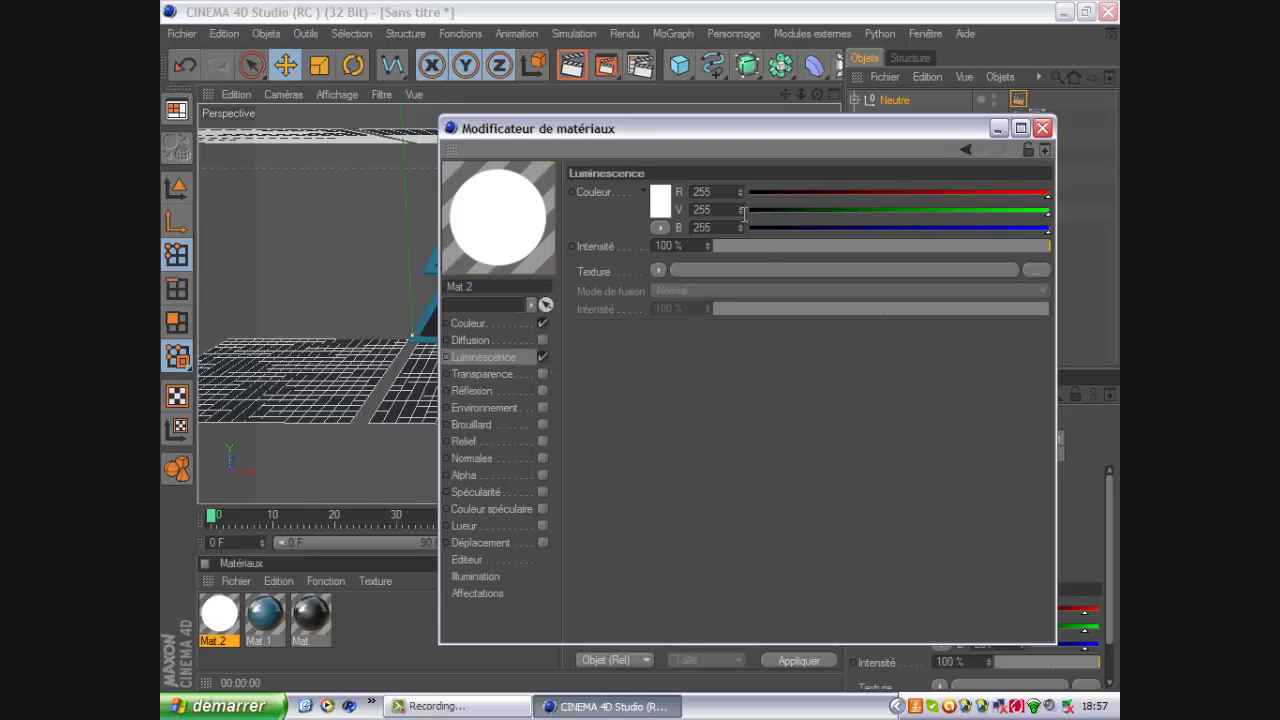
left_click(1042, 128)
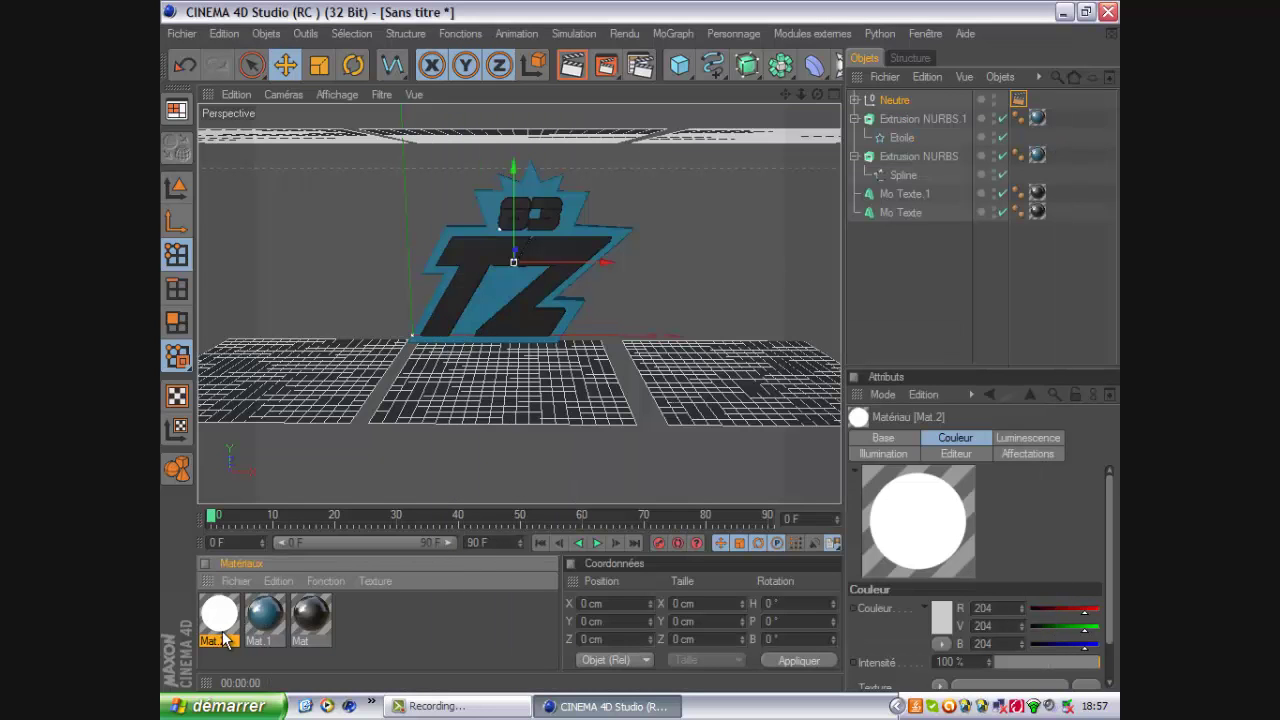
Step: Drop Mat.2 onto the Neutre floor group and test-render the view
mouse_move(222, 628)
left_mouse_down()
mouse_move(940, 120)
mouse_move(898, 99)
left_mouse_up()
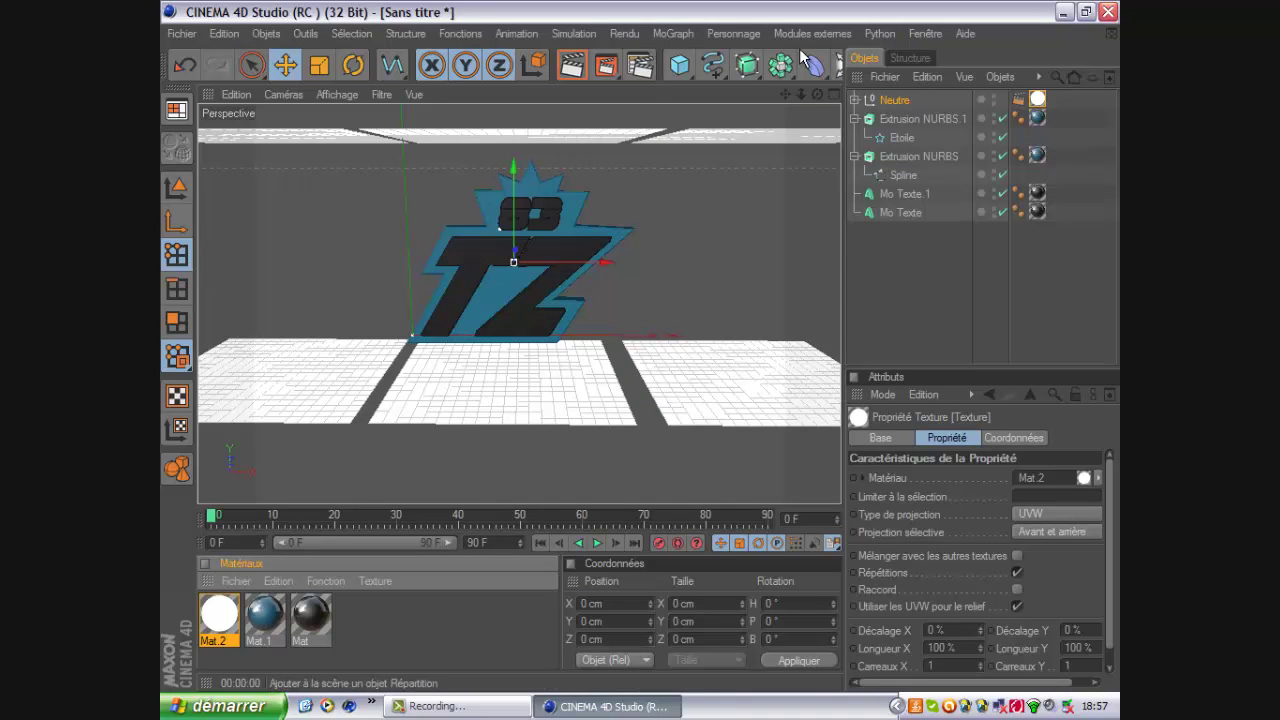
mouse_move(817, 94)
left_mouse_down()
mouse_move(643, 355)
mouse_move(817, 94)
left_mouse_up()
left_click(573, 66)
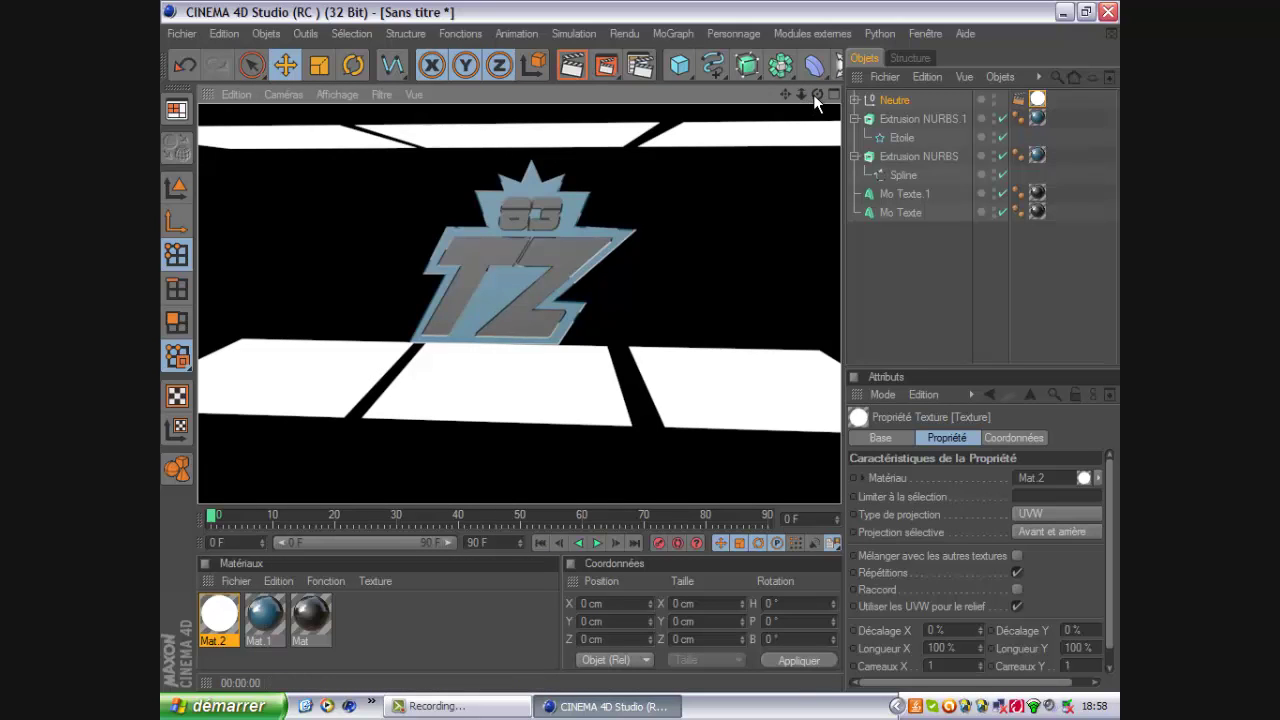
left_click_drag(813, 94, 643, 352)
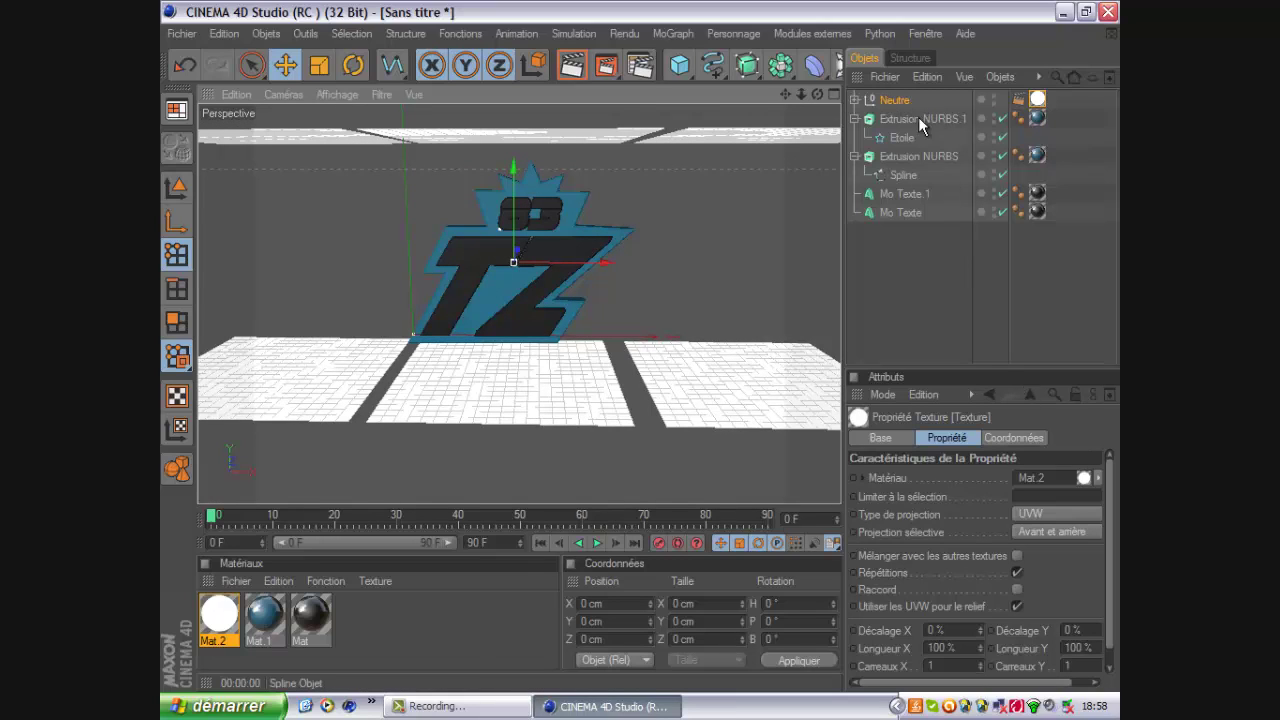
Step: Turn off Visibilité (caméra) on Neutre's Rendu tag and set its editor dot to hidden
left_click(1018, 104)
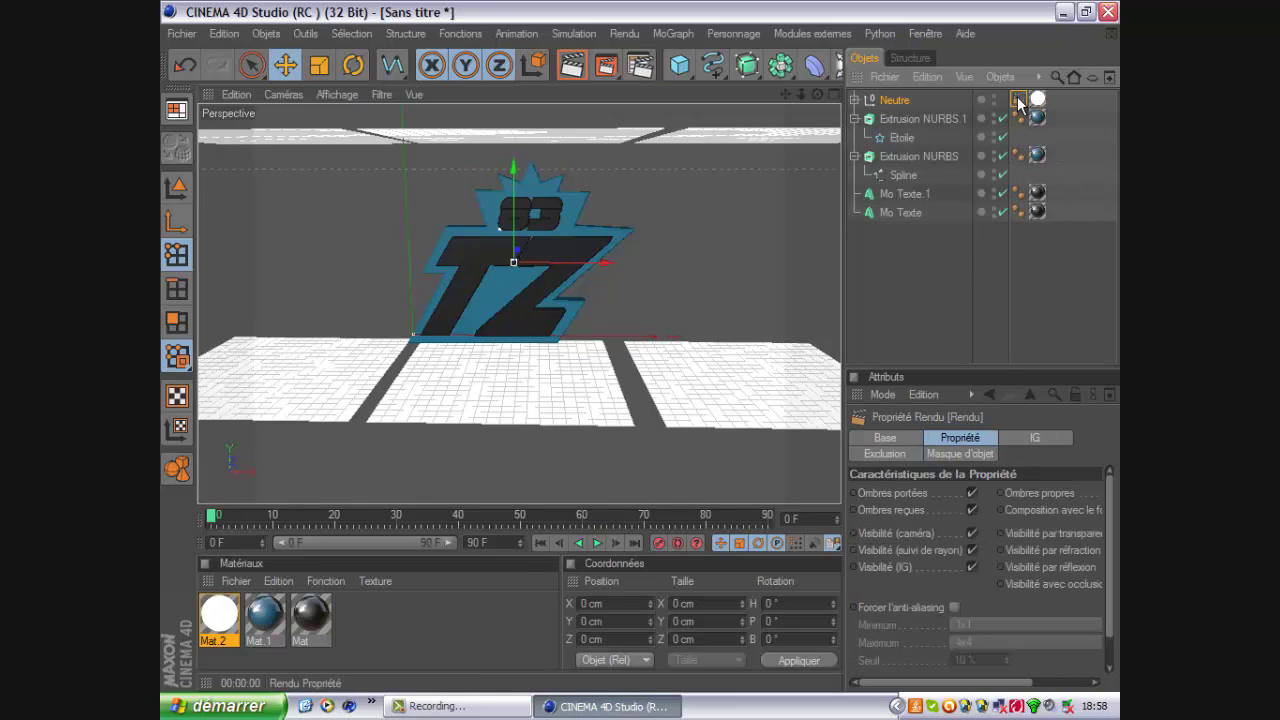
left_click(971, 534)
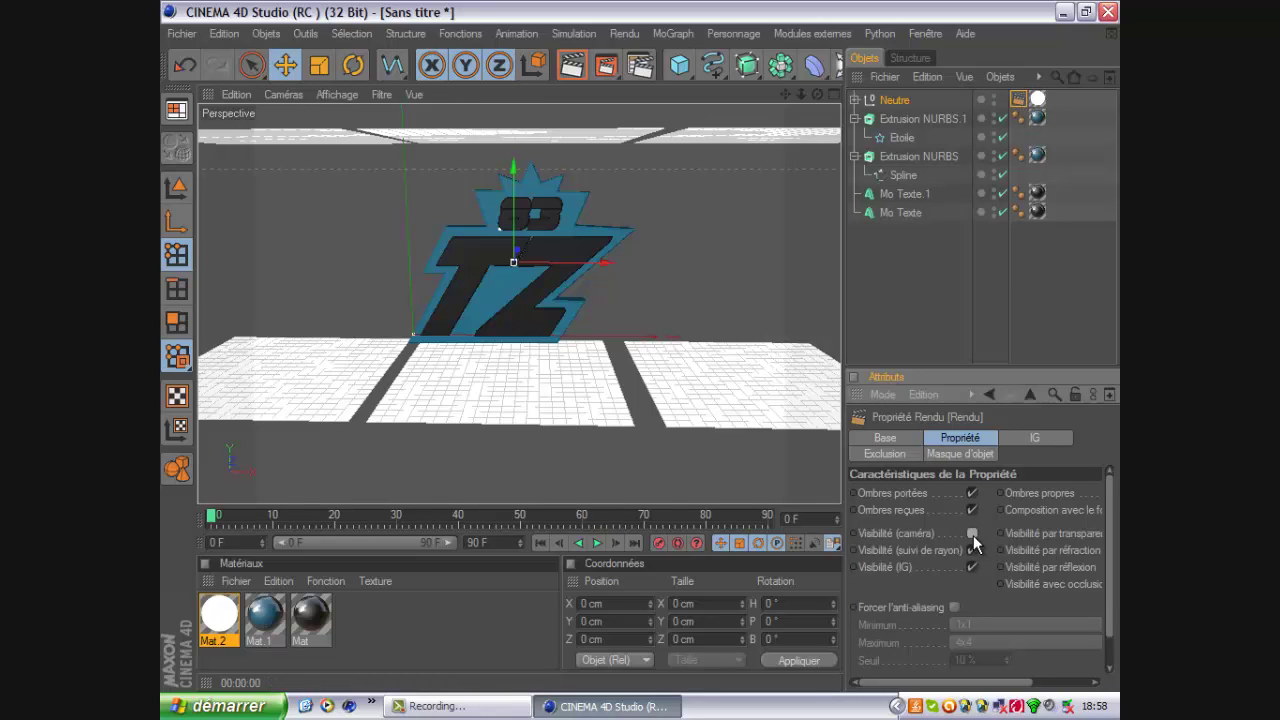
left_click(993, 100)
left_click(993, 100)
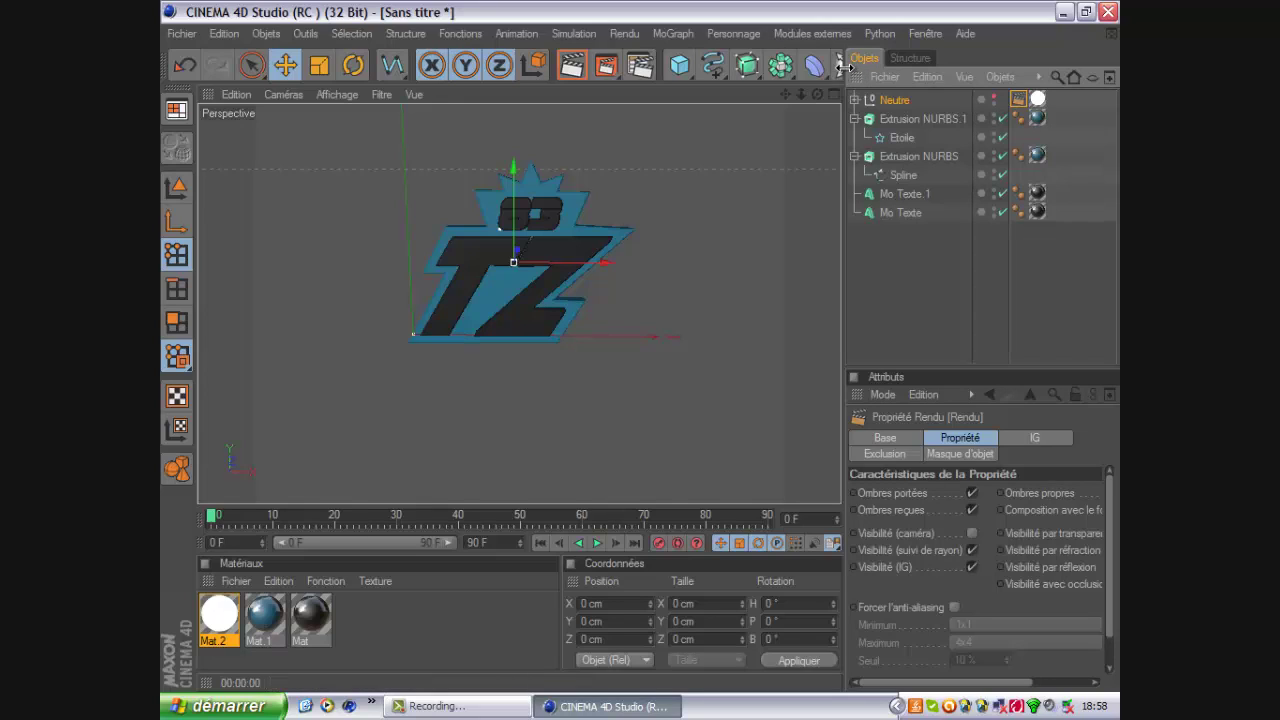
Step: Add an Omni light named Lumière, slide it along X, and reframe the view on the logo
left_click_drag(843, 64, 877, 74)
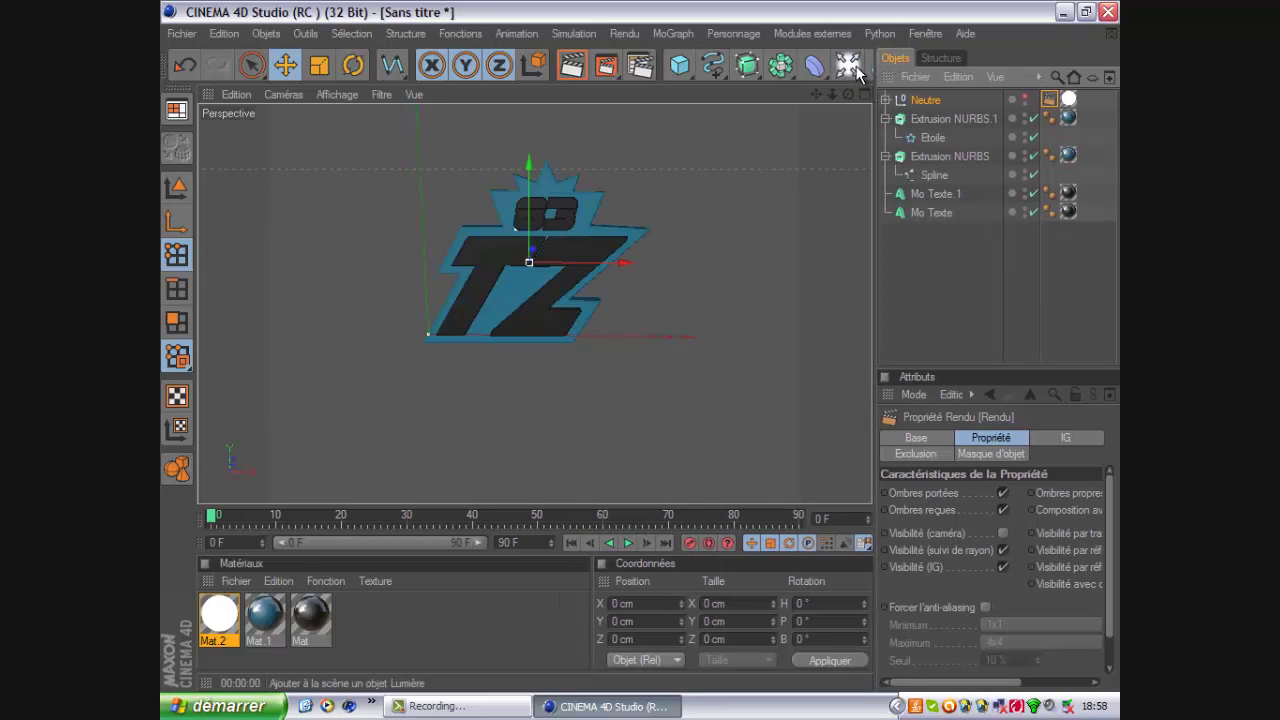
left_click(850, 66)
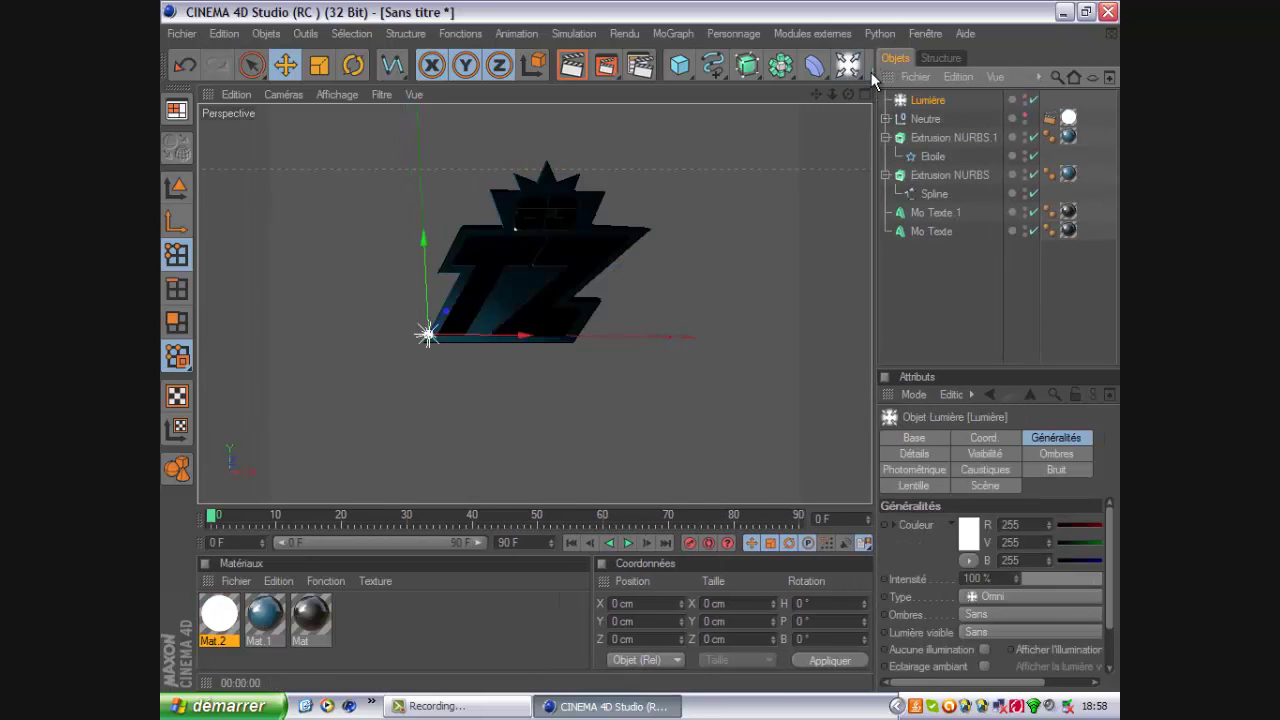
left_click_drag(876, 80, 862, 80)
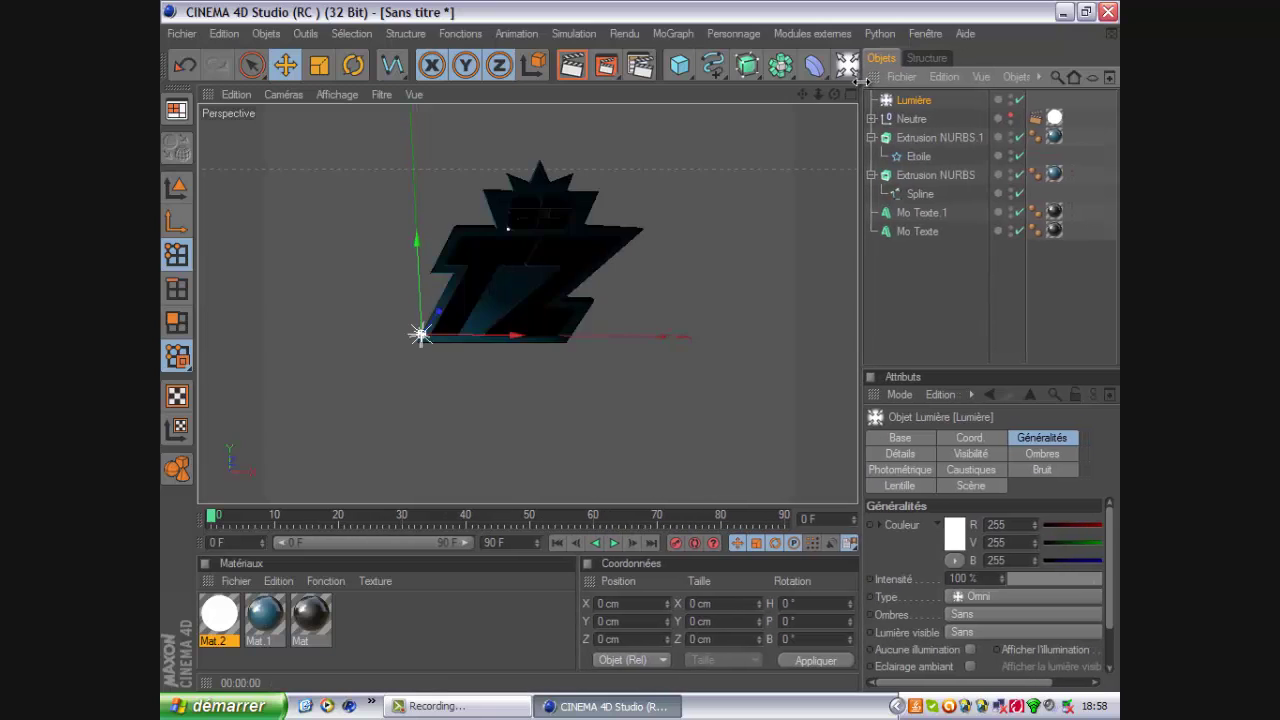
left_click_drag(496, 338, 573, 338)
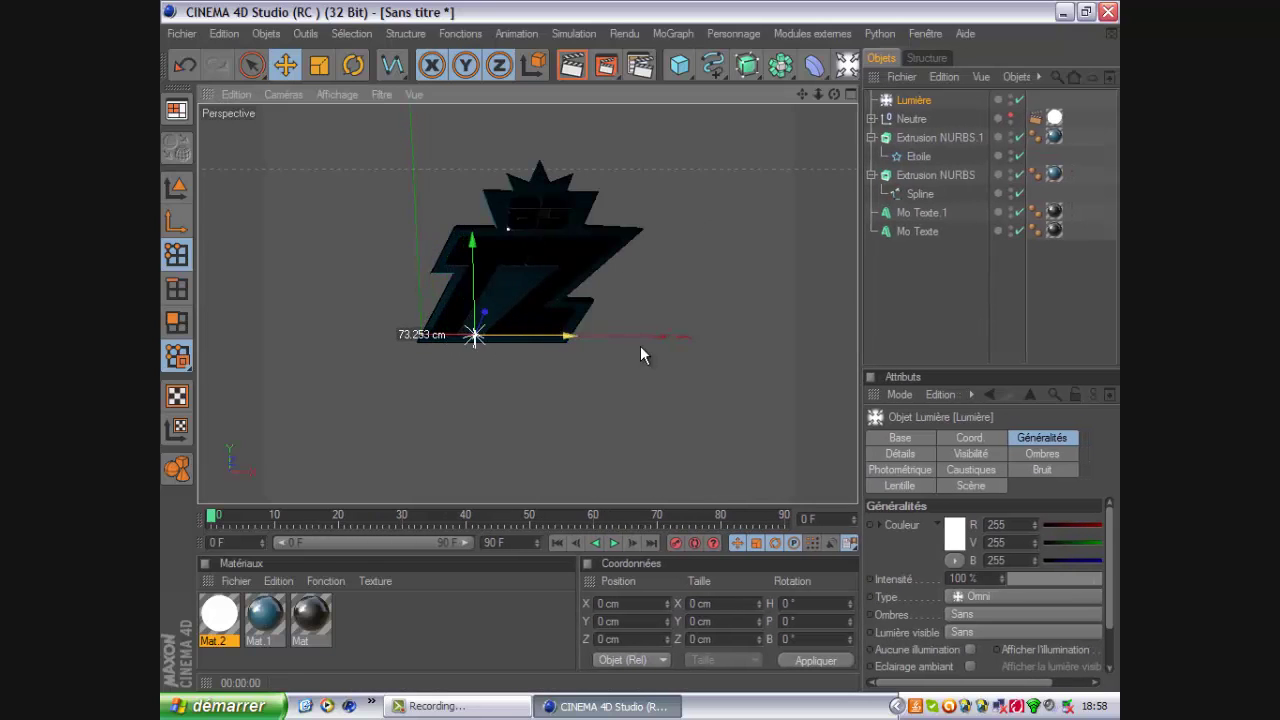
mouse_move(834, 93)
left_mouse_down()
mouse_move(640, 346)
mouse_move(482, 291)
mouse_move(563, 263)
left_mouse_up()
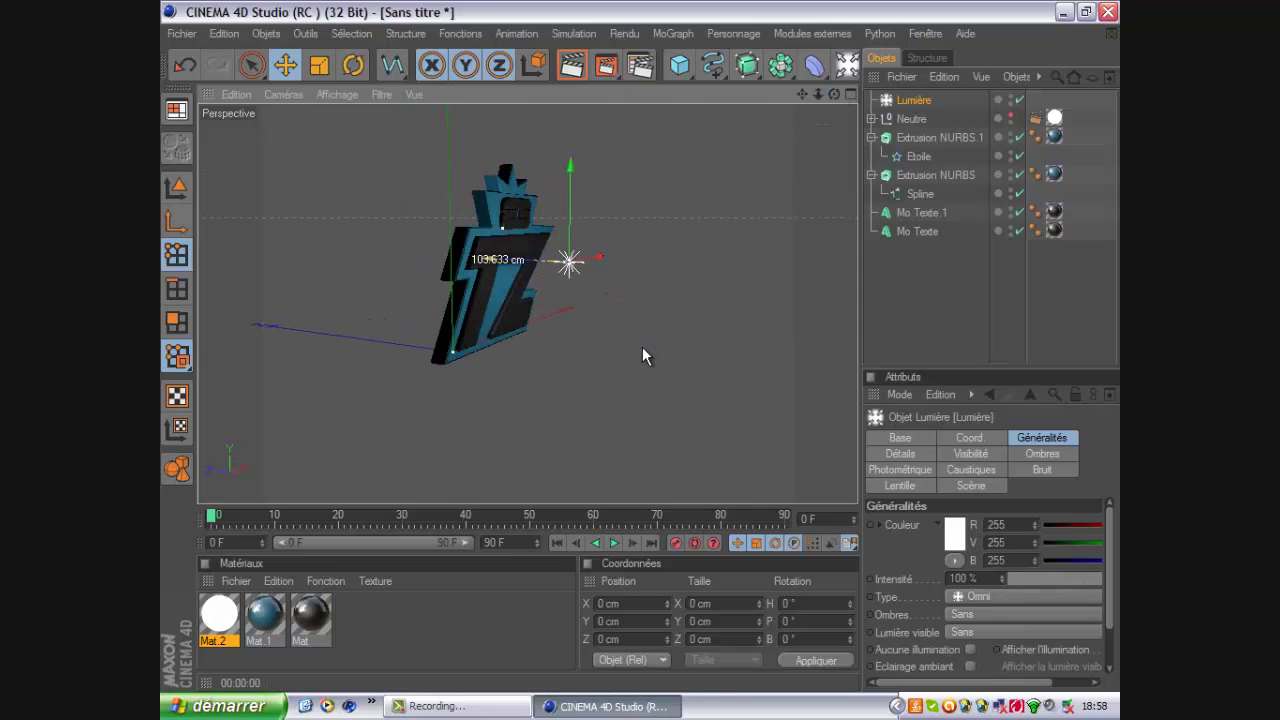
left_click_drag(834, 93, 642, 346)
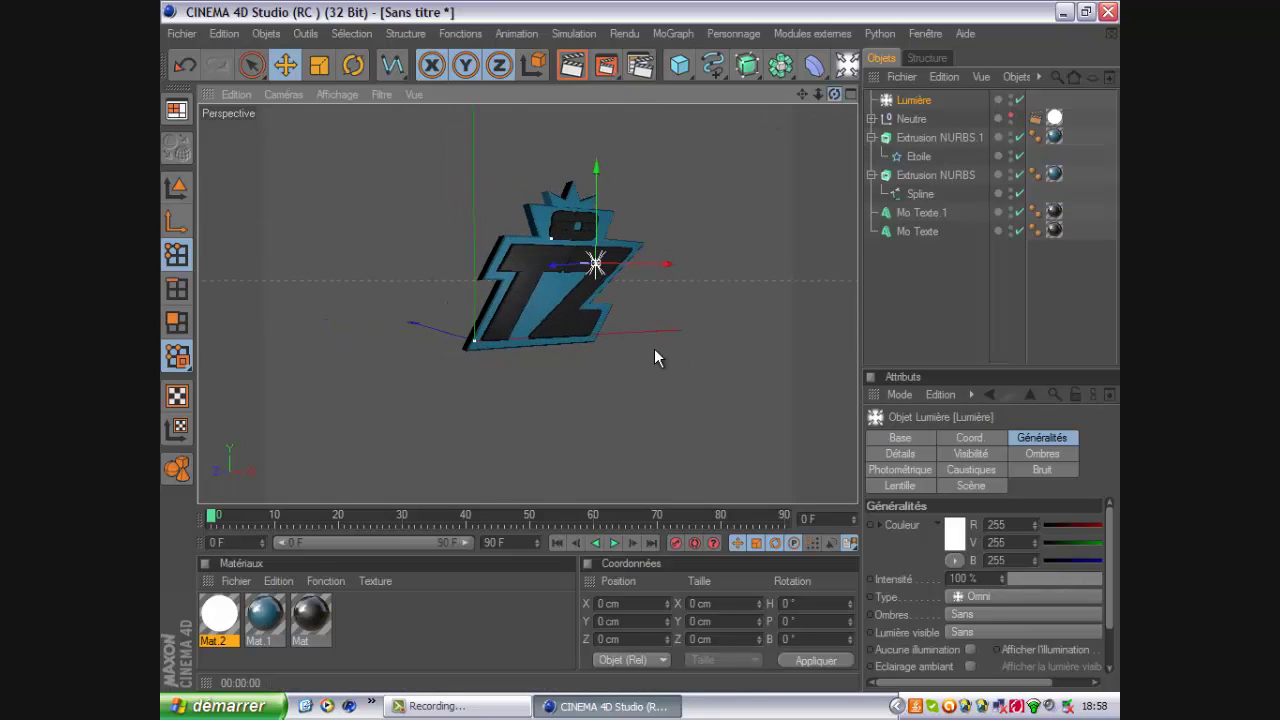
left_click_drag(801, 94, 641, 345)
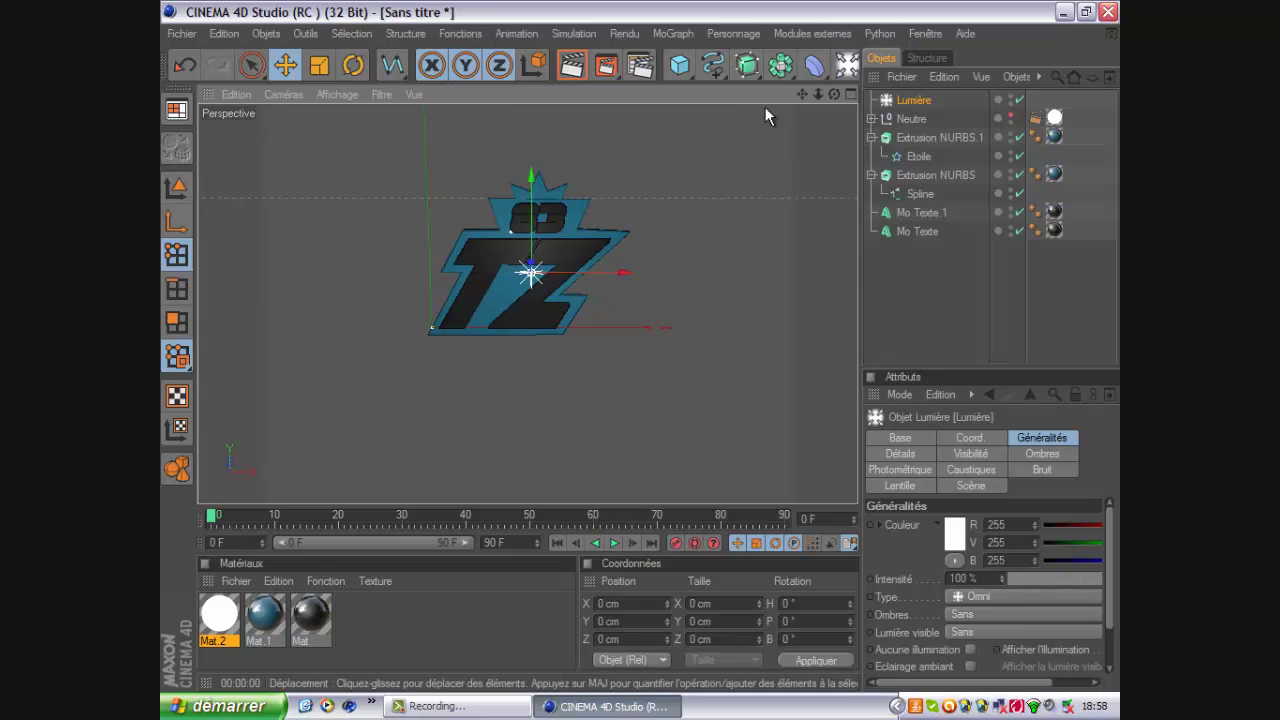
mouse_move(818, 94)
left_mouse_down()
mouse_move(642, 346)
mouse_move(651, 398)
left_mouse_up()
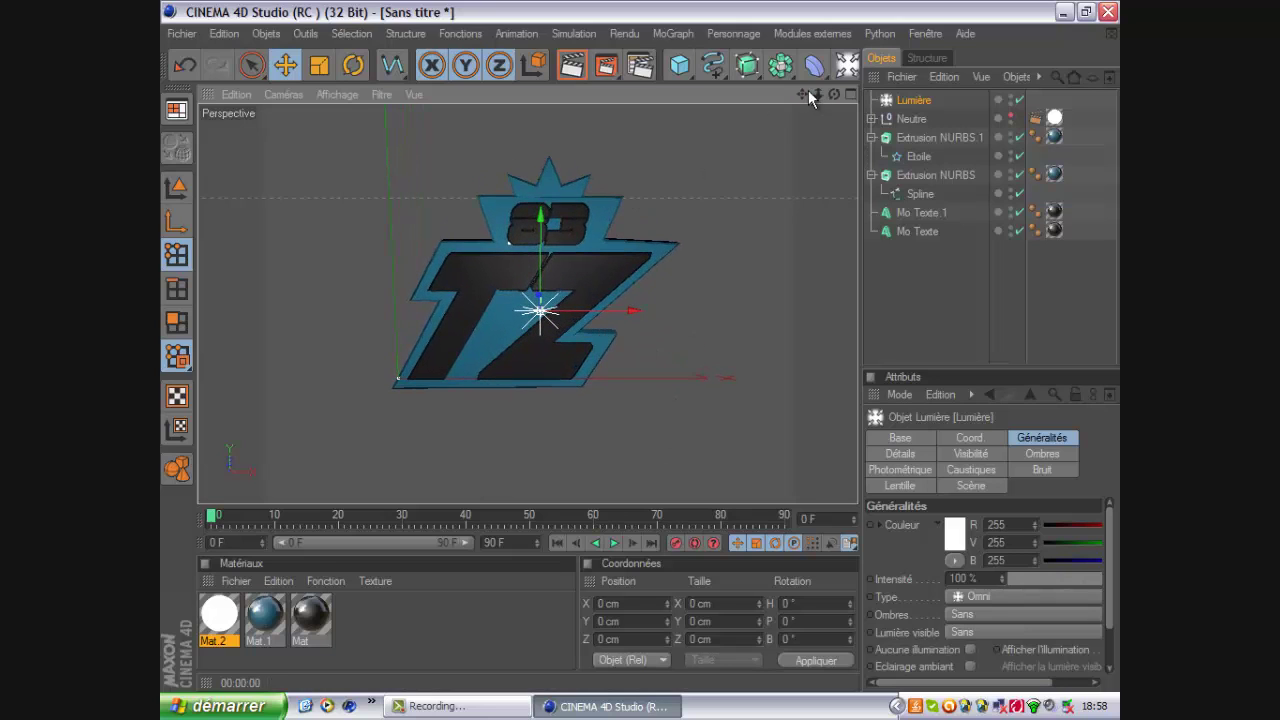
Step: Move the Lumière light up above the logo, nudge it right, and preview the render
left_click(575, 68)
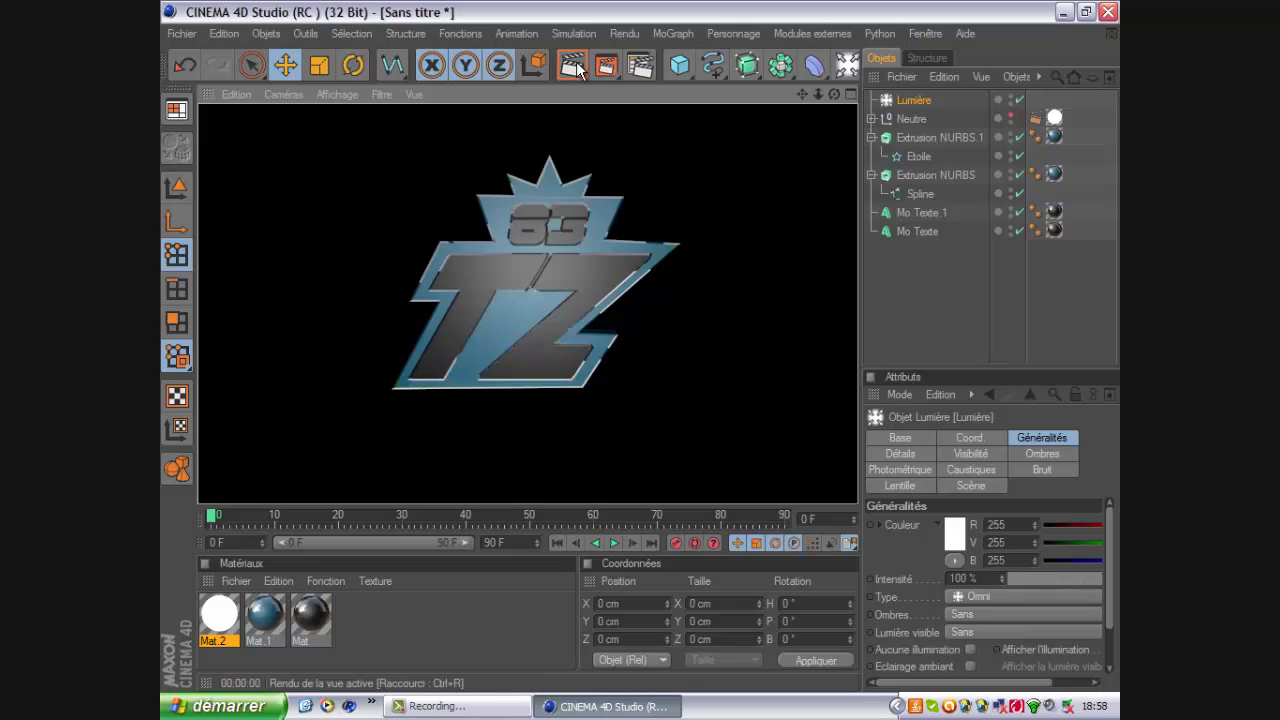
left_click(836, 94)
left_click_drag(534, 236, 644, 346)
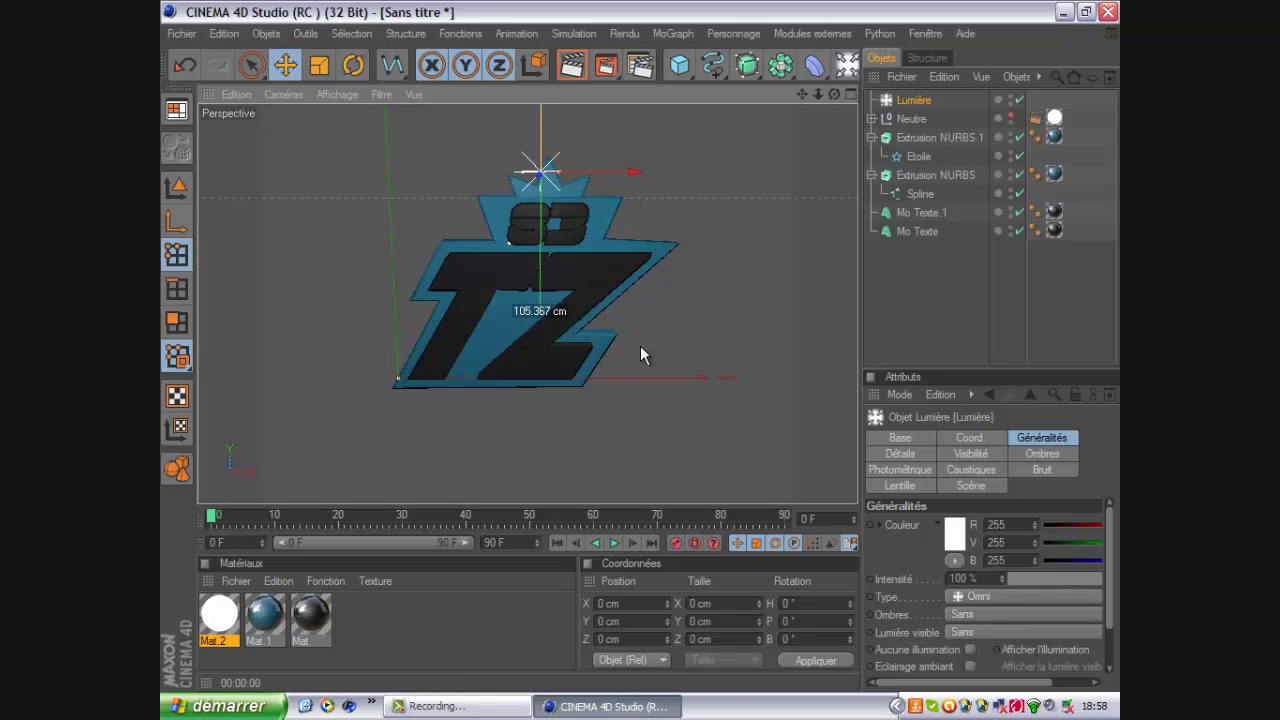
left_click_drag(630, 172, 646, 172)
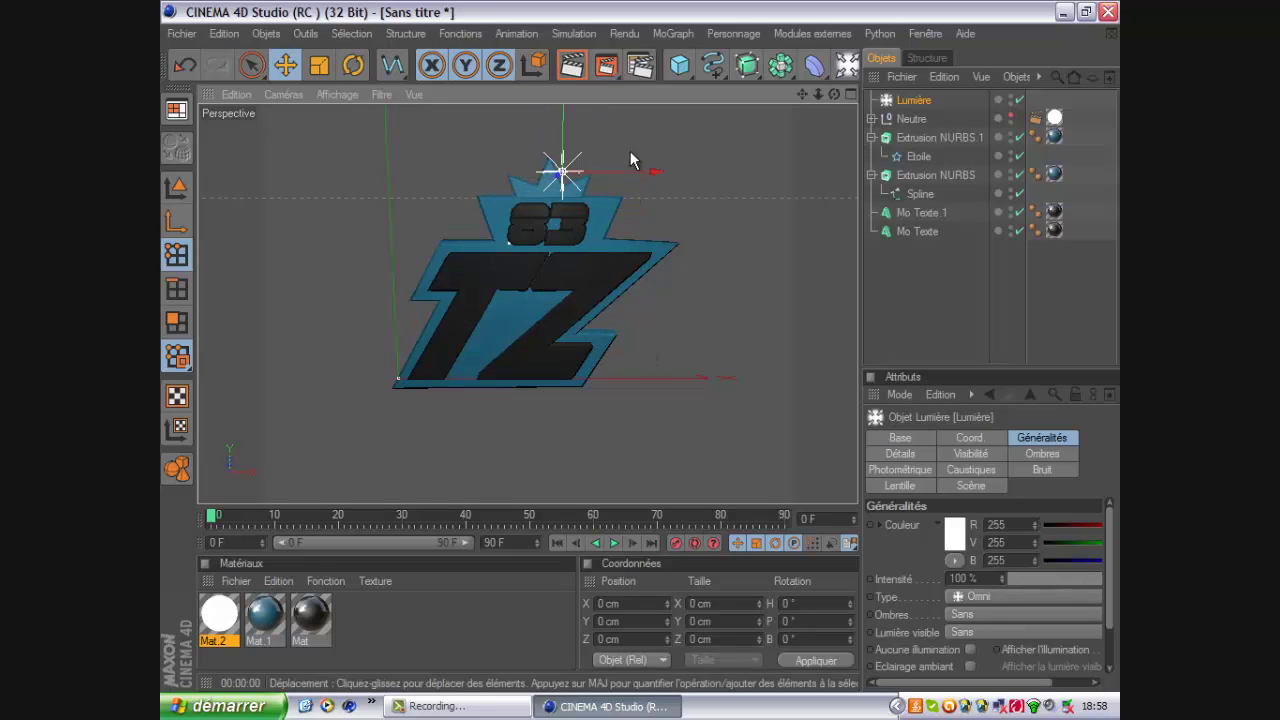
left_click(689, 65)
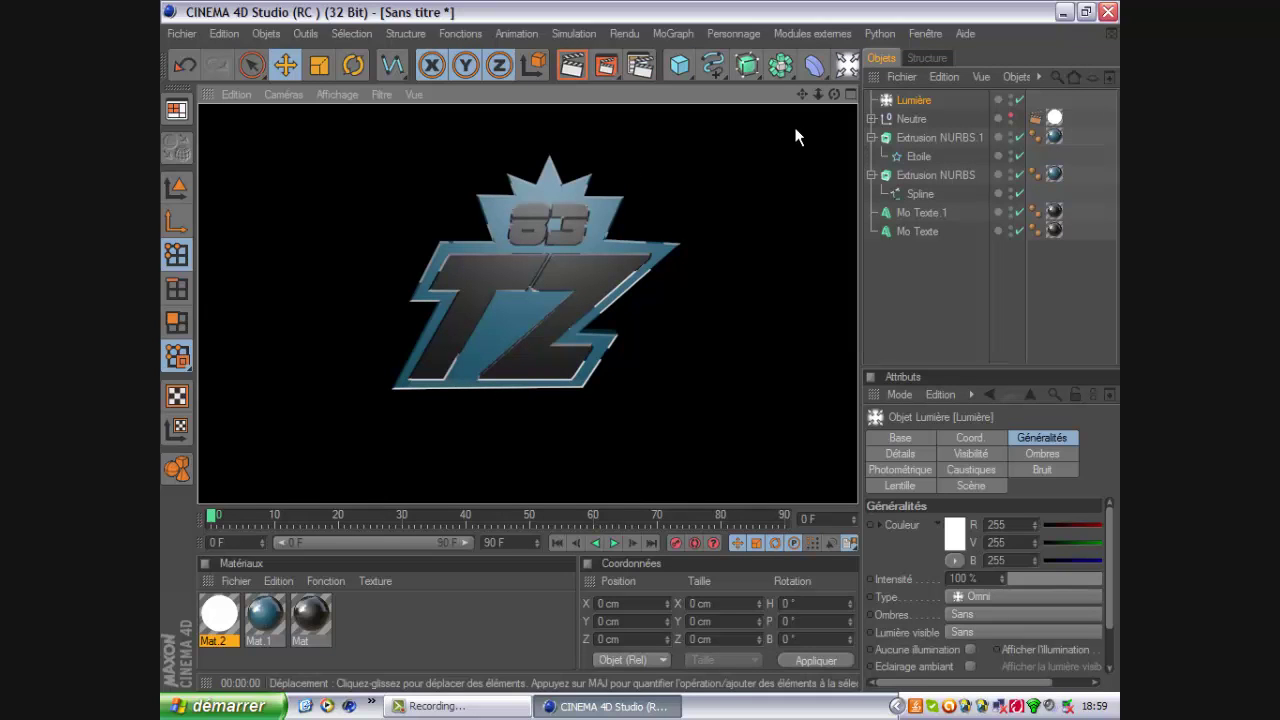
Step: Raise the light slightly higher, zoom and pan so the logo fills the view, and re-render
left_click(835, 94)
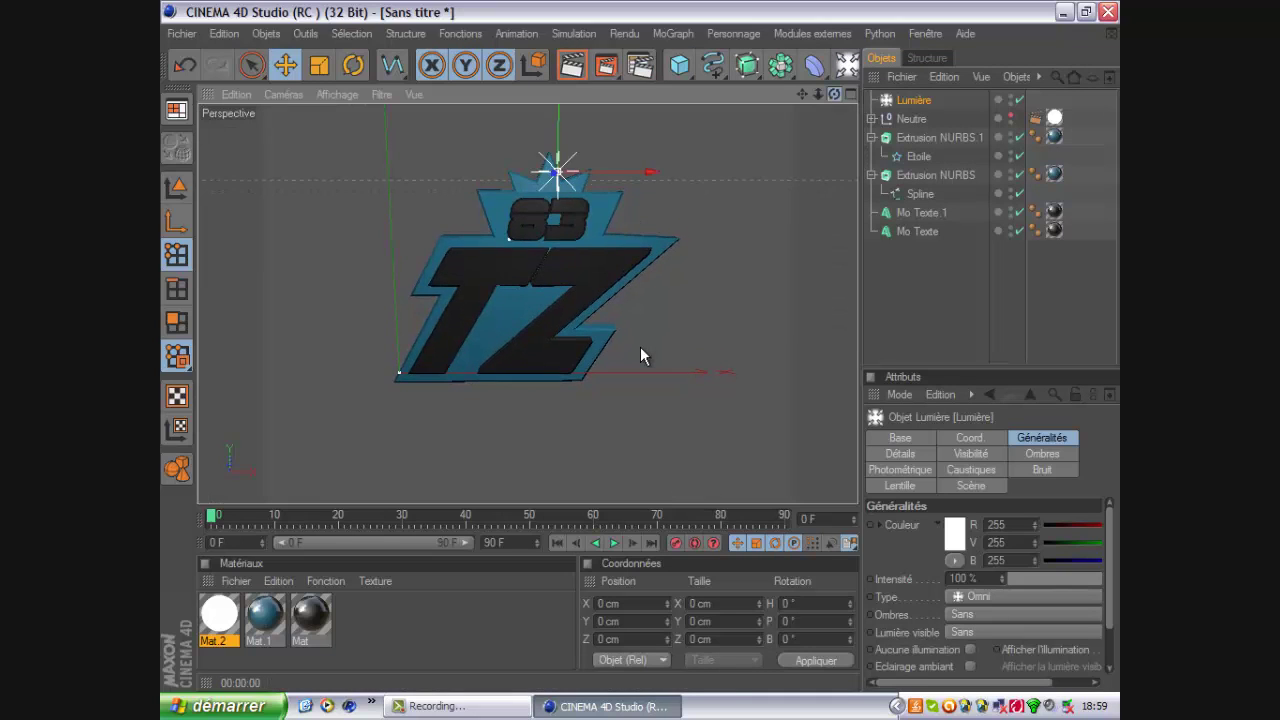
left_click_drag(833, 94, 826, 103)
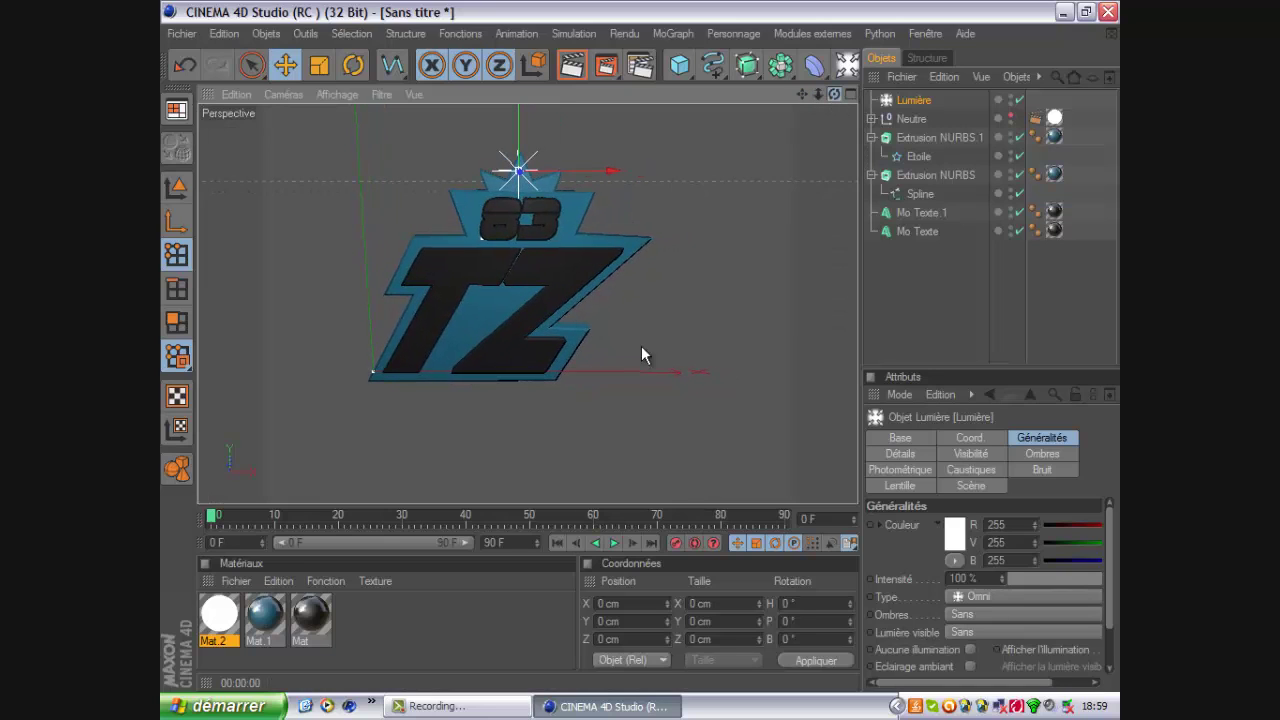
mouse_move(522, 166)
left_mouse_down()
mouse_move(520, 150)
mouse_move(568, 158)
left_mouse_up()
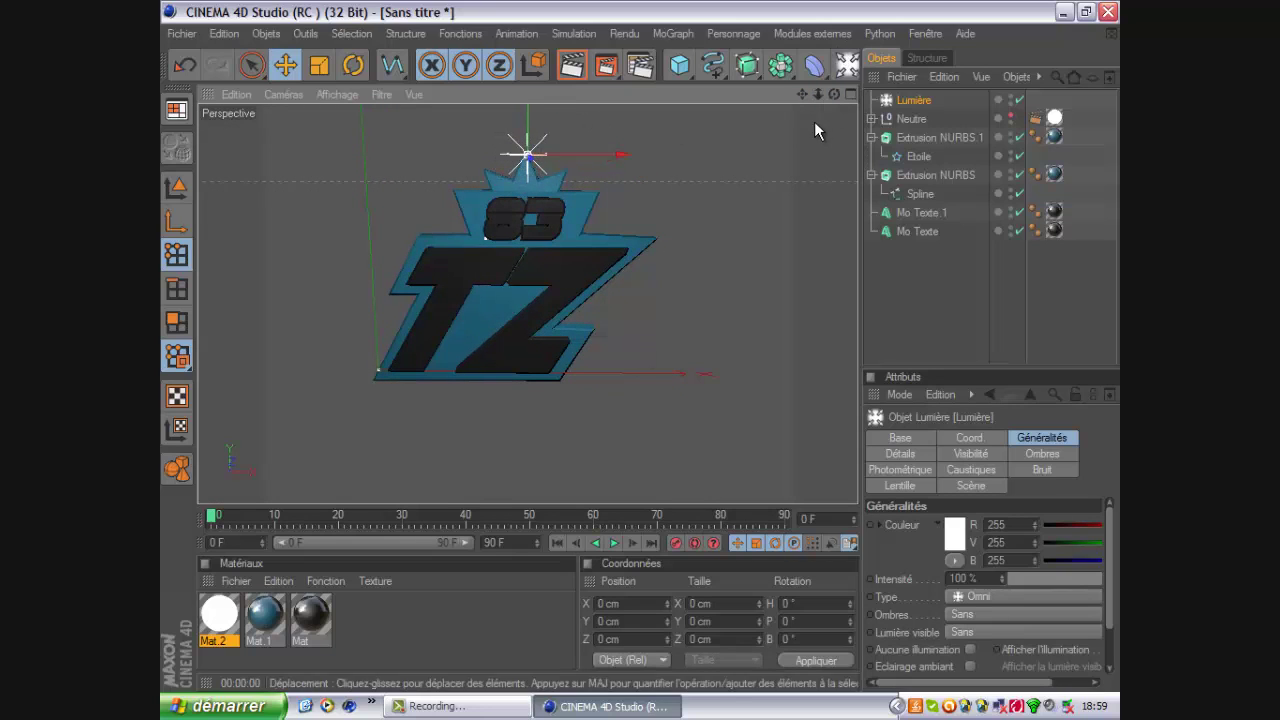
left_click_drag(834, 93, 640, 346)
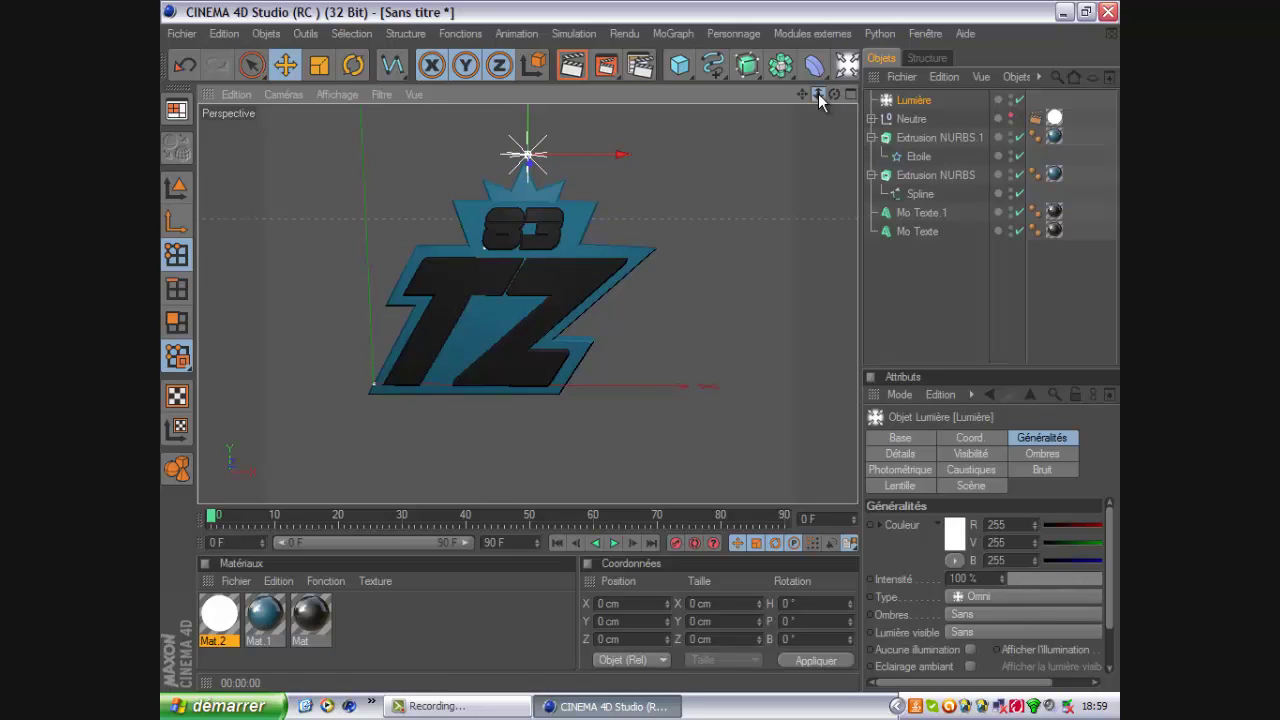
left_click_drag(818, 93, 641, 346)
left_click_drag(798, 95, 643, 345)
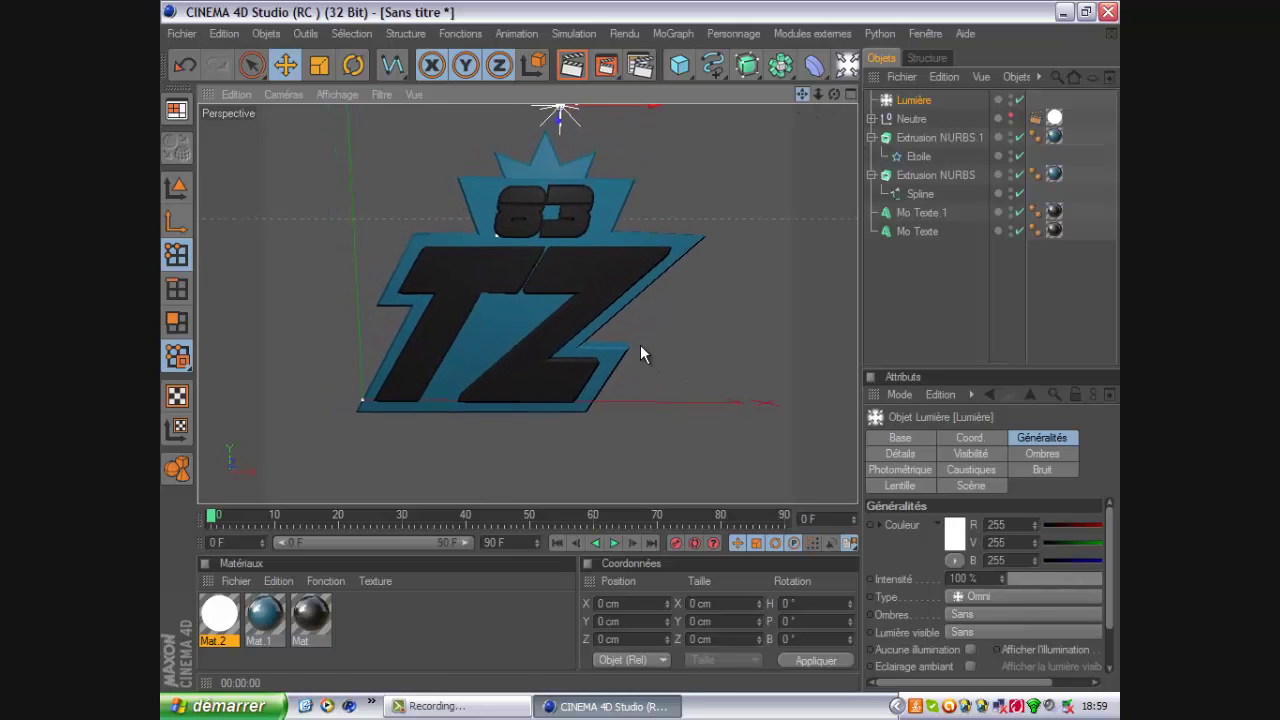
left_click_drag(818, 94, 643, 351)
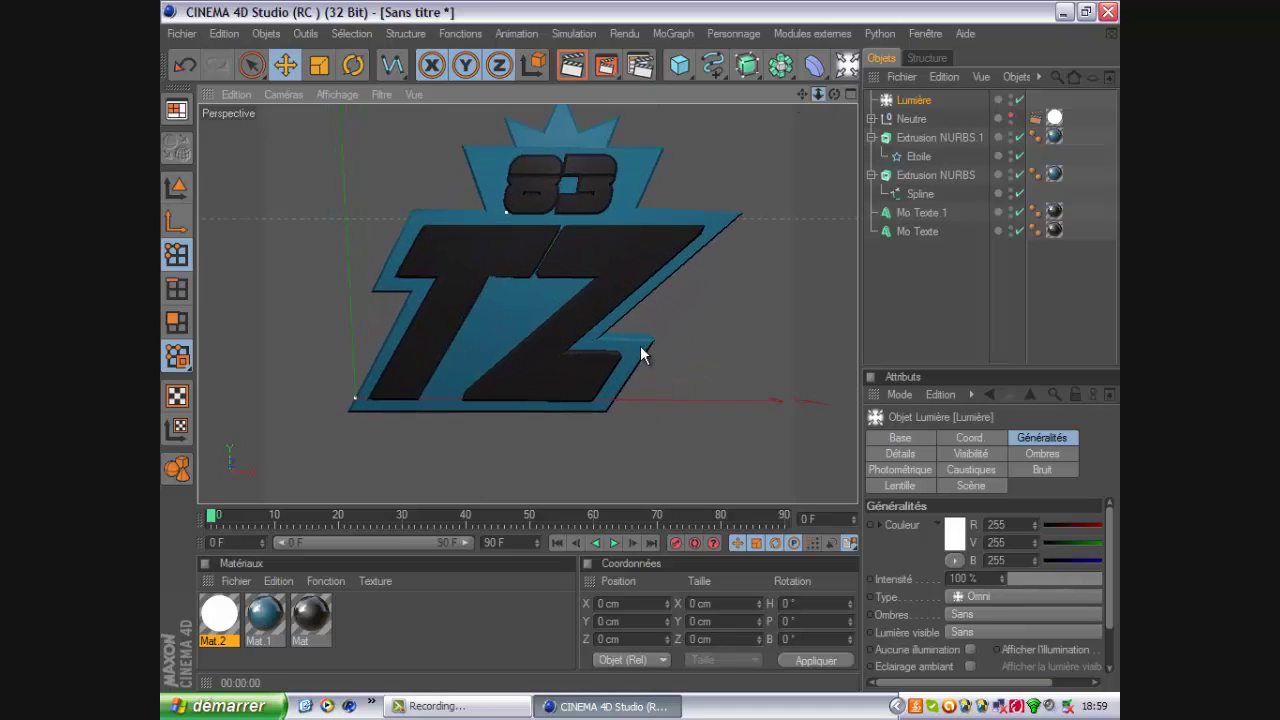
left_click_drag(804, 99, 640, 345)
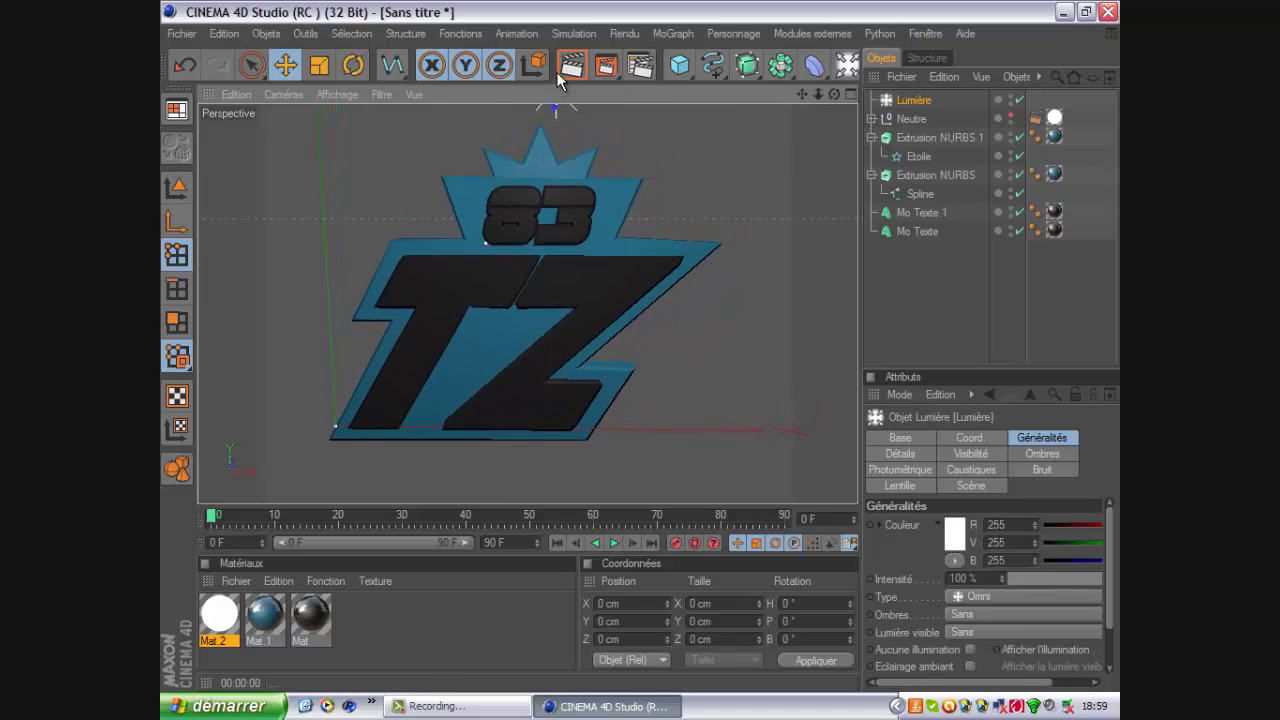
left_click(572, 70)
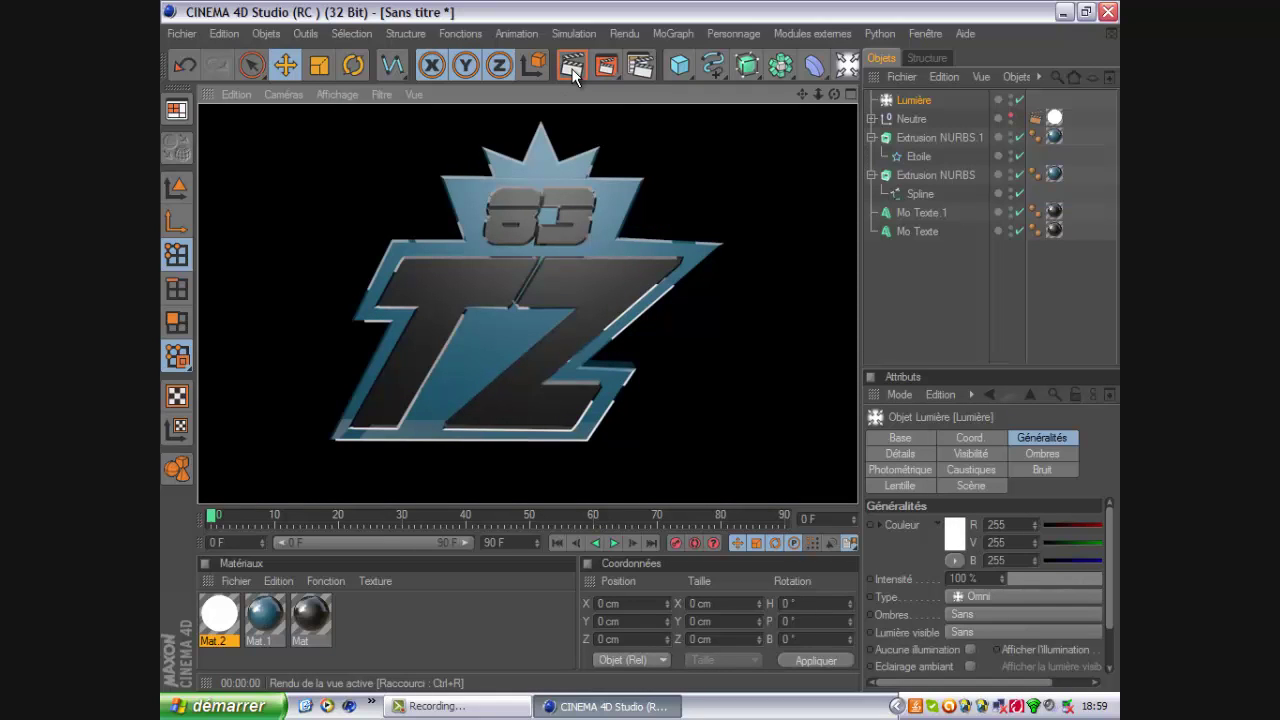
Step: Open the Réglages de rendu dialog on its Enregistrer save options page
left_click(835, 89)
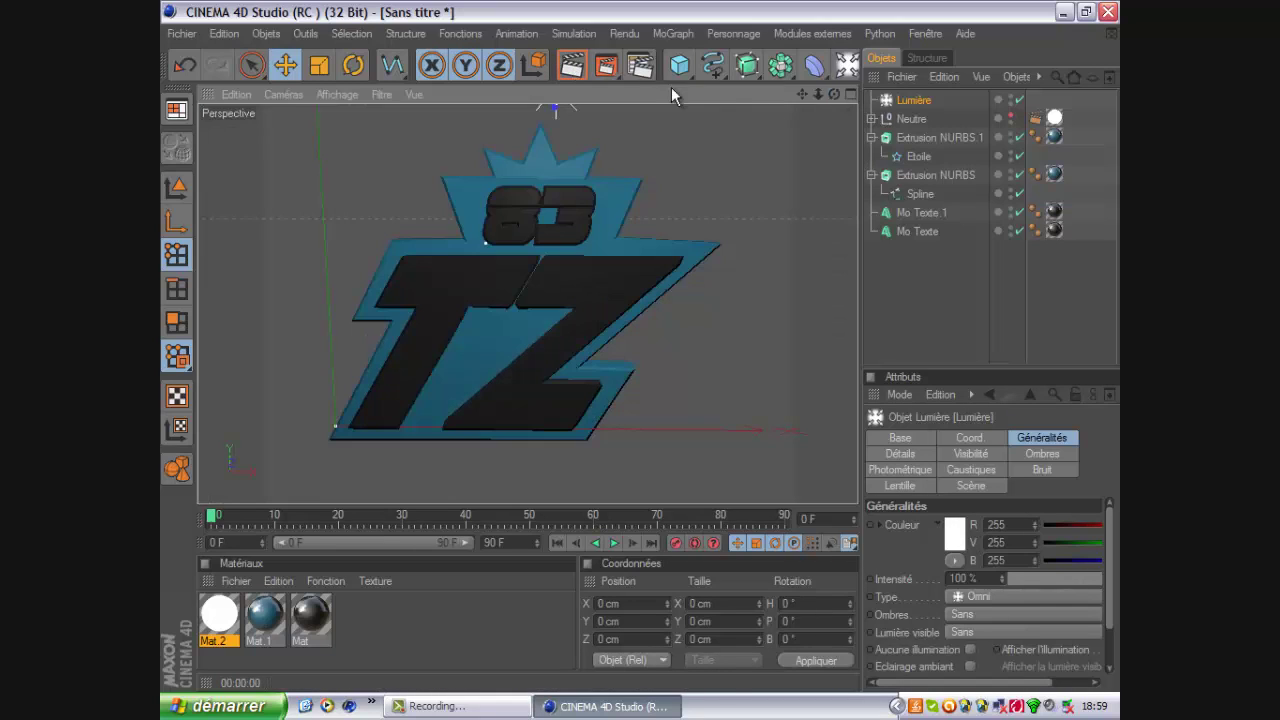
left_click(637, 69)
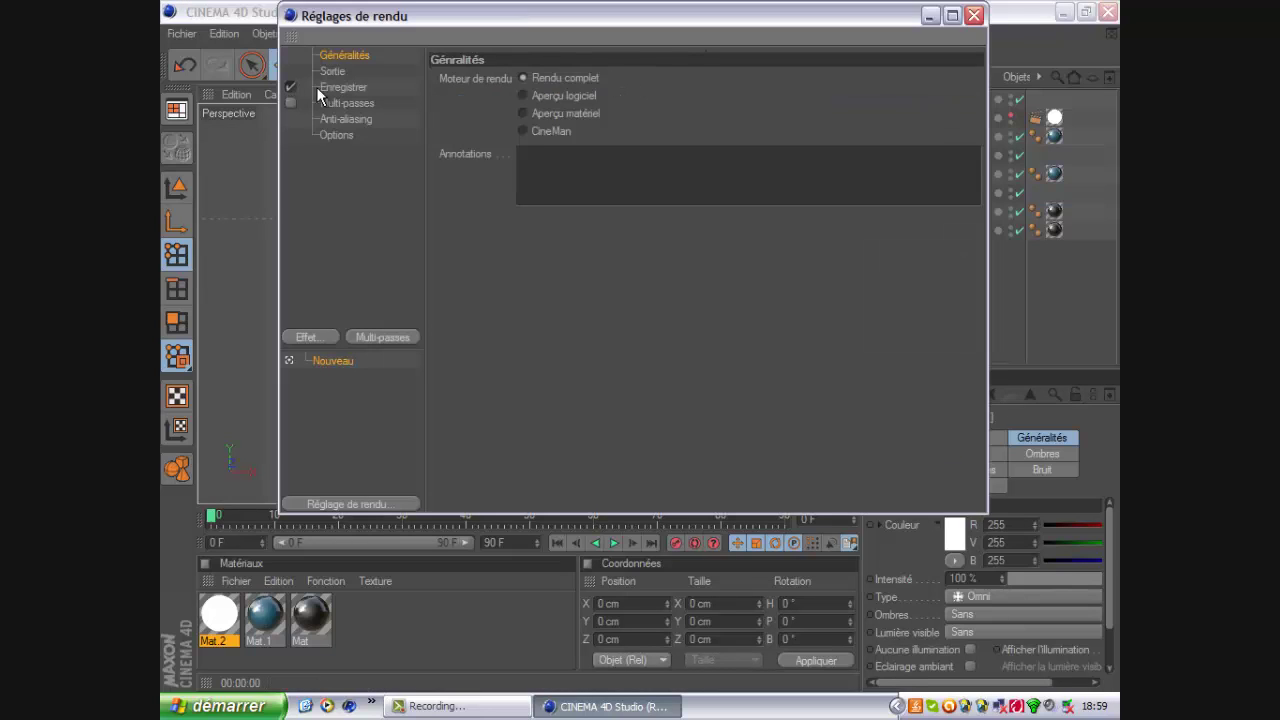
left_click(343, 88)
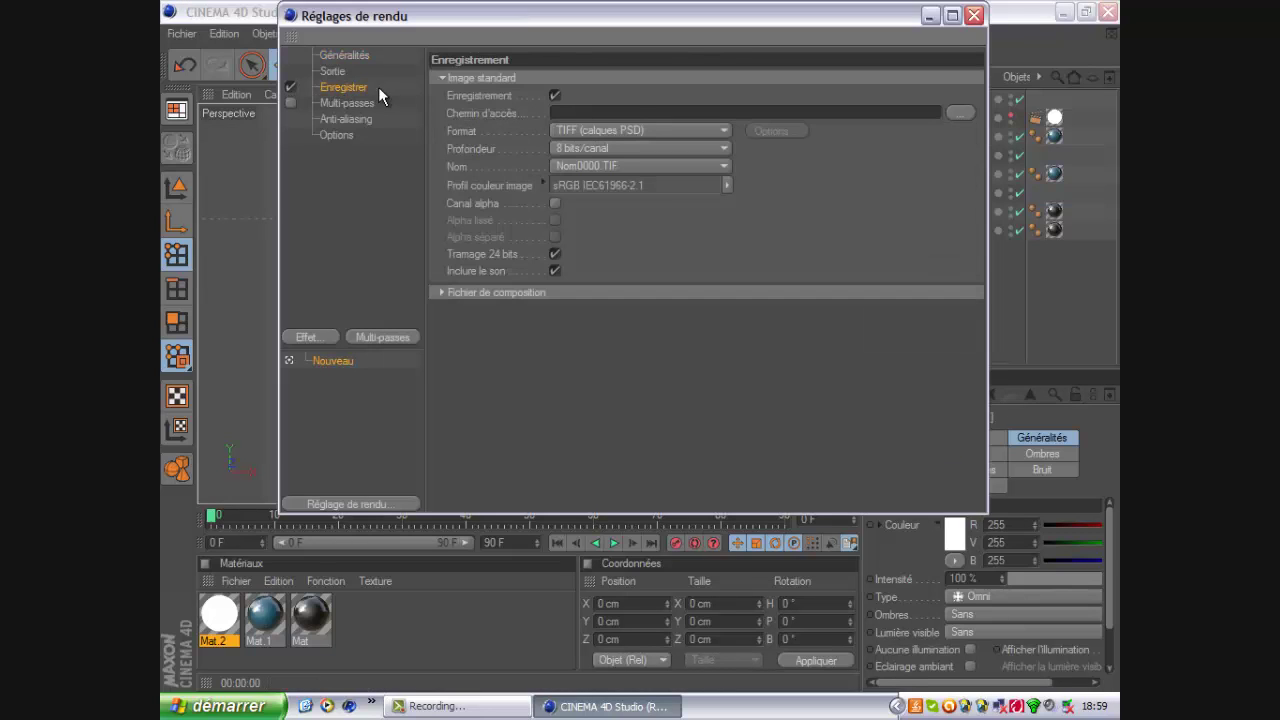
left_click(973, 15)
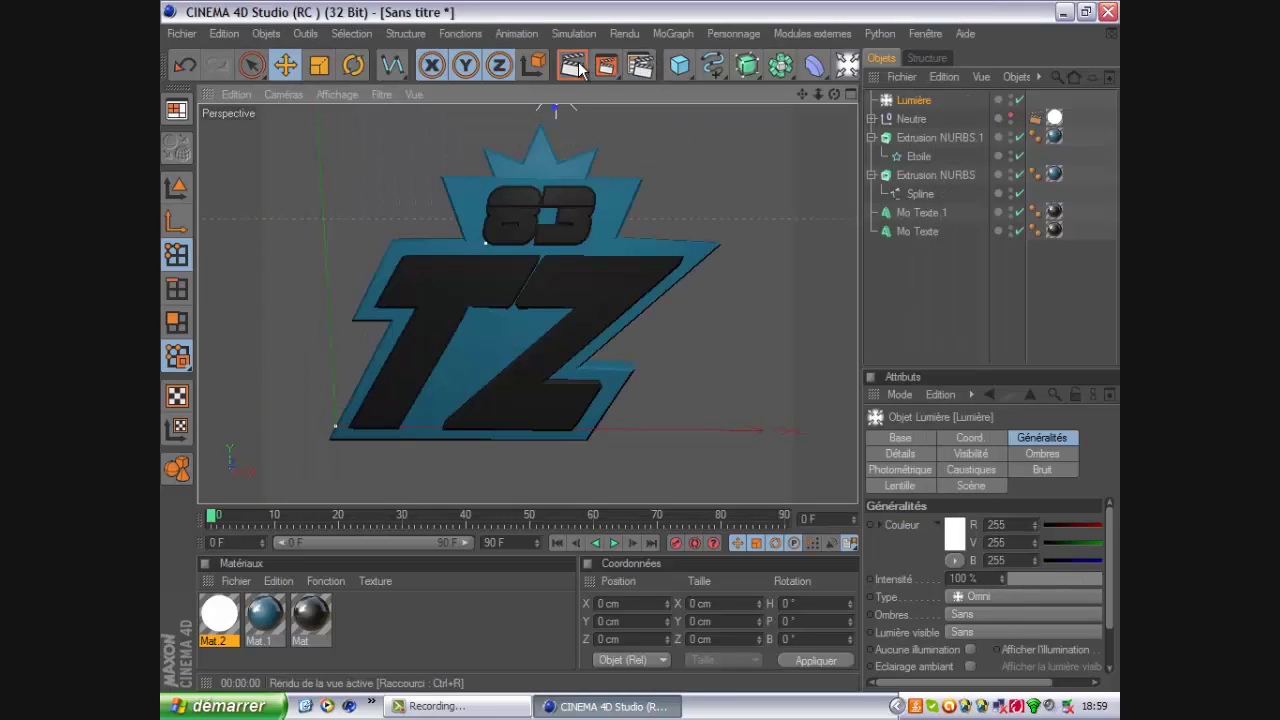
left_click(608, 67)
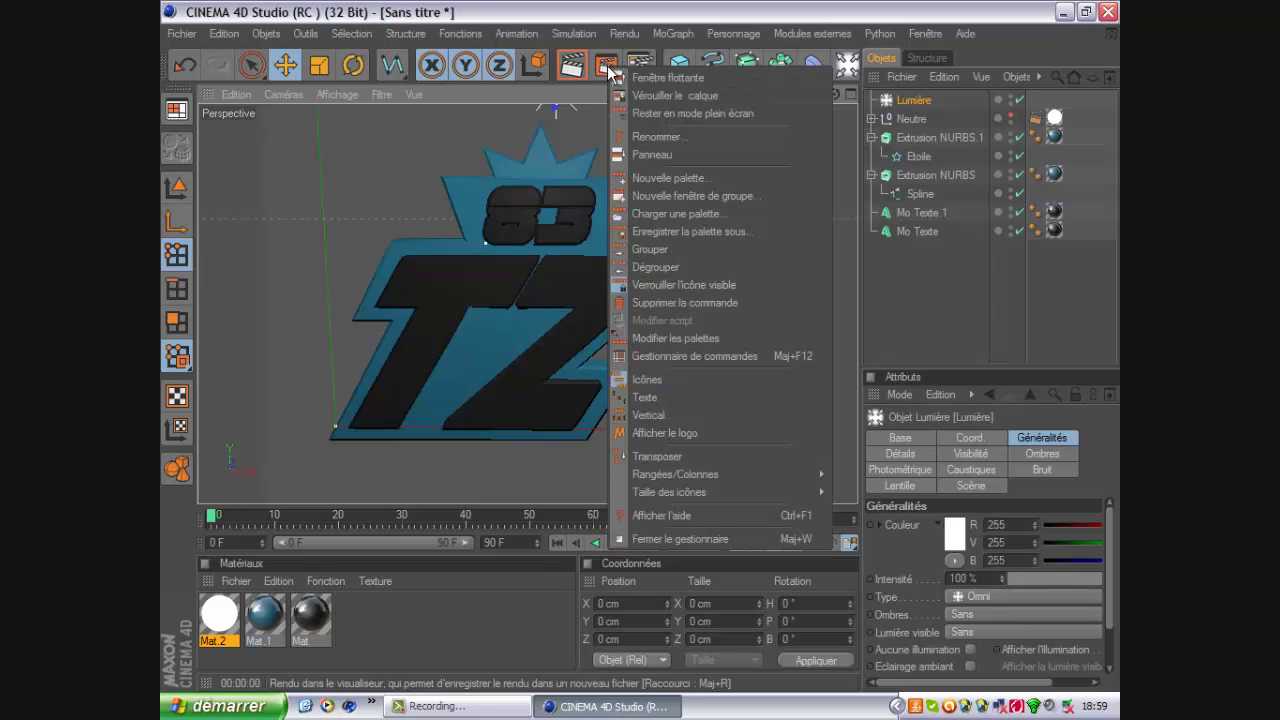
left_click(606, 68)
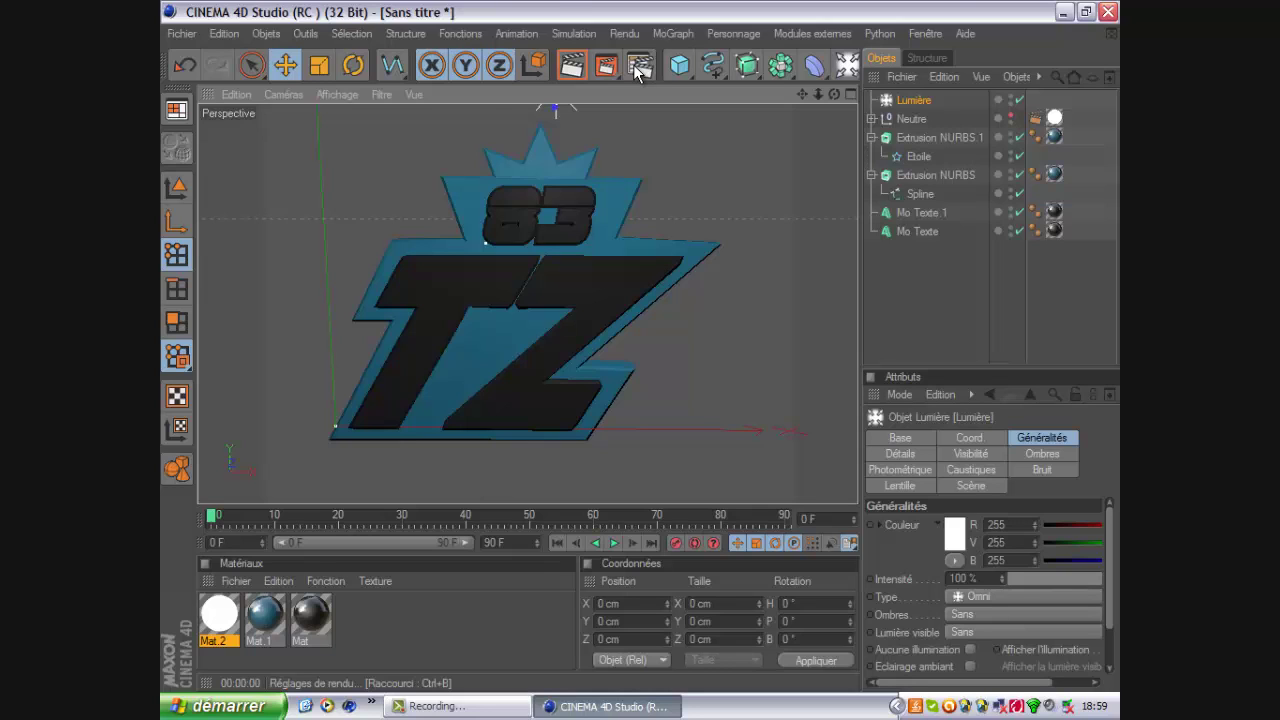
left_click(636, 67)
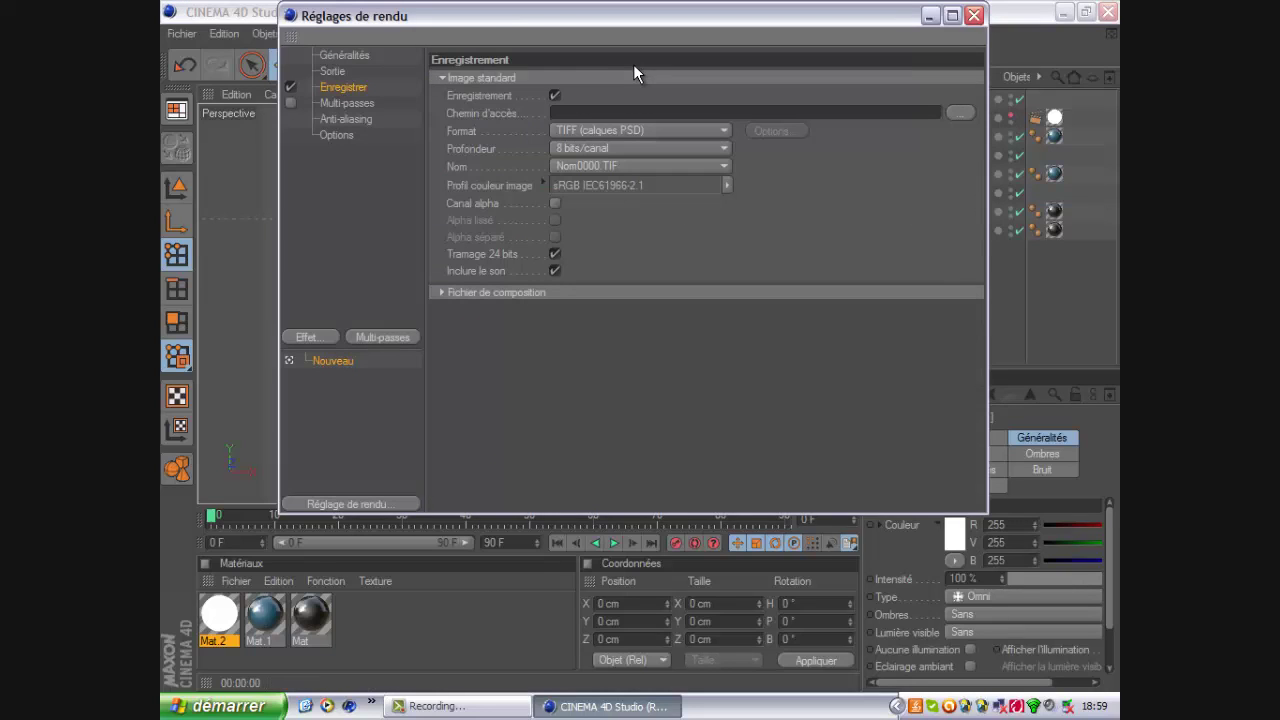
Step: Set the Sortie output to the Ecran 640 x 480 preset at 96 PPP resolution
left_click(345, 60)
left_click(339, 69)
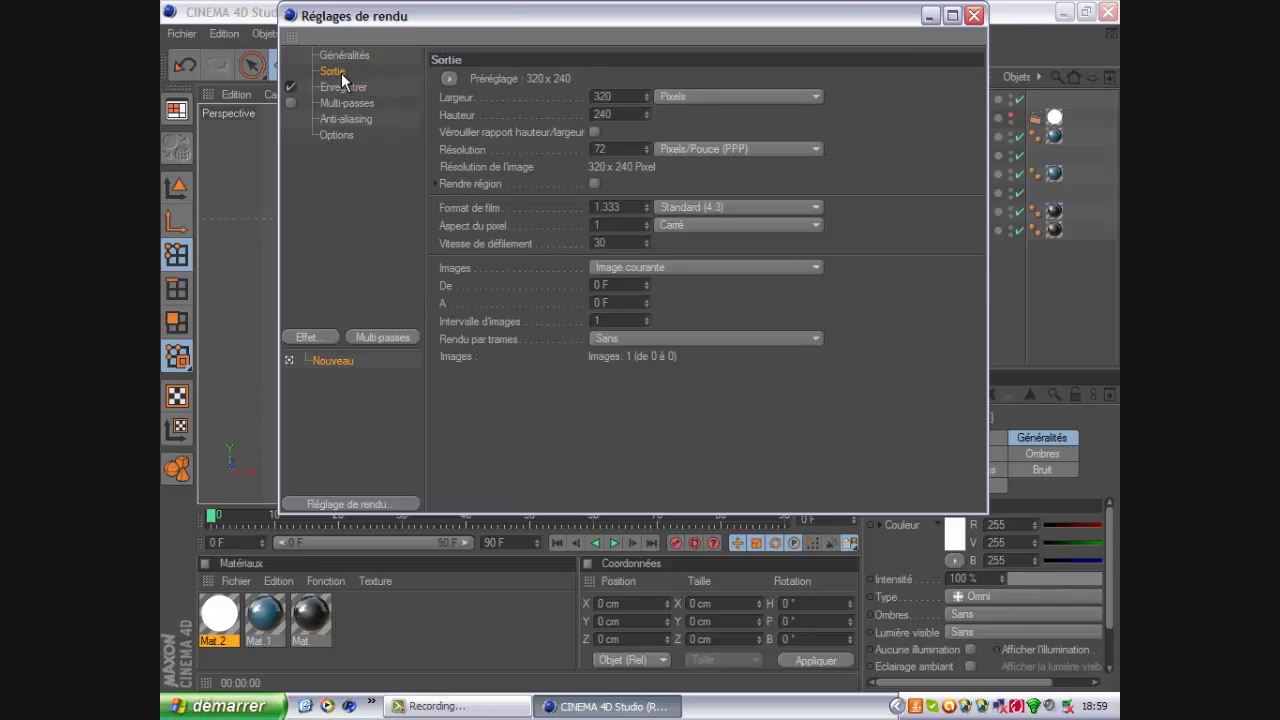
left_click(450, 78)
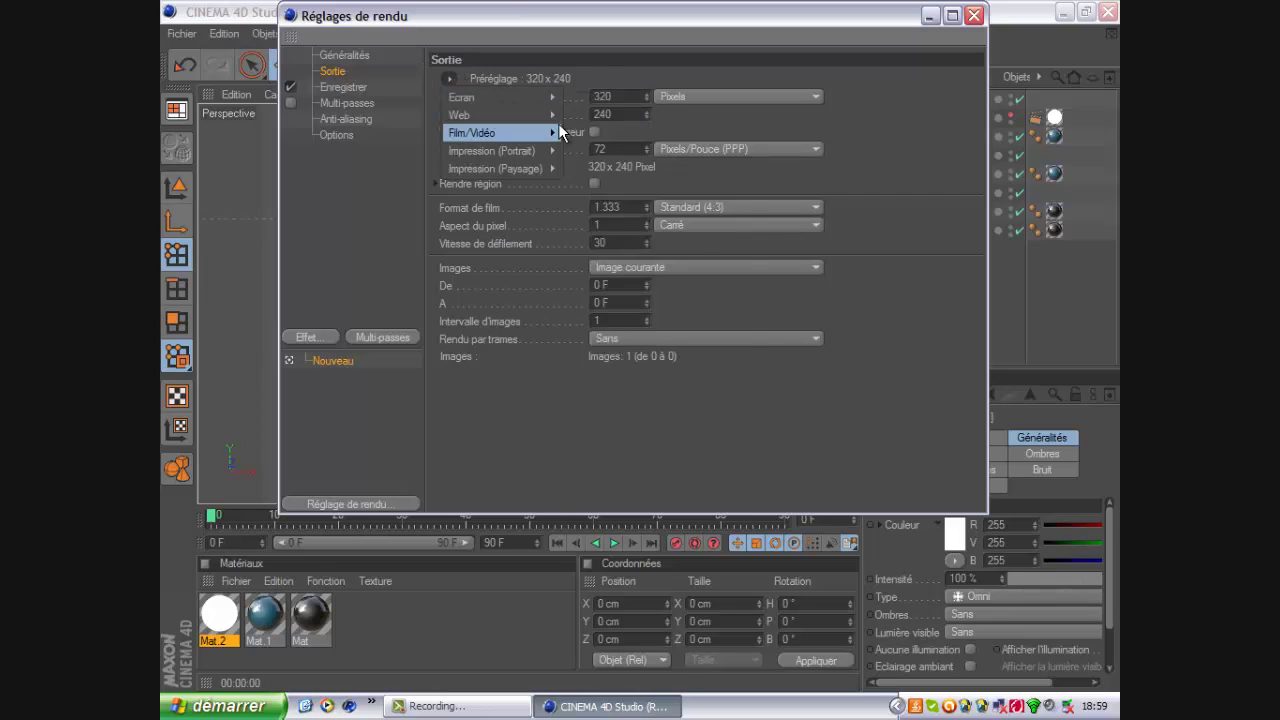
mouse_move(498, 97)
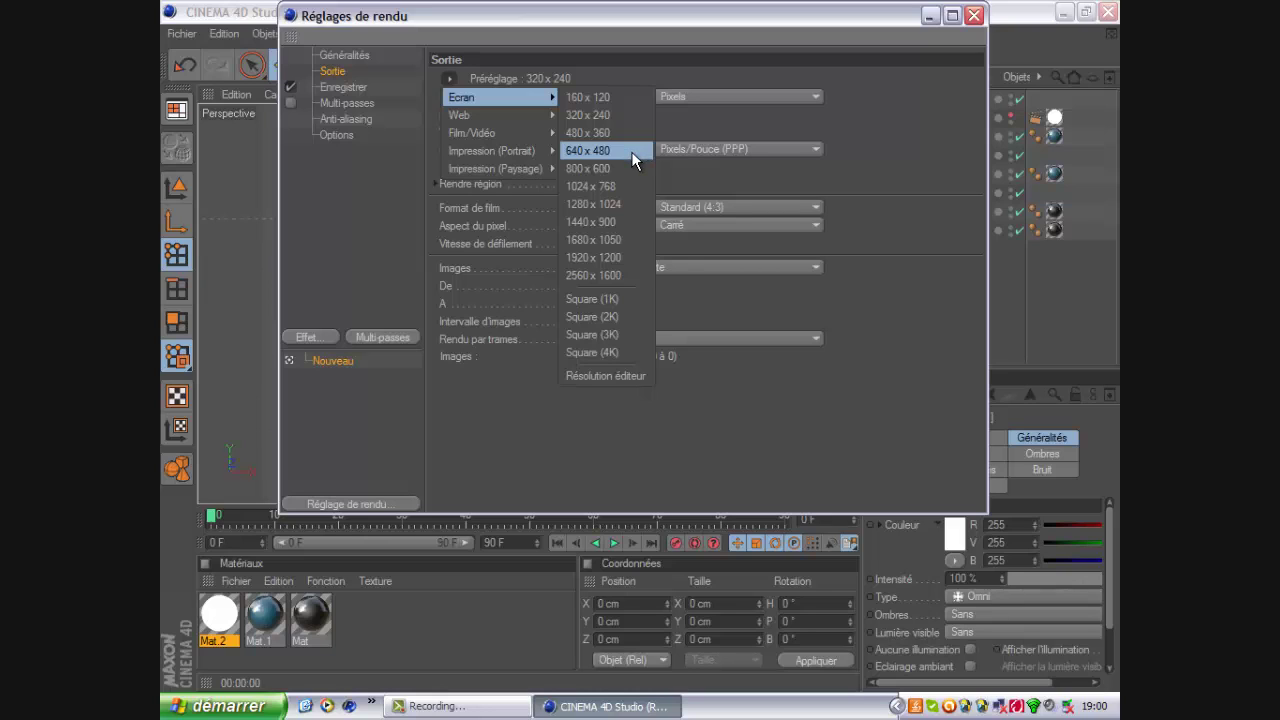
left_click(631, 151)
left_click(619, 149)
type("96")
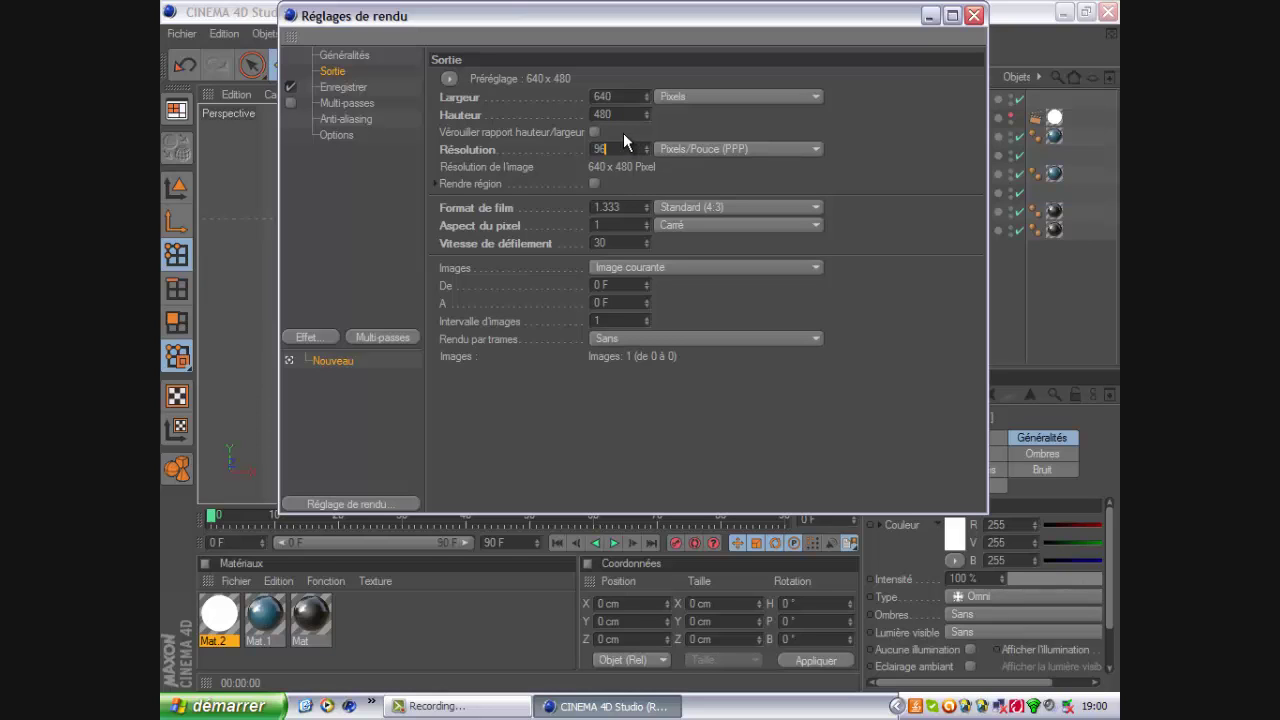
left_click(358, 89)
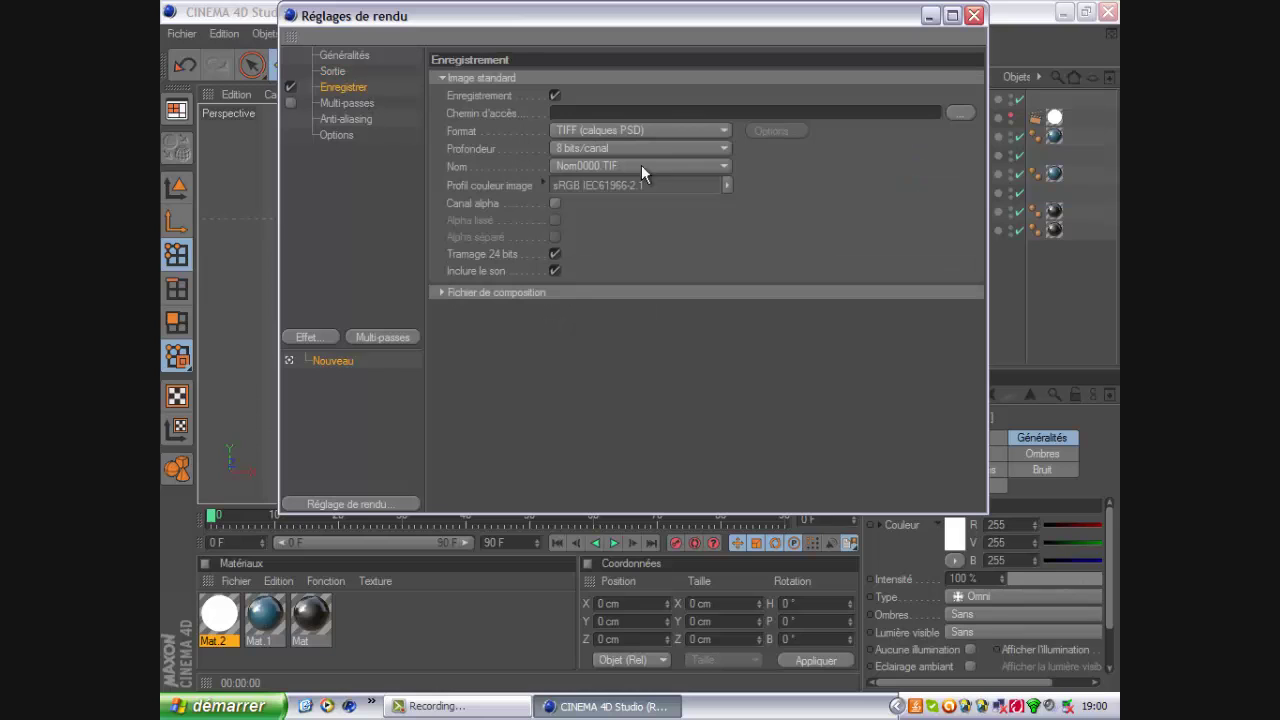
Step: Save renders as Logo tuto on the desktop in PNG format with an alpha channel
left_click(959, 114)
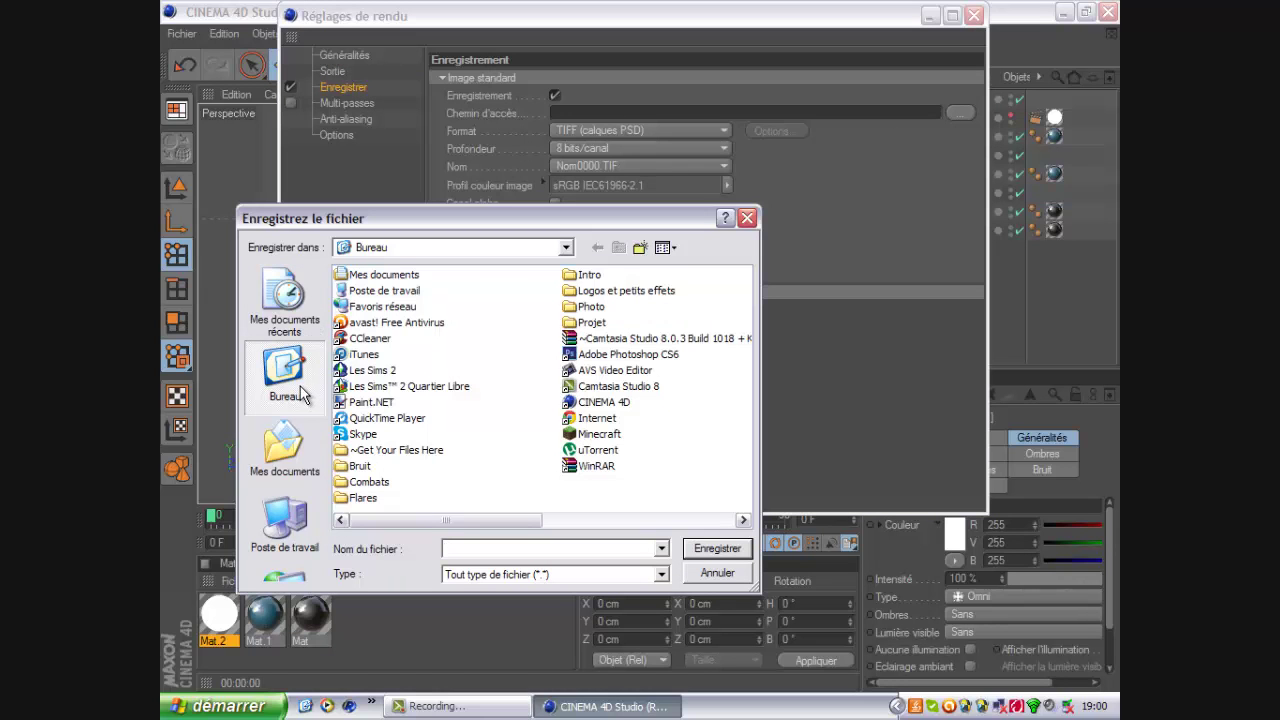
type("Lo")
type("go tuto")
left_click(718, 545)
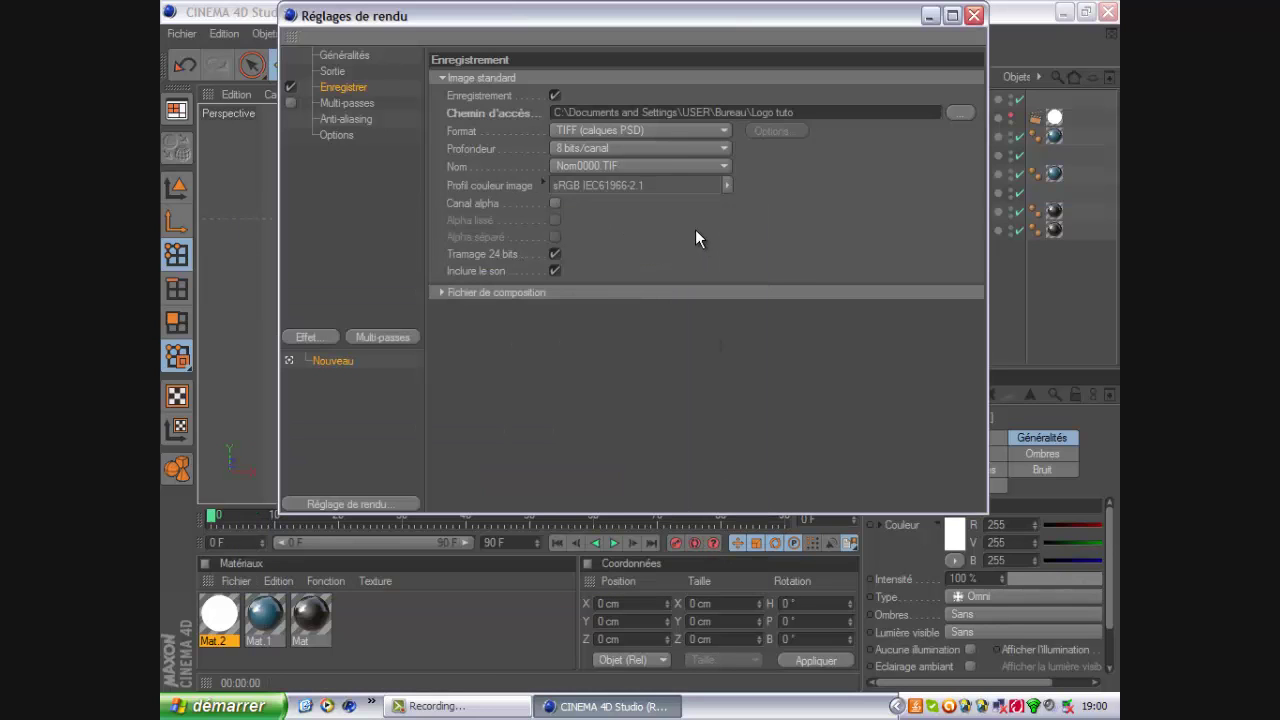
left_click(670, 130)
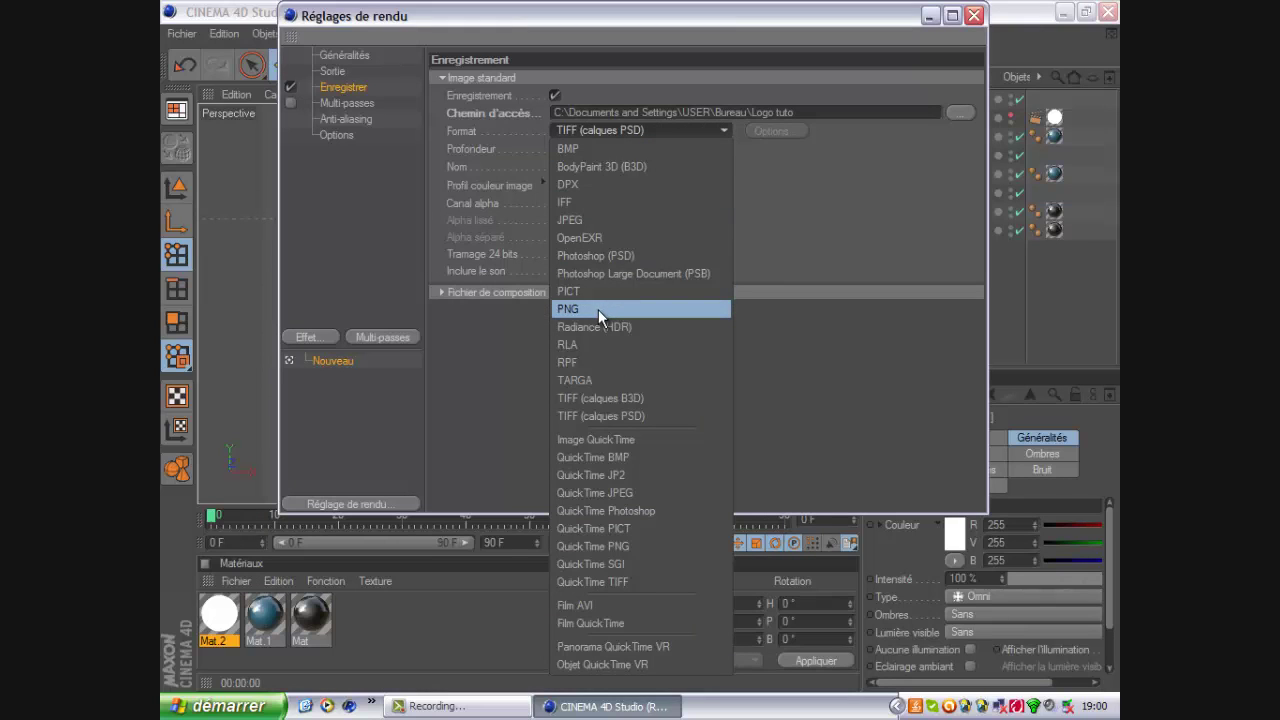
left_click(598, 309)
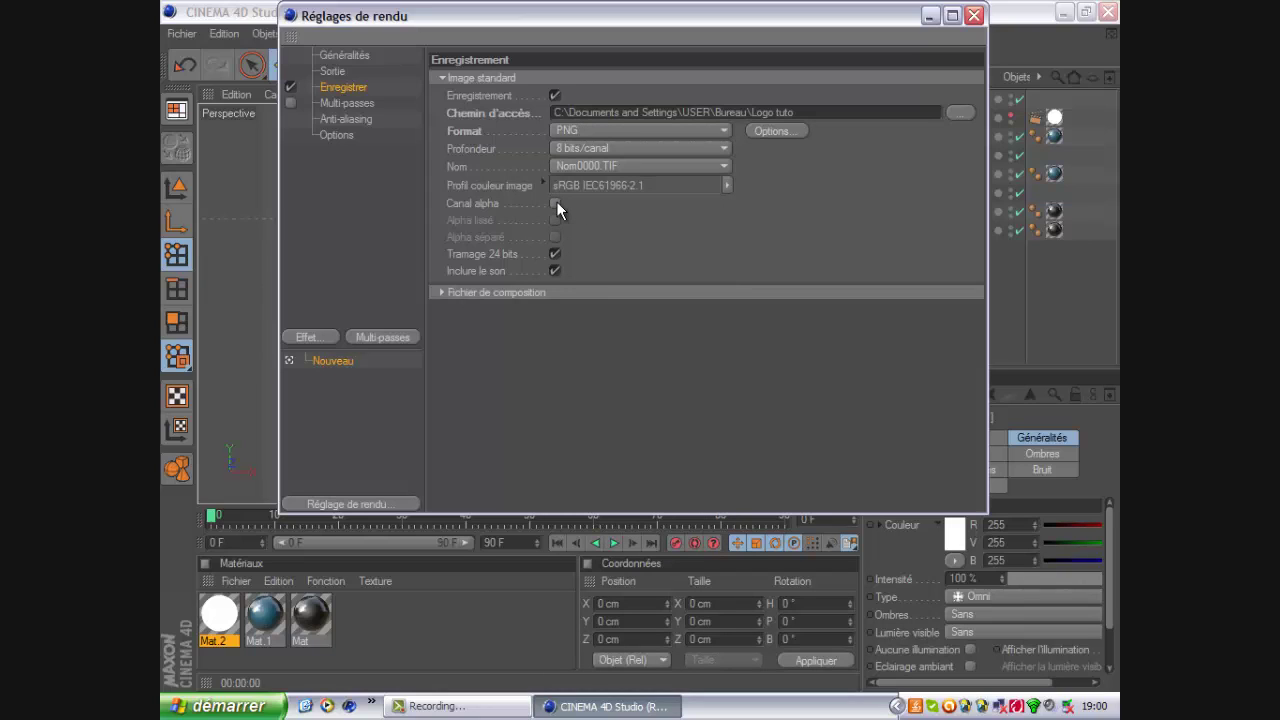
left_click(555, 203)
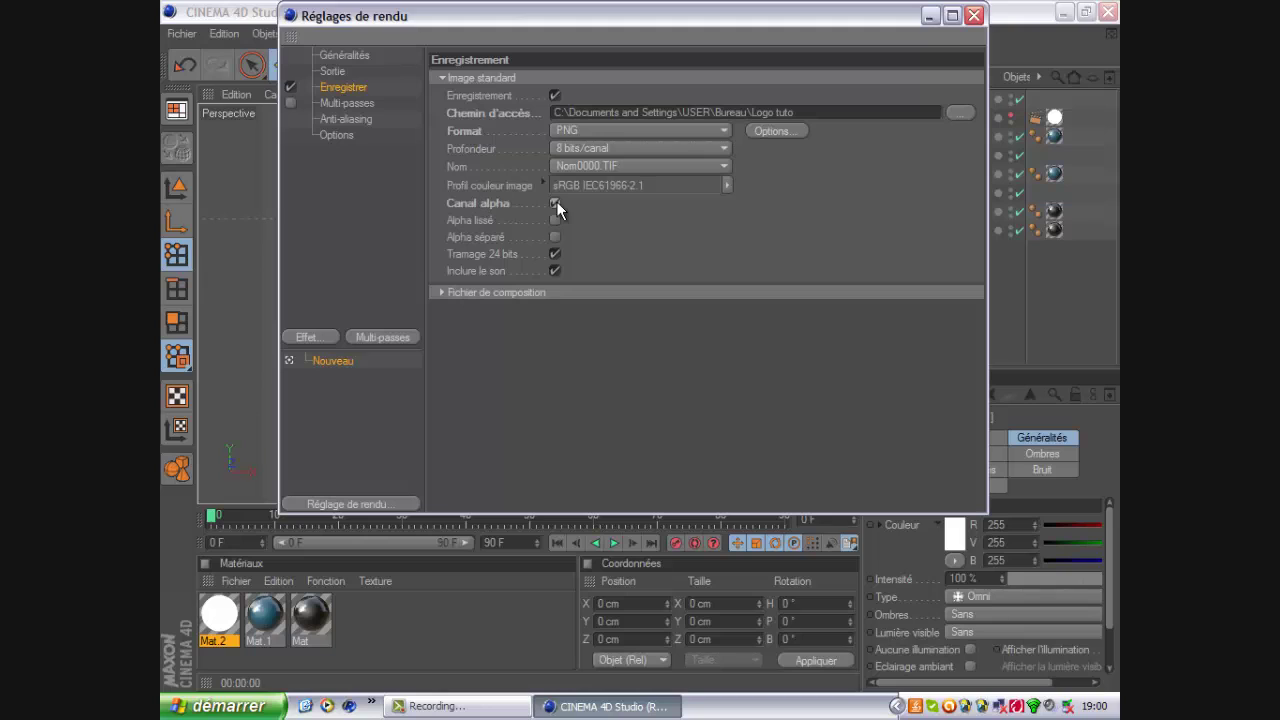
Step: Set anti-aliasing quality to Au mieux and close the render settings
left_click(348, 117)
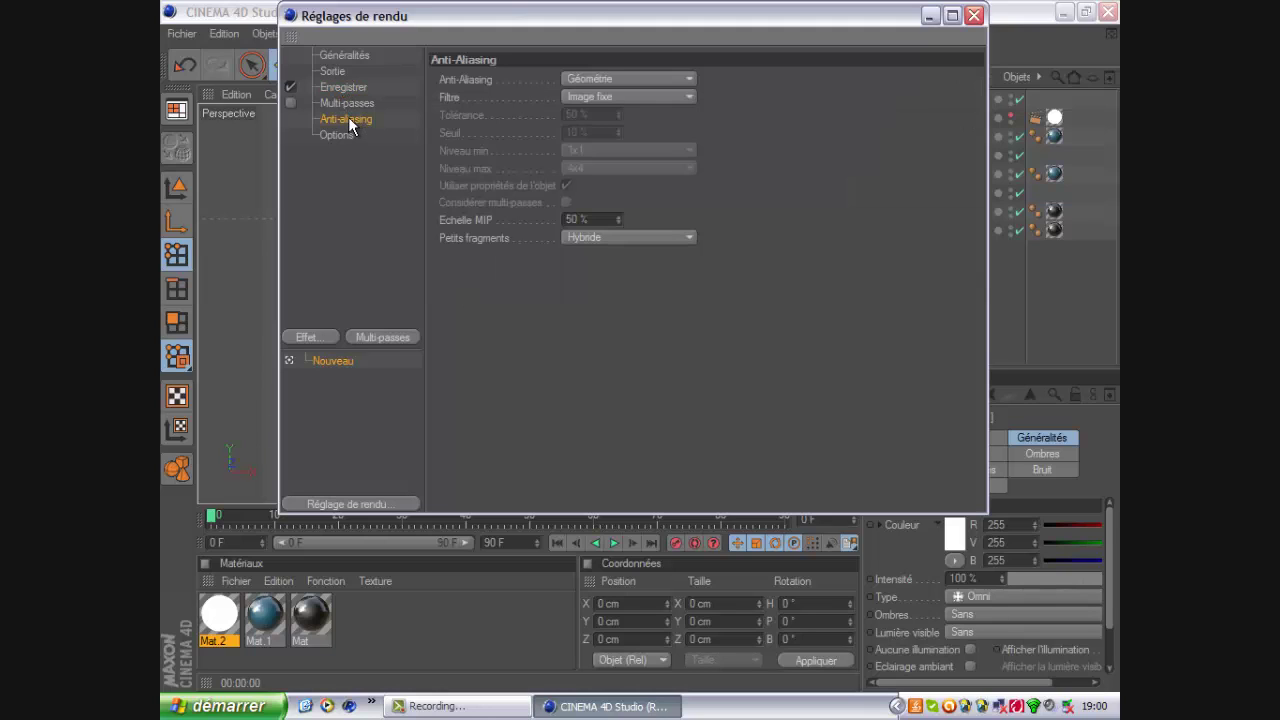
left_click(617, 80)
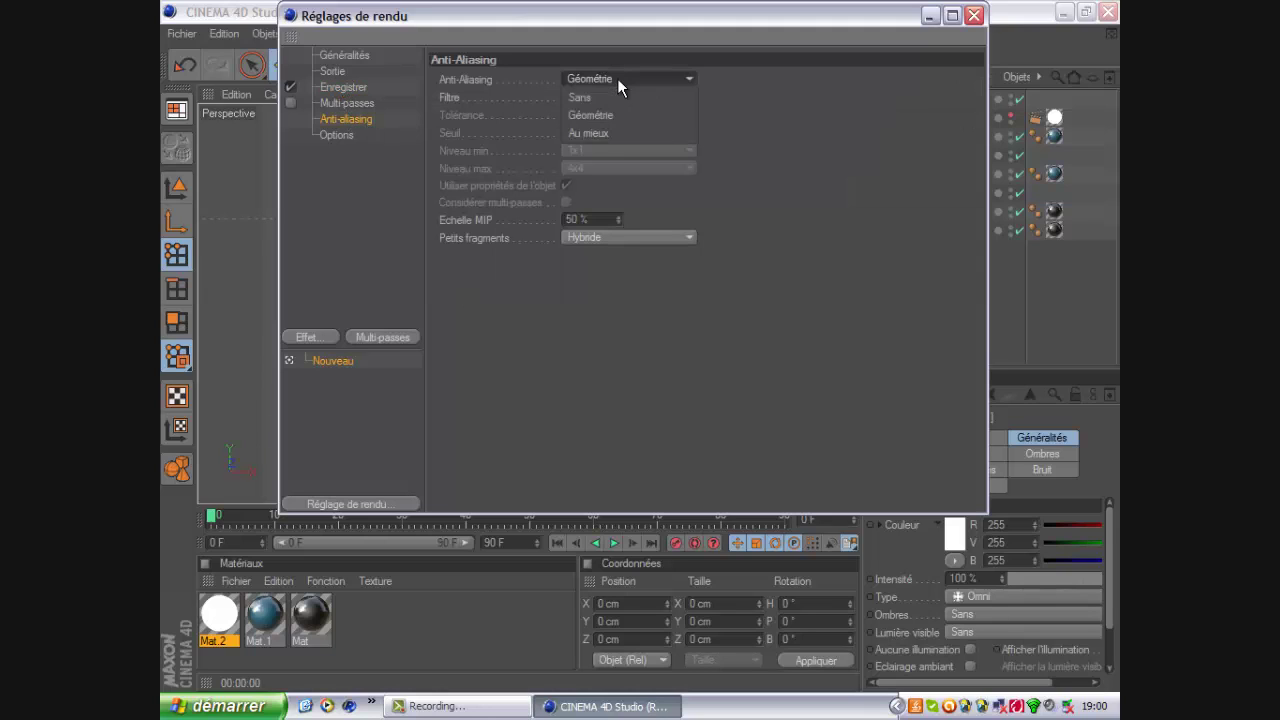
left_click(614, 134)
left_click(974, 15)
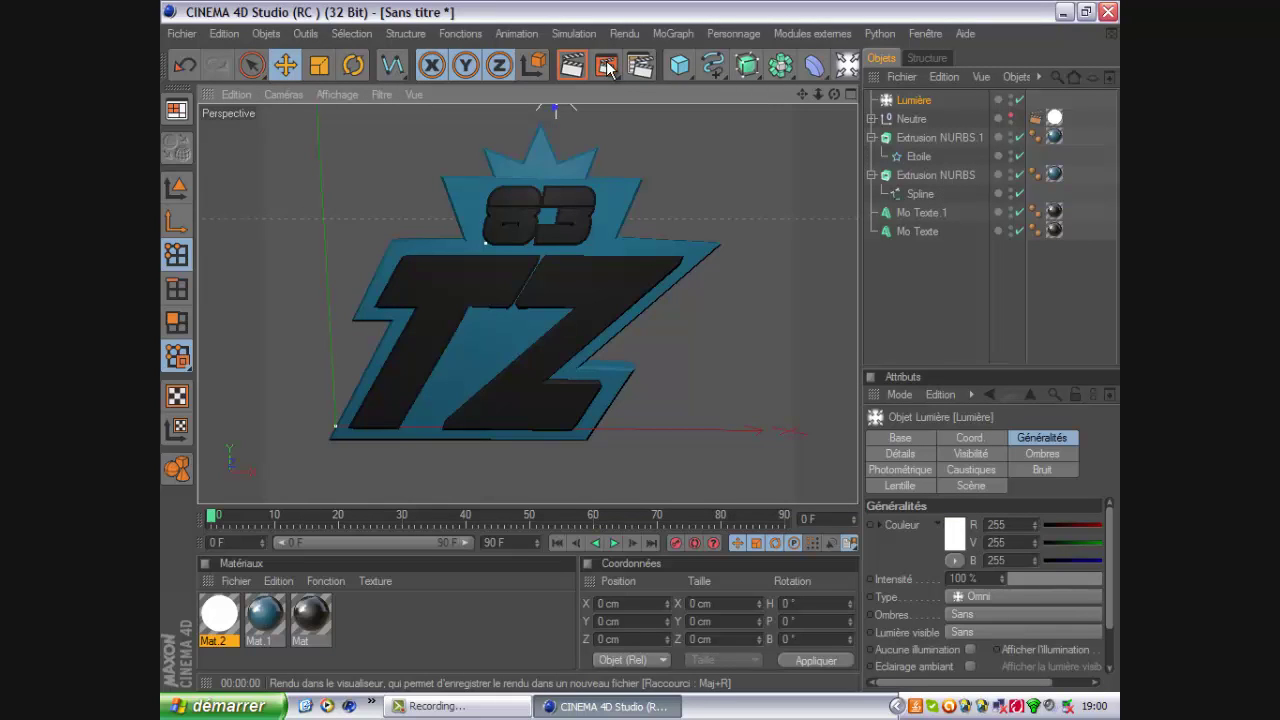
Step: Render the final image, minimize Cinema 4D, and preview Logo tuto from the desktop
left_click(607, 66)
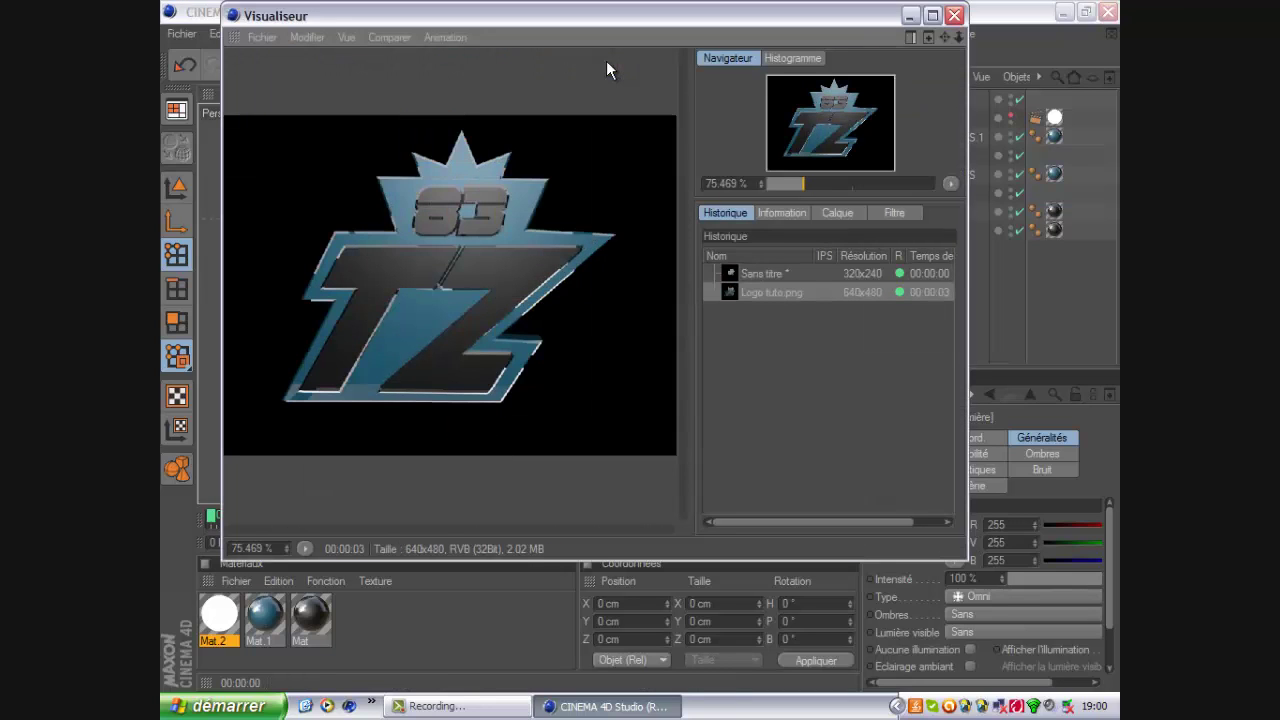
left_click(1063, 11)
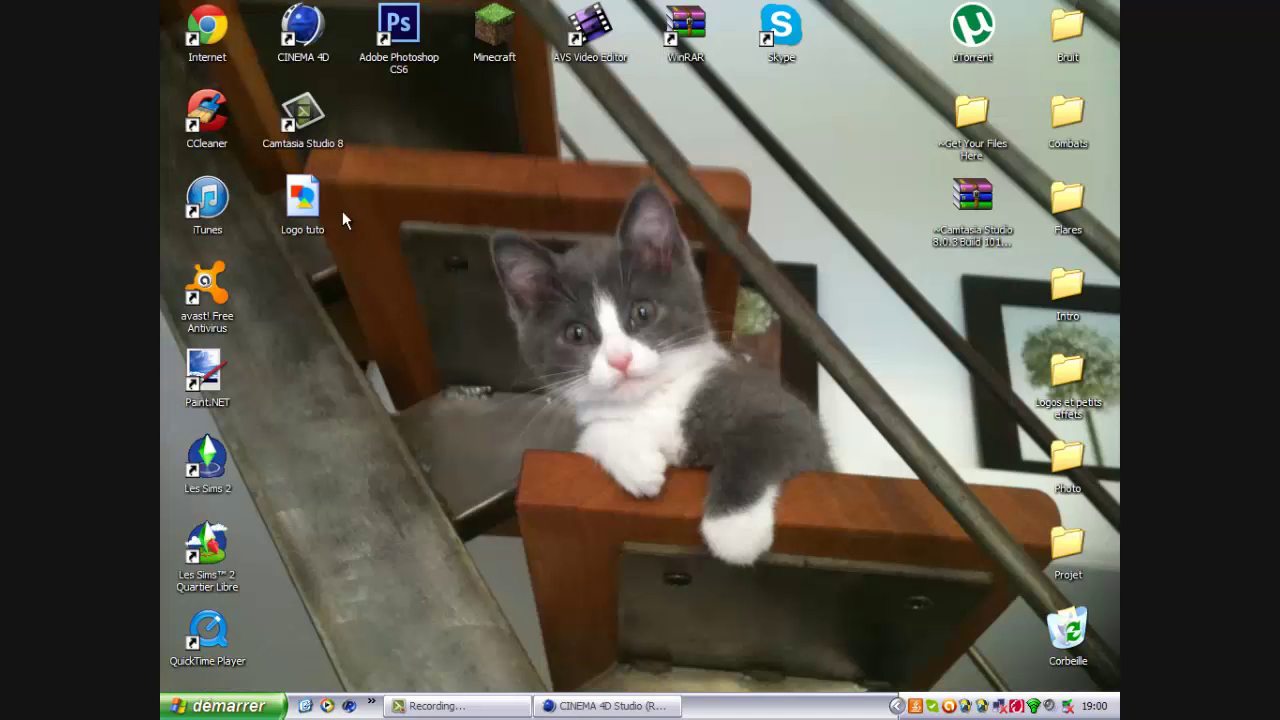
double_click(310, 211)
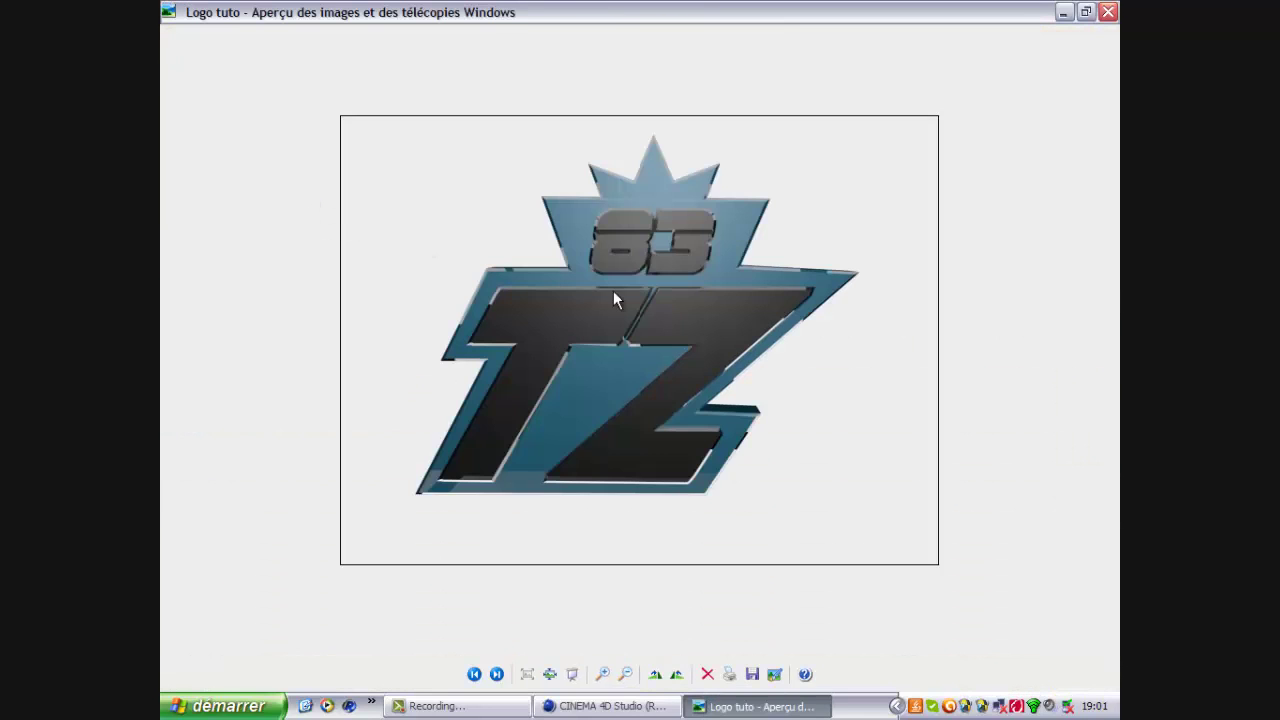
left_click(1108, 11)
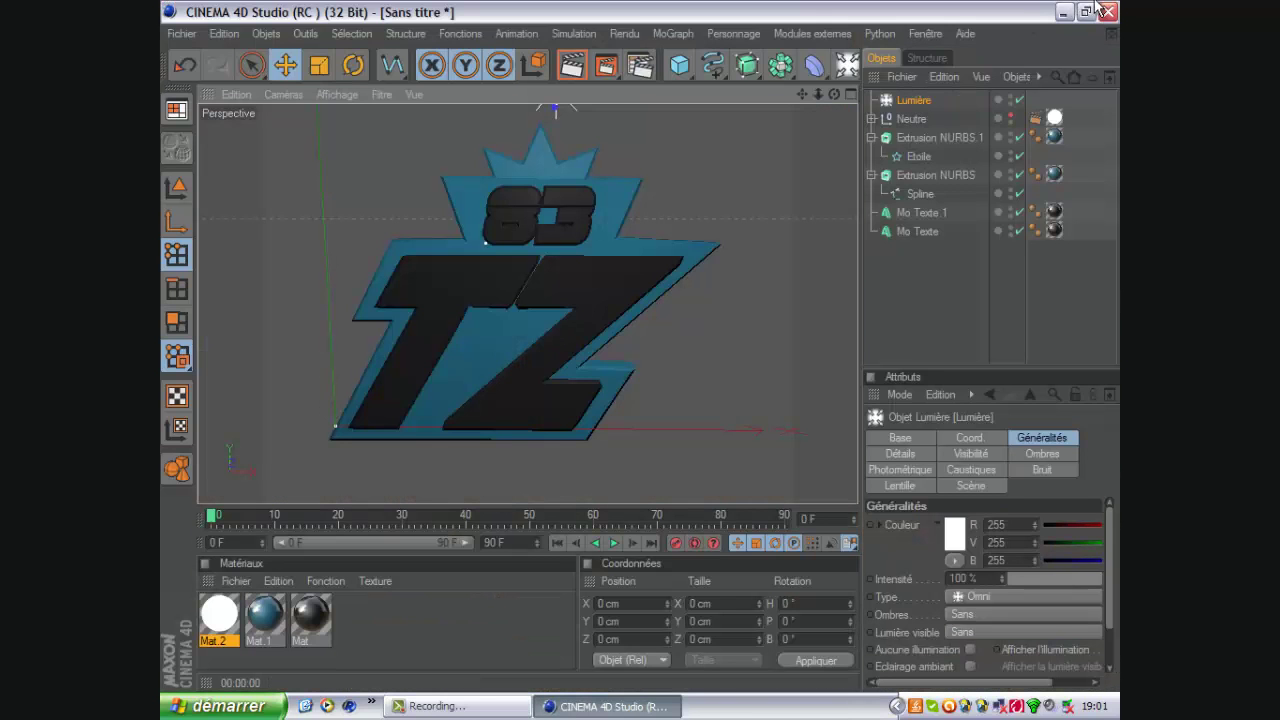
Step: Quit Cinema 4D, saving the scene as 'Logo tuo' and dismissing the error report
left_click(1108, 11)
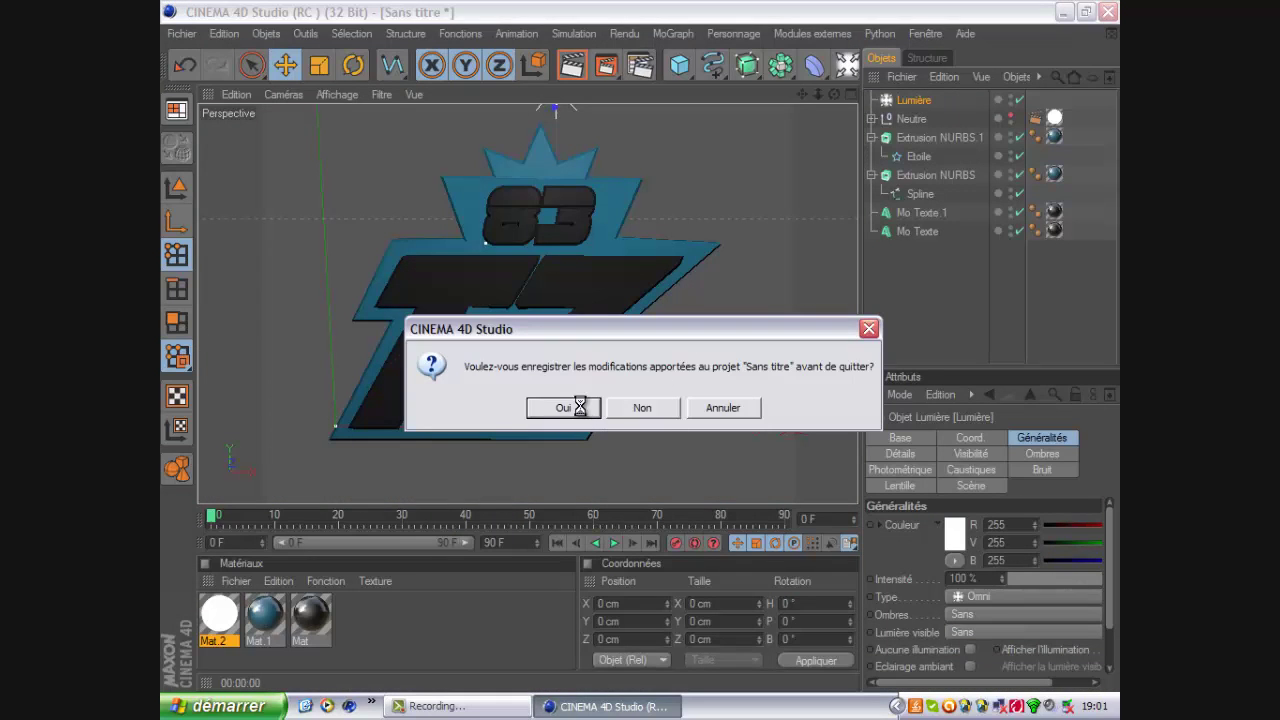
left_click(580, 407)
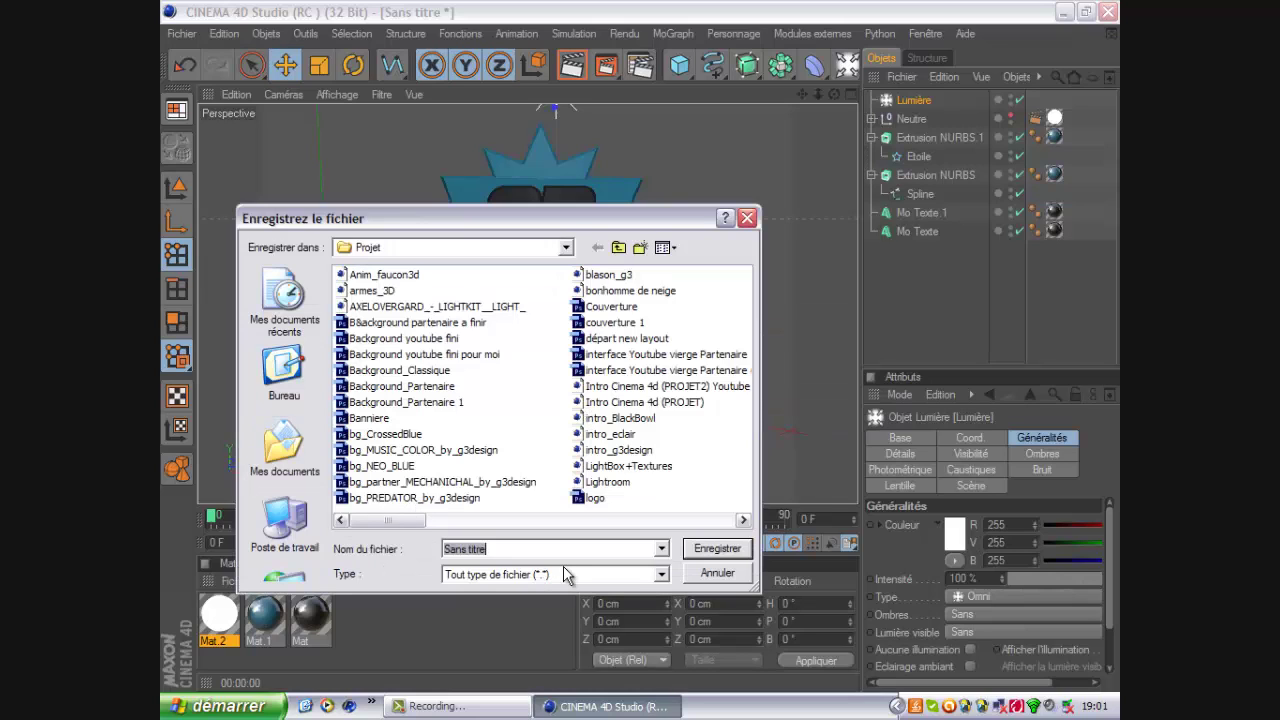
key("BackSpace")
type("Logo tu")
type("o")
left_click(731, 548)
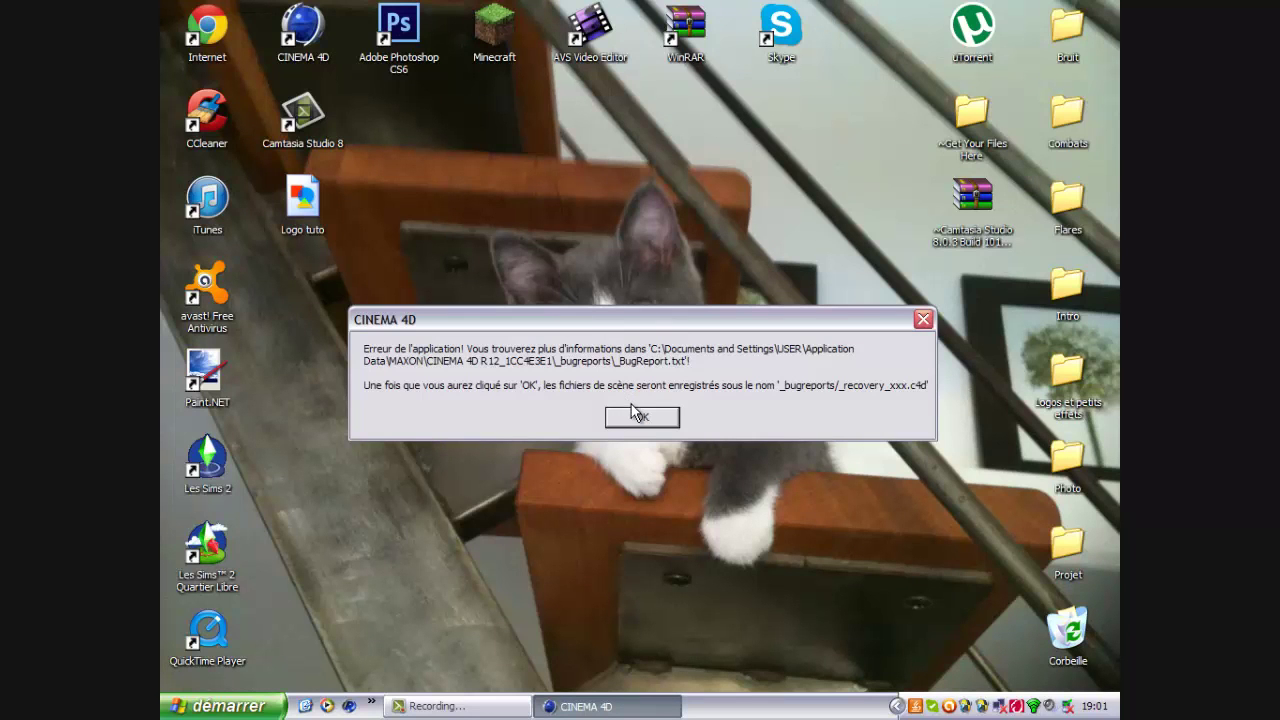
left_click(636, 419)
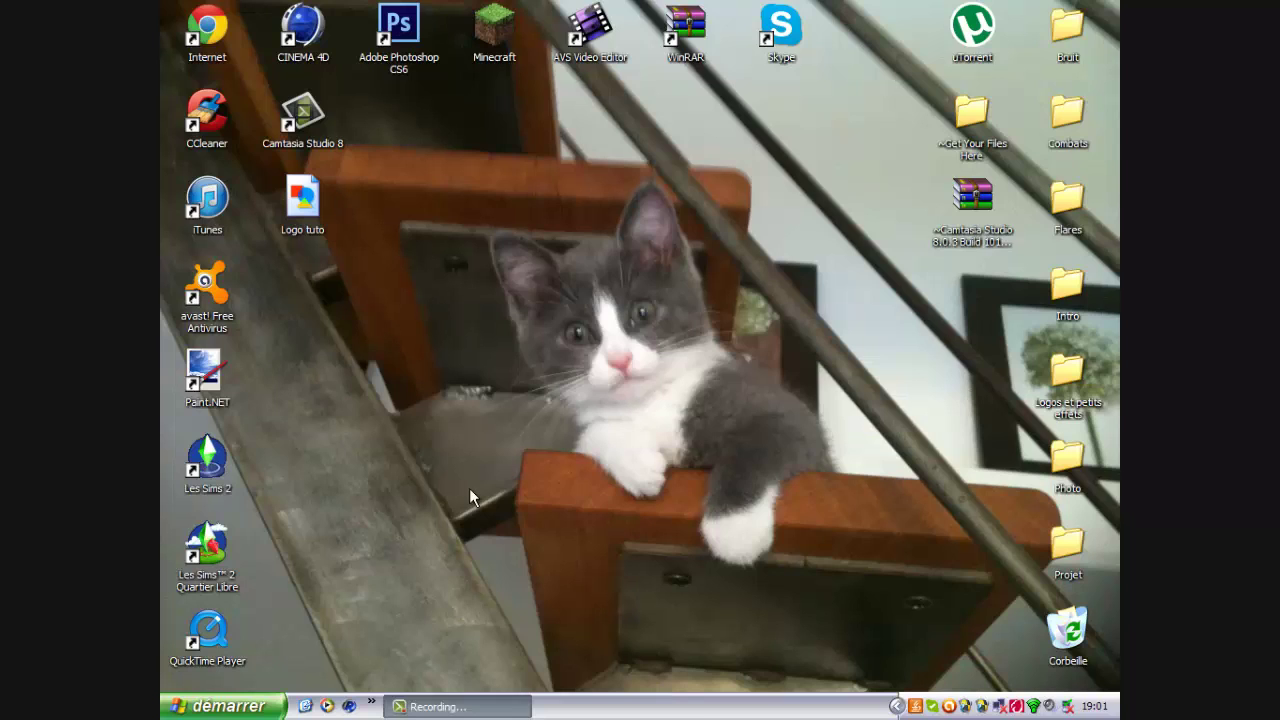
Step: Pause the screen recording and launch Adobe Photoshop CS6 from its desktop shortcut
left_click(456, 706)
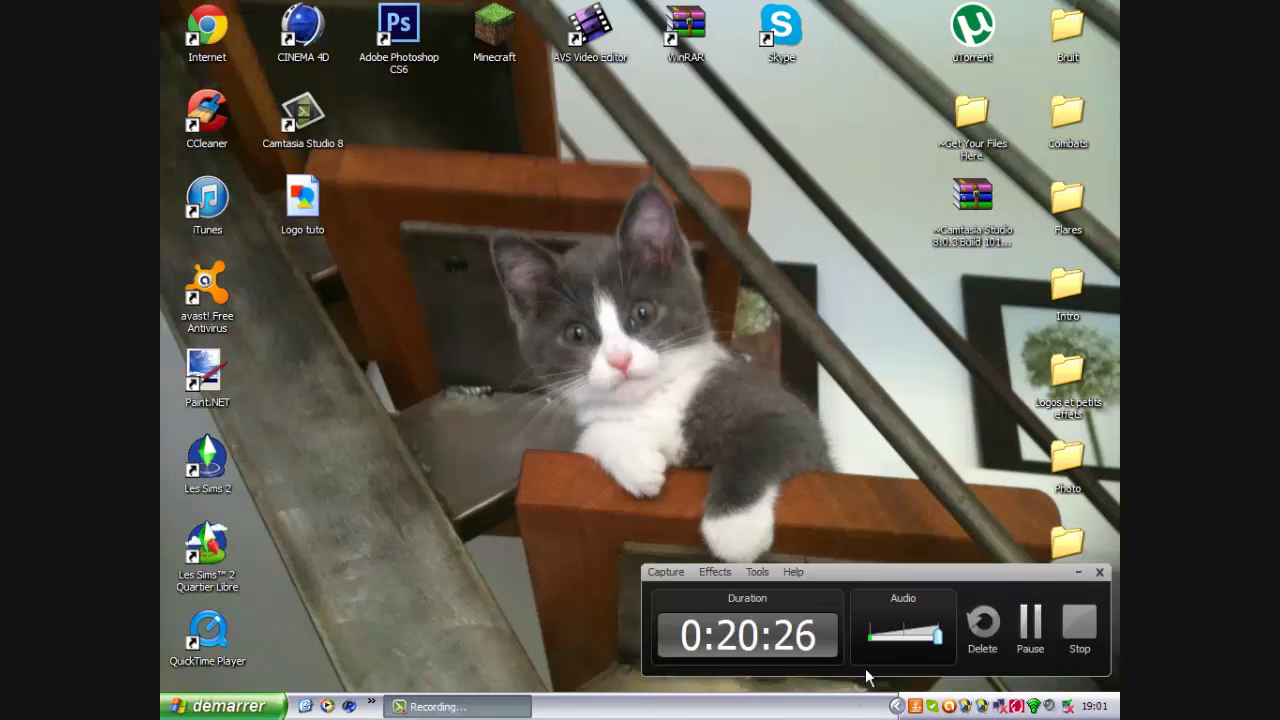
left_click(1015, 618)
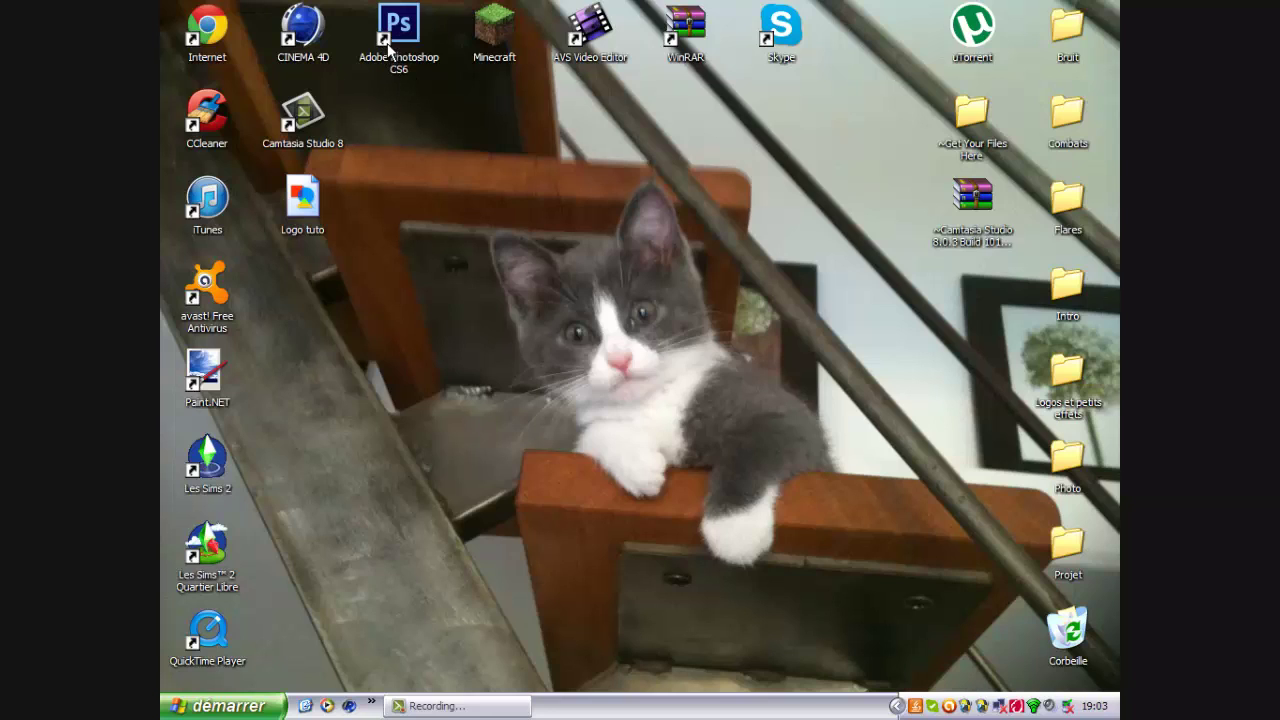
double_click(388, 47)
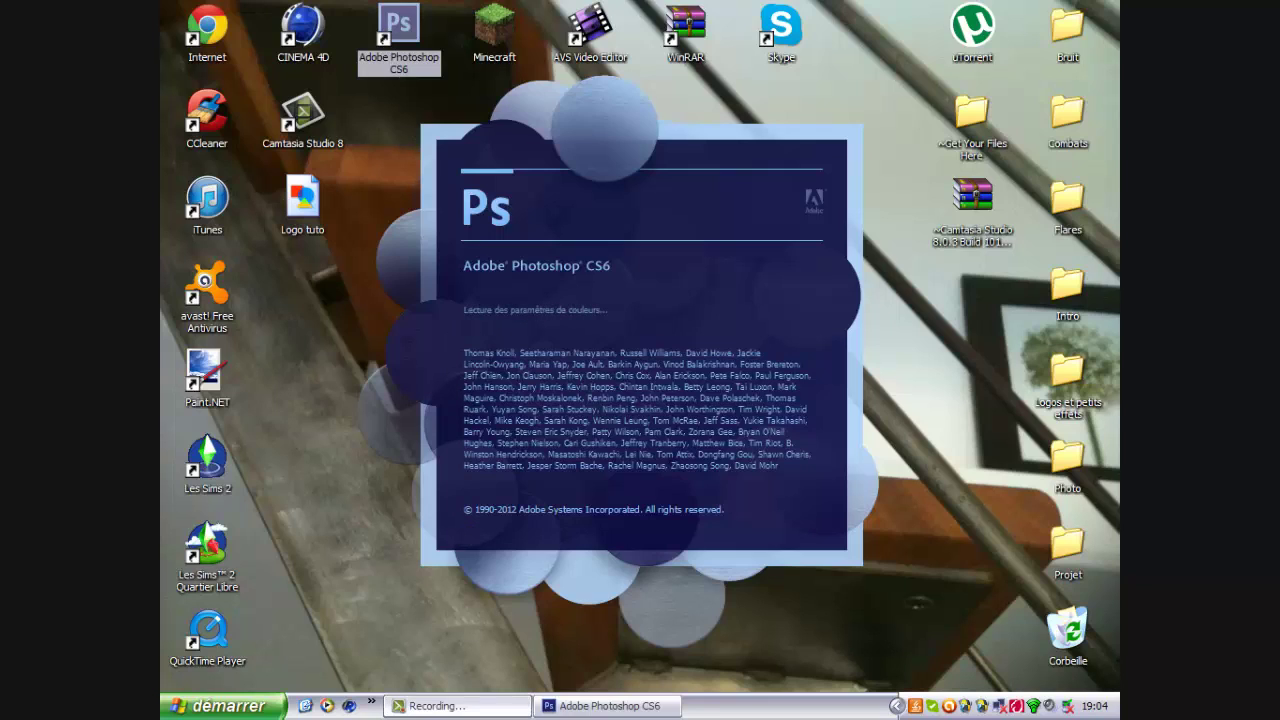
Step: Resume recording and create a new 300 × 300 px, 96 ppi document with a white background
left_click(457, 706)
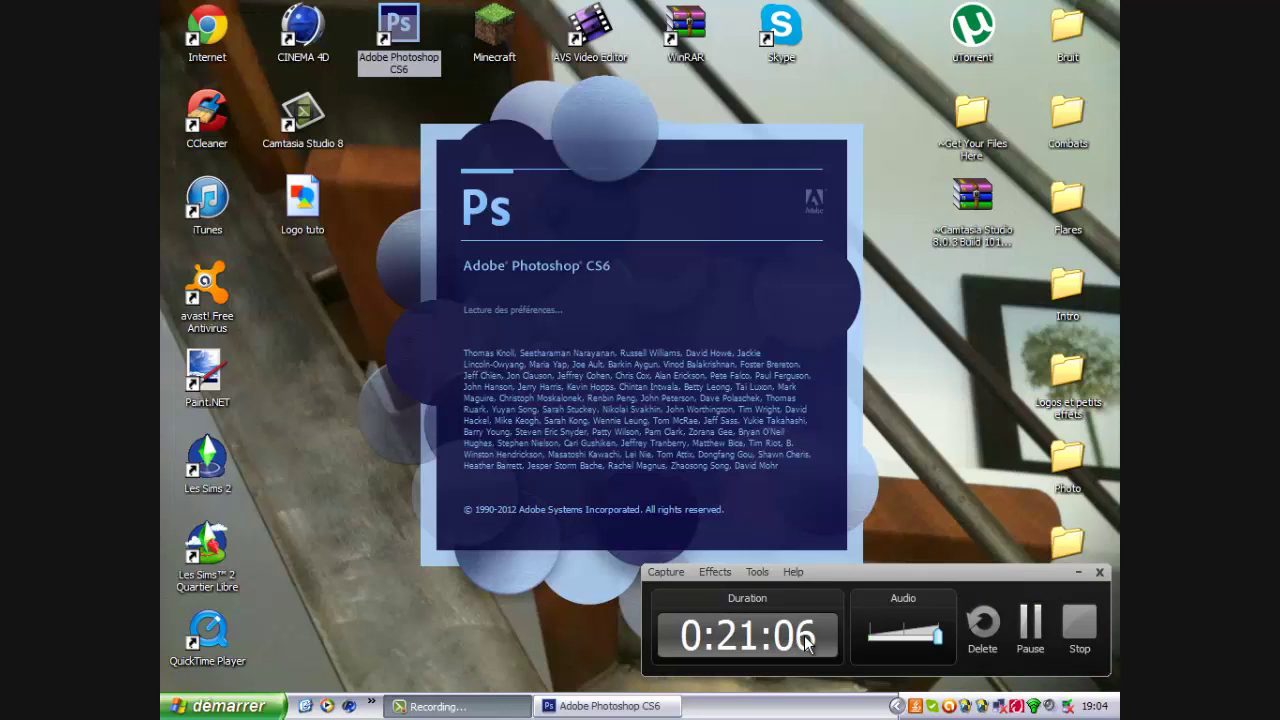
left_click(1081, 571)
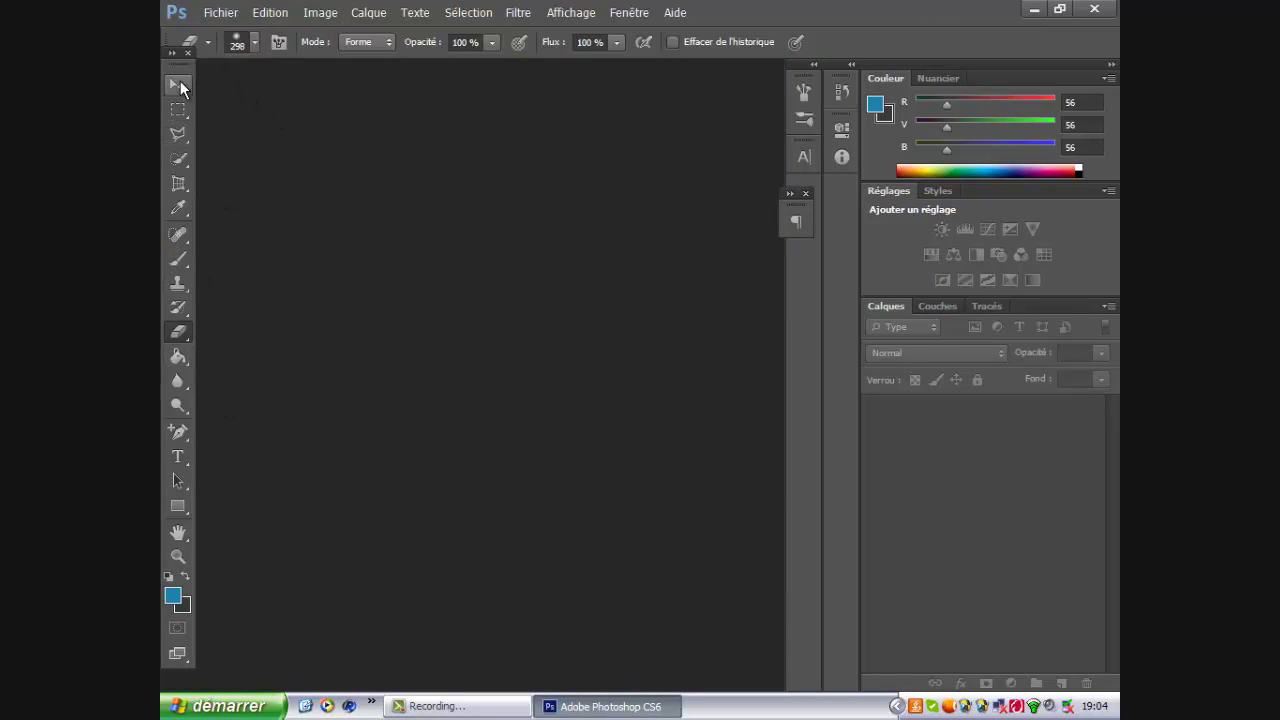
left_click(221, 12)
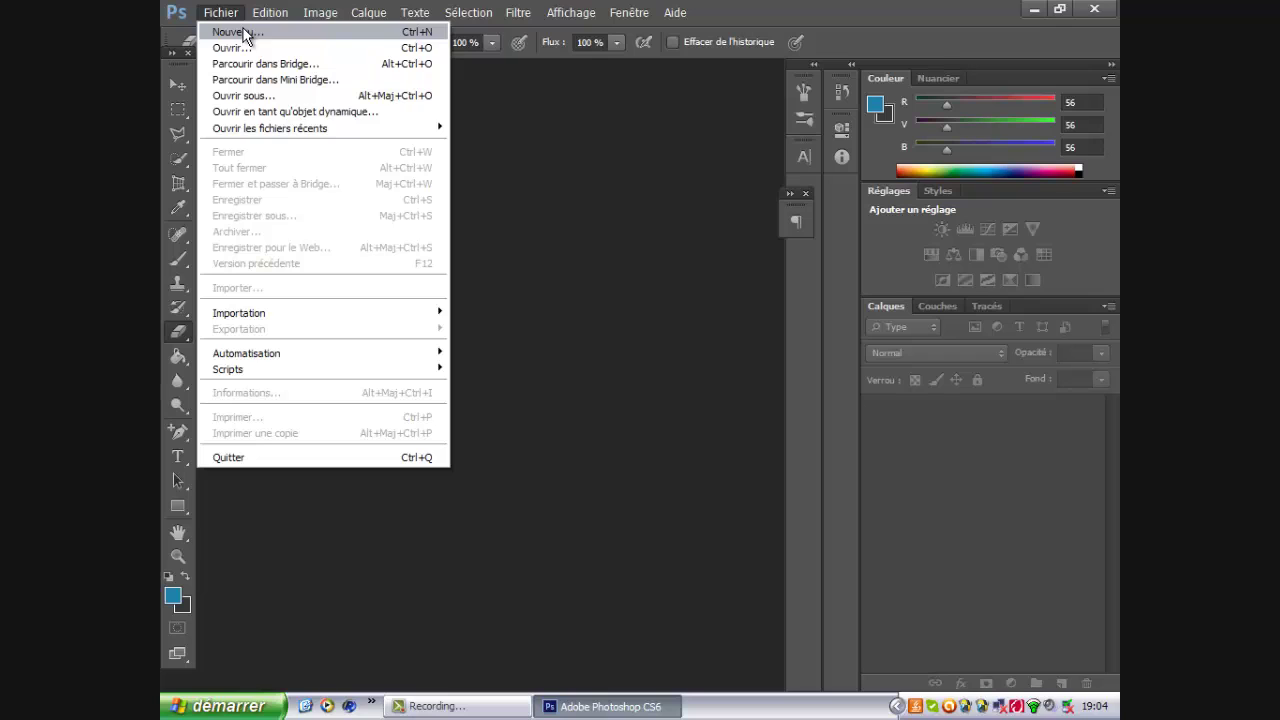
left_click(245, 33)
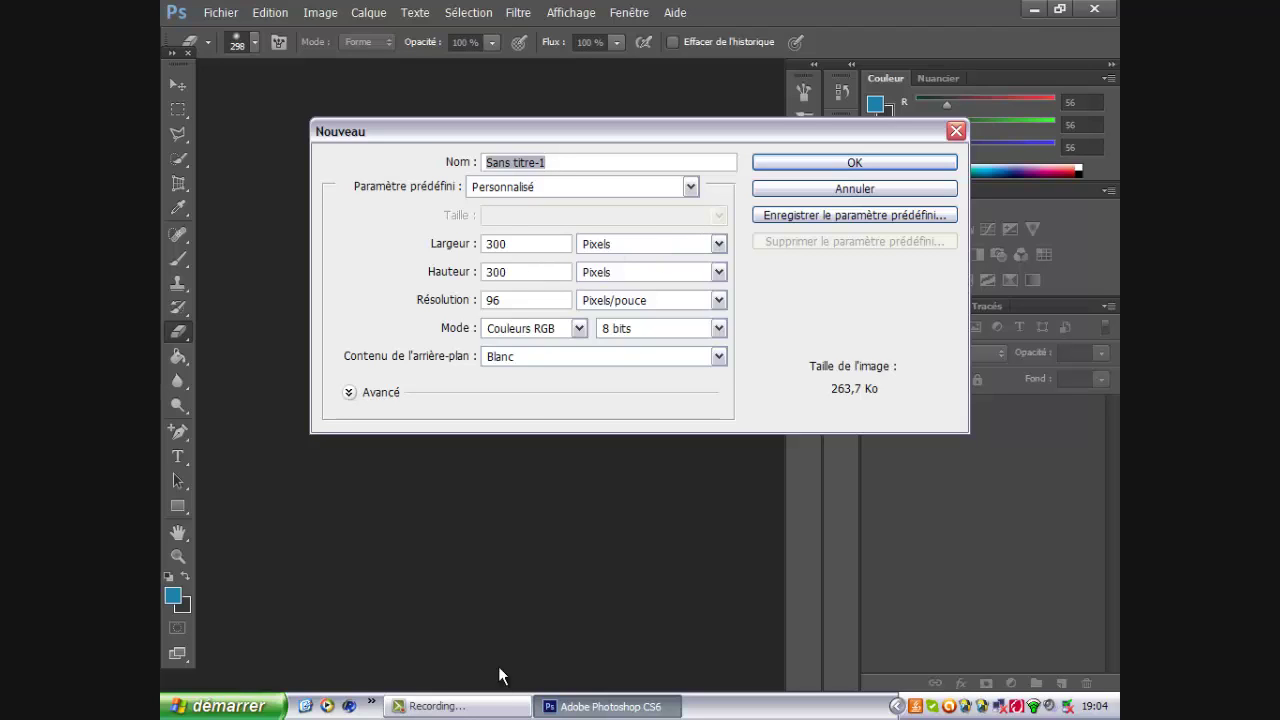
left_click(522, 243)
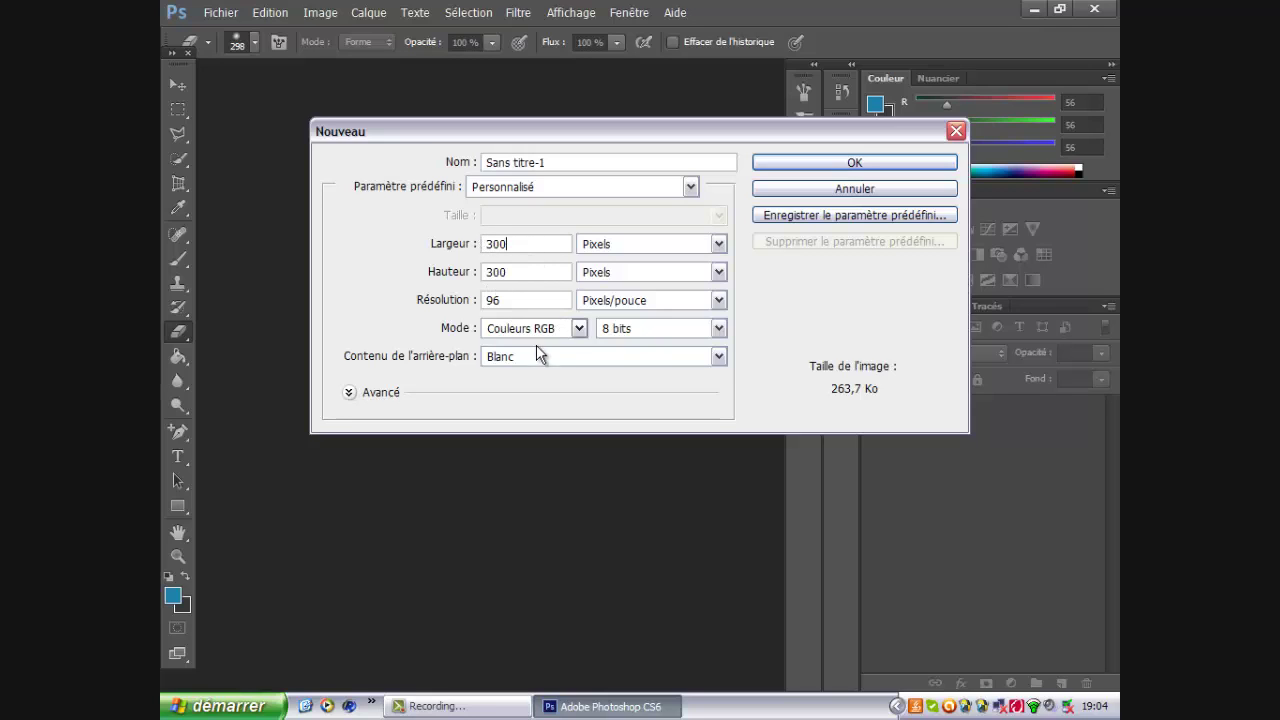
left_click(832, 163)
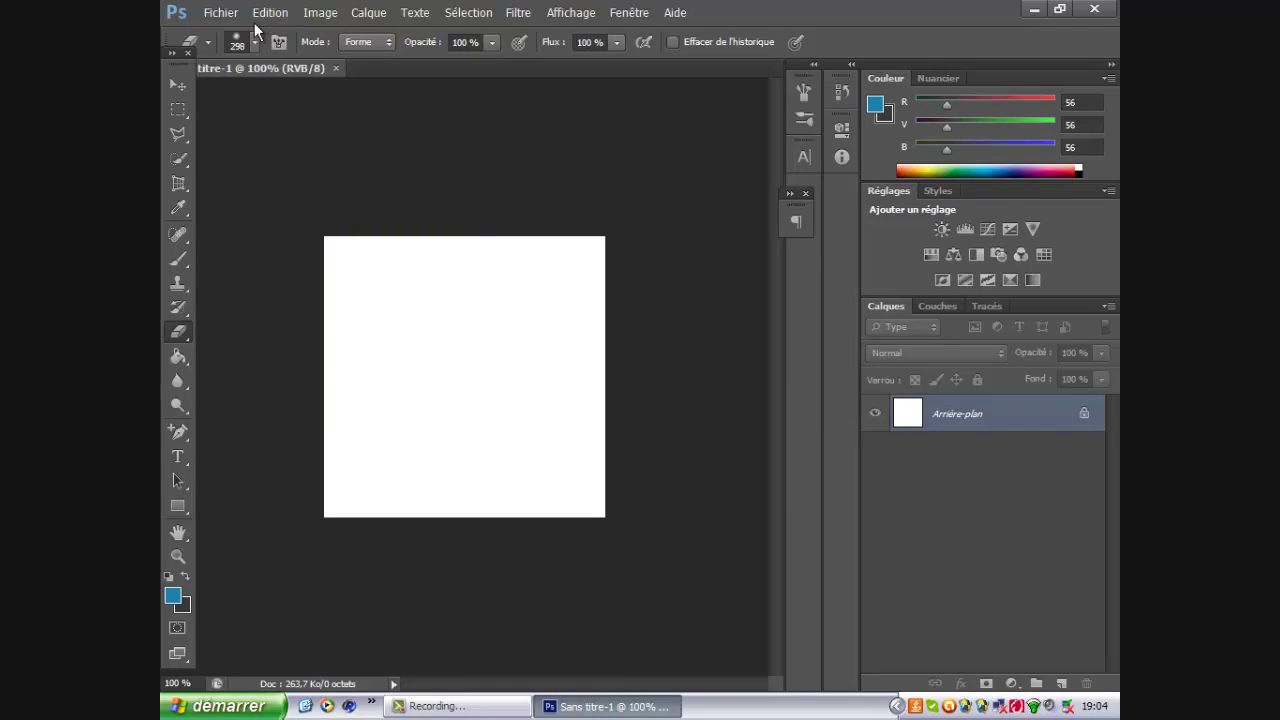
Step: Place the Logo tuto image into the document
left_click(218, 14)
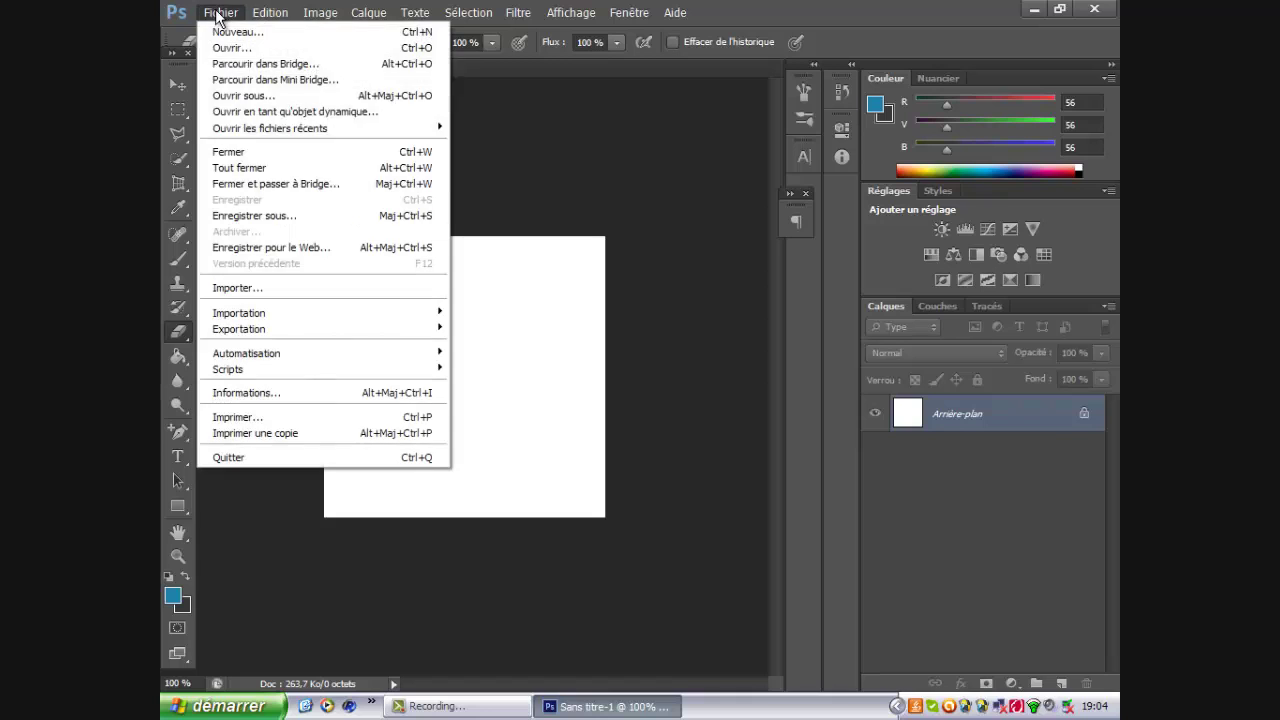
left_click(320, 286)
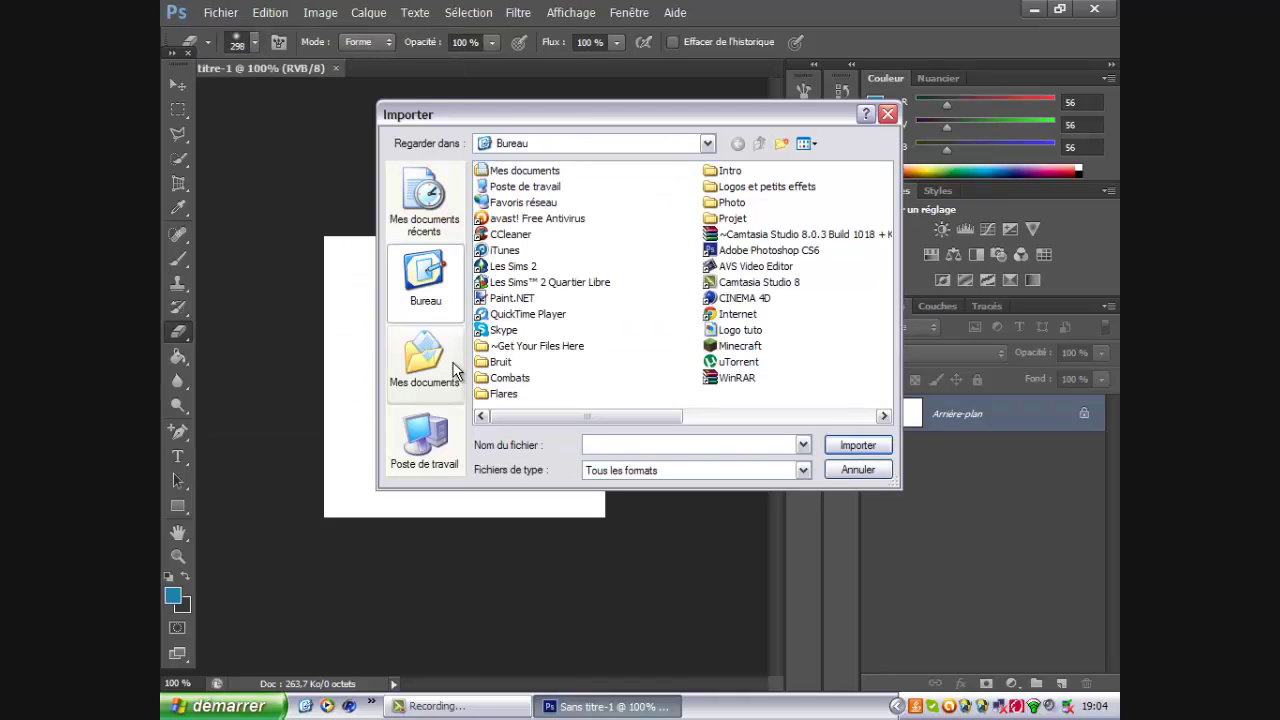
left_click(758, 329)
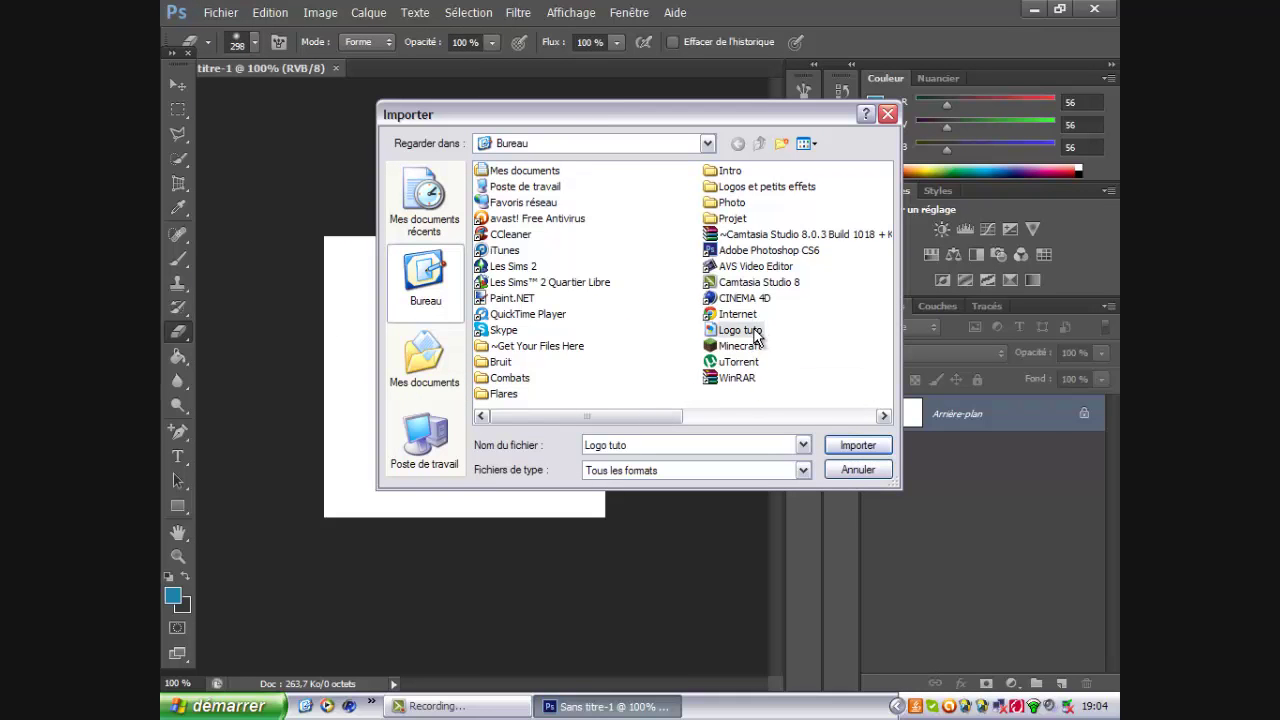
left_click(864, 444)
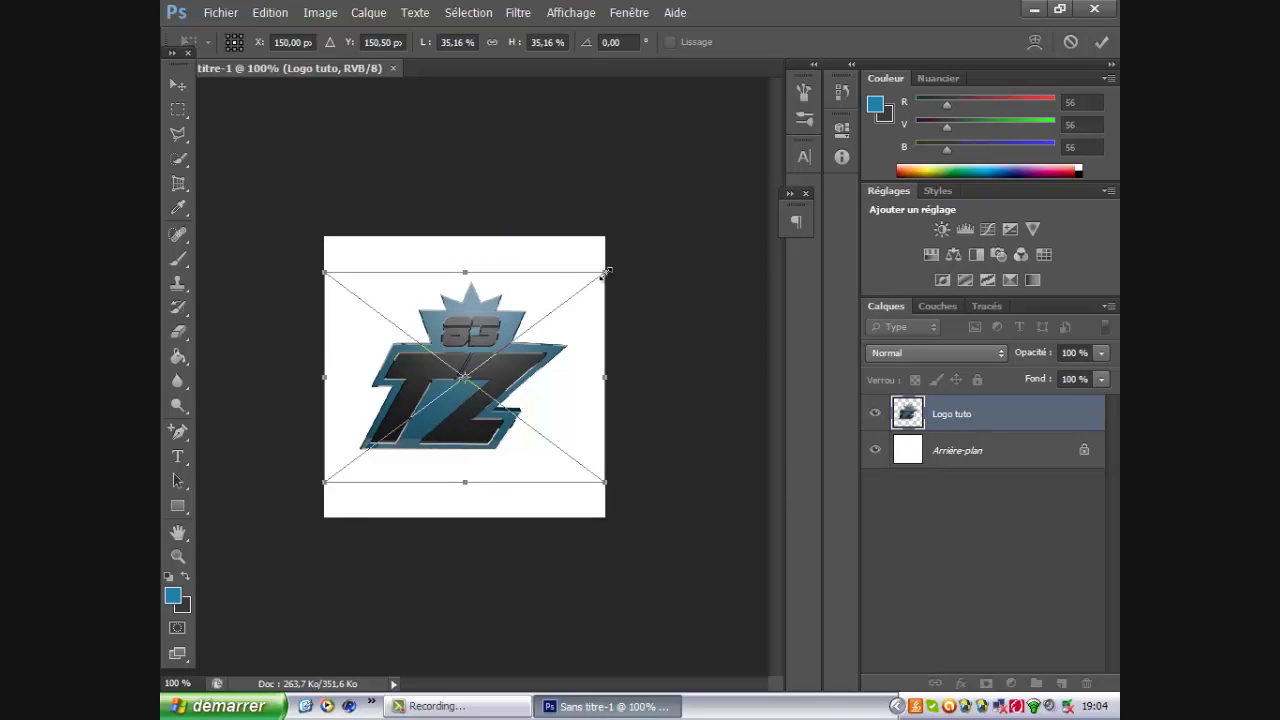
Step: Scale the placed logo by its corner handles to nearly fill the canvas, then commit
left_click_drag(605, 272, 623, 235)
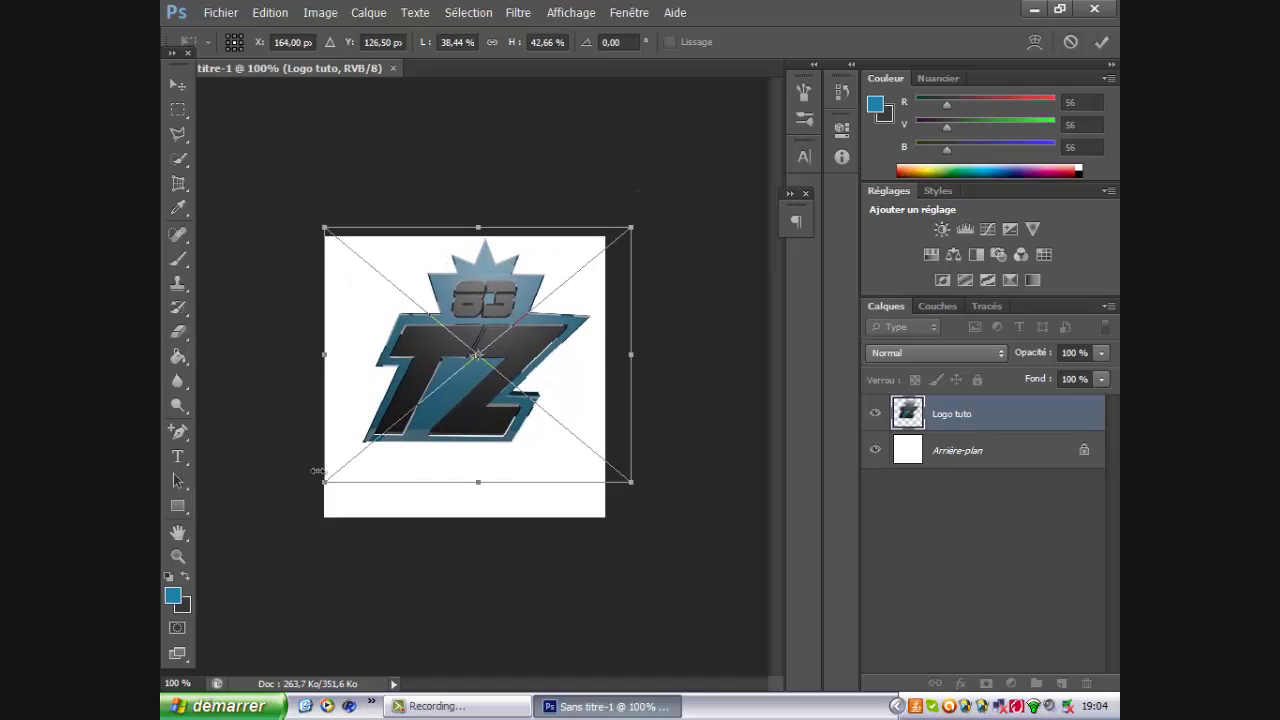
left_click_drag(323, 483, 293, 526)
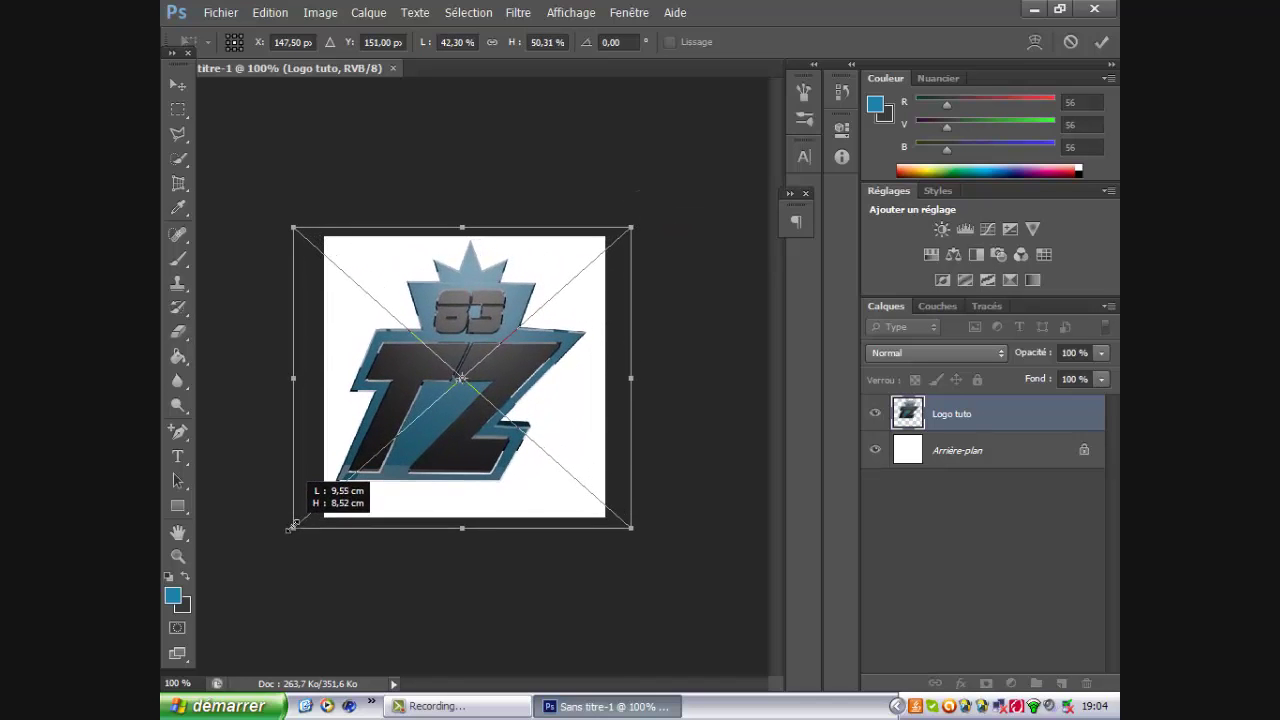
left_click_drag(629, 523, 643, 521)
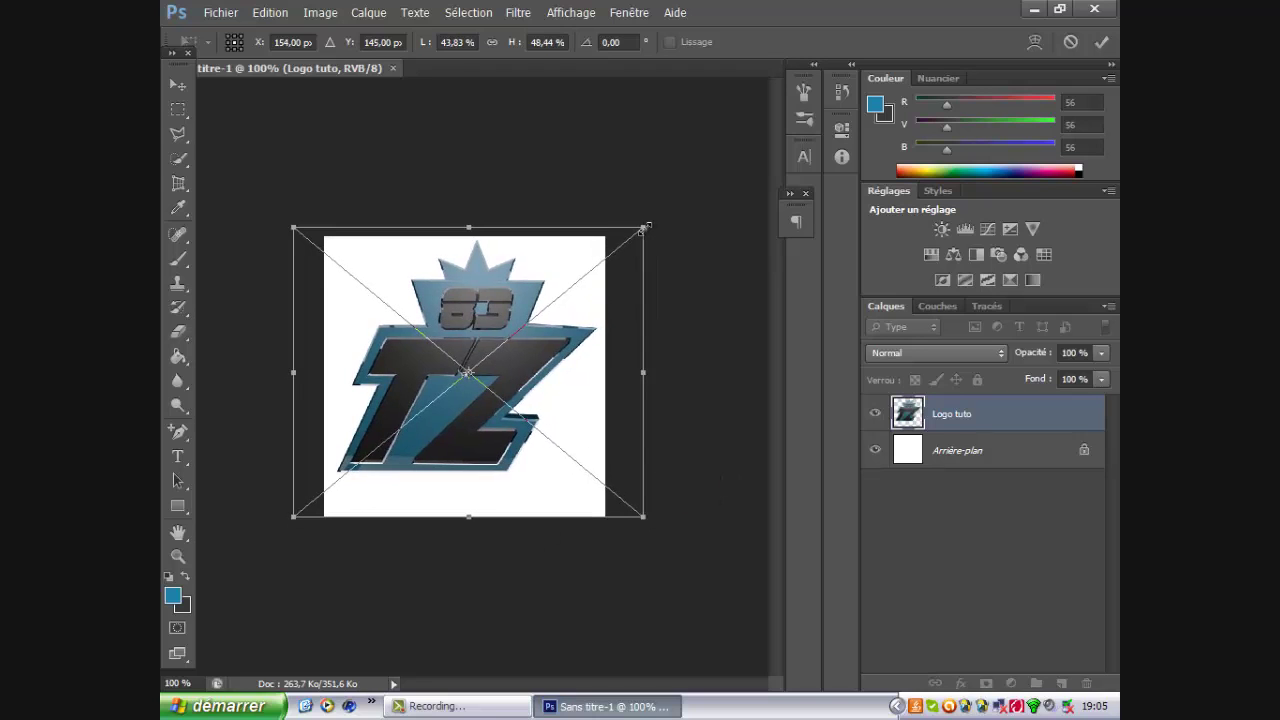
left_click_drag(643, 229, 638, 225)
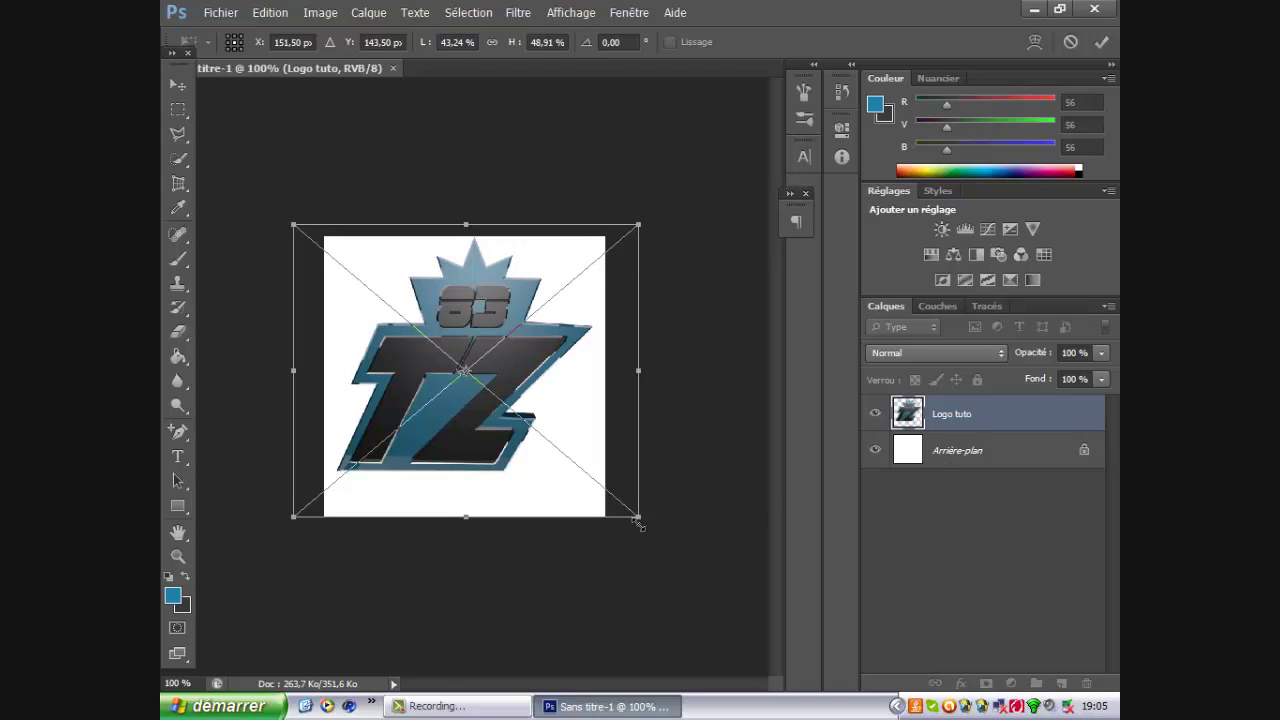
left_click_drag(643, 520, 648, 517)
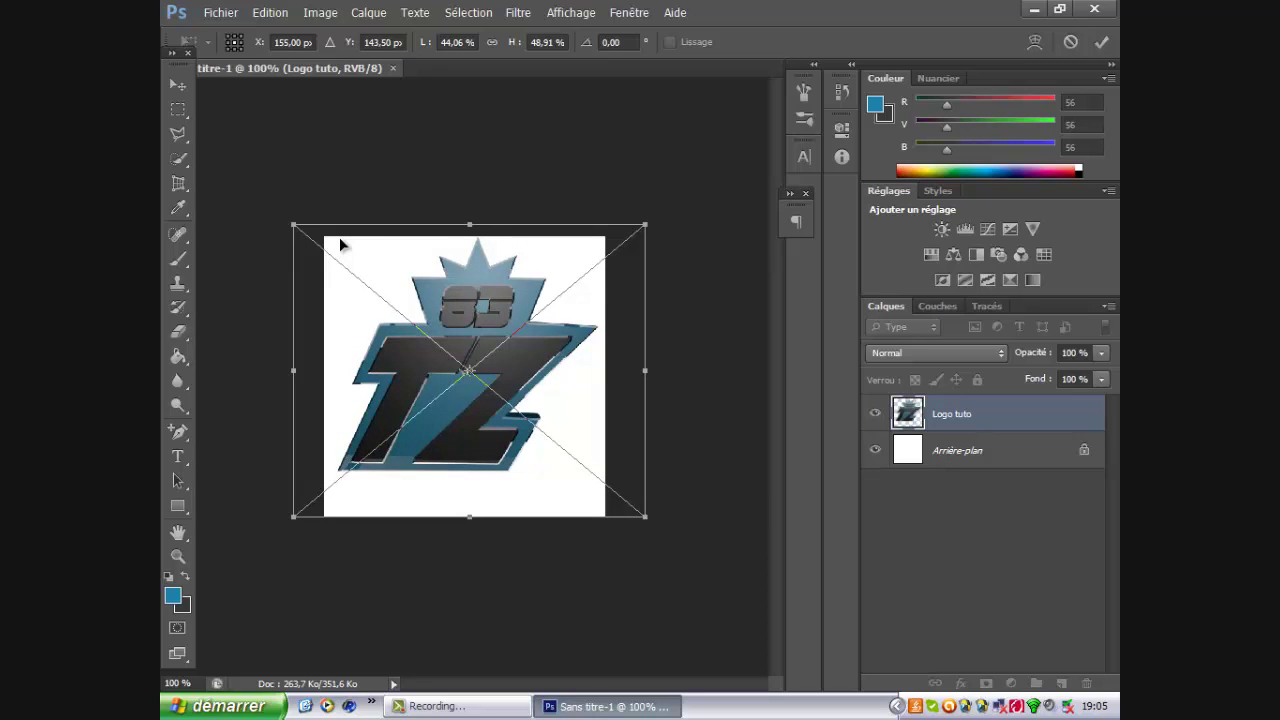
left_click_drag(283, 223, 280, 235)
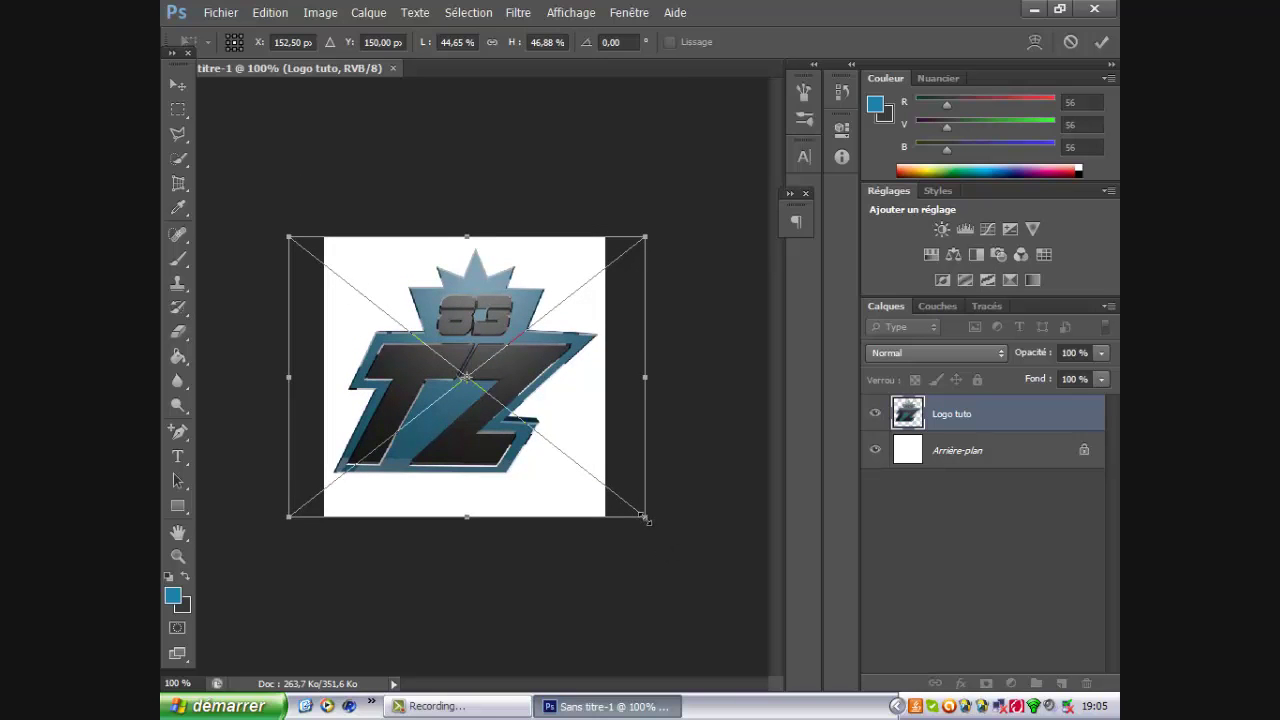
left_click_drag(645, 518, 647, 526)
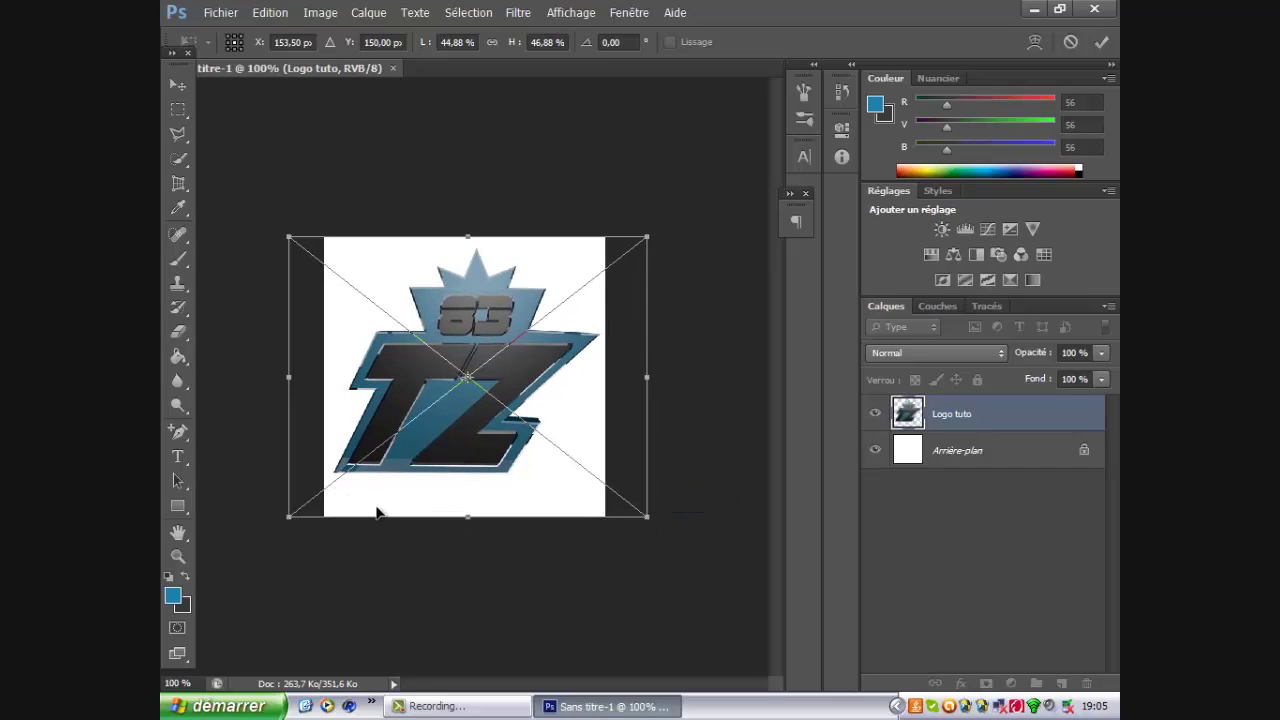
key("e")
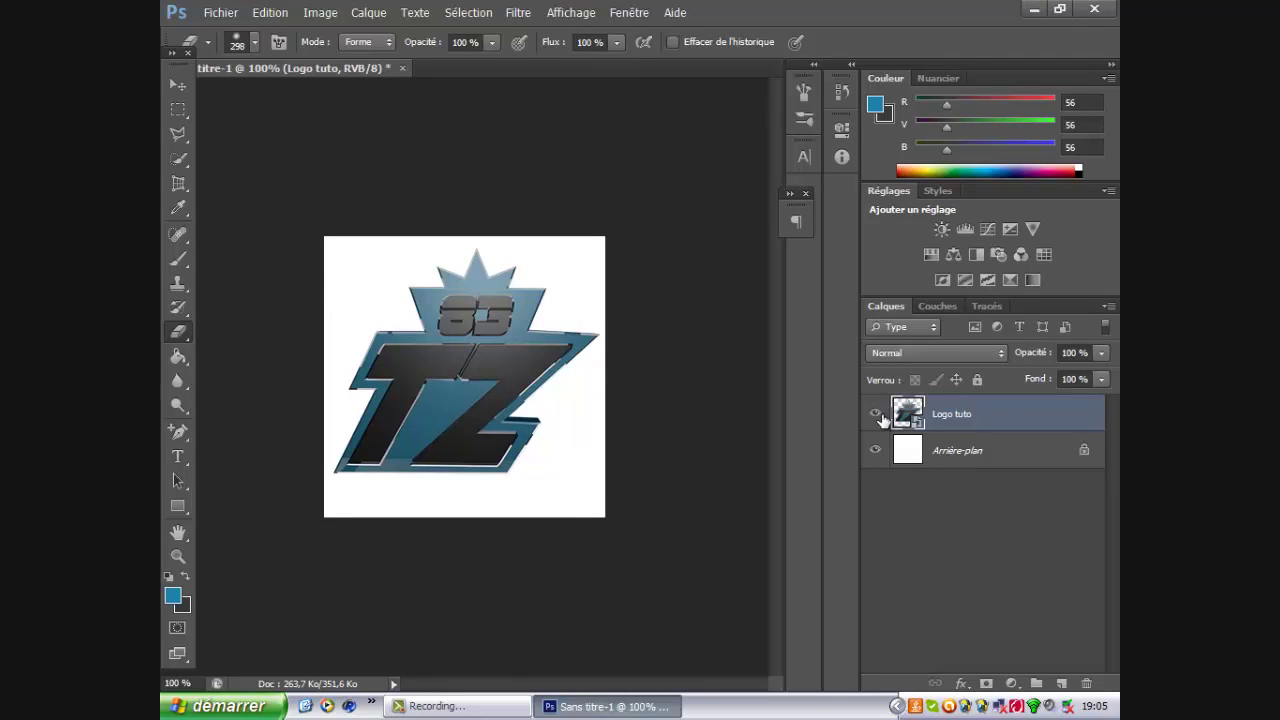
Step: Convert the locked Arrière-plan layer into an editable layer named Calque 1
left_click(940, 449)
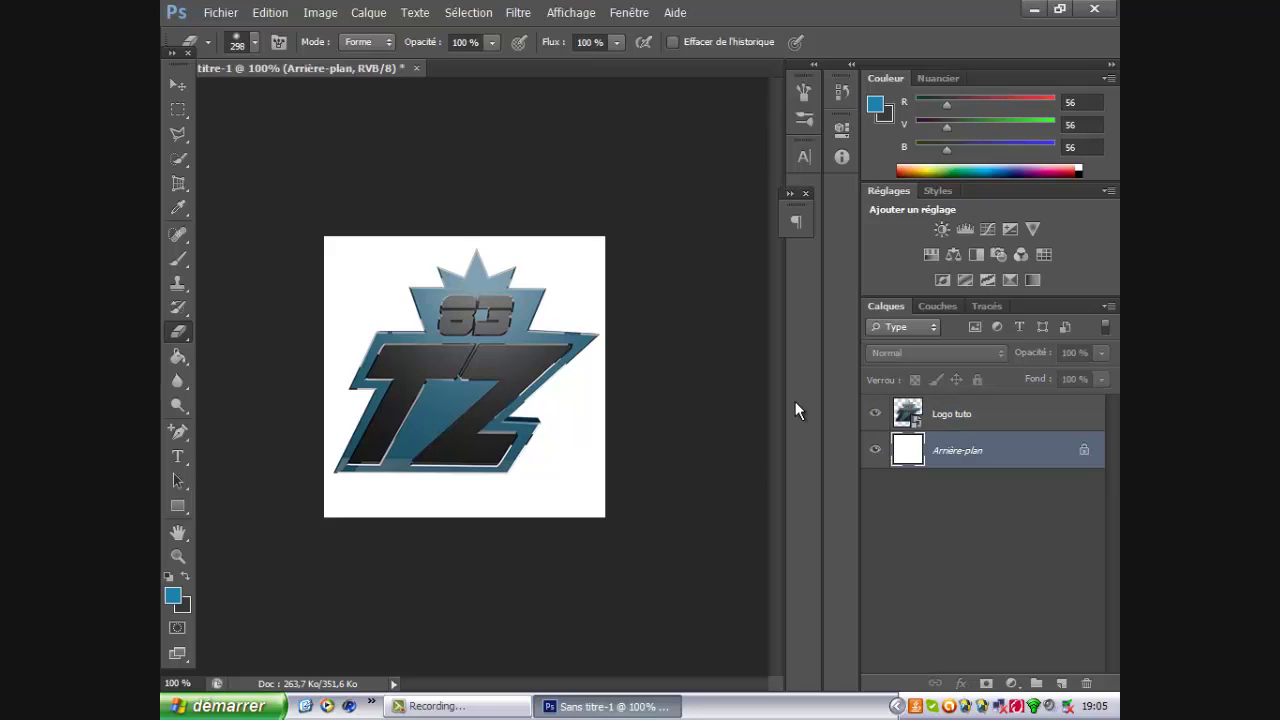
right_click(997, 456)
left_click(1039, 472)
double_click(920, 451)
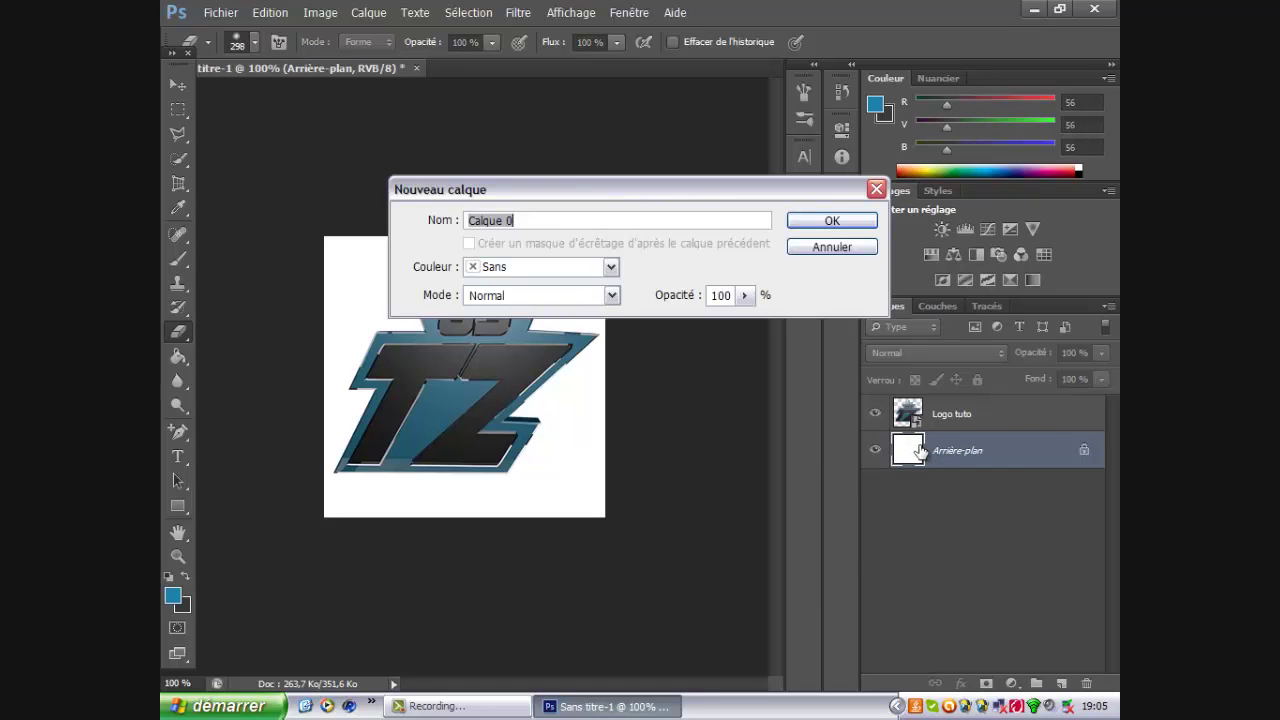
left_click(542, 221)
type("1")
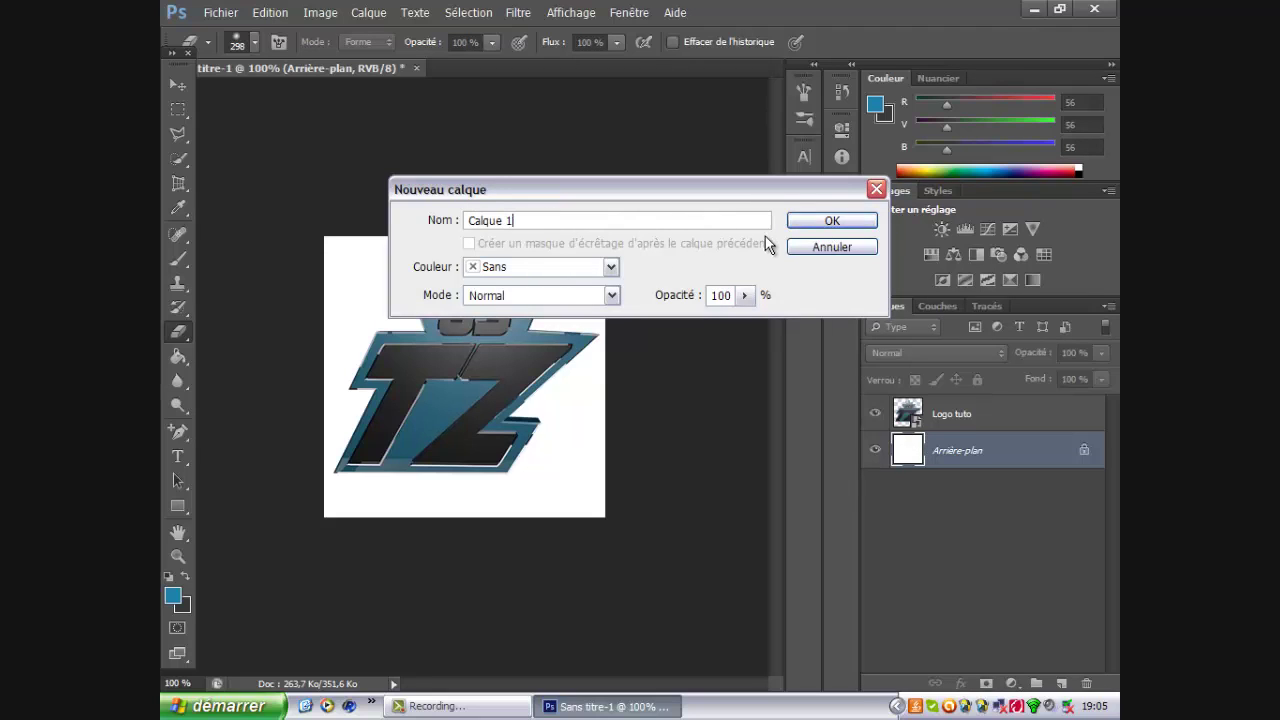
left_click(822, 228)
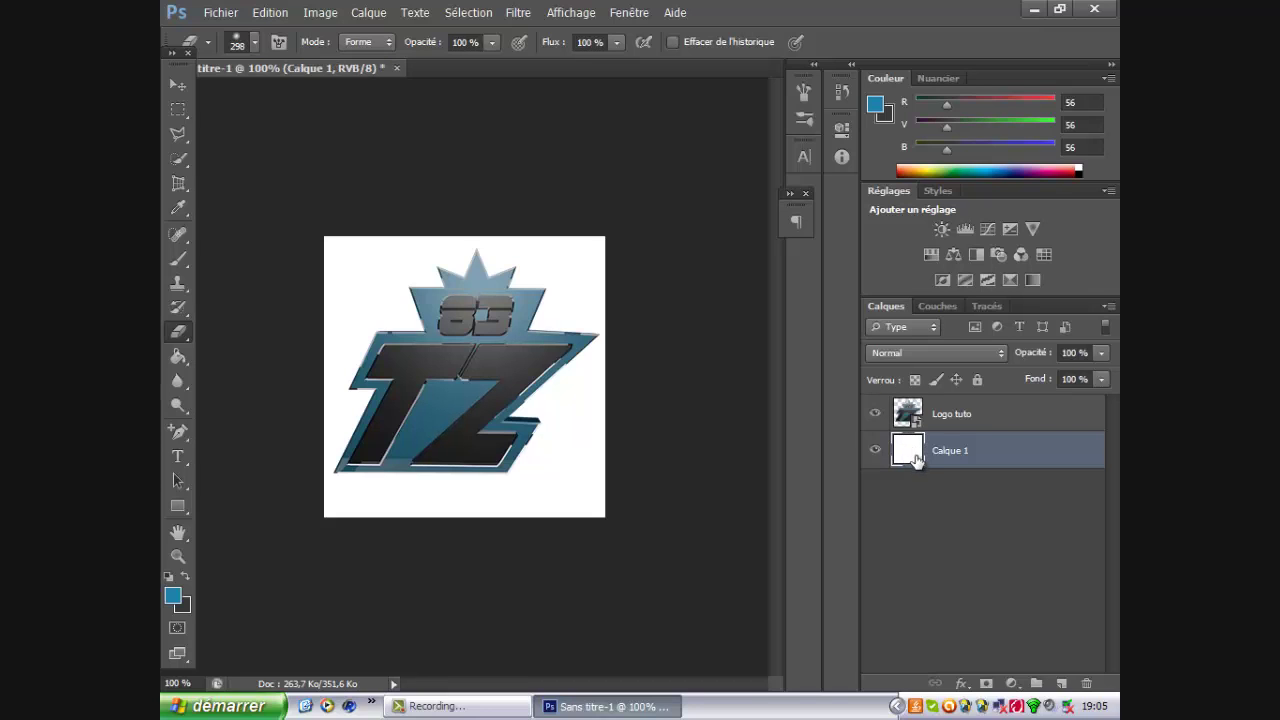
Step: Enable Stroke and Gradient Overlay on Calque 1, with the gradient angle at -90°
double_click(916, 459)
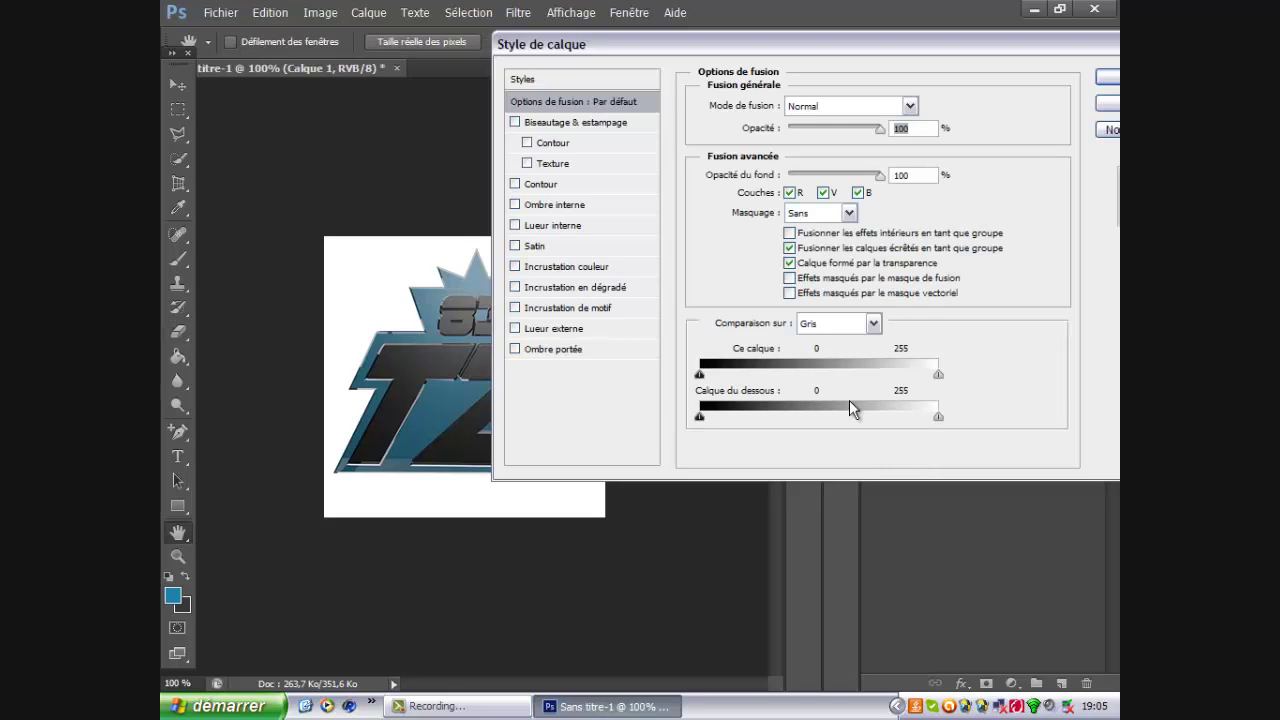
left_click(515, 185)
left_click(515, 288)
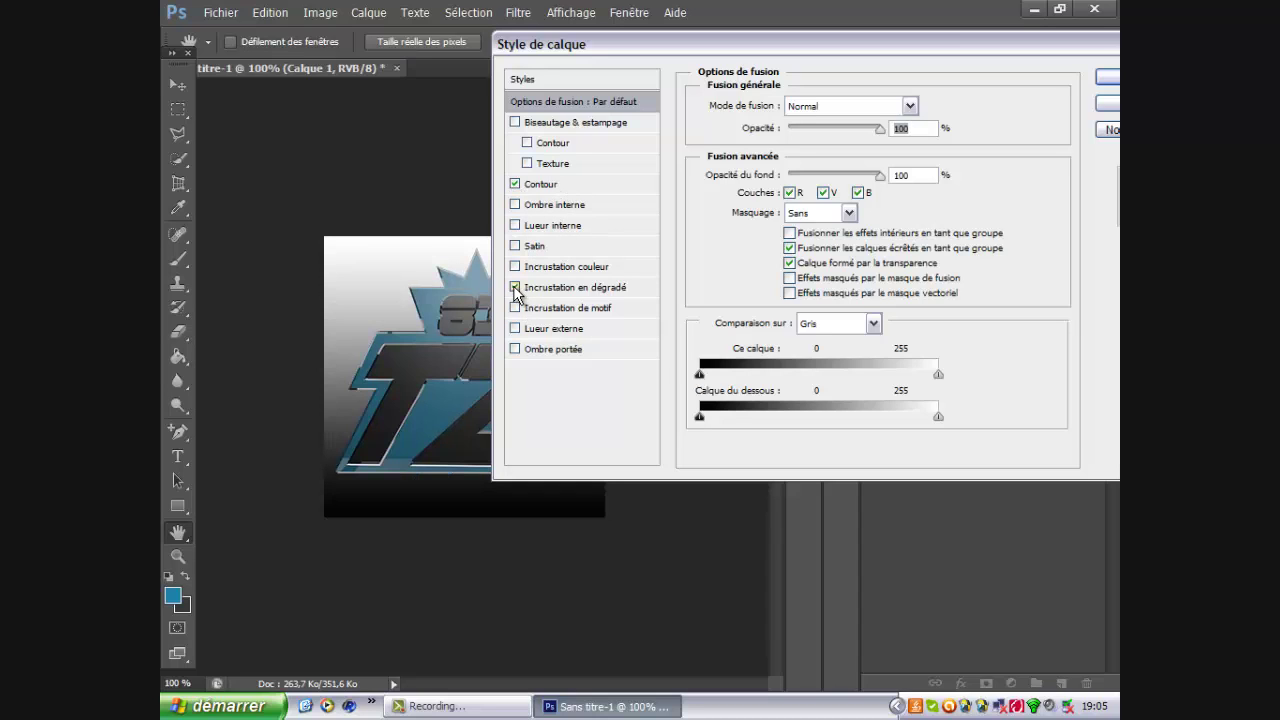
left_click(598, 290)
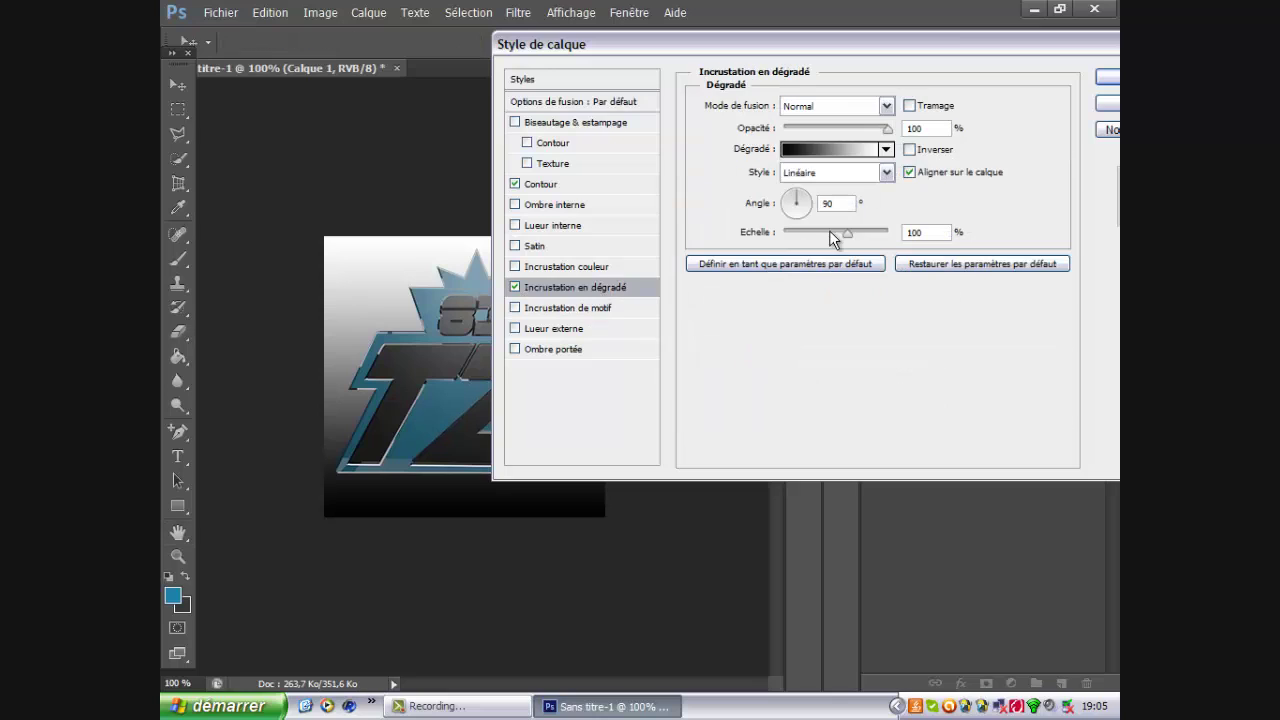
mouse_move(799, 201)
left_mouse_down()
mouse_move(808, 226)
mouse_move(796, 228)
mouse_move(797, 190)
left_mouse_up()
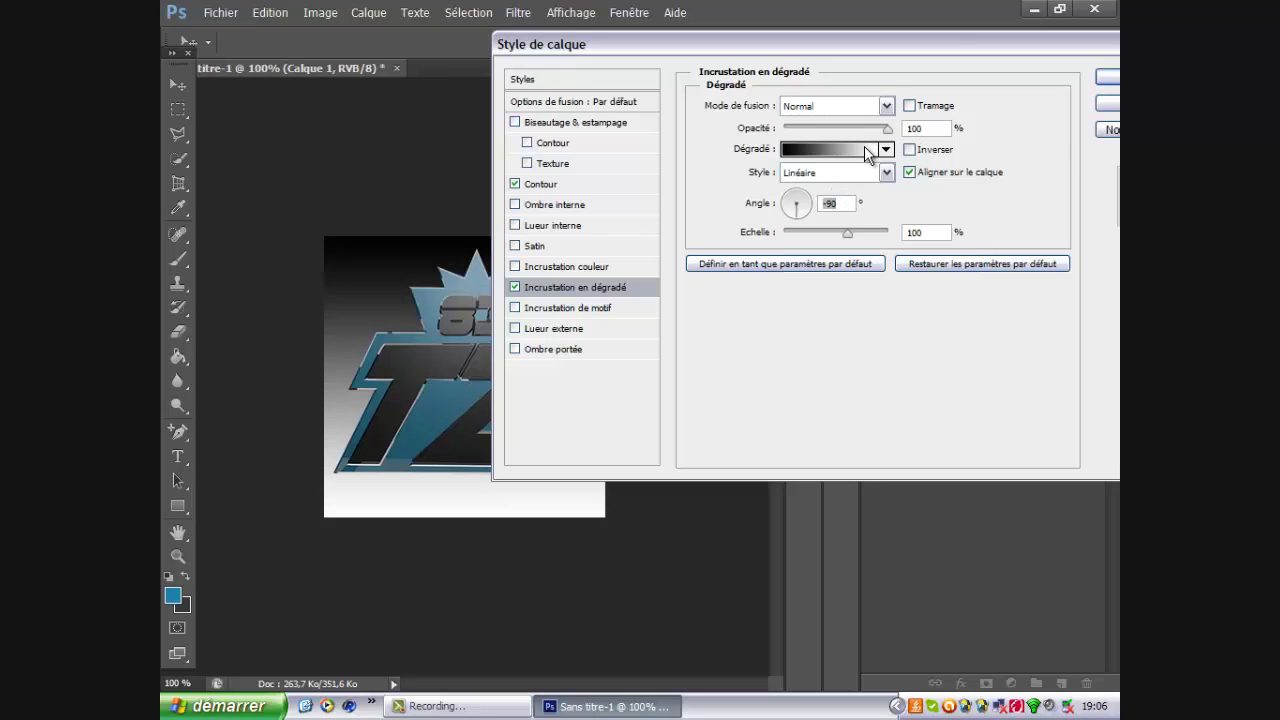
Step: In the Gradient Editor, give the right colour stop a mid grey
left_click(866, 150)
left_click(1089, 503)
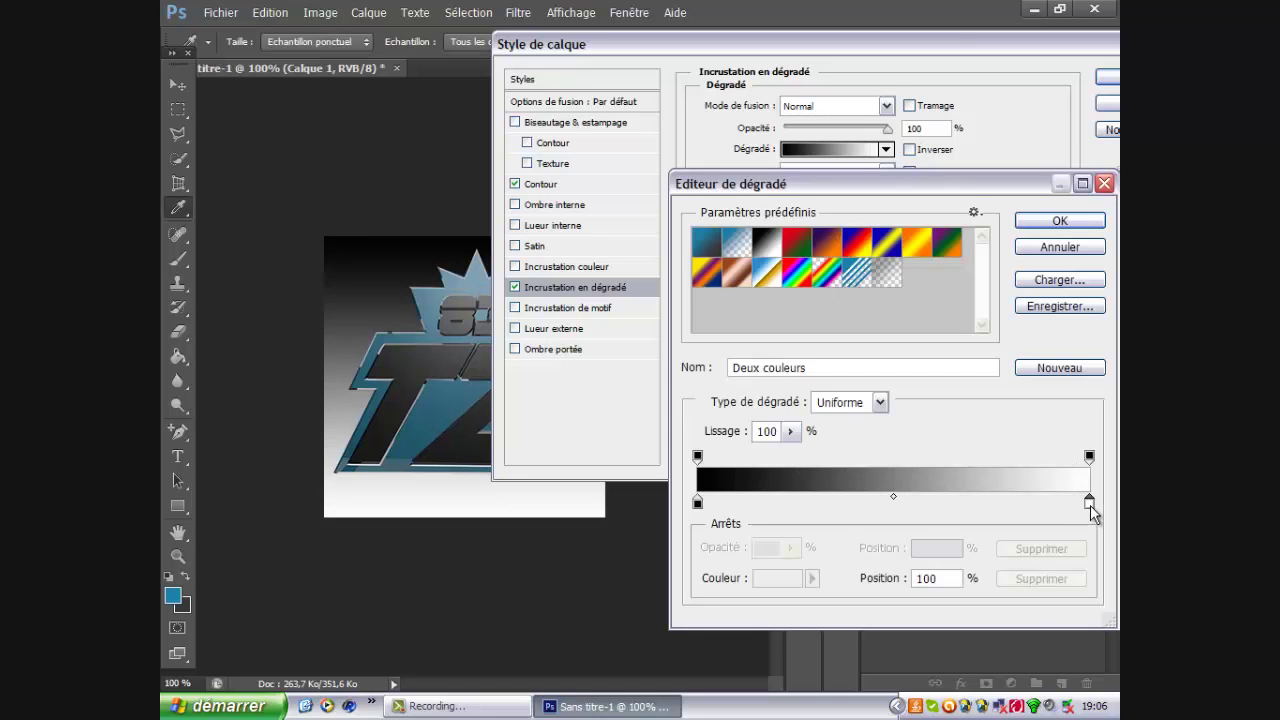
double_click(1090, 505)
left_click(577, 180)
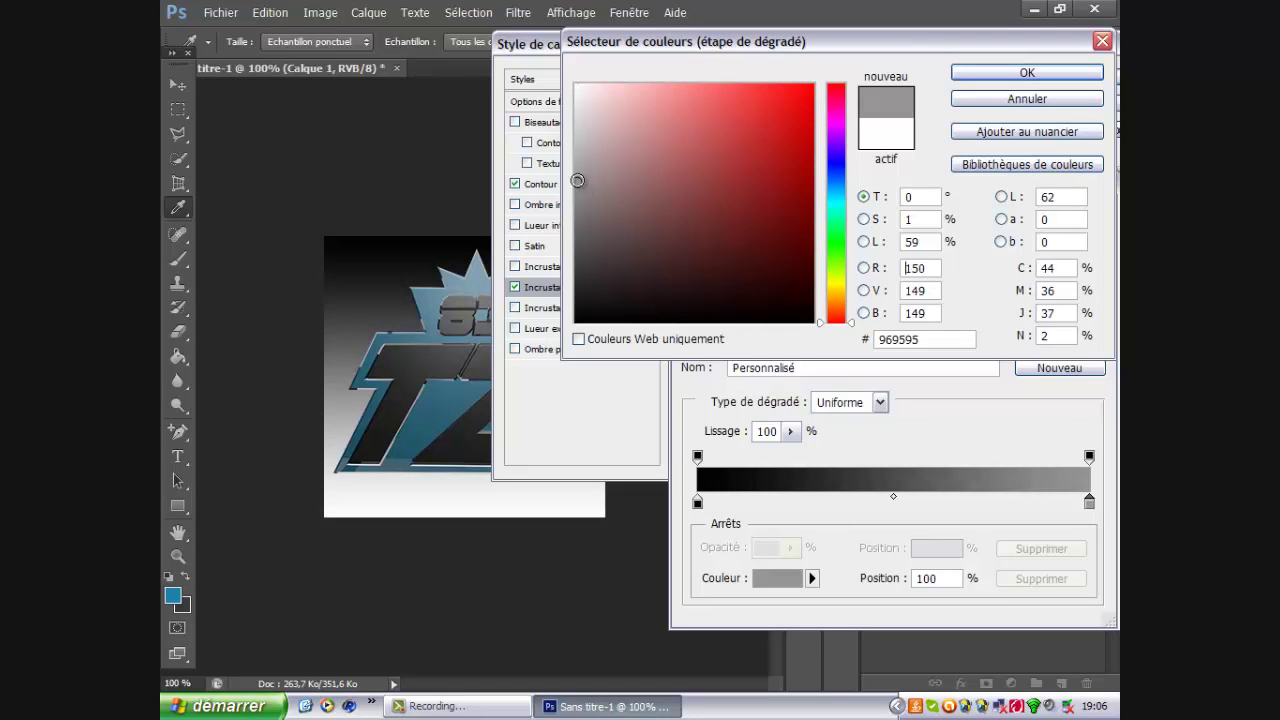
left_click_drag(577, 180, 576, 211)
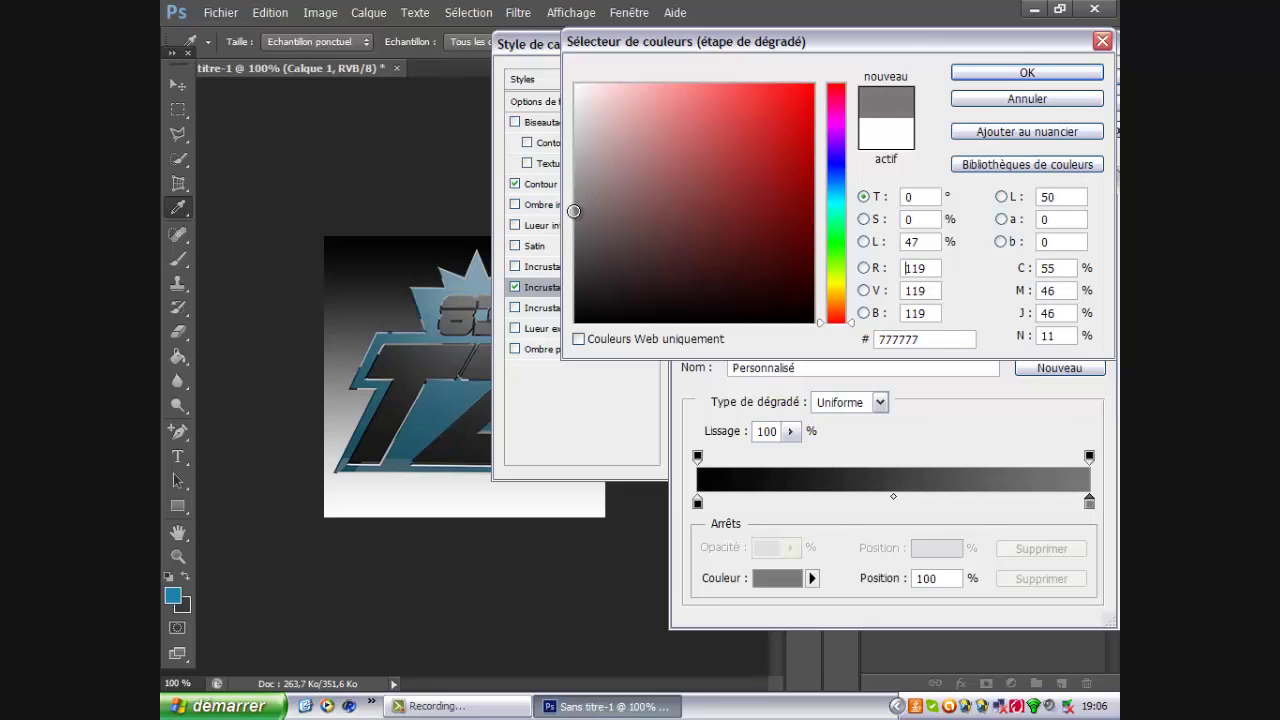
left_click(1027, 73)
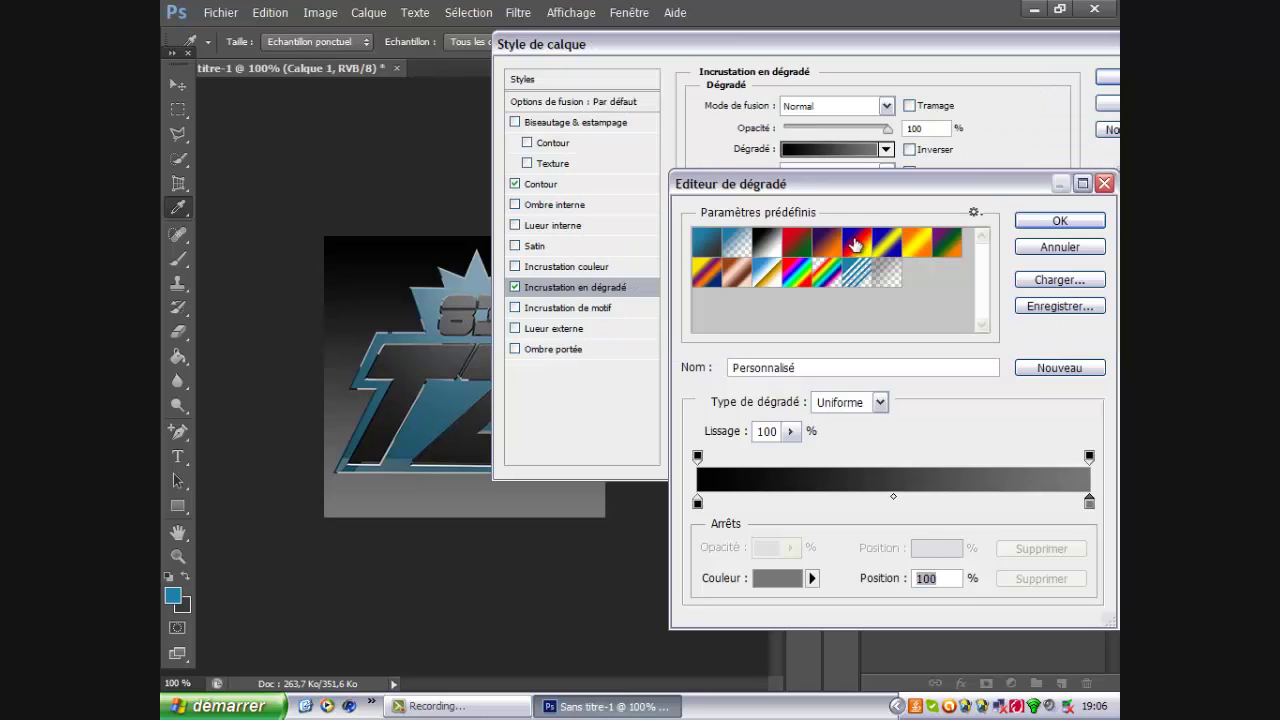
Step: Set the left stop to #141414 and the right stop to #5a5a5a, then confirm the gradient
double_click(698, 503)
left_click(571, 307)
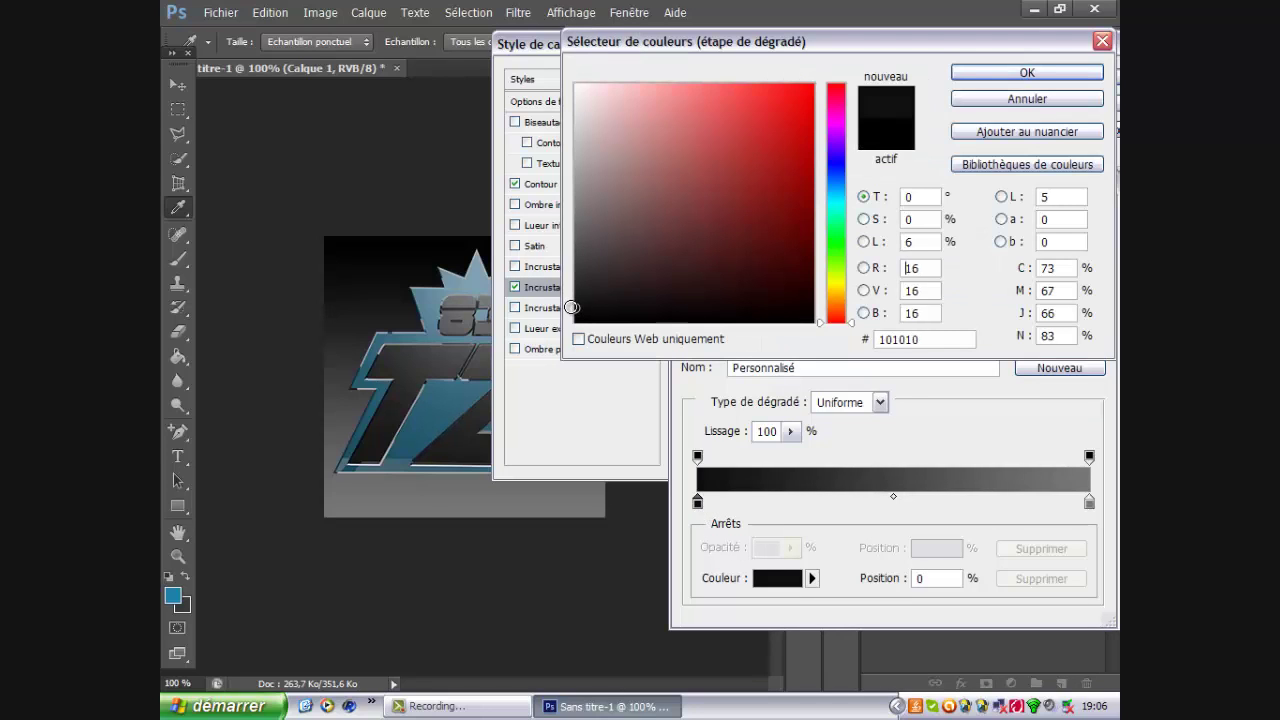
left_click_drag(571, 307, 576, 303)
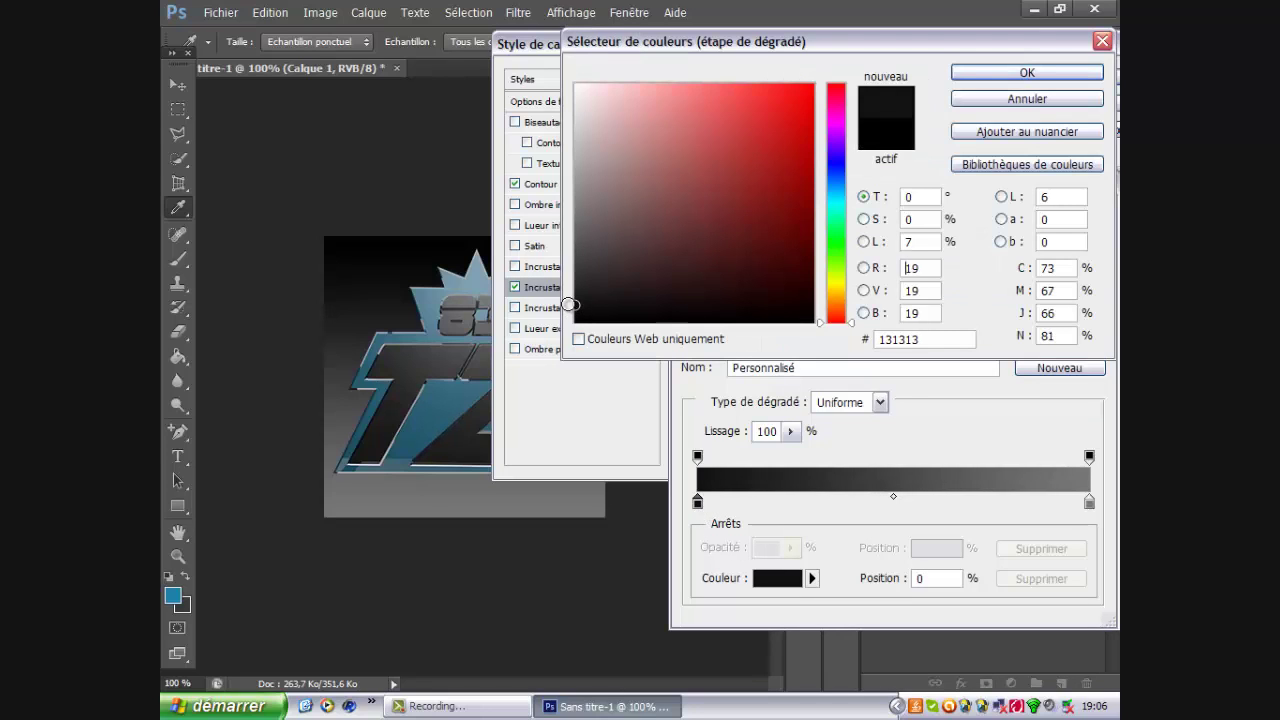
left_click(1026, 73)
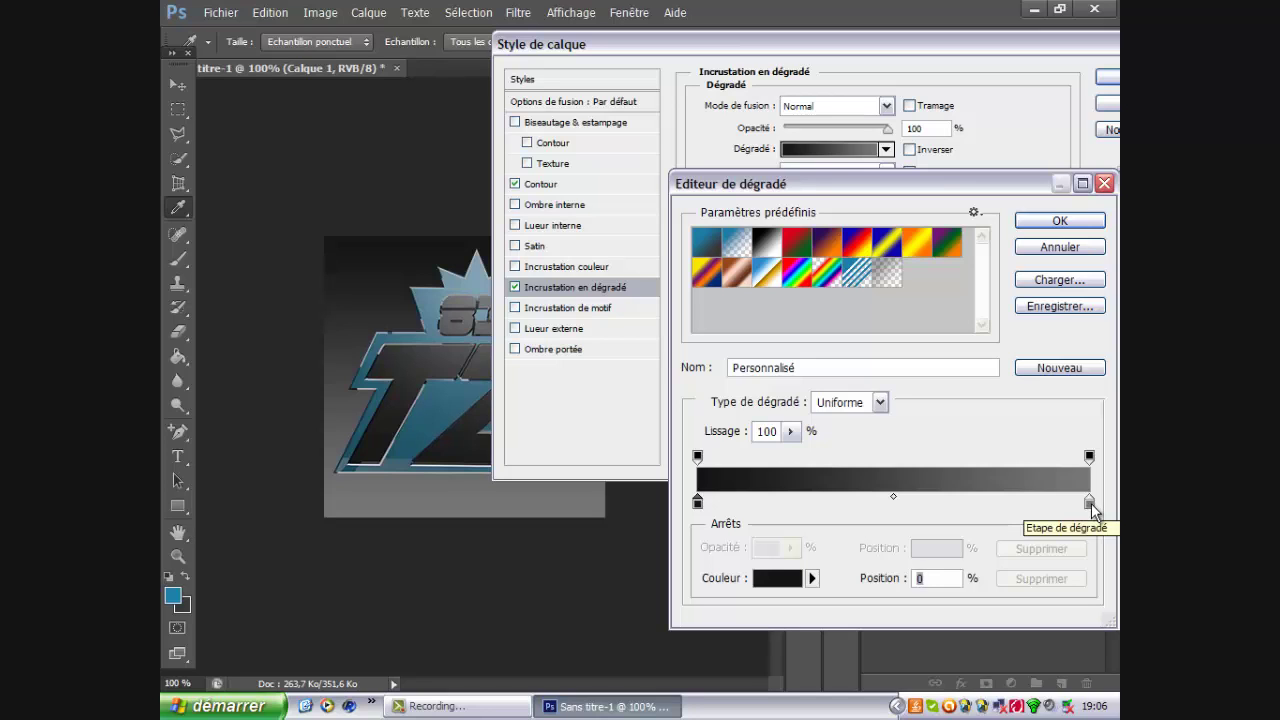
double_click(1089, 502)
left_click(575, 238)
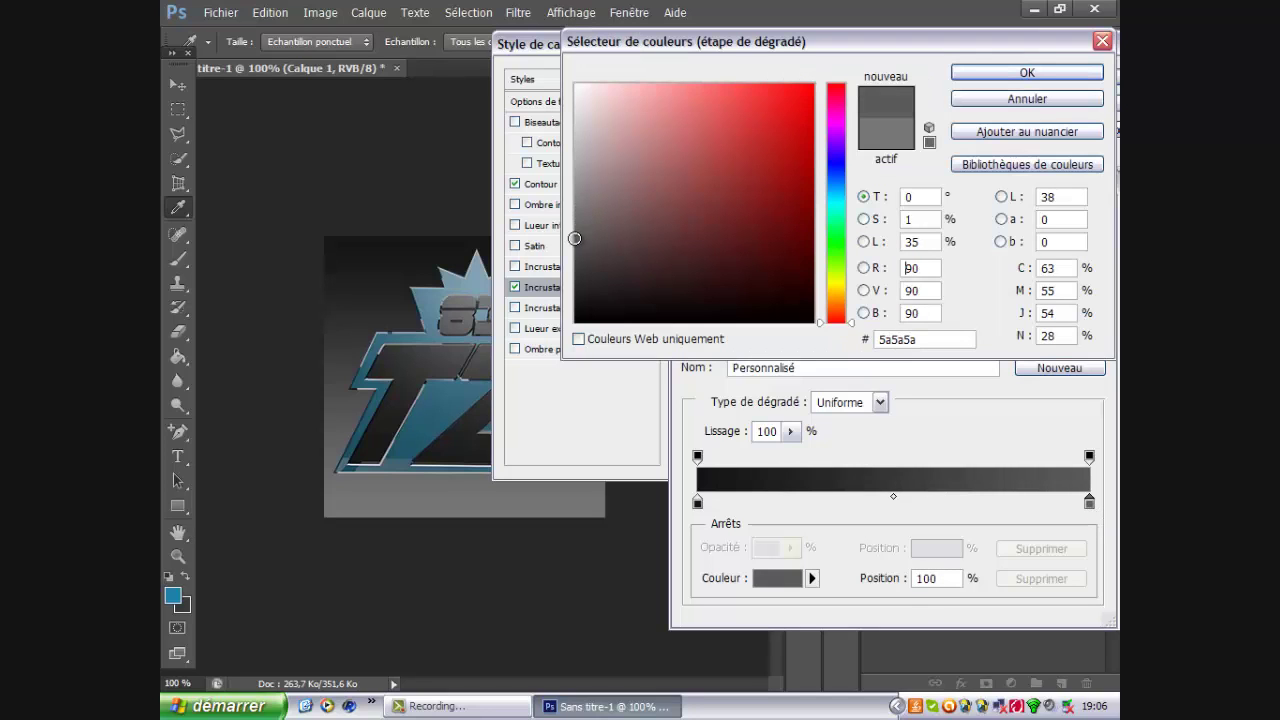
left_click(998, 78)
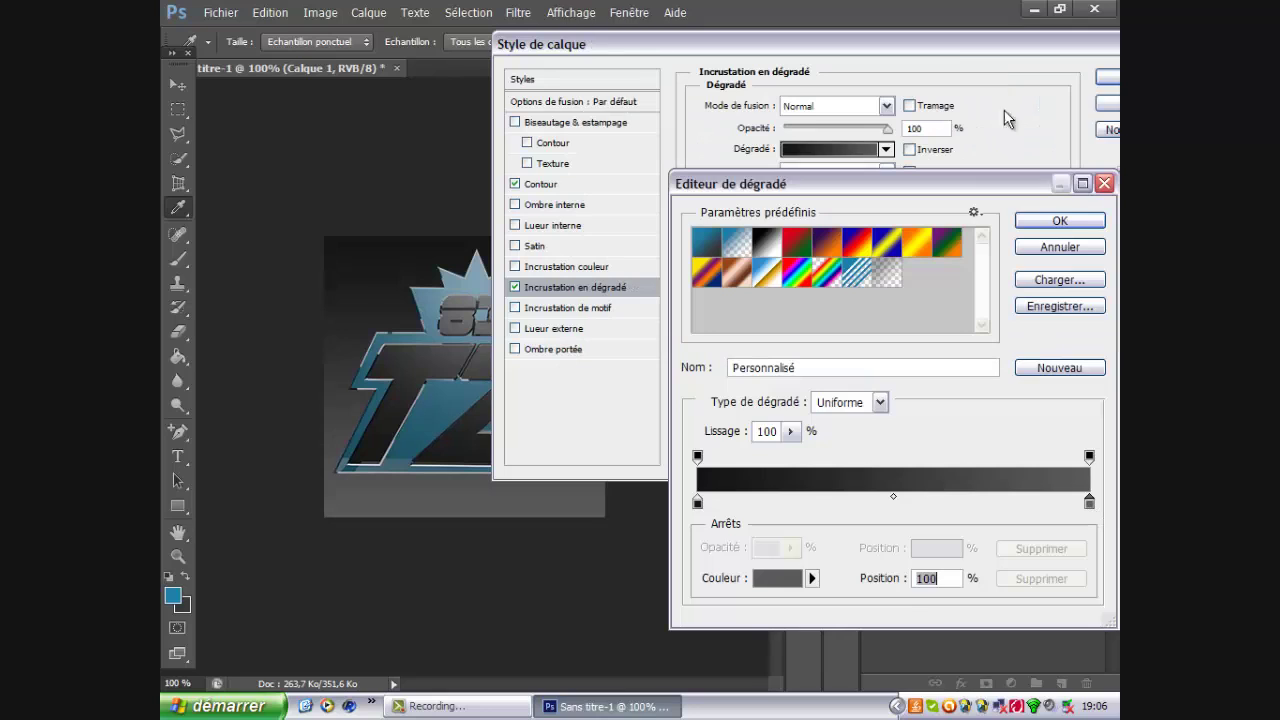
left_click(1060, 220)
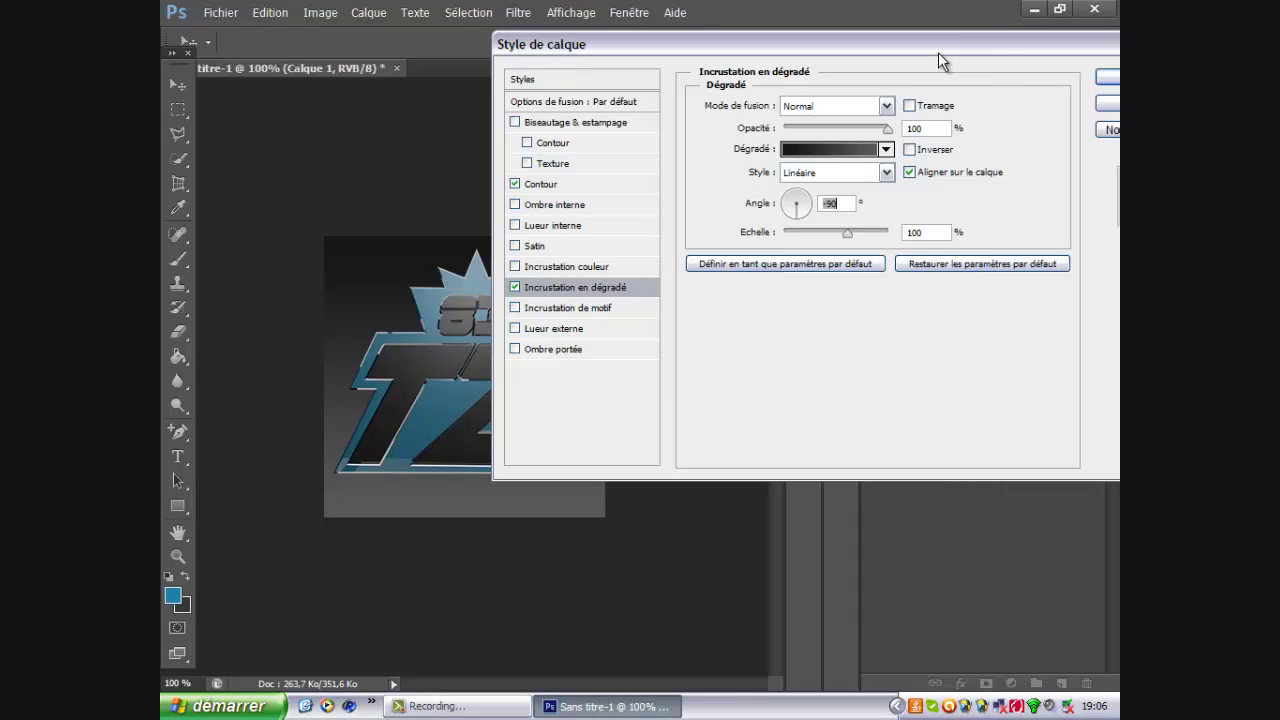
Step: Add an Inner Shadow and set the stroke Position to Intérieur
left_click_drag(948, 56, 908, 52)
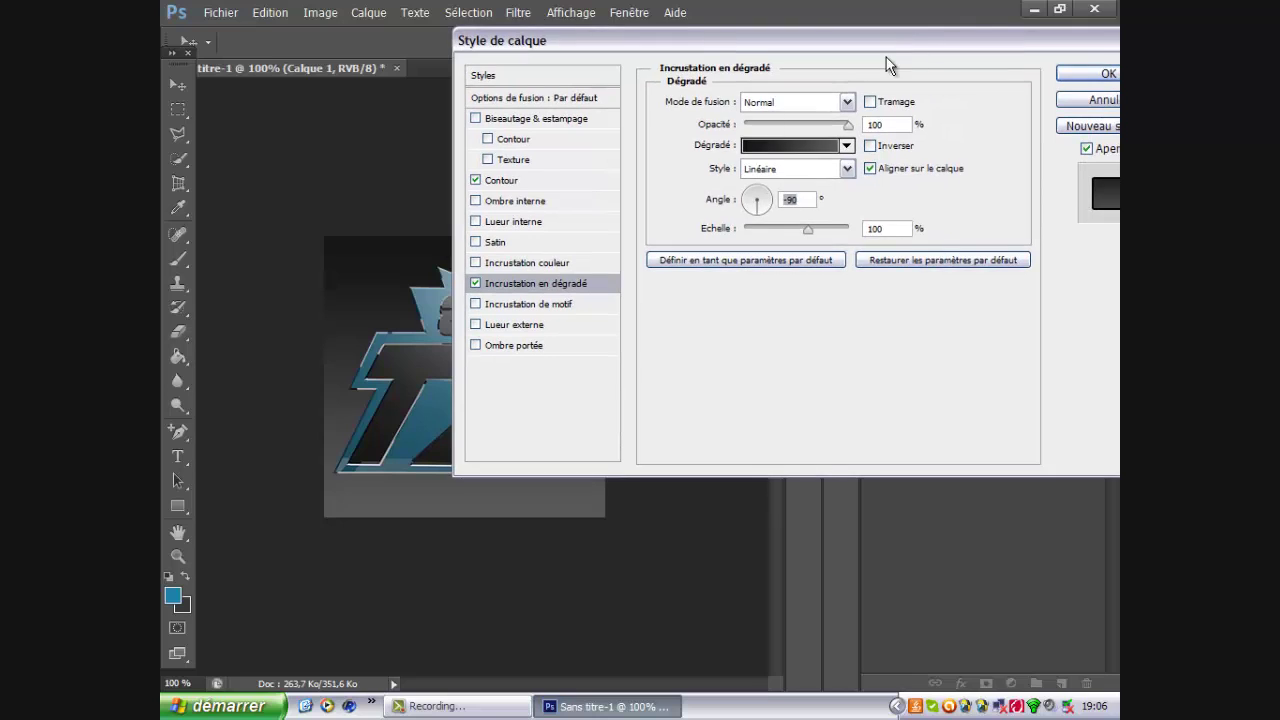
left_click(476, 201)
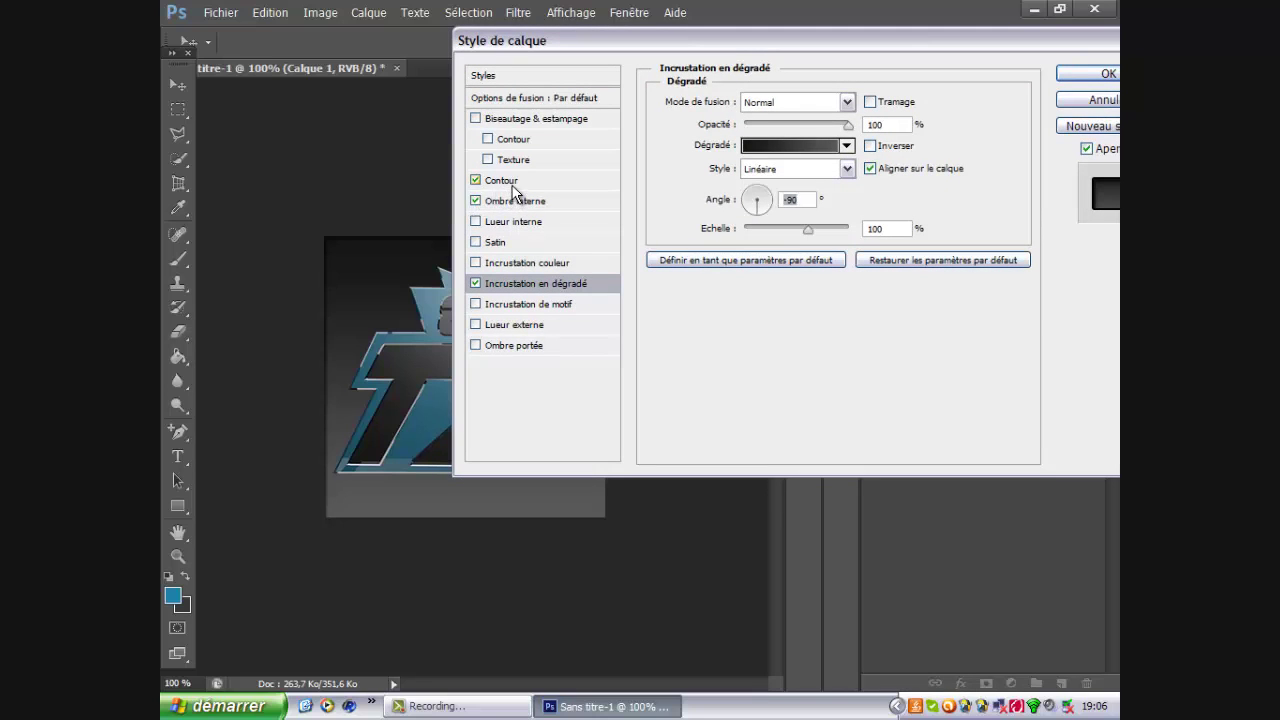
left_click(511, 185)
left_click(514, 203)
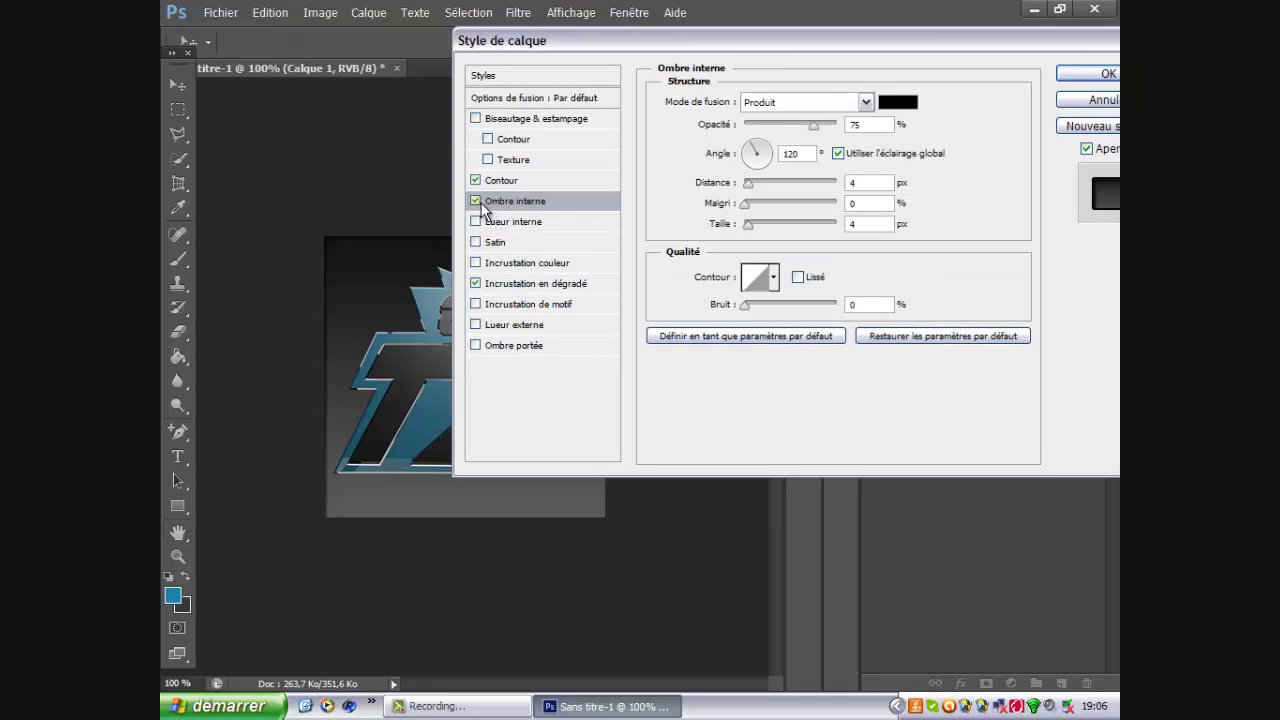
left_click(517, 180)
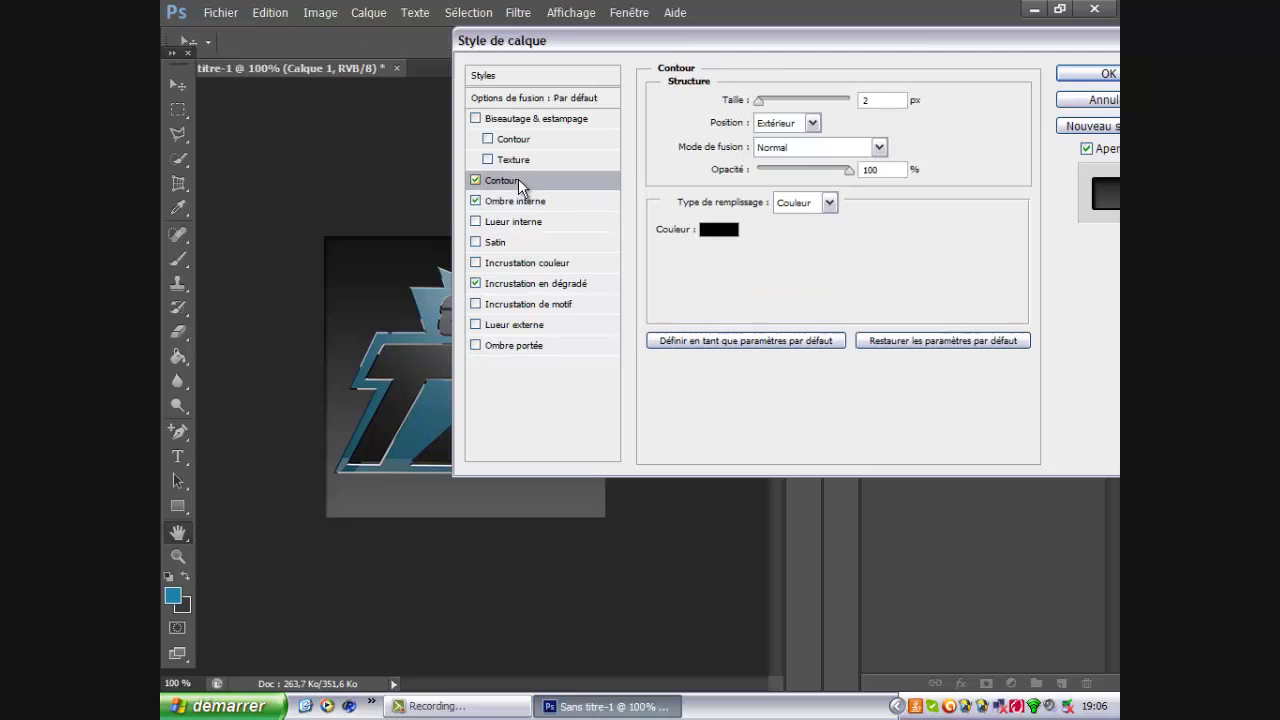
left_click(809, 124)
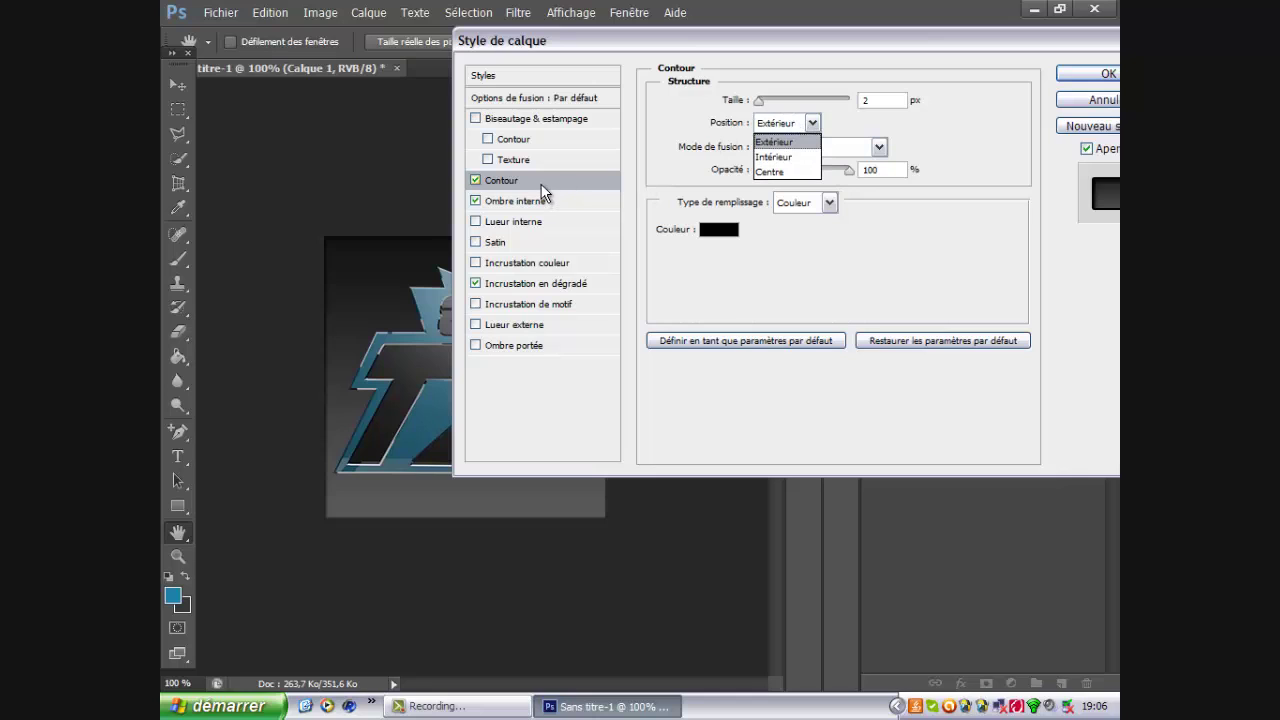
left_click(790, 158)
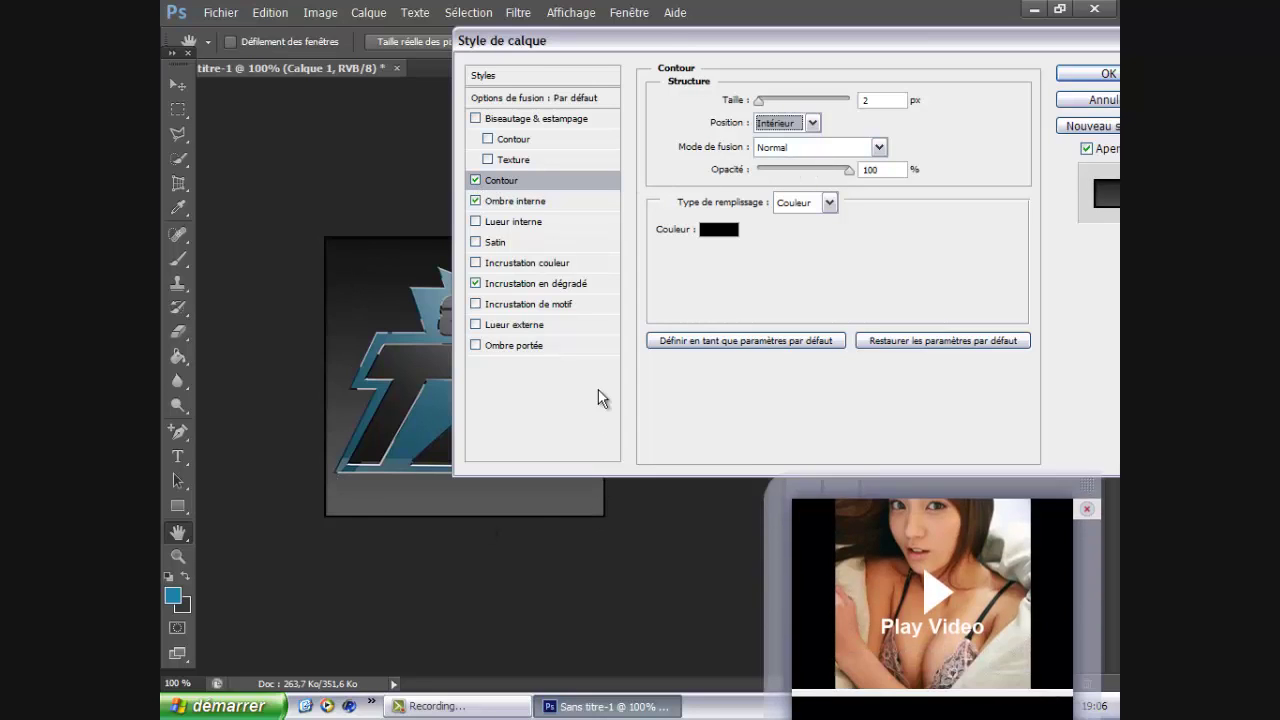
Step: Close the advertising pop-up and apply the layer style to Calque 1
left_click(1088, 426)
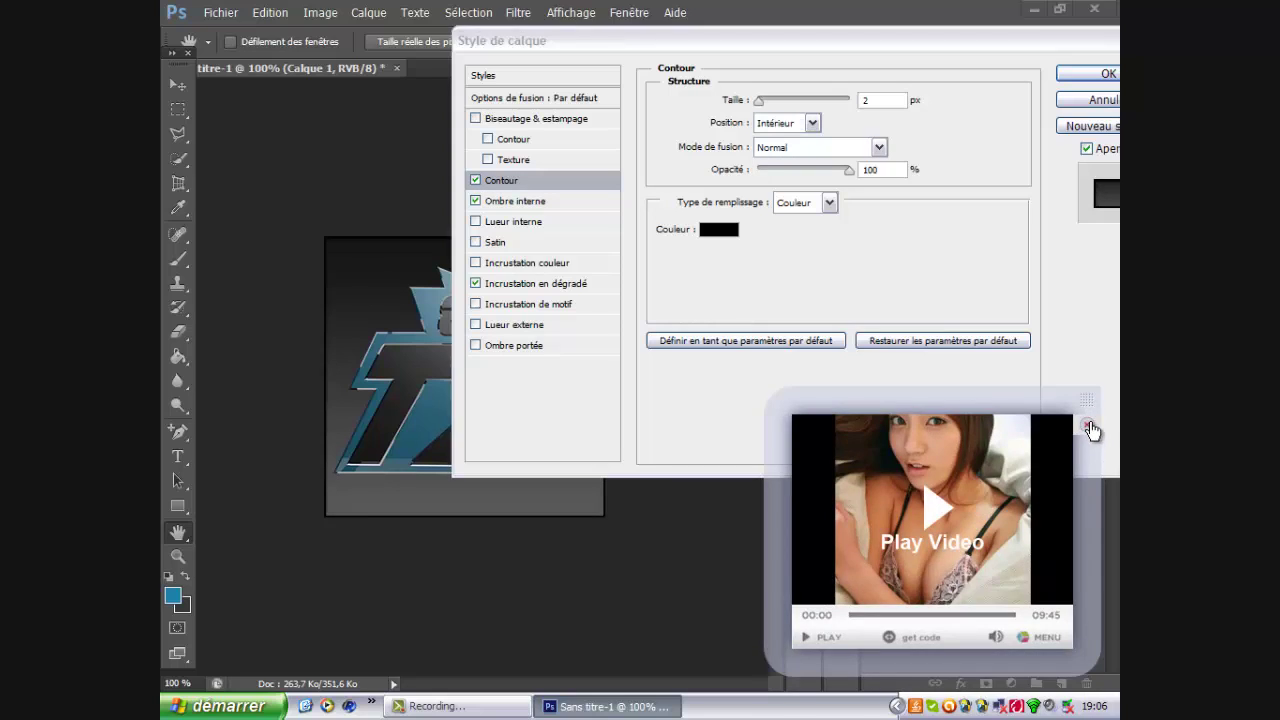
left_click(1088, 425)
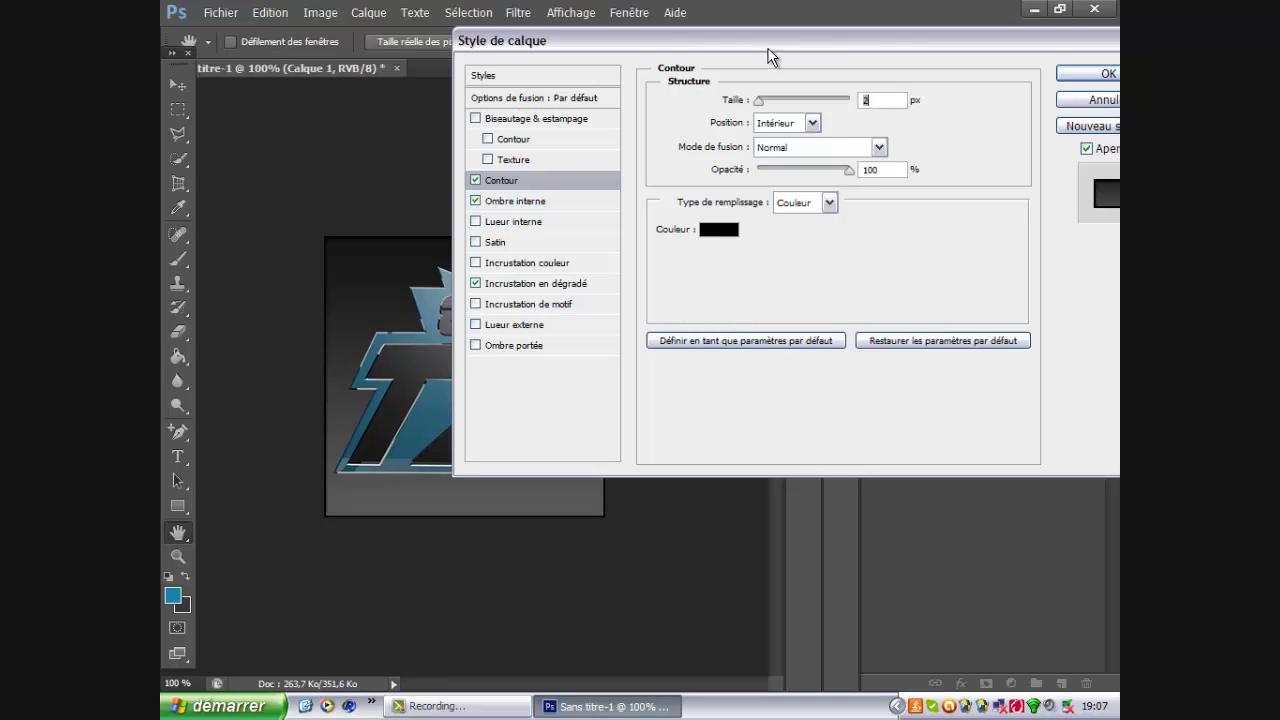
left_click_drag(765, 49, 624, 56)
left_click(962, 81)
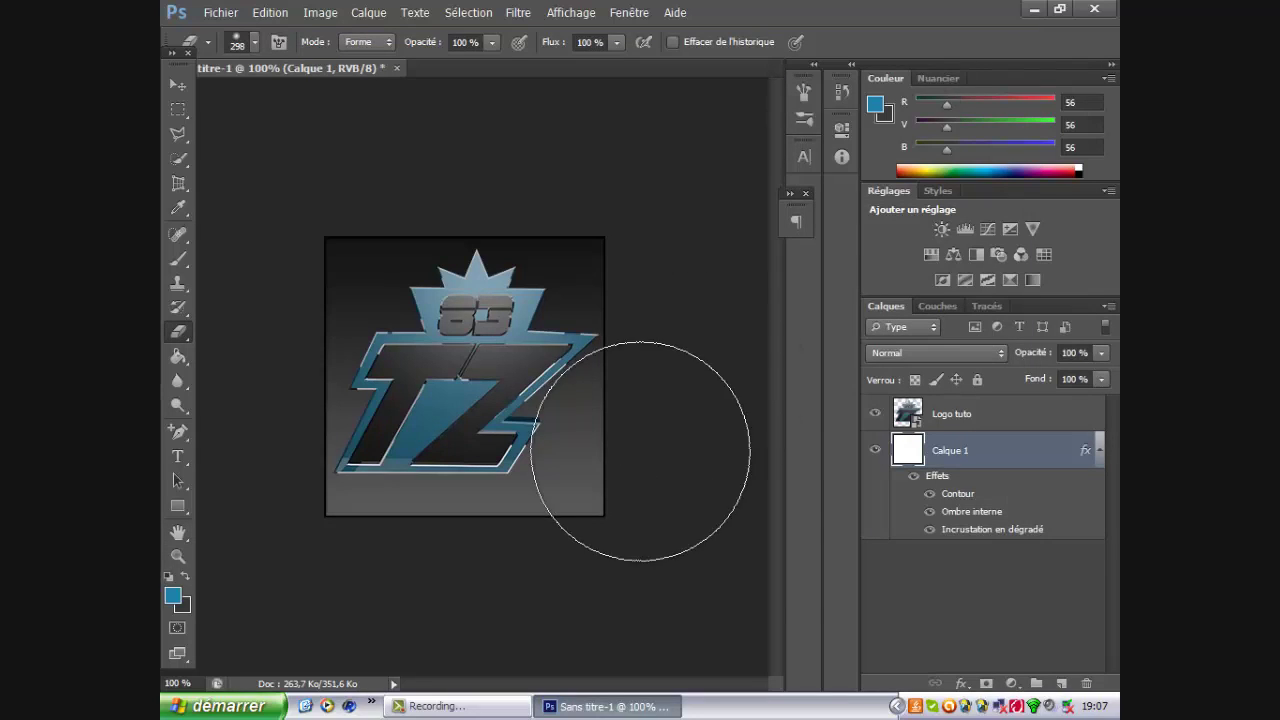
Step: Minimize Photoshop, browse the Flares folder of flare images, and close it
left_click(1035, 10)
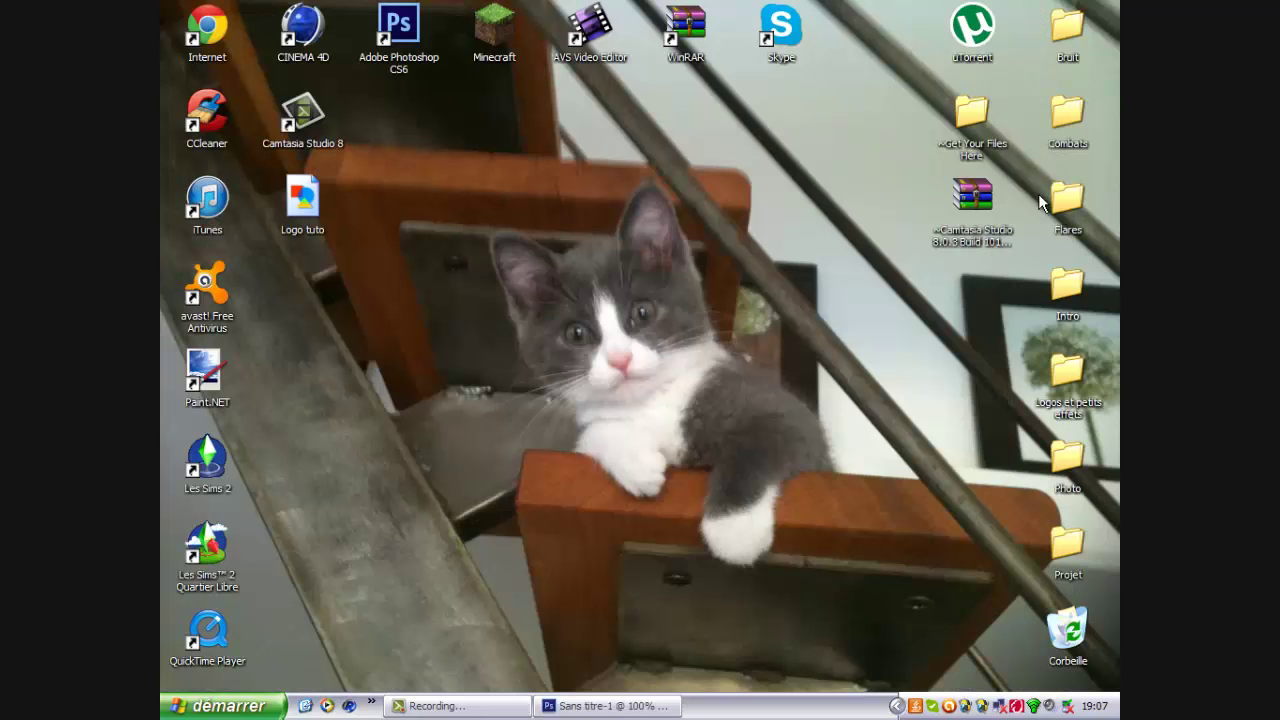
double_click(1068, 205)
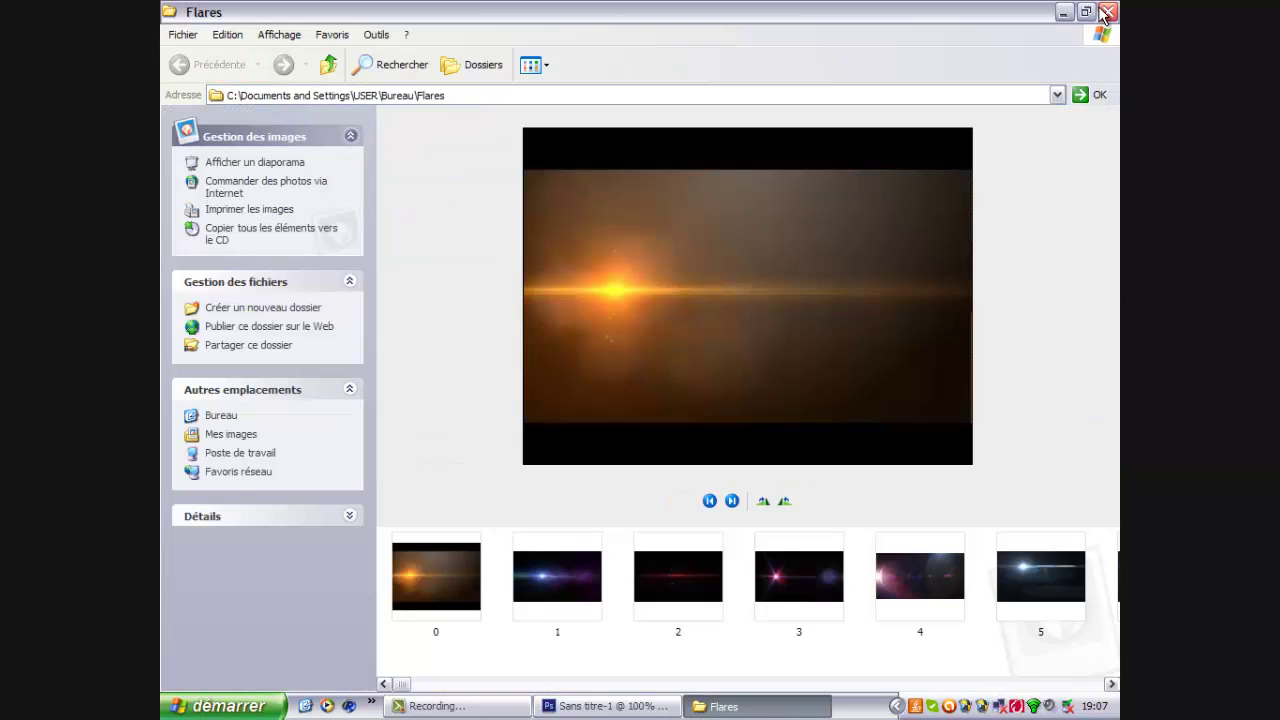
left_click(1108, 12)
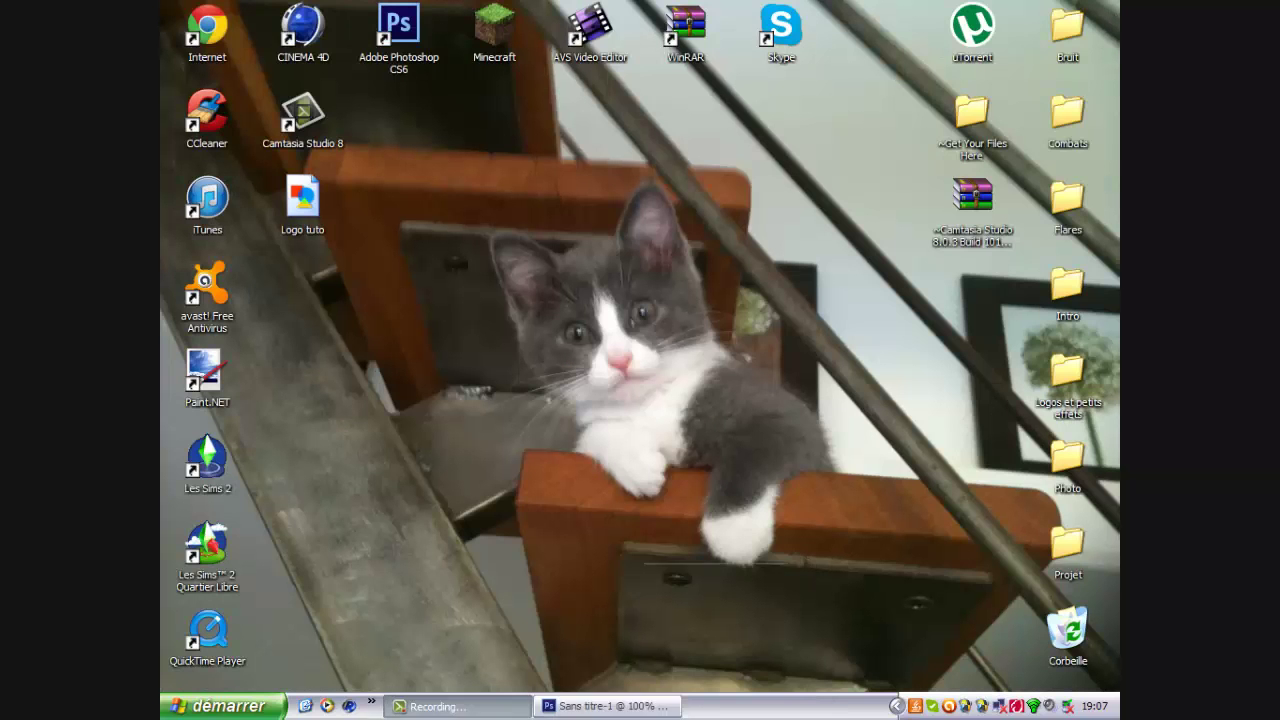
left_click(460, 706)
Step: Restore the Photoshop logo document and minimize the Camtasia recorder panel
left_click(665, 705)
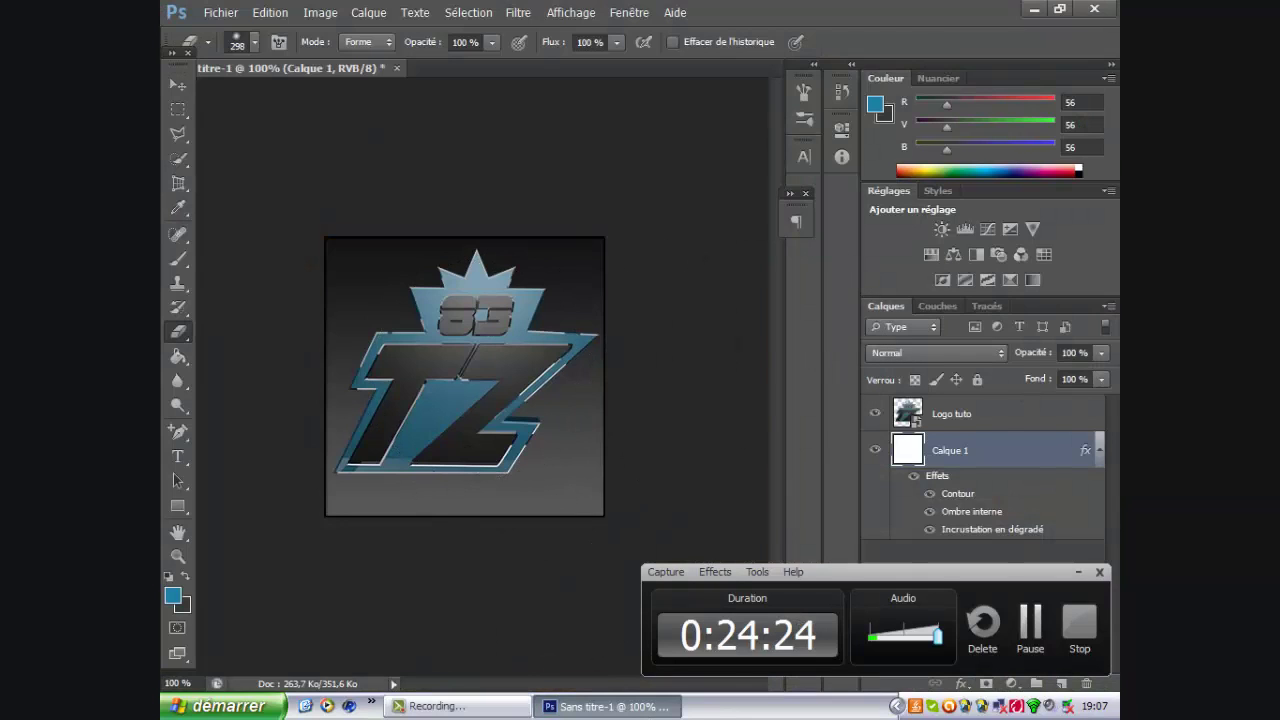
left_click(1079, 576)
left_click(1079, 576)
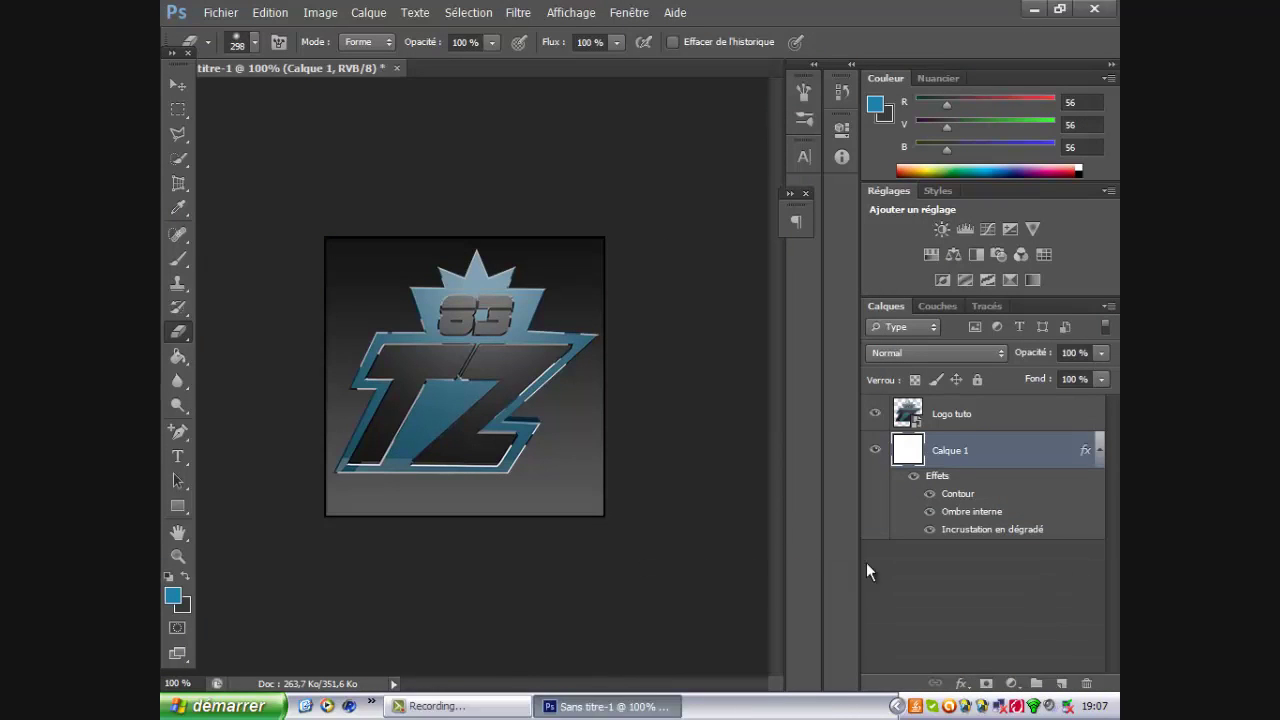